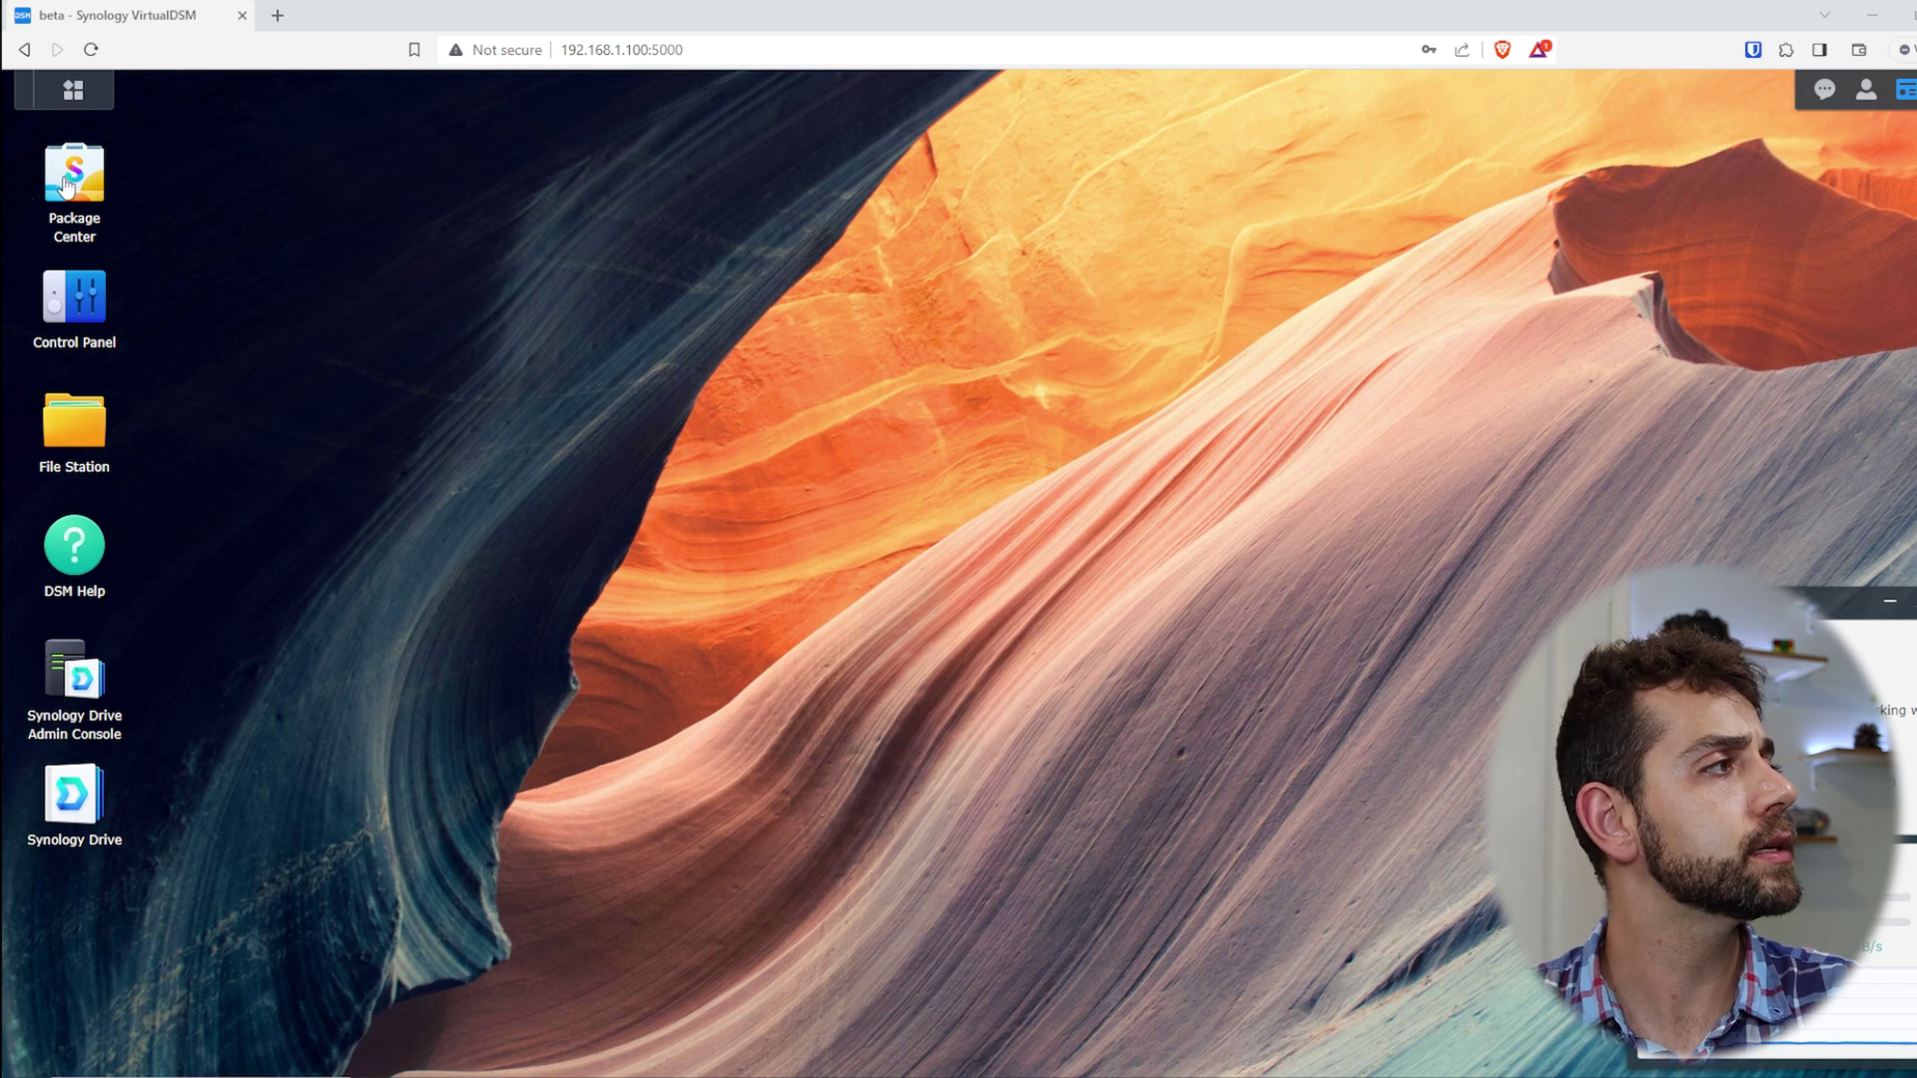
Review the user accounts and the QuickConnect external access settings in Control Panel
{"action": "left_click", "coordinate": [75, 305]}
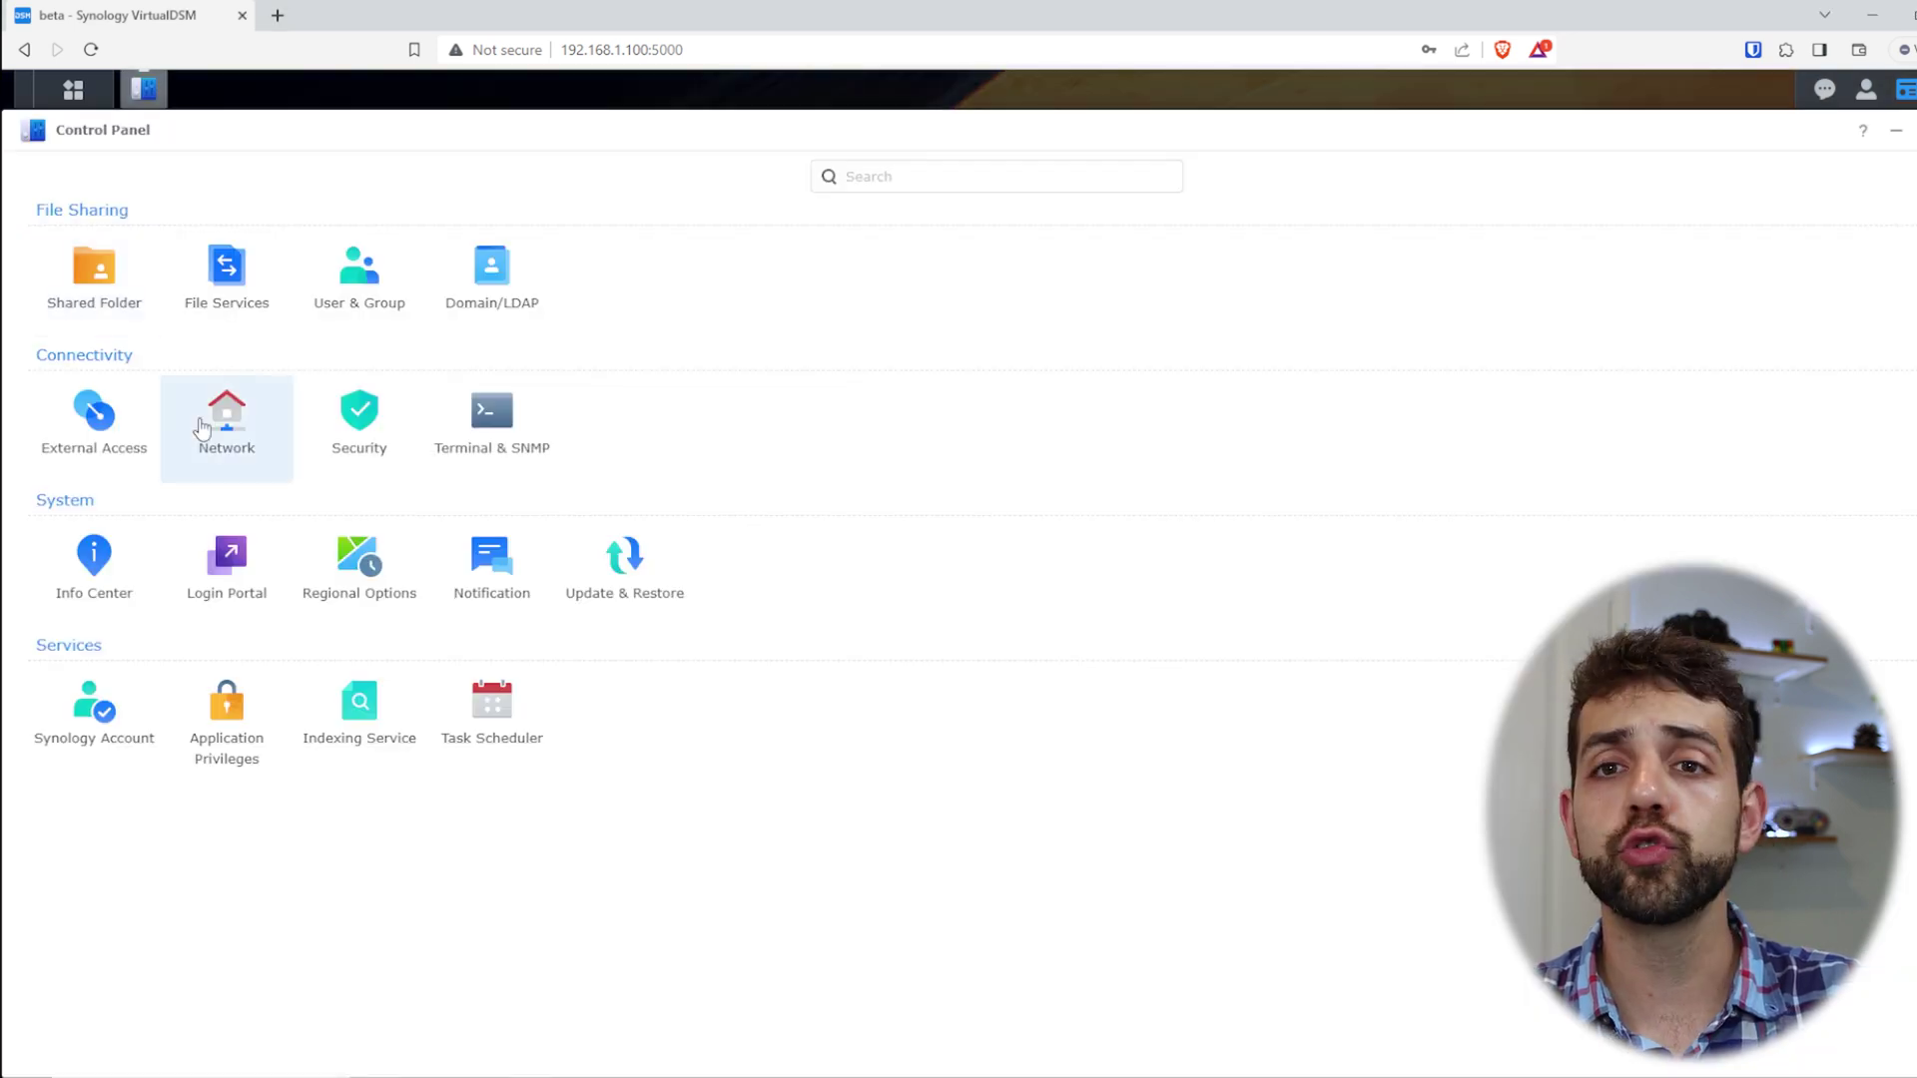
{"action": "left_click", "coordinate": [406, 315]}
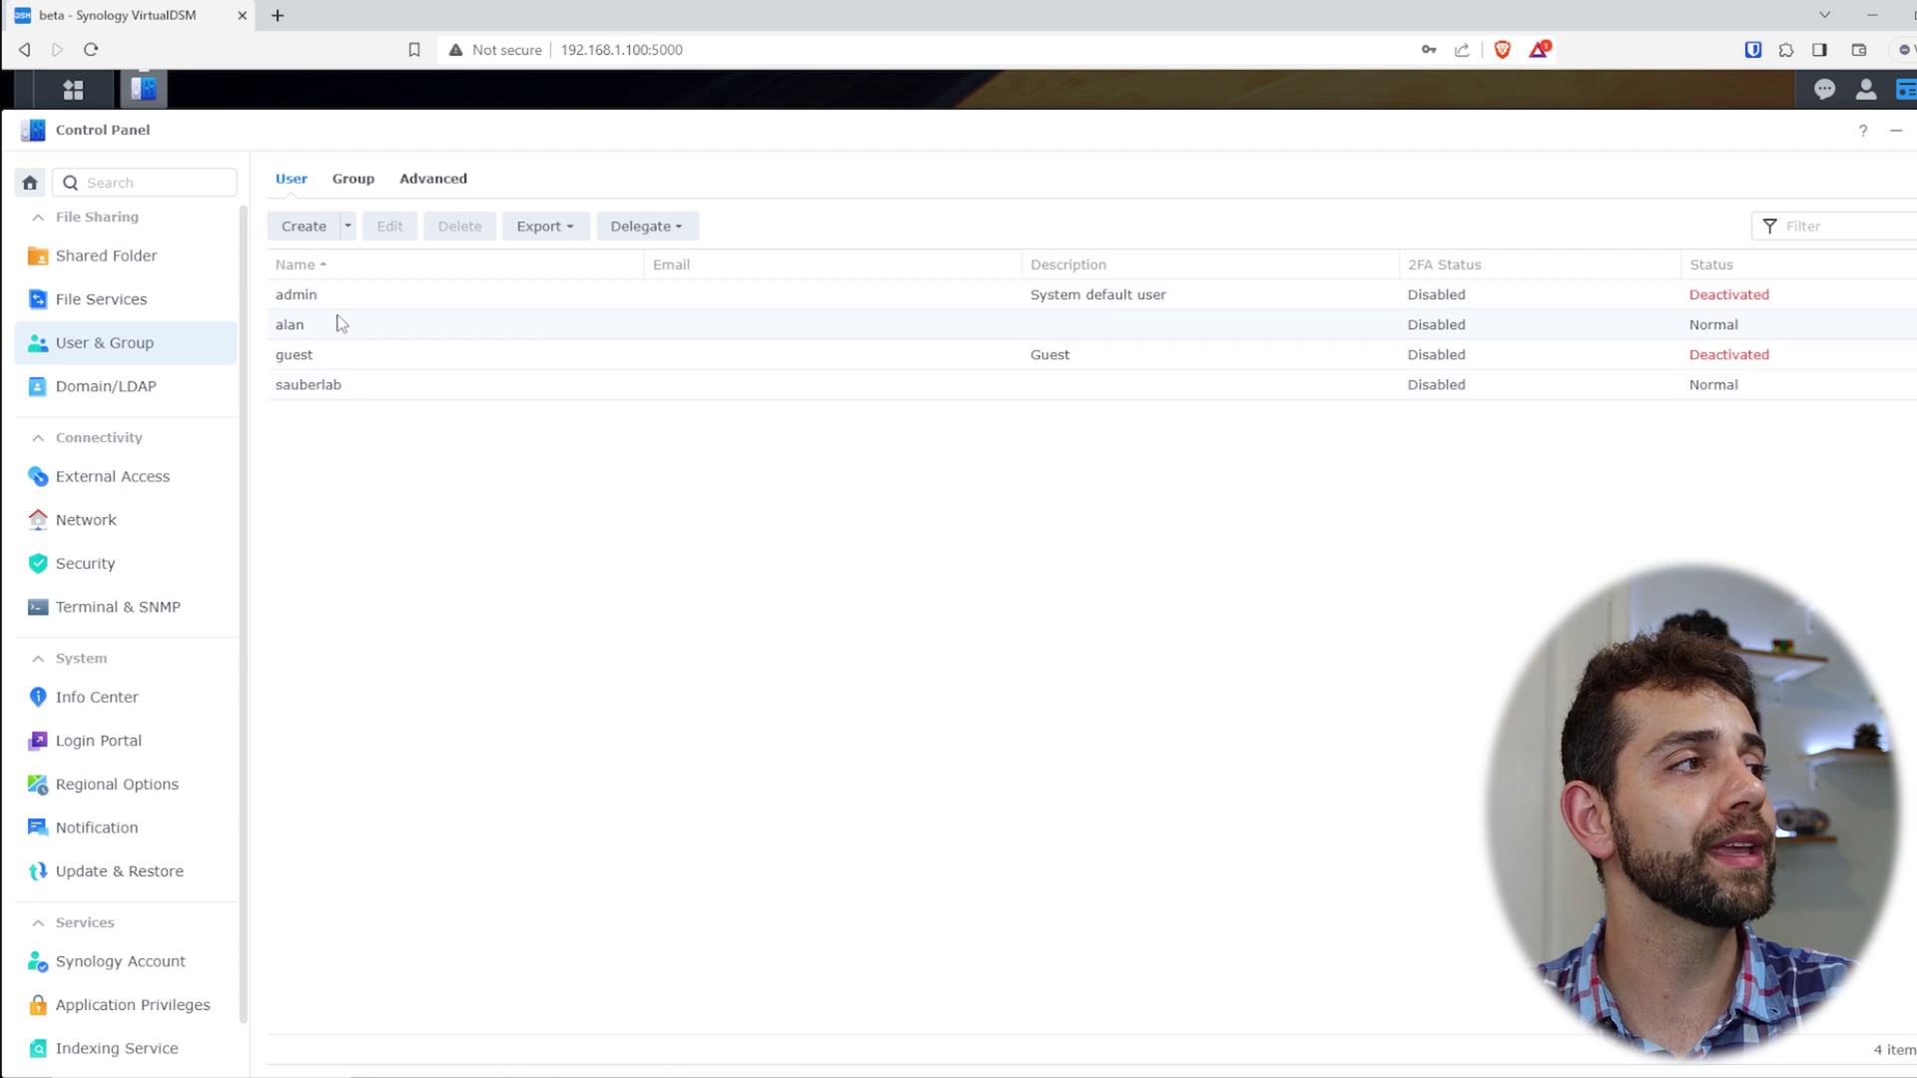
{"action": "left_click", "coordinate": [889, 397]}
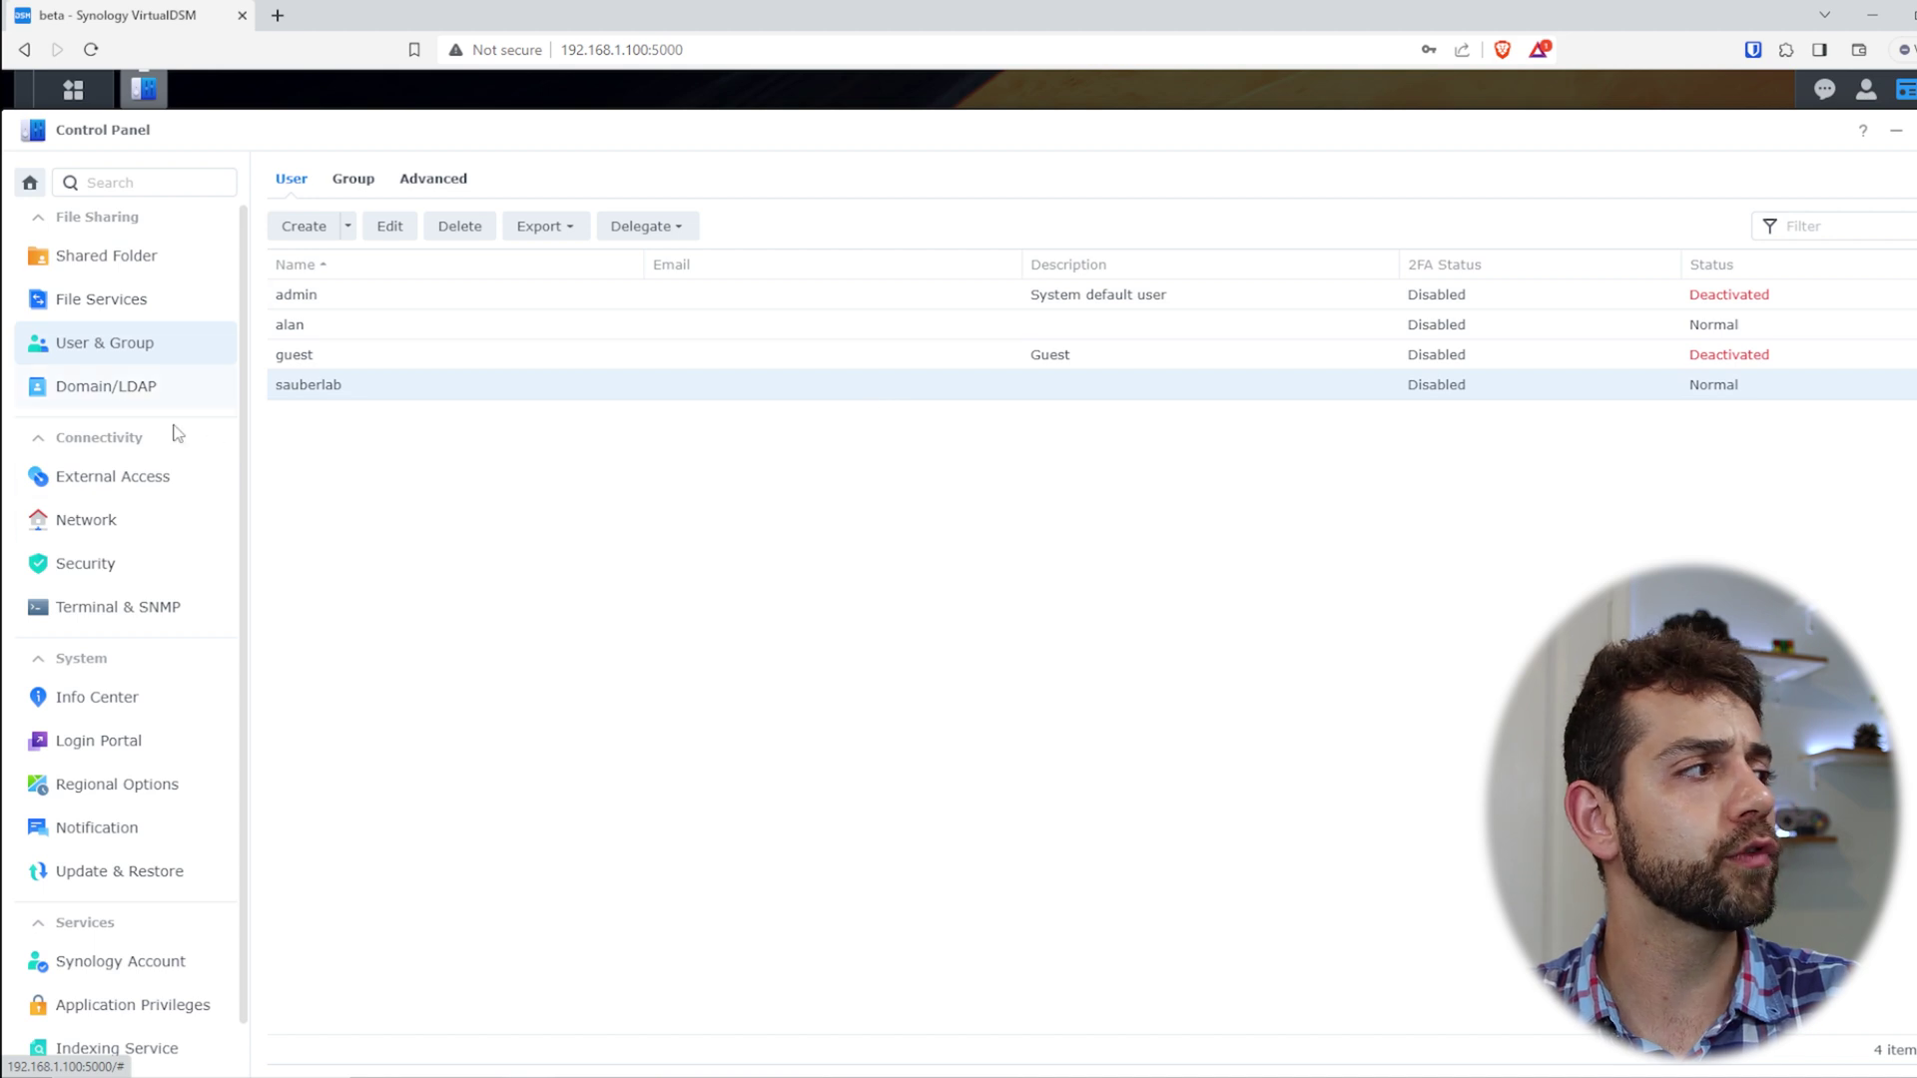
{"action": "left_click", "coordinate": [127, 483]}
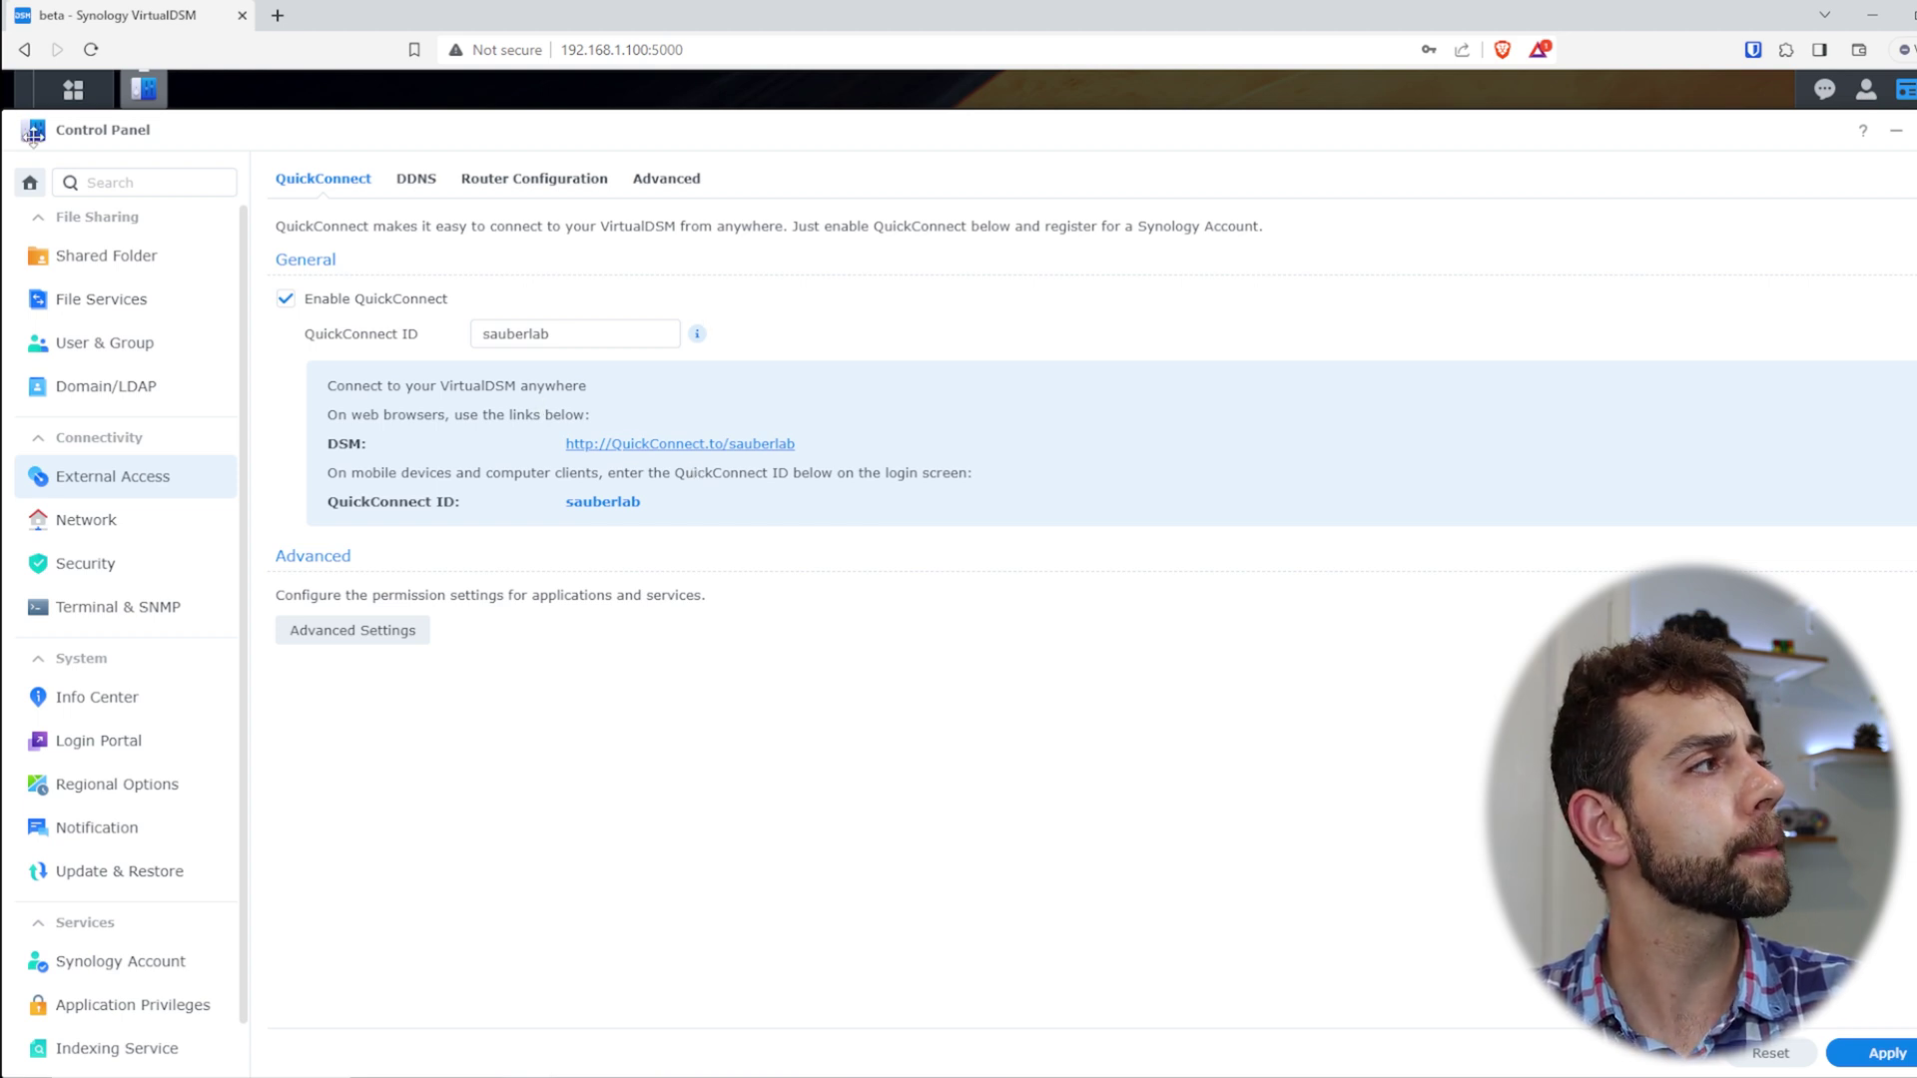
{"action": "left_click", "coordinate": [1909, 130]}
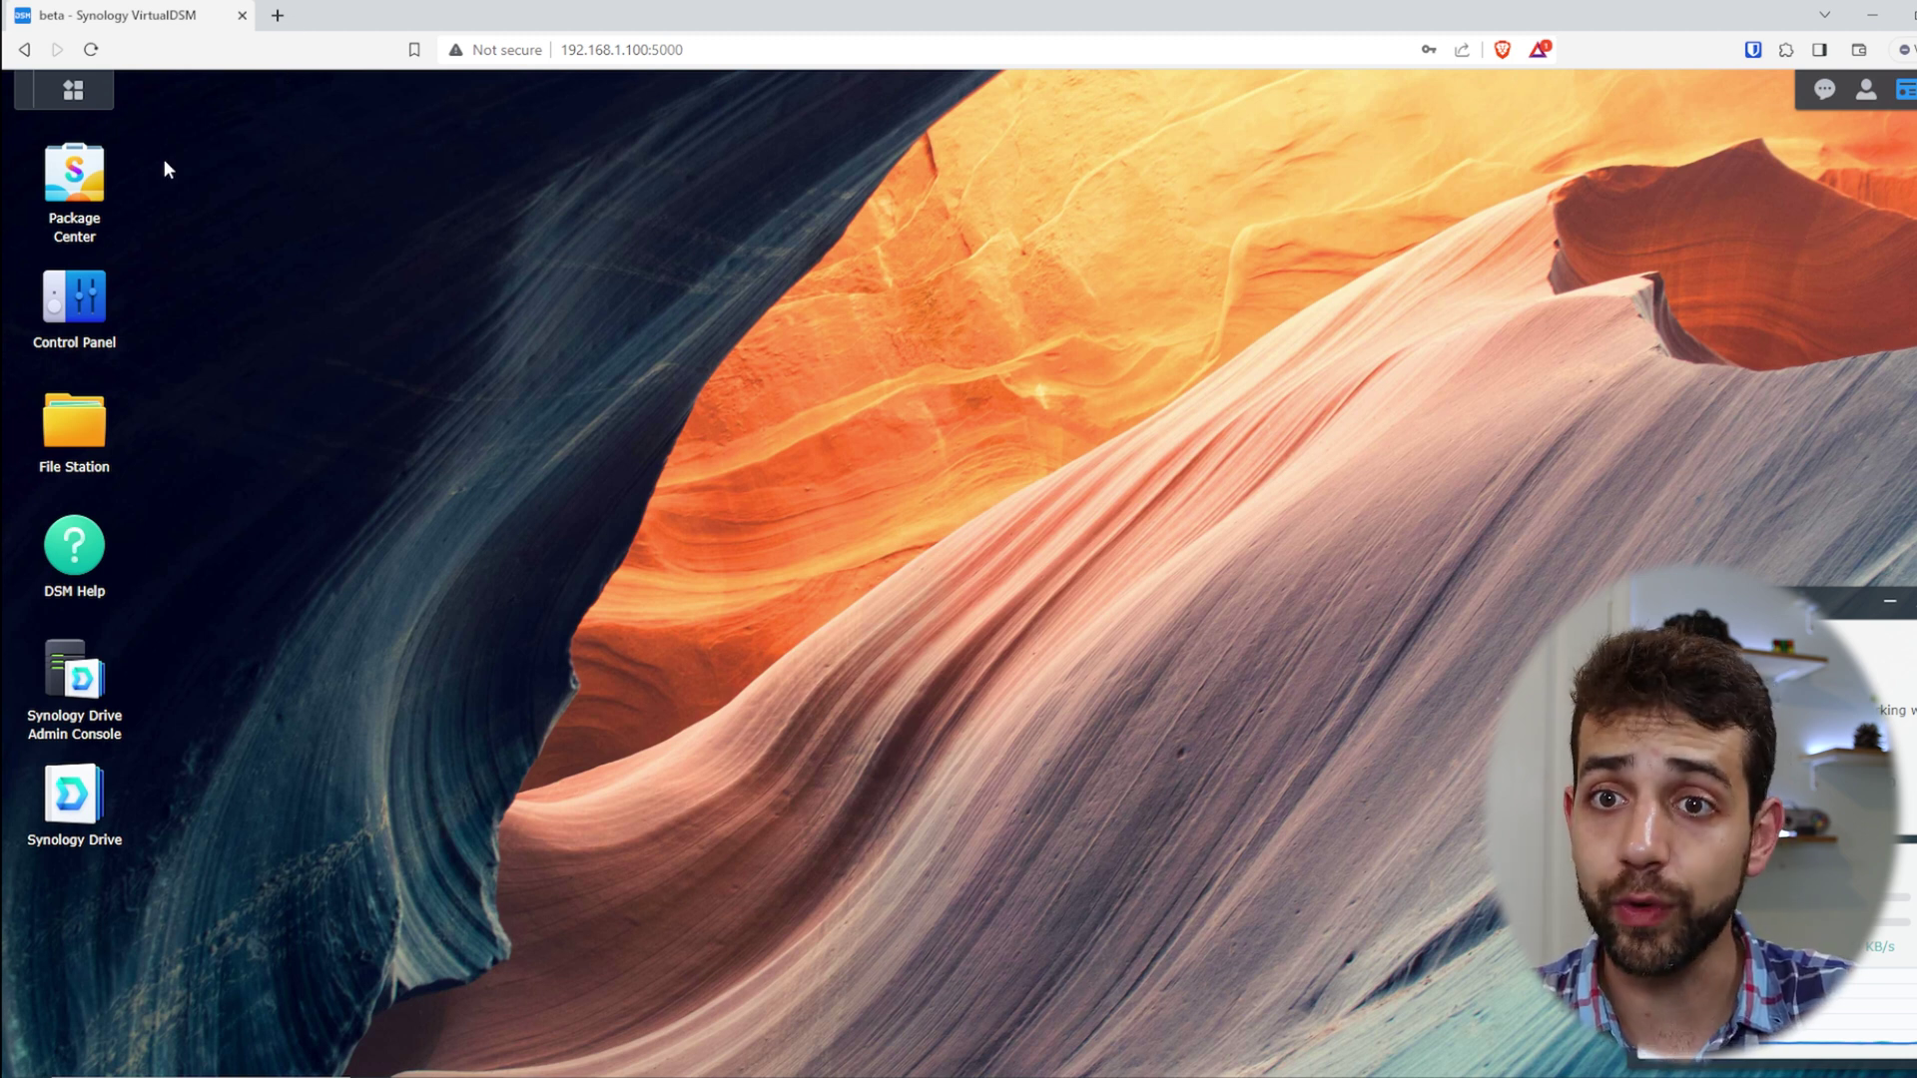
Find Synology Photos in Package Center by searching for "photos" and install it
{"action": "left_click", "coordinate": [92, 182]}
{"action": "left_click", "coordinate": [570, 185]}
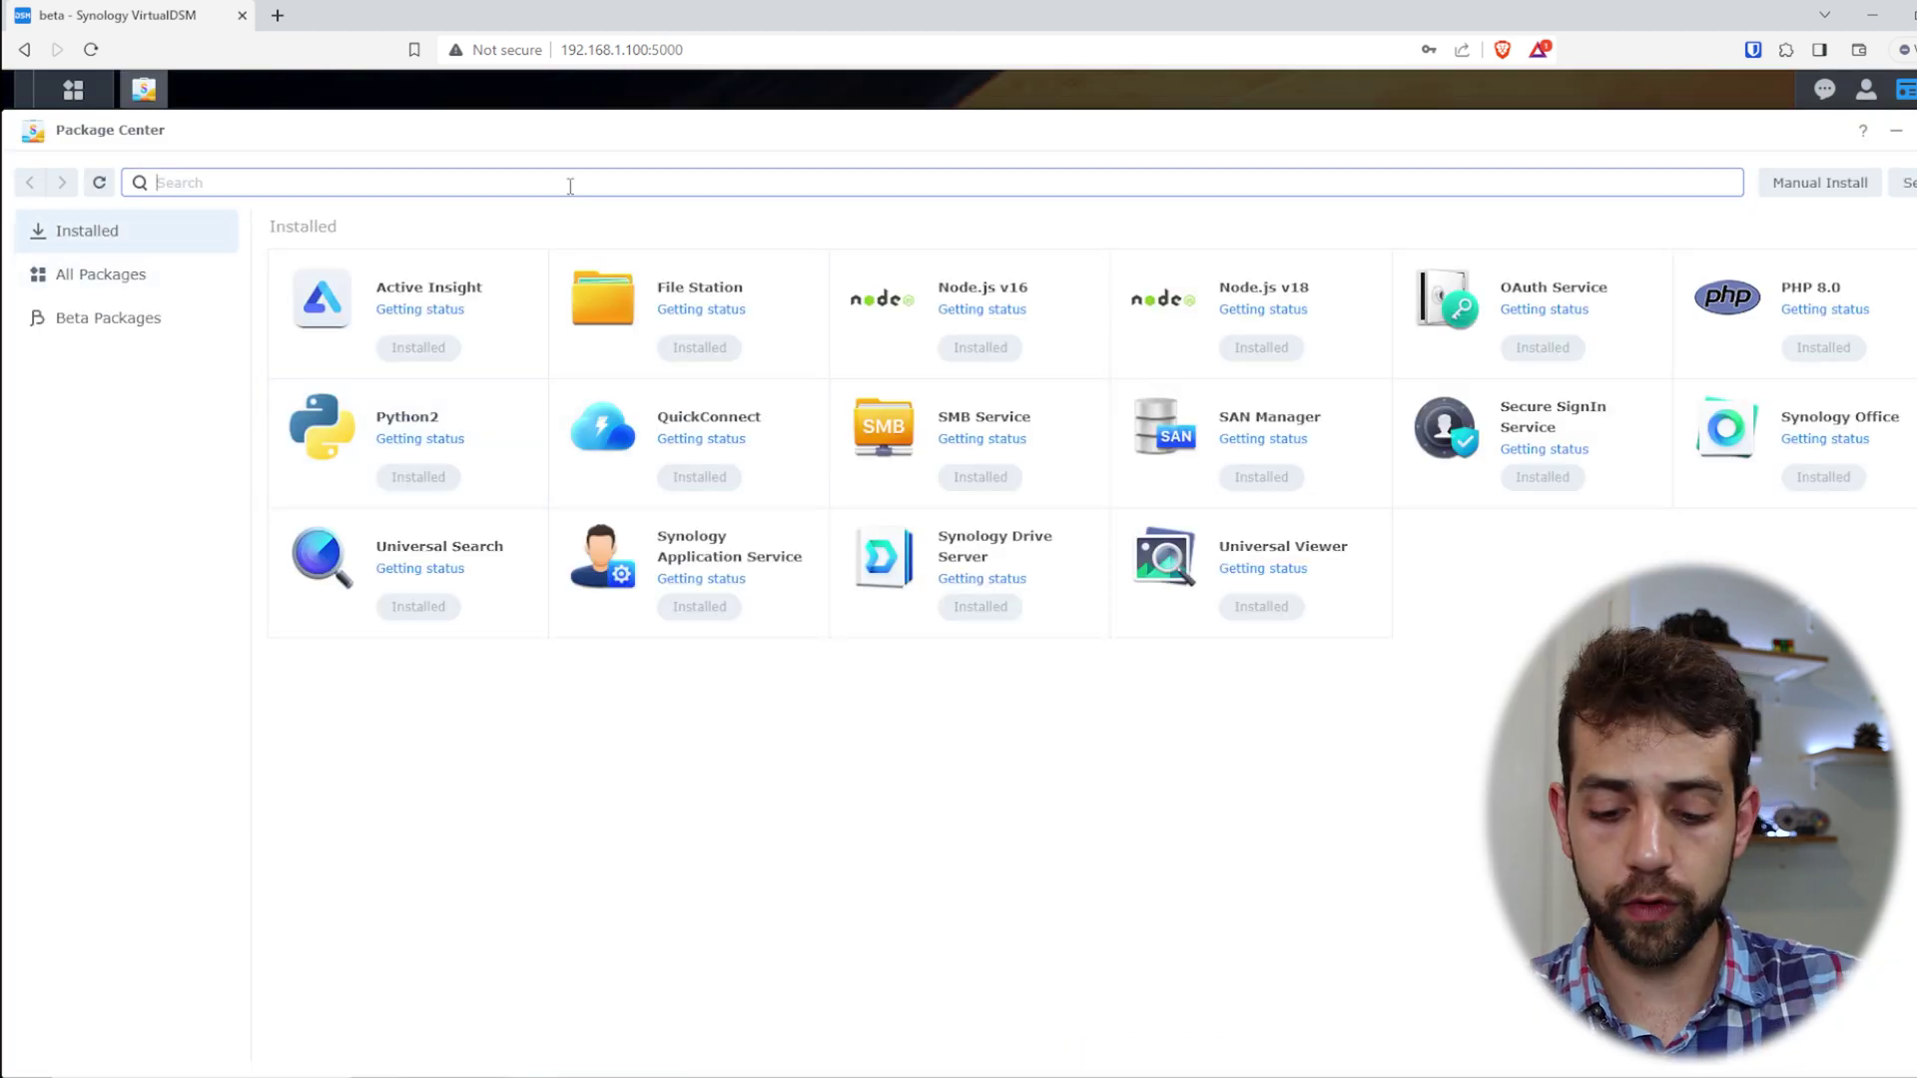
{"action": "type", "text": "phoitos"}
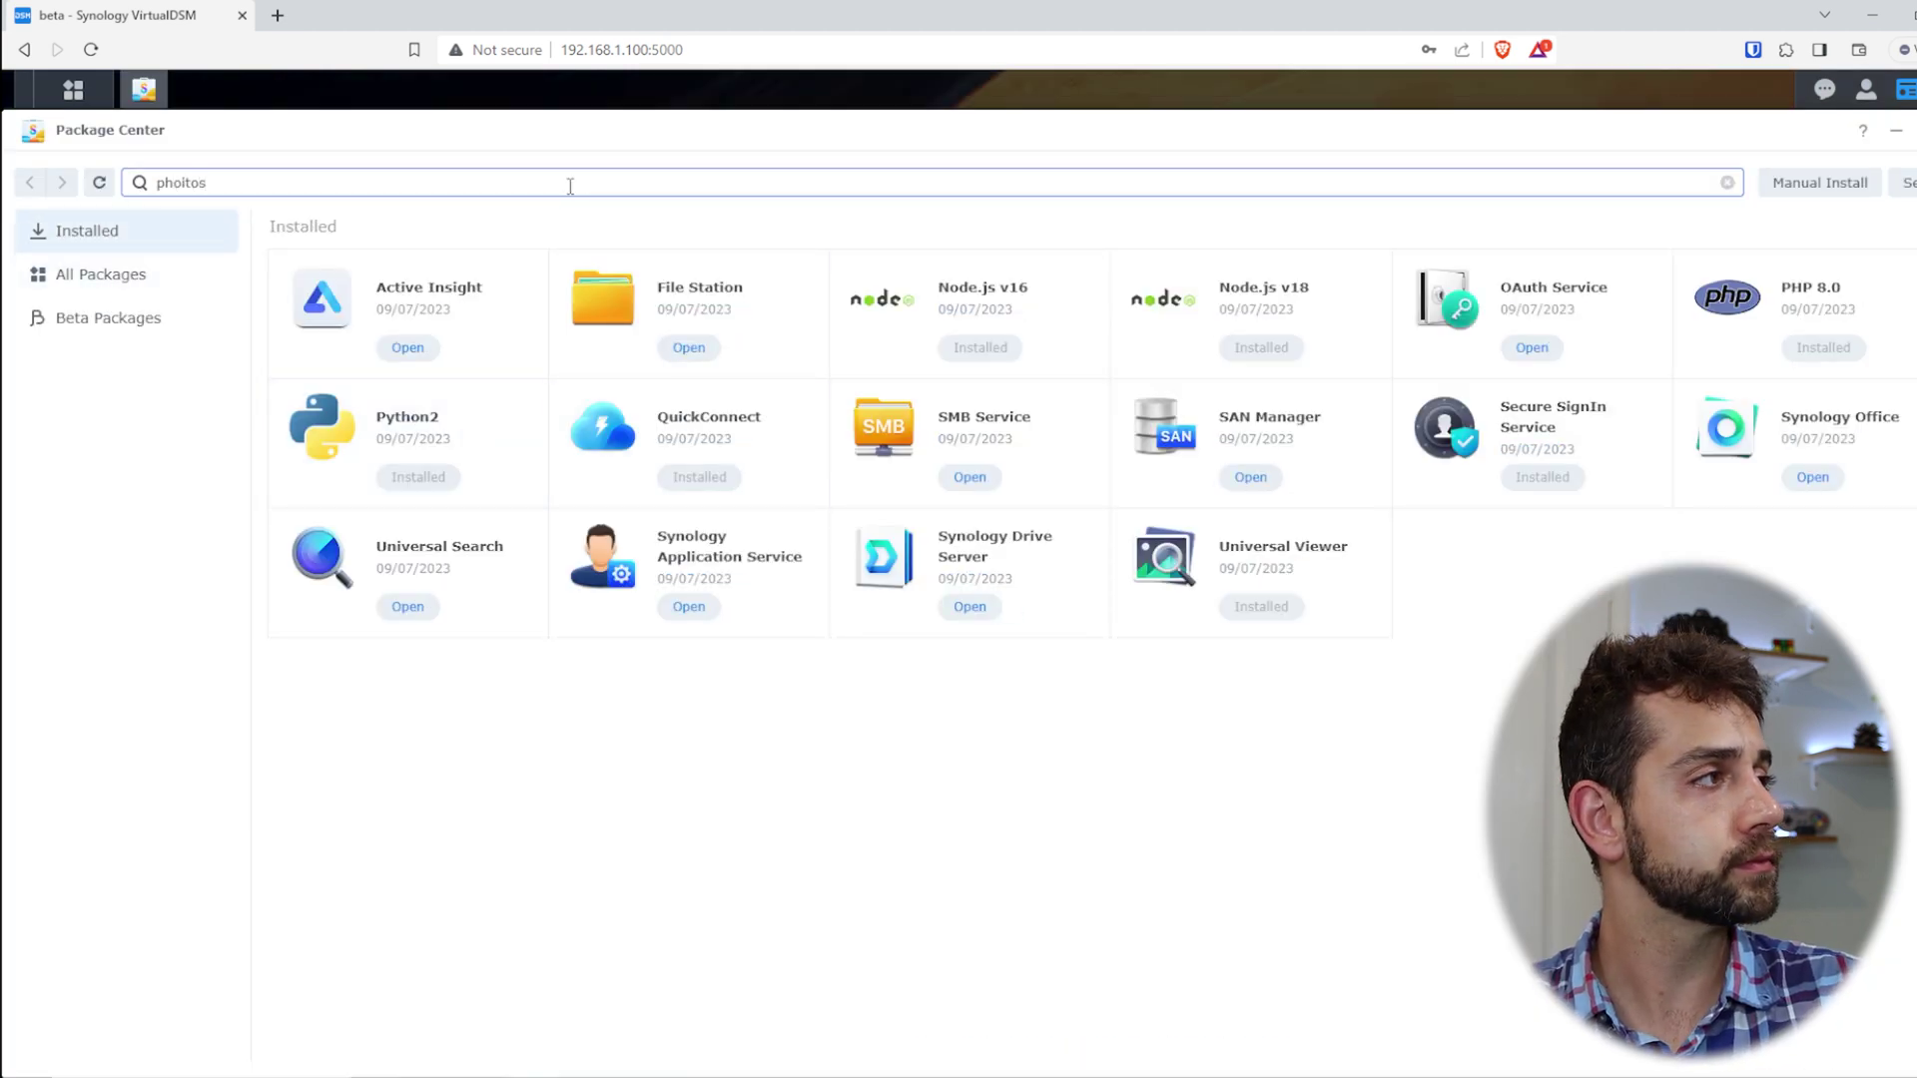
{"action": "key", "text": "BackSpace"}
{"action": "key", "text": "BackSpace"}
{"action": "key", "text": "BackSpace"}
{"action": "key", "text": "BackSpace"}
{"action": "type", "text": "tos"}
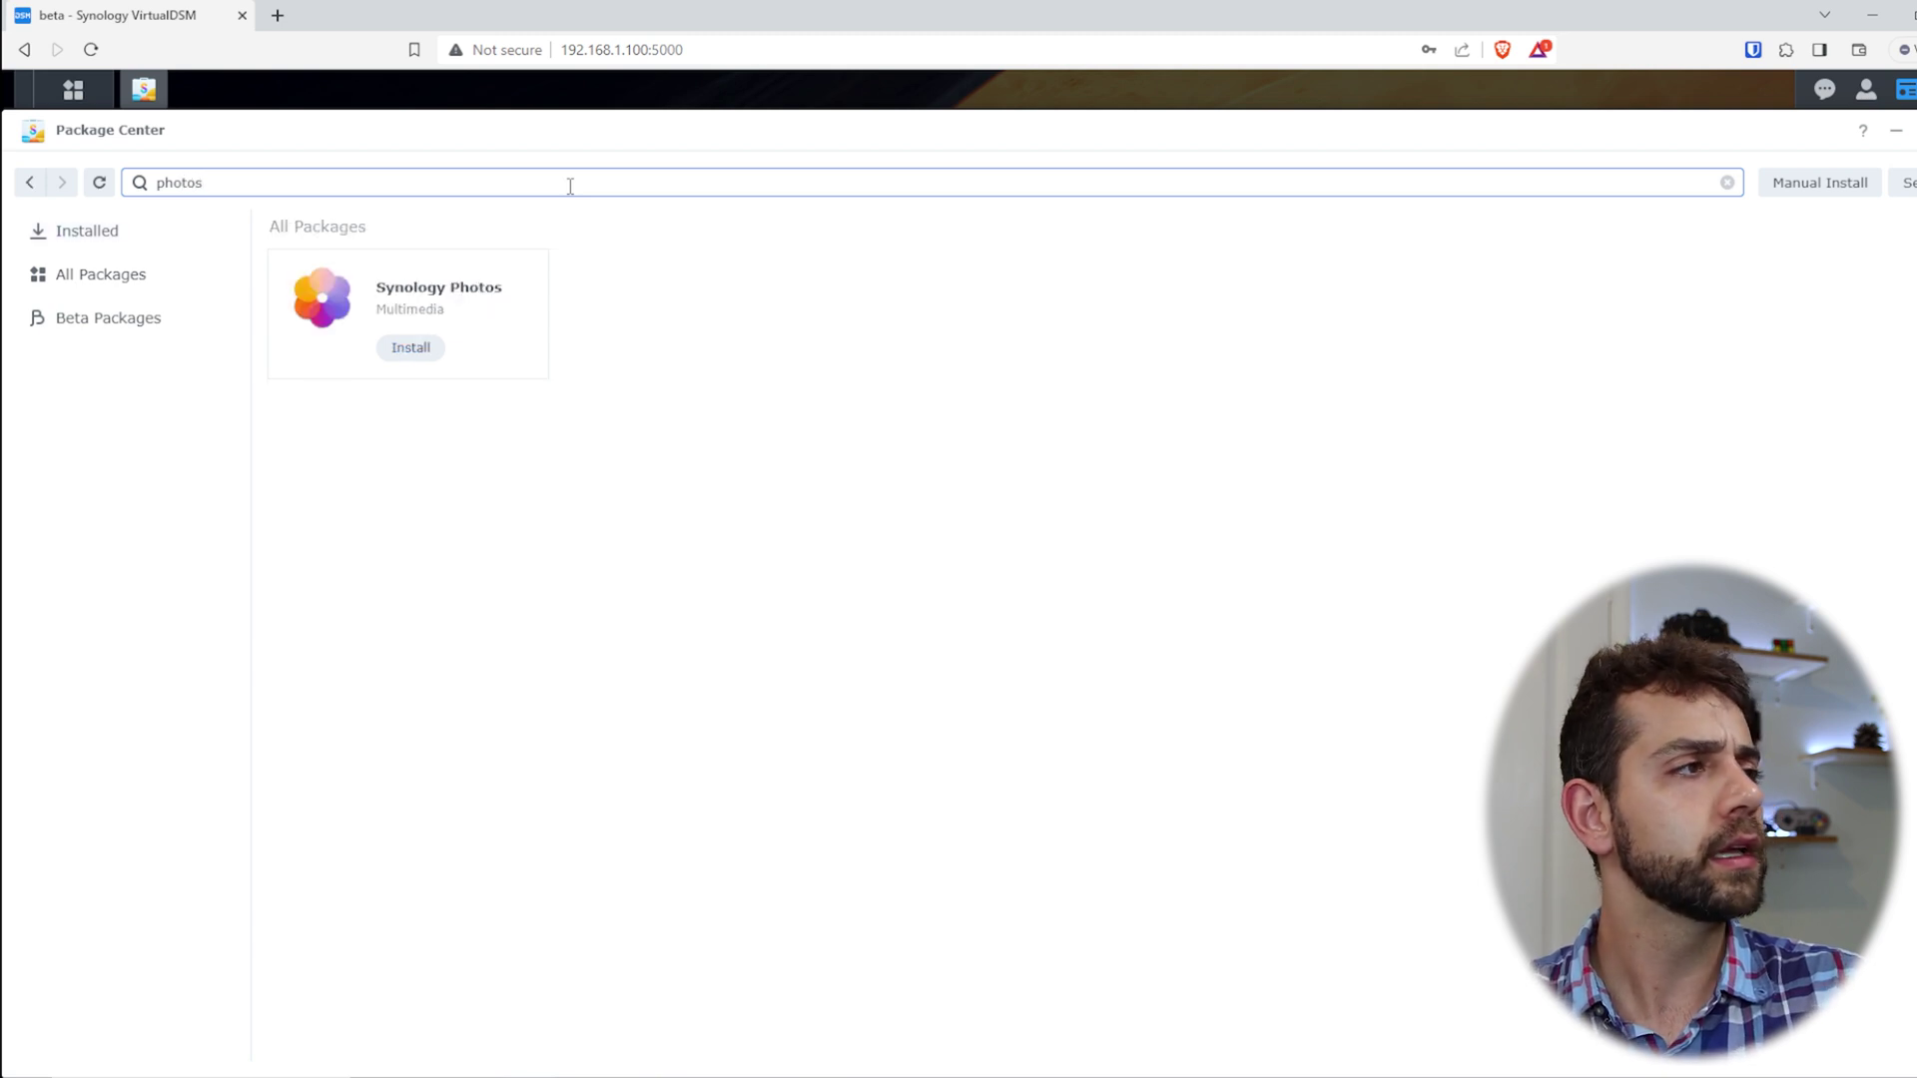
{"action": "left_click", "coordinate": [410, 348]}
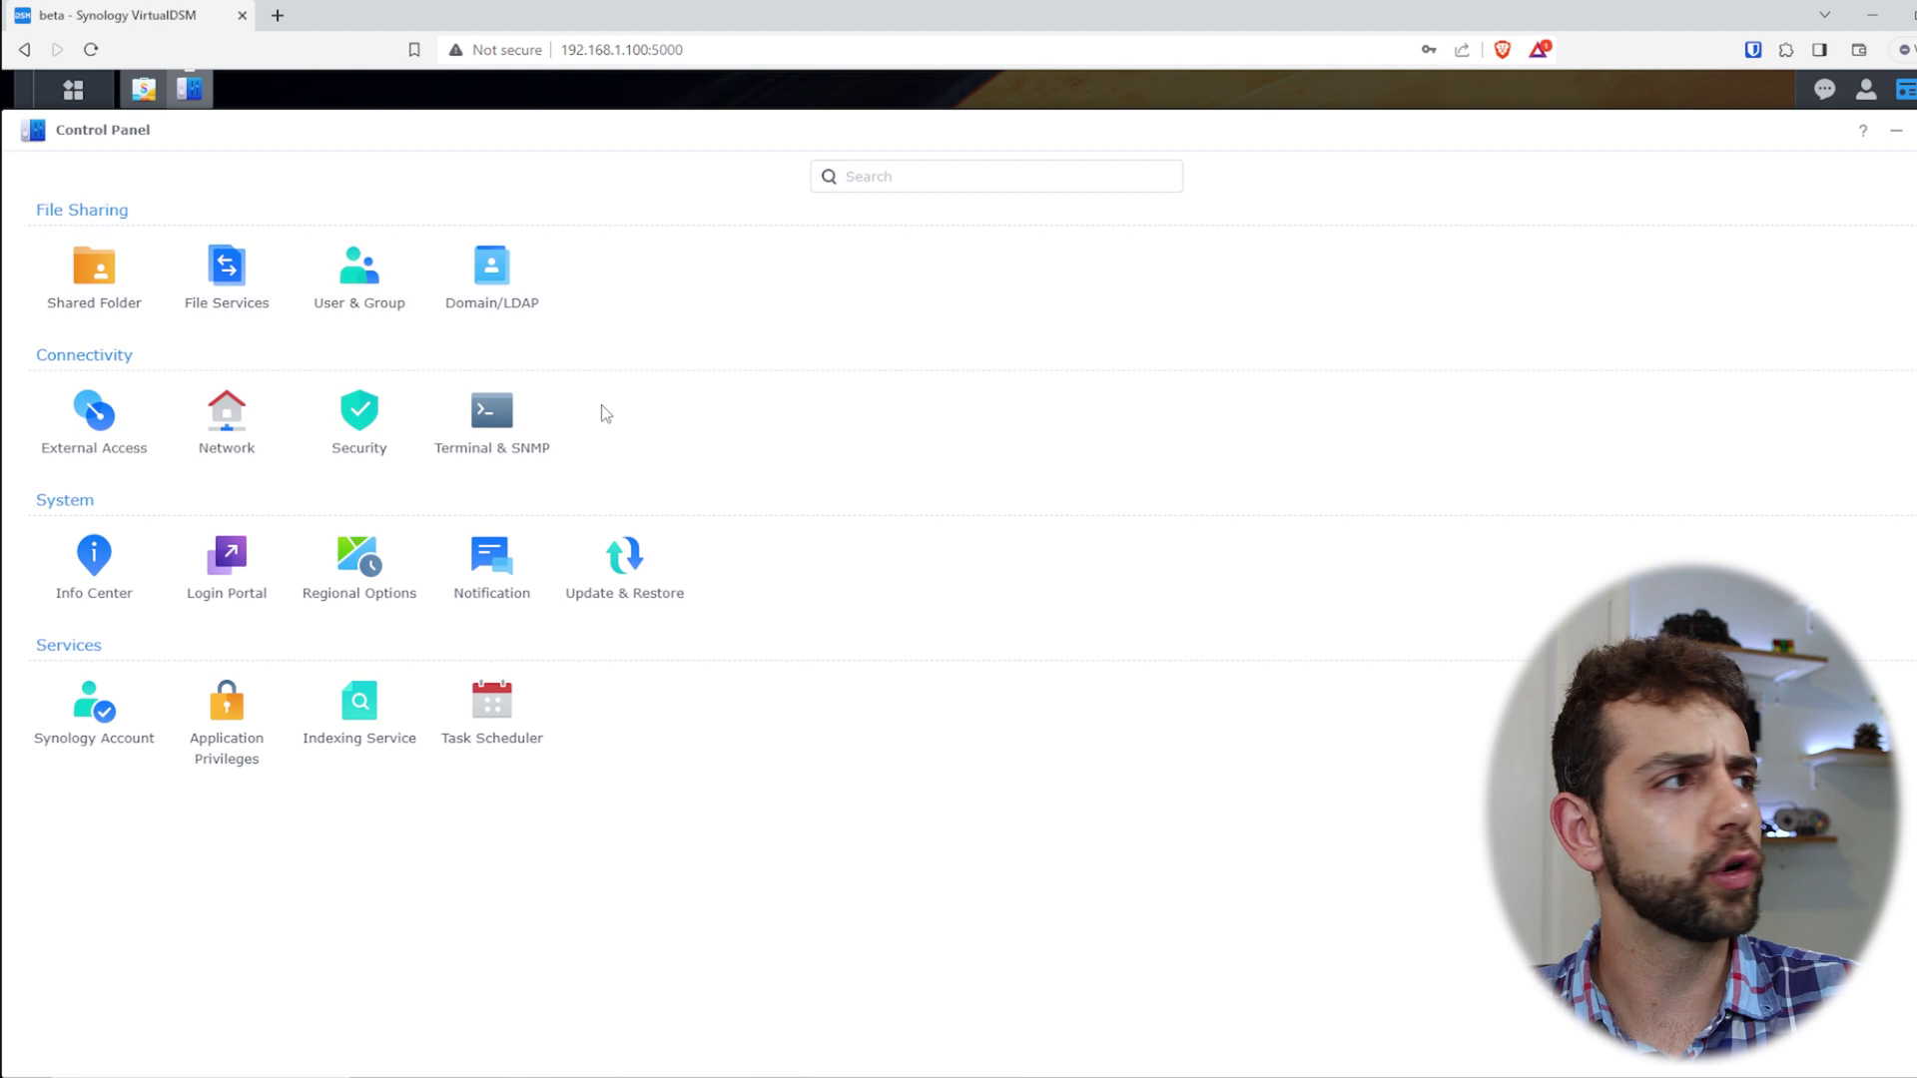
Check the advanced User & Group settings and view the per-user folders under homes in File Station
{"action": "left_click", "coordinate": [374, 291]}
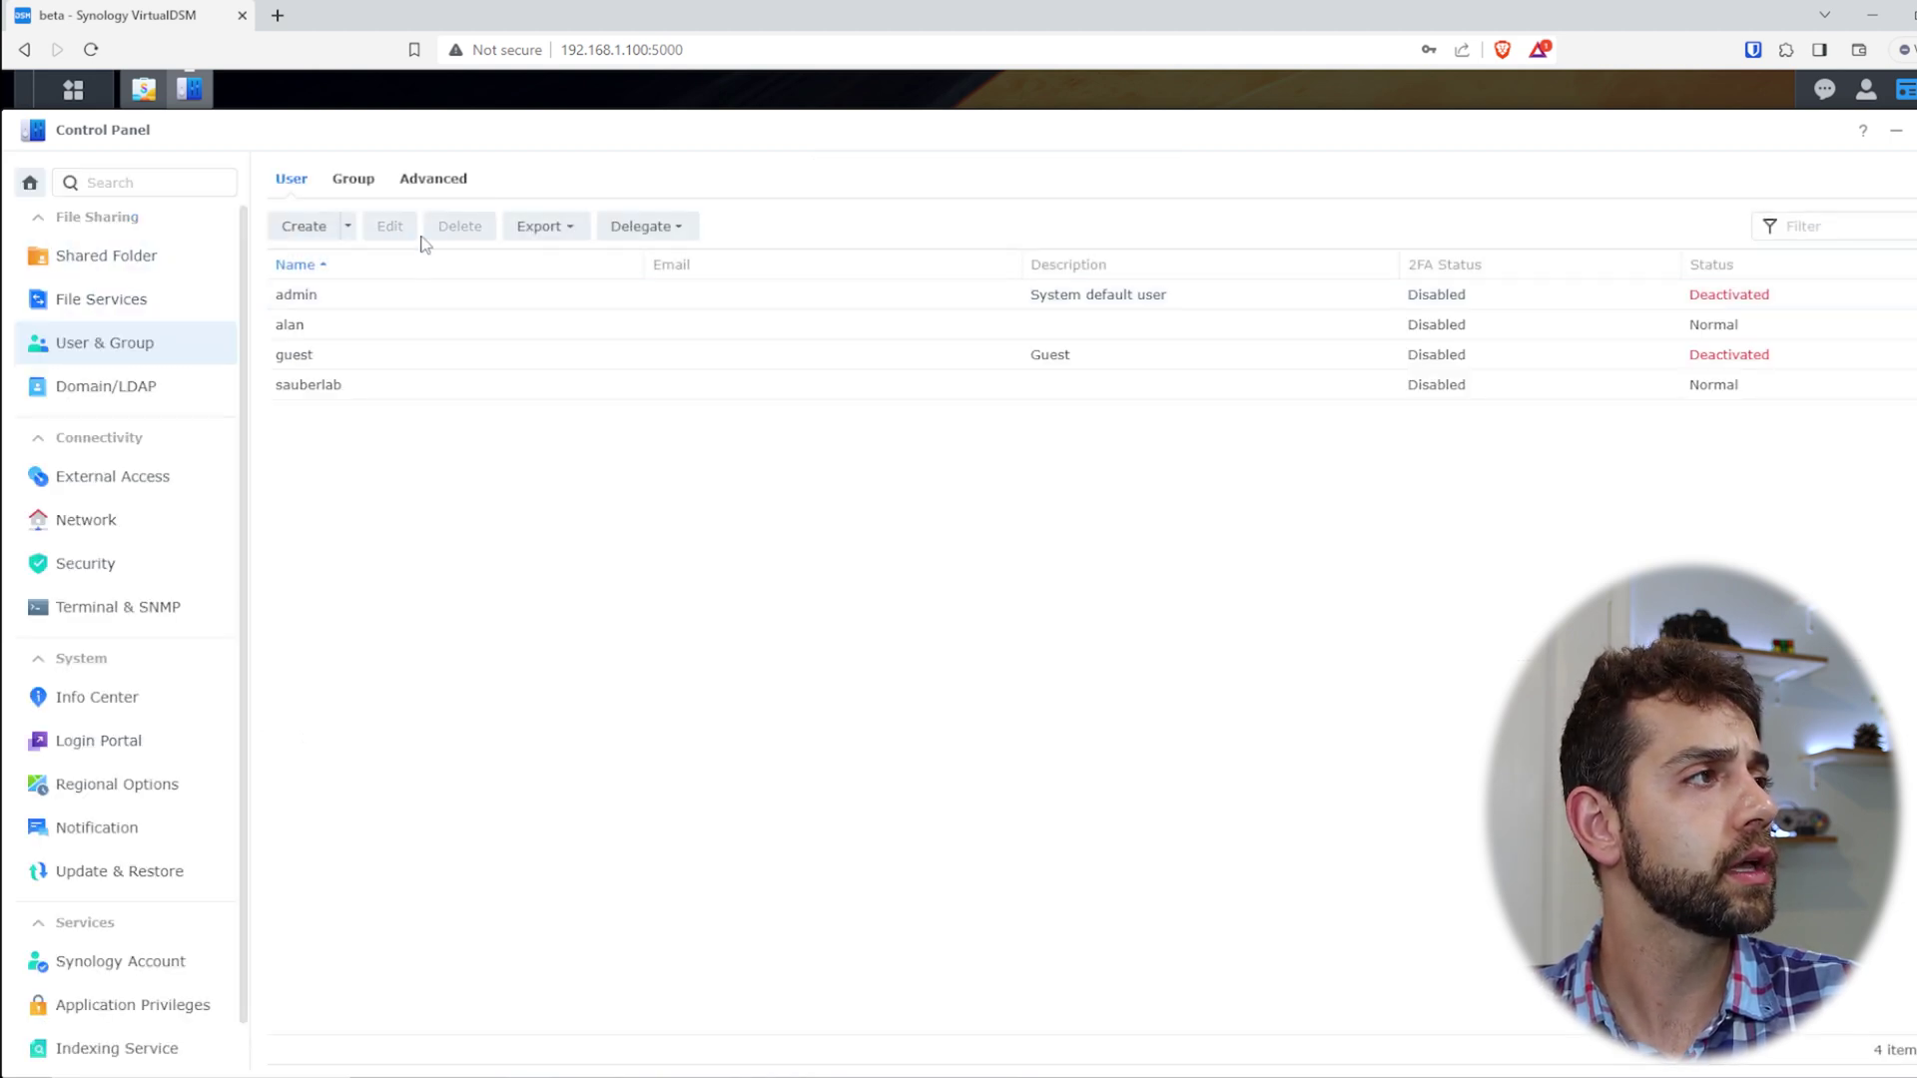
{"action": "left_click", "coordinate": [436, 180]}
{"action": "scroll", "coordinate": [593, 799], "scroll_direction": "down", "scroll_amount": 2}
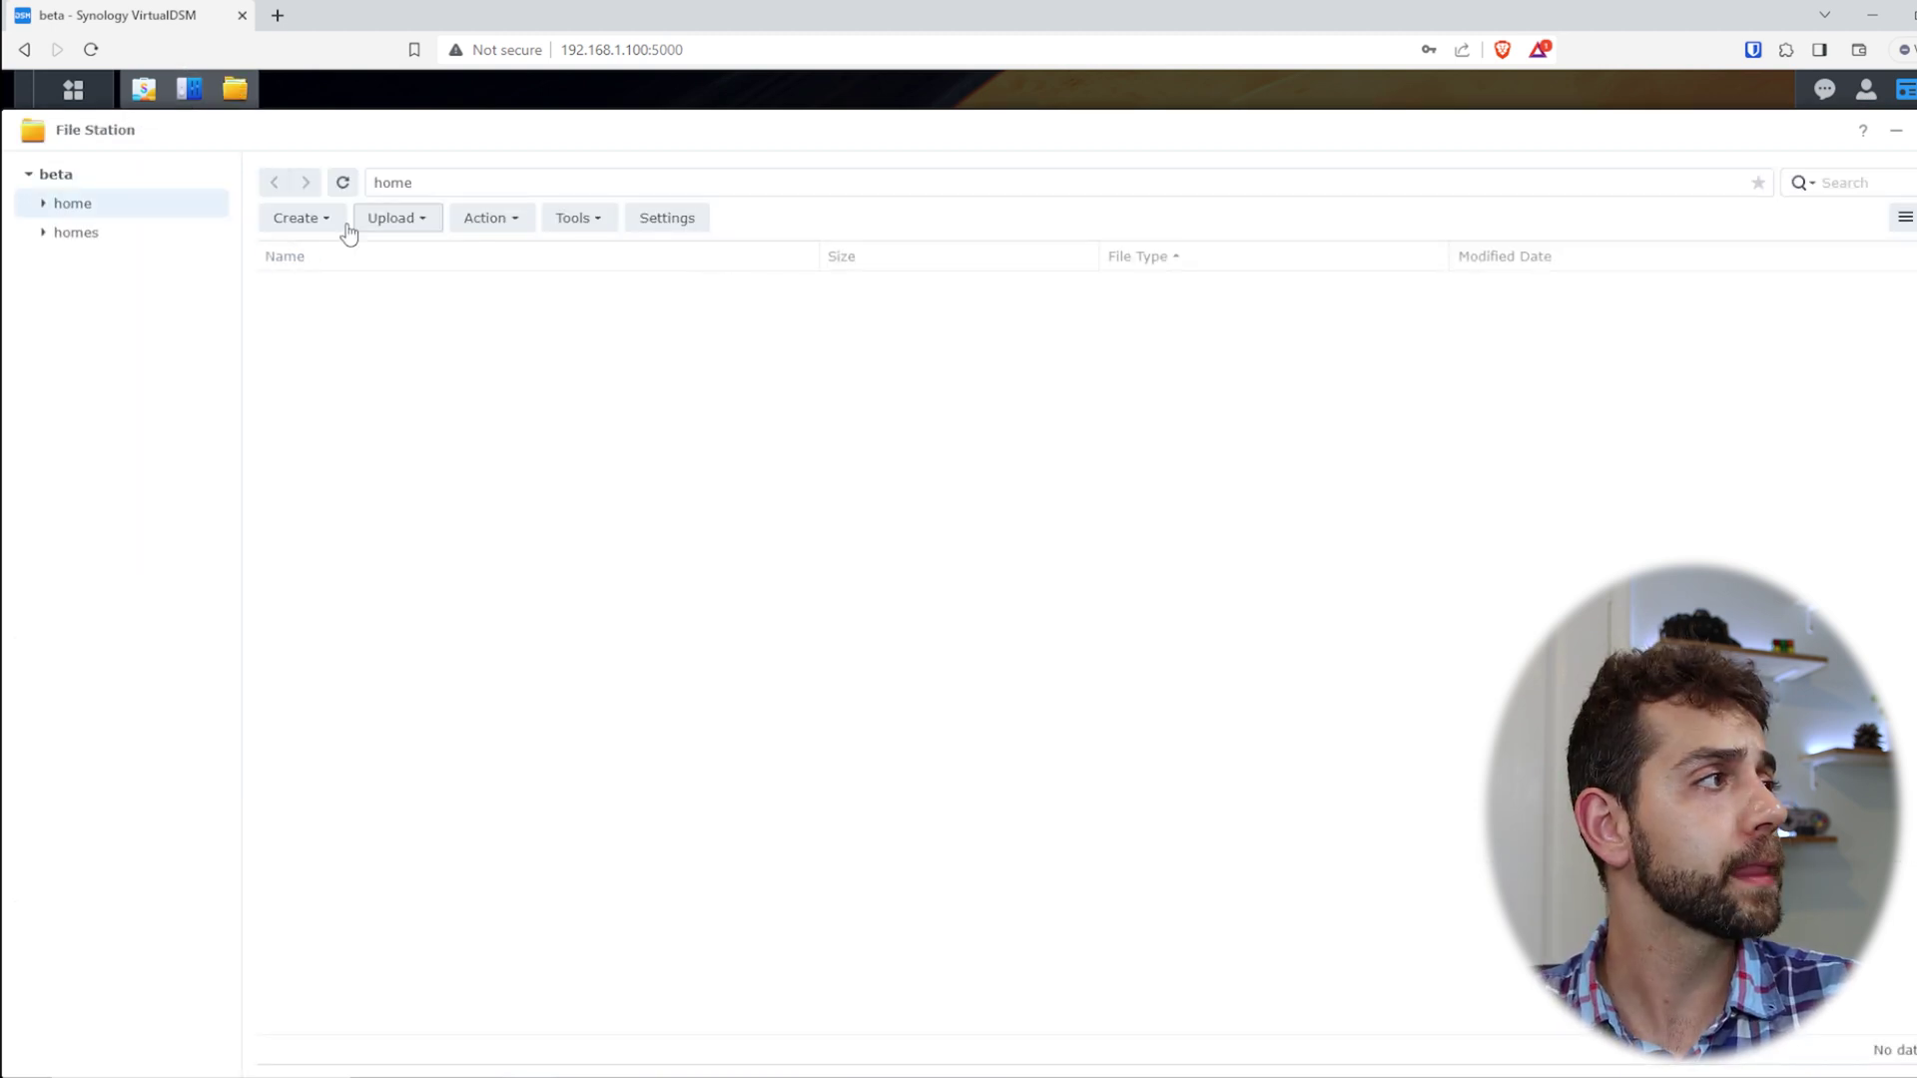
{"action": "left_click", "coordinate": [42, 232]}
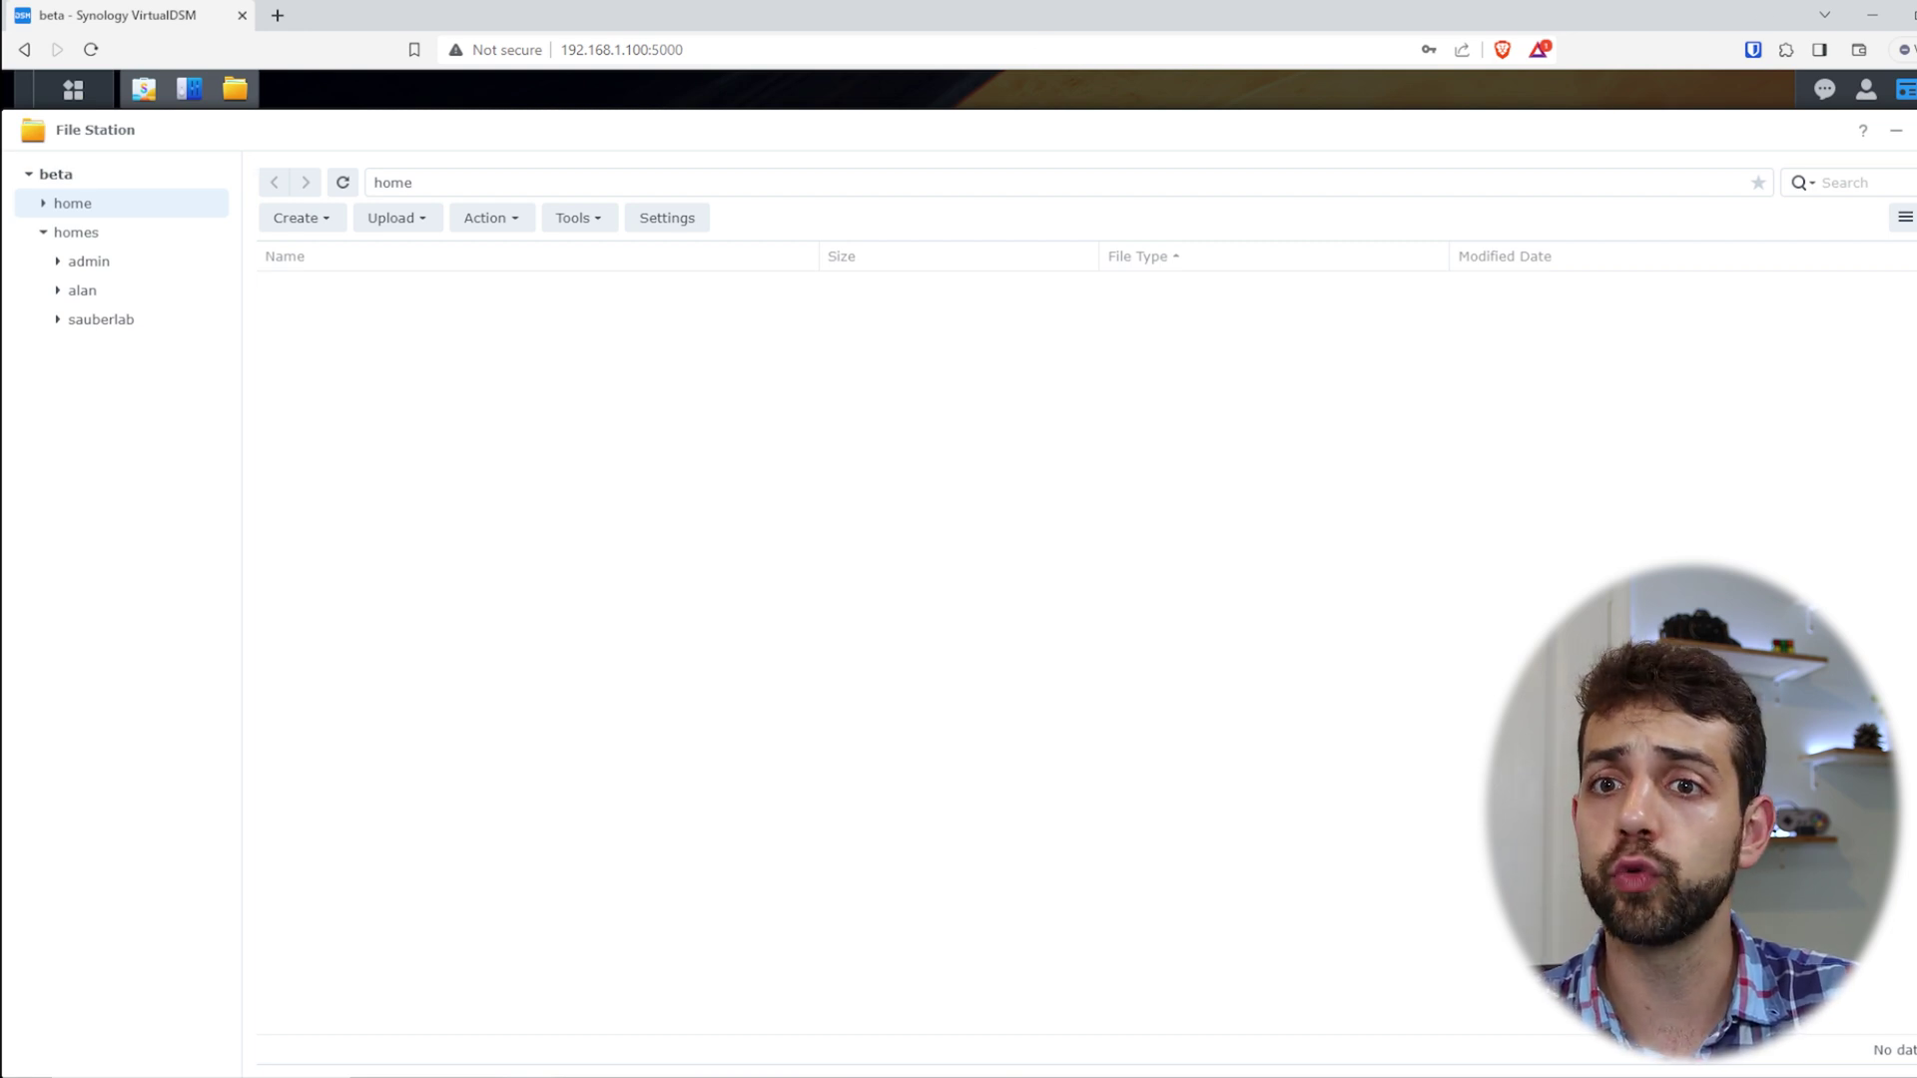
{"action": "left_click", "coordinate": [1911, 130]}
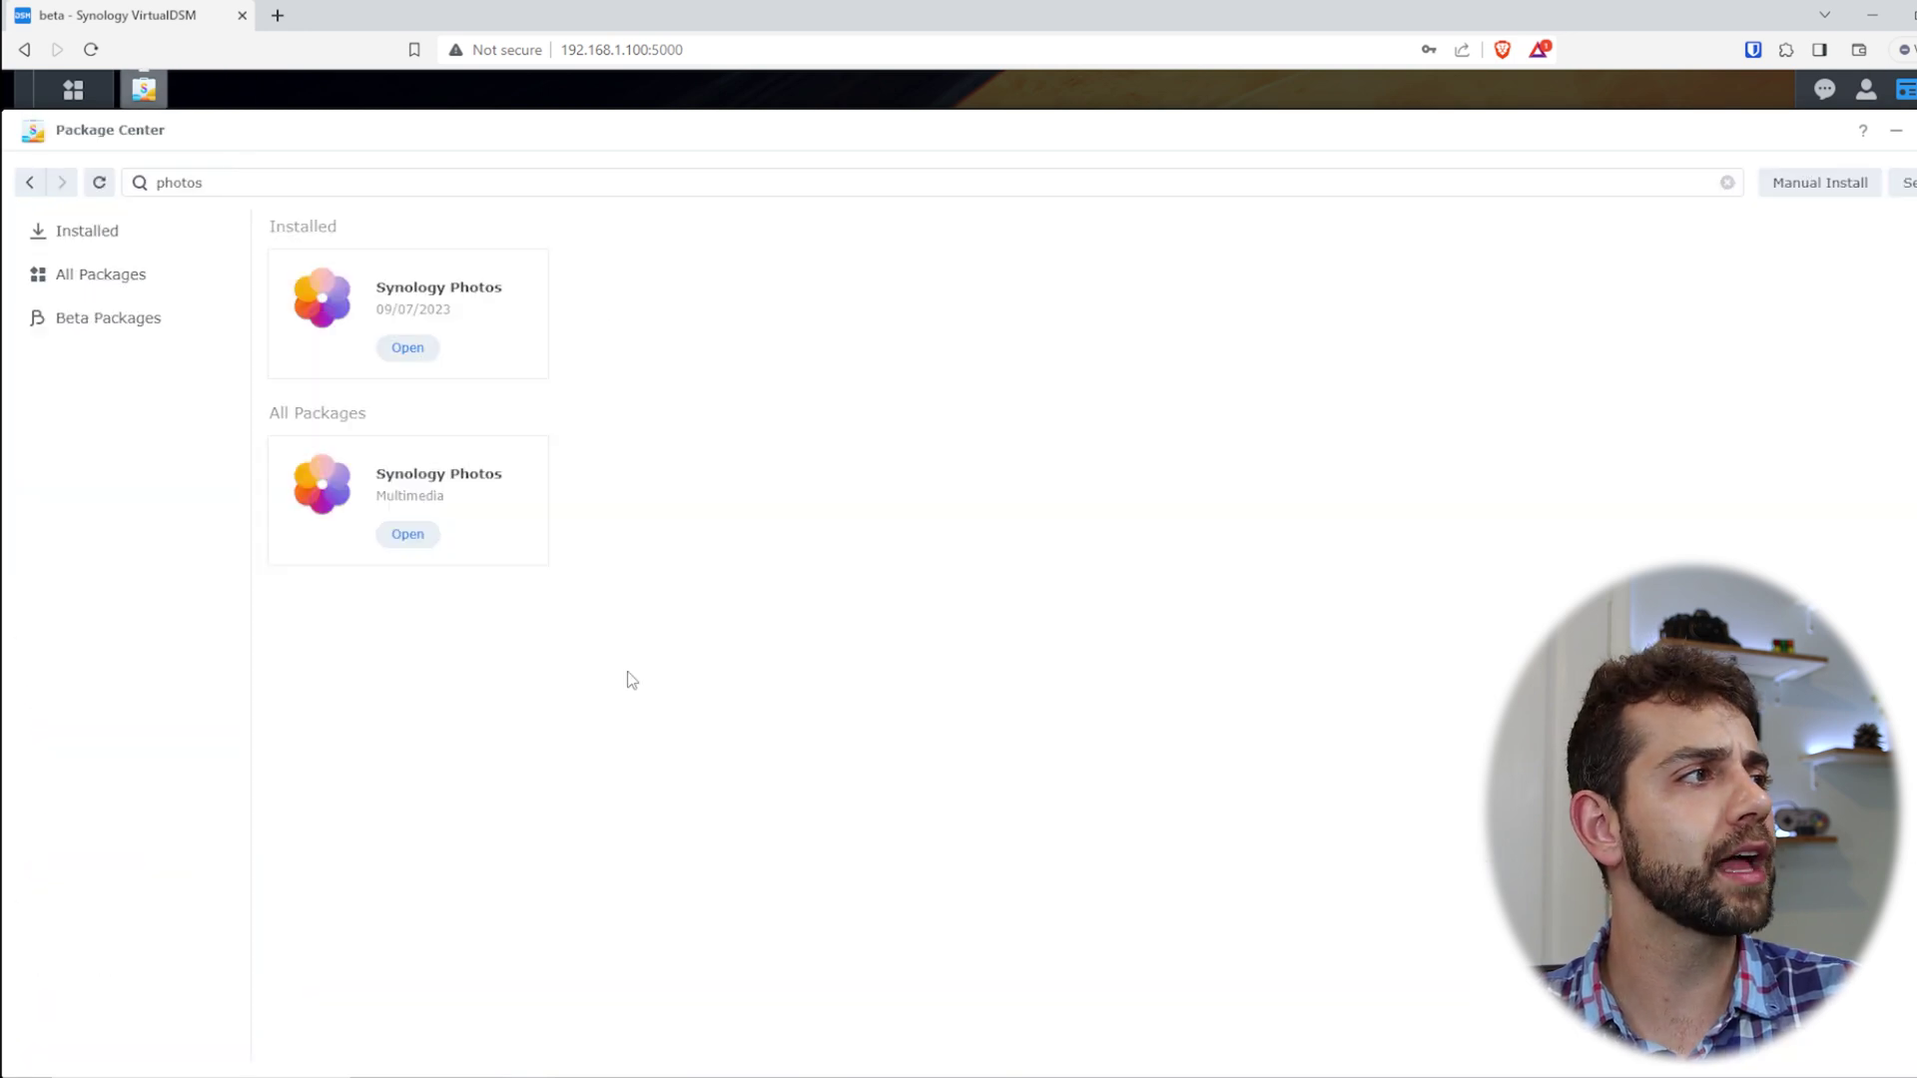
Open Synology Photos and upload the seven Paris photos from the computer to the empty personal timeline
{"action": "left_click", "coordinate": [417, 348]}
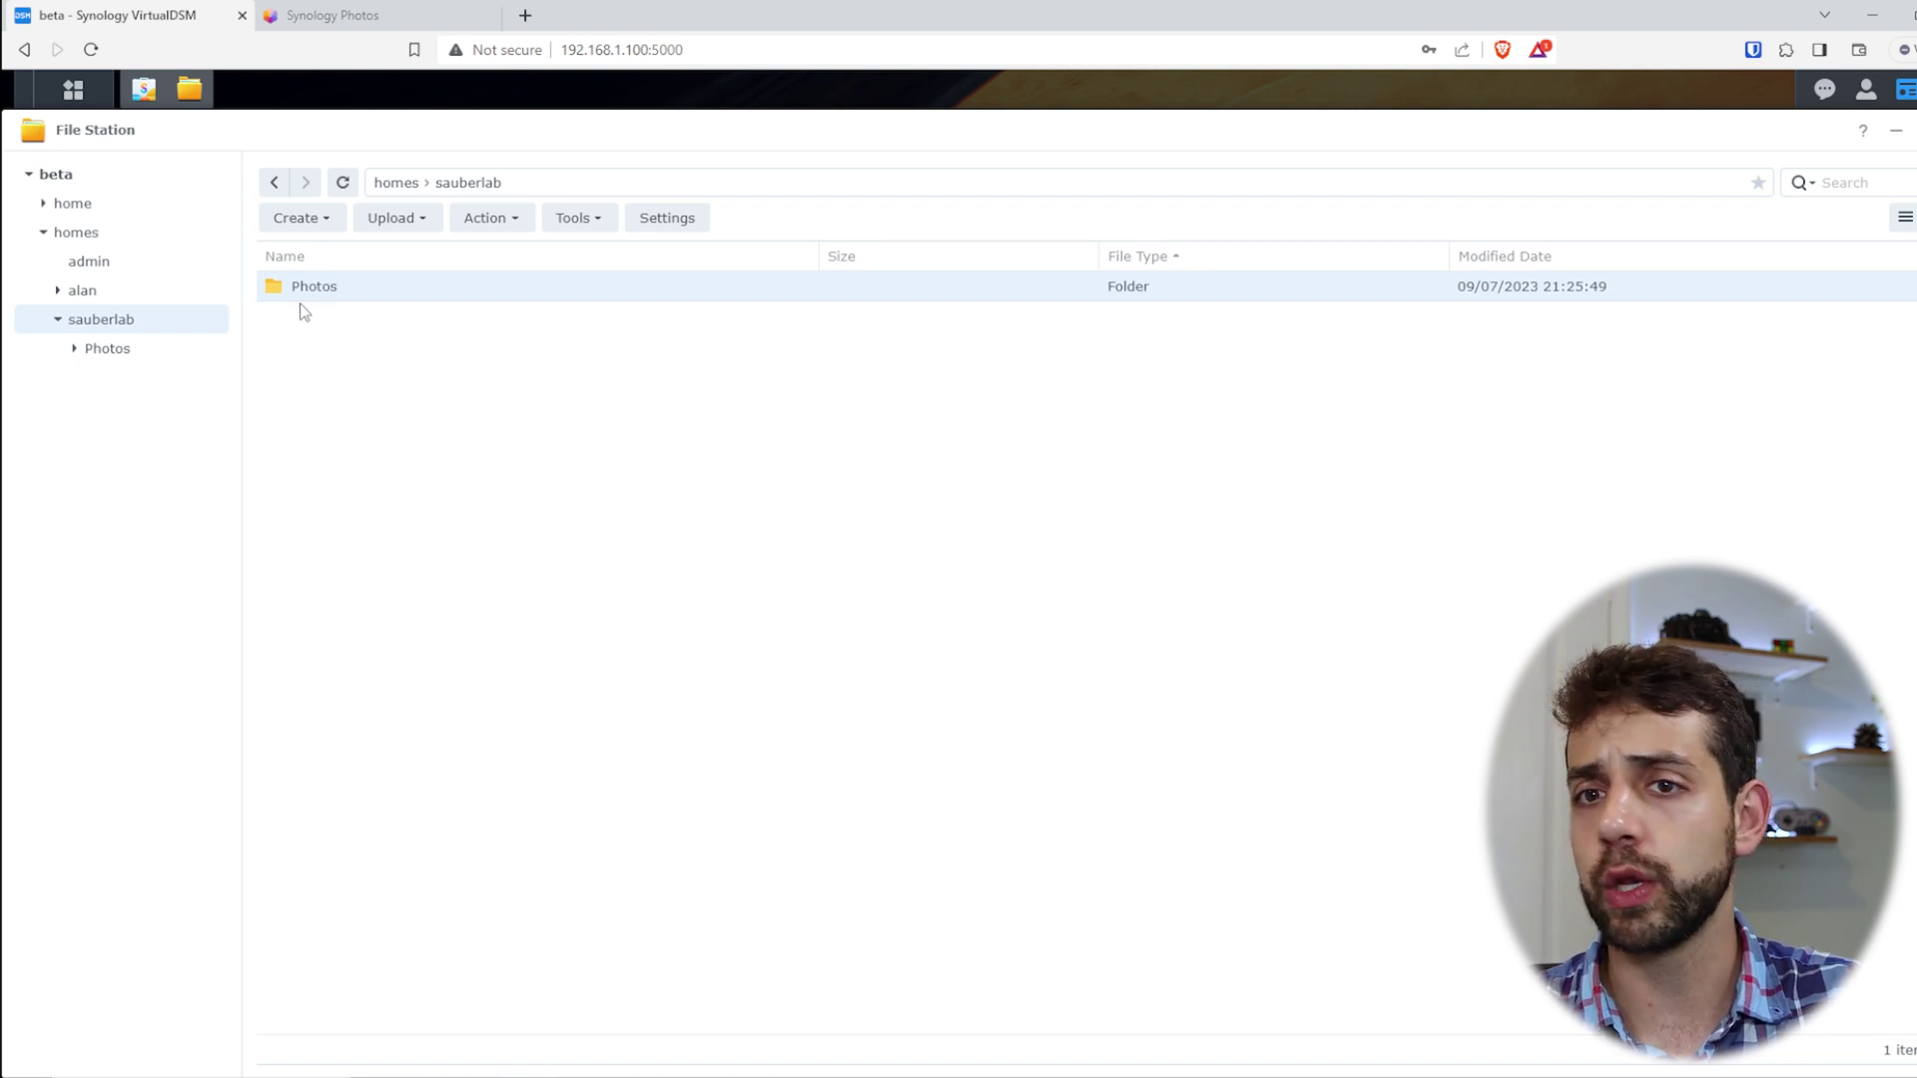
{"action": "left_click", "coordinate": [339, 15]}
{"action": "left_click_drag", "start_coordinate": [0, 213], "coordinate": [735, 779]}
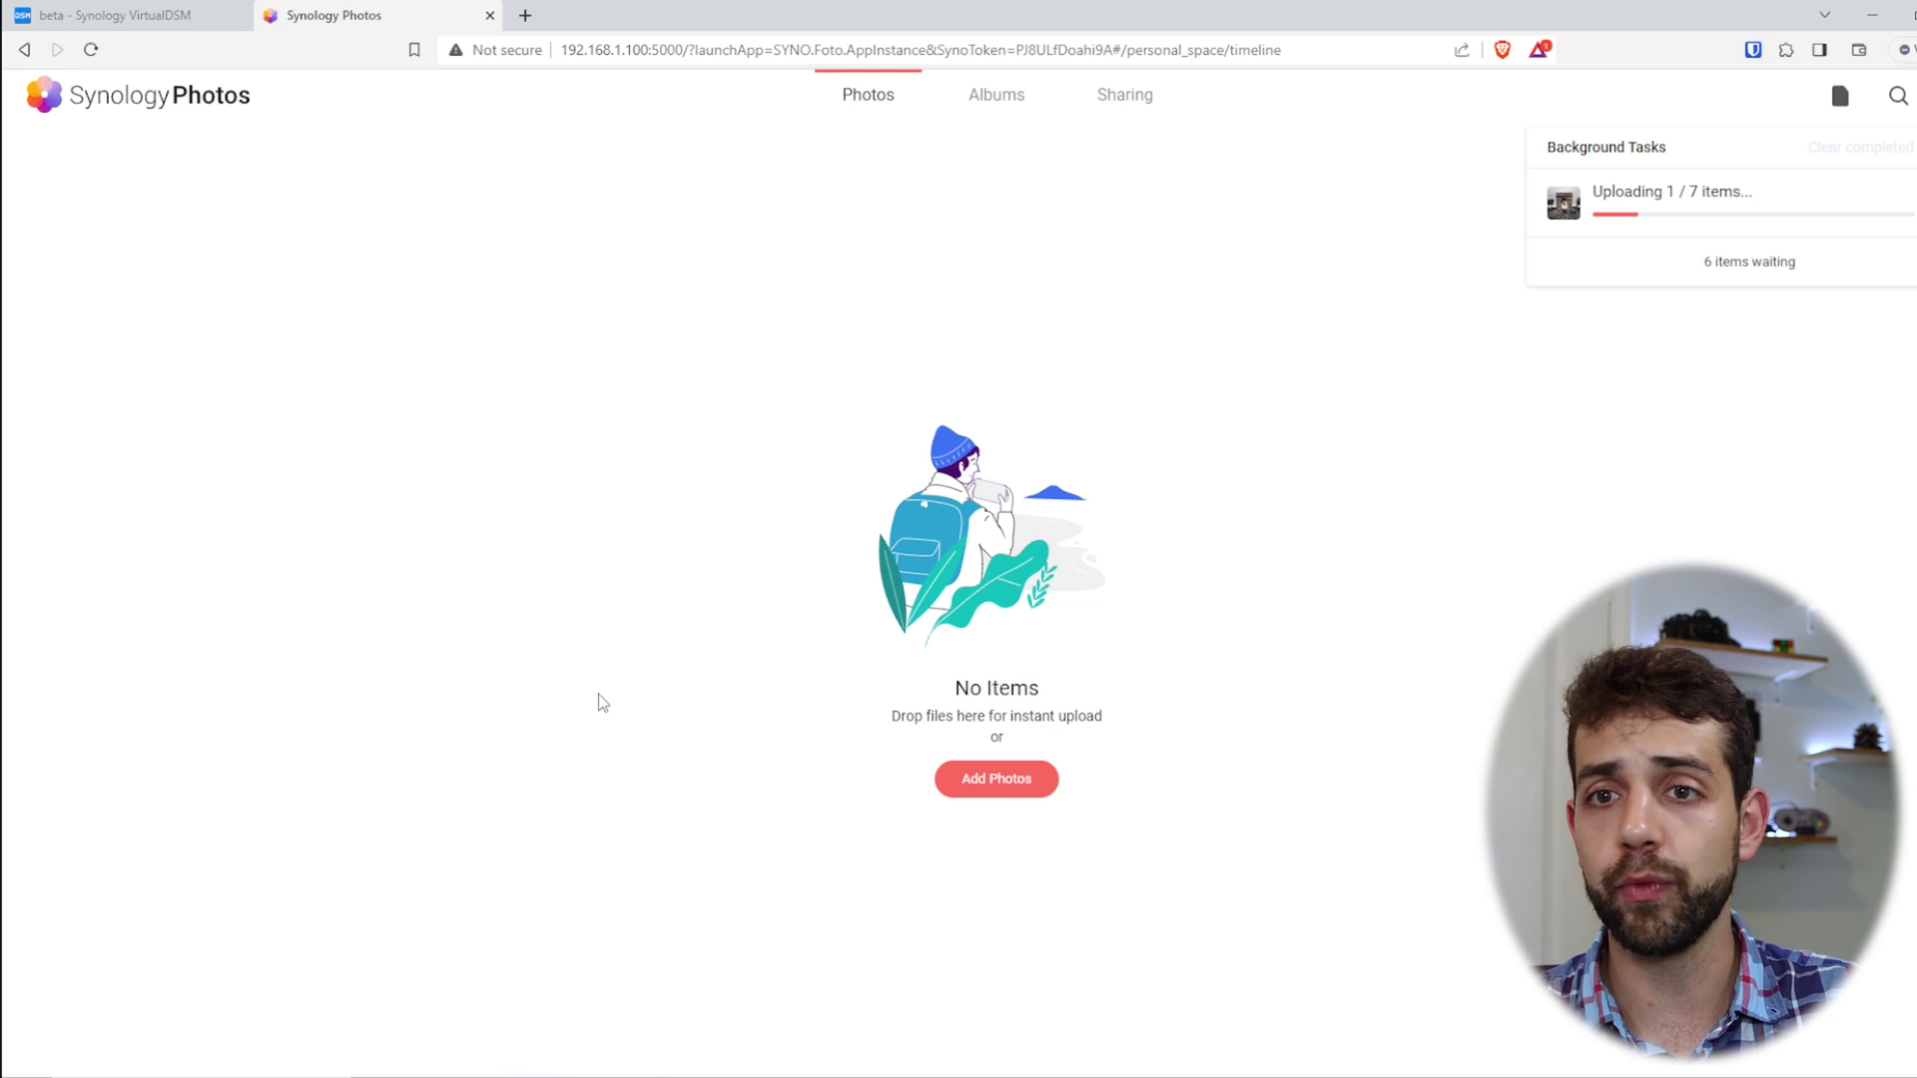
Browse in File Station from the user's Photos folder into PhotoLibrary to inspect where the uploads are stored
{"action": "left_click", "coordinate": [140, 15]}
{"action": "double_click", "coordinate": [322, 286]}
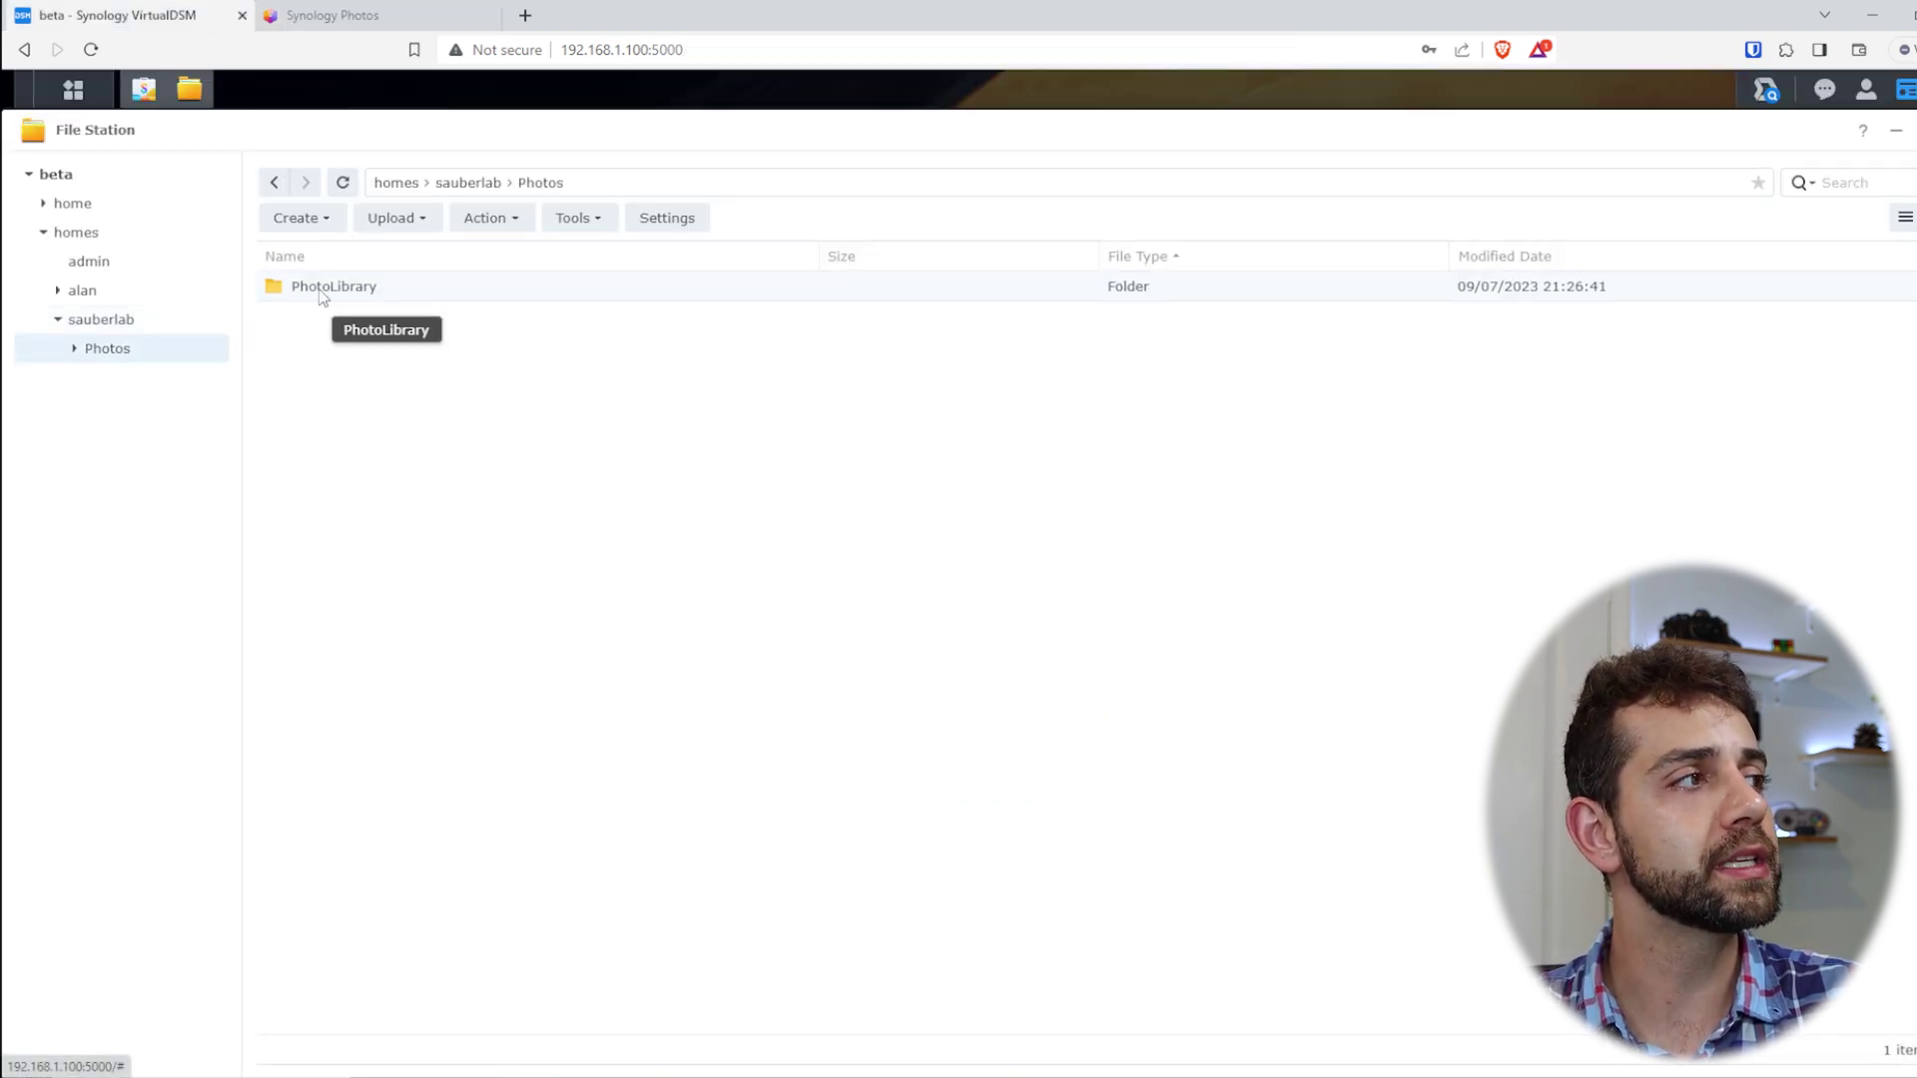
{"action": "double_click", "coordinate": [320, 292]}
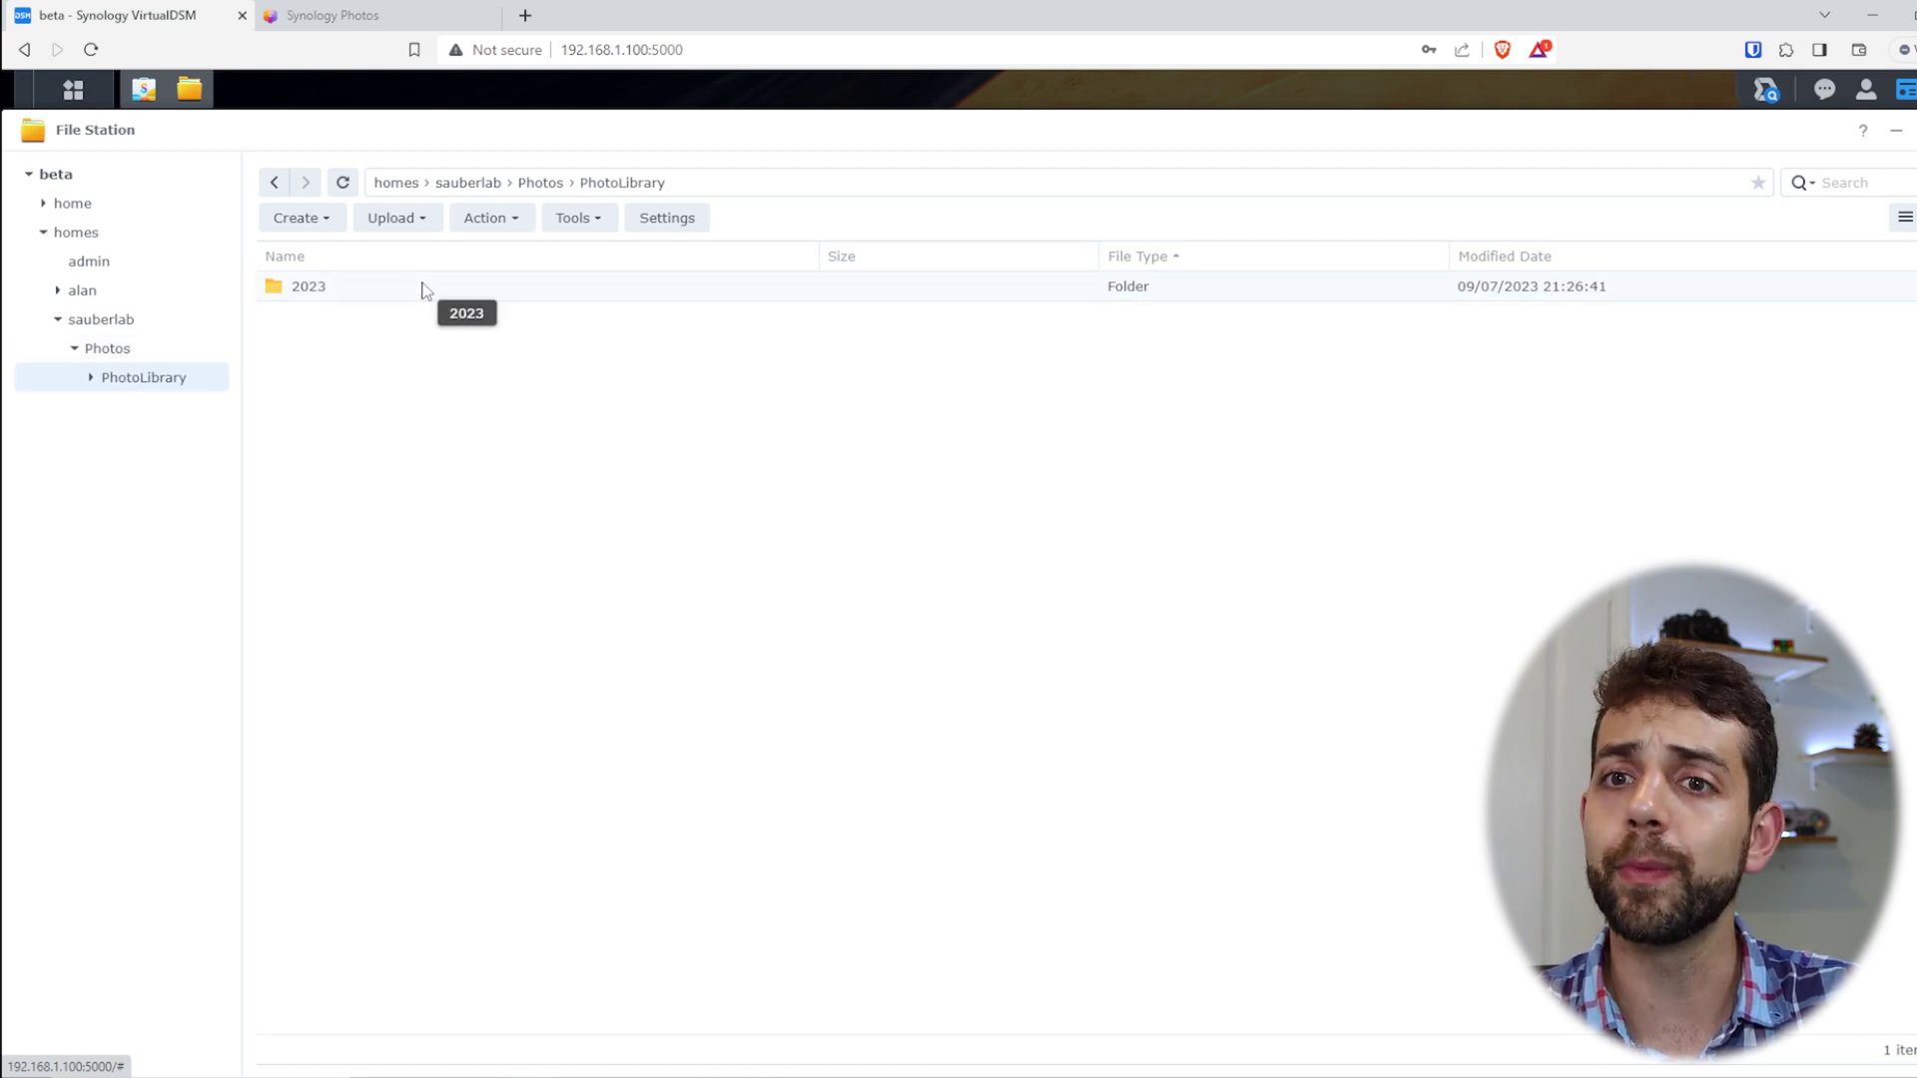
Return to the Synology Photos timeline and compare the file information of the first photo's JPG and CR3 versions
{"action": "left_click", "coordinate": [332, 15]}
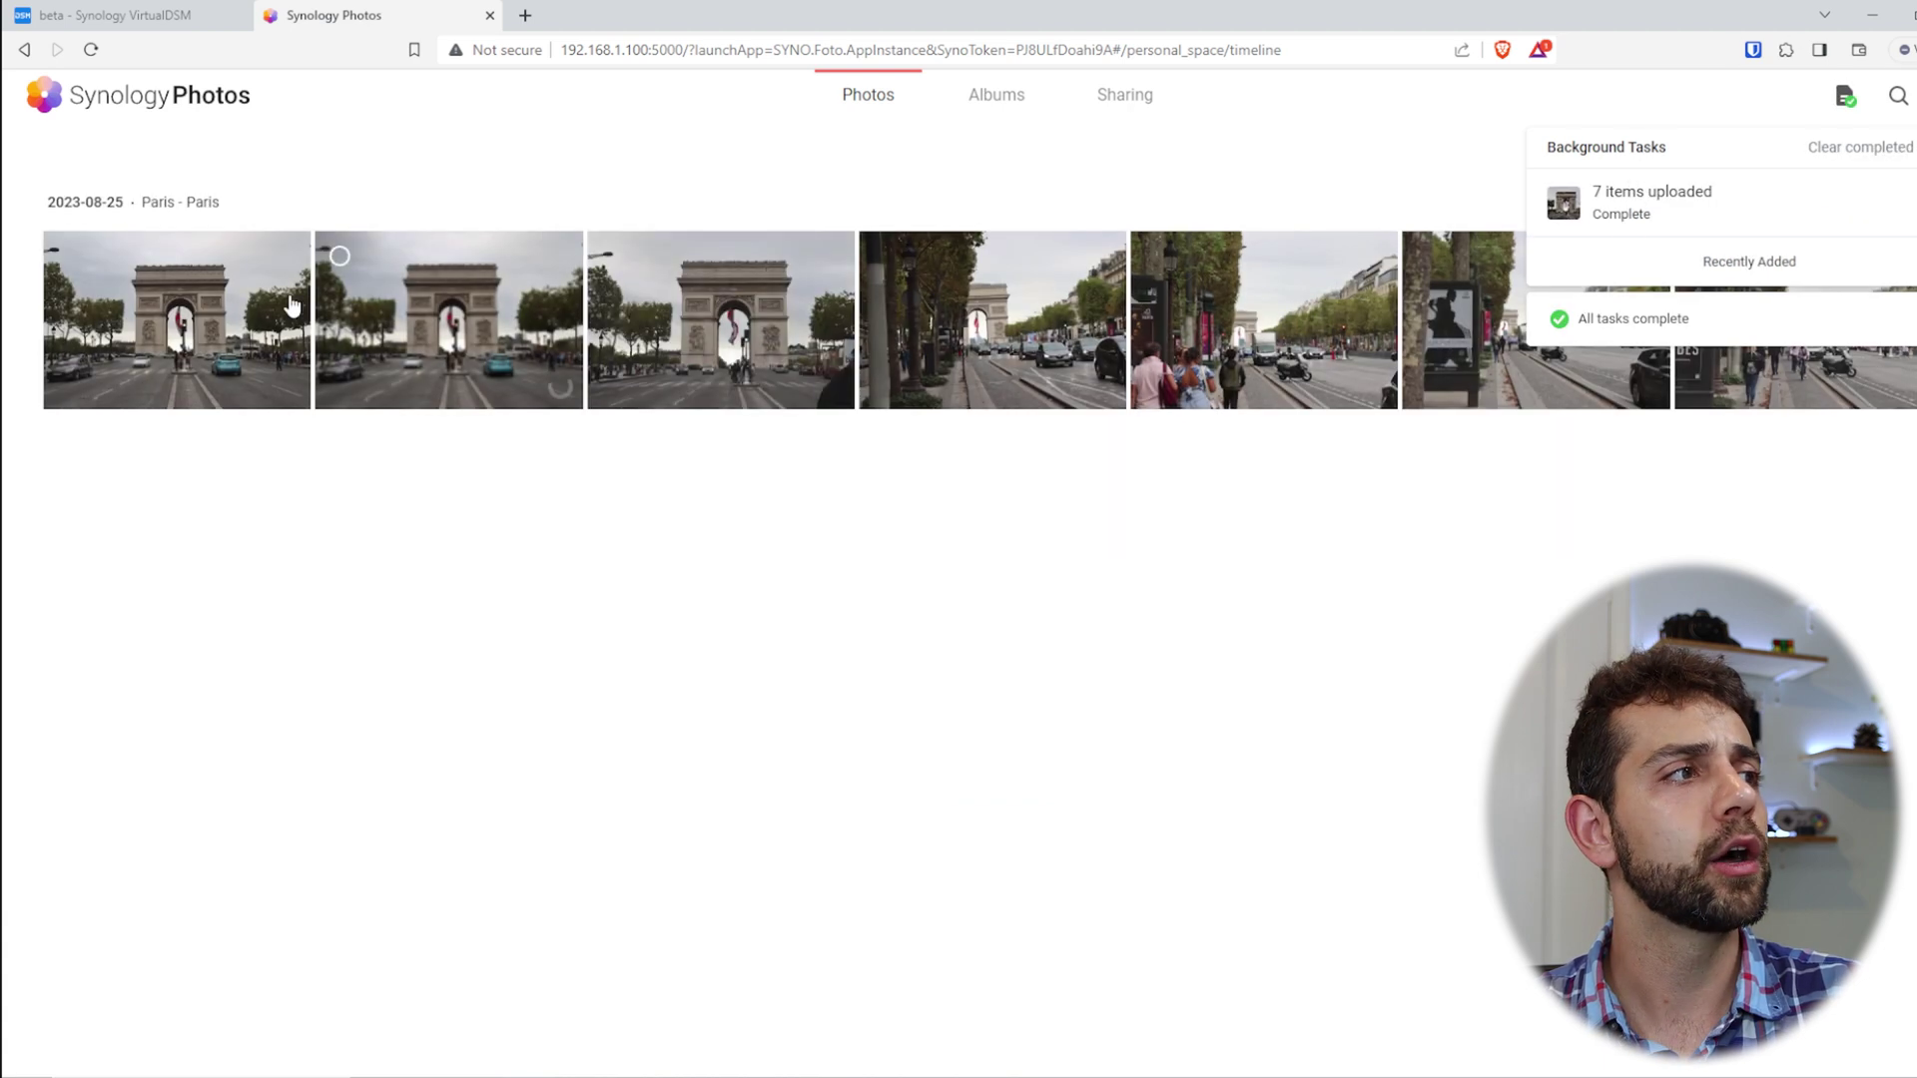
{"action": "left_click", "coordinate": [506, 505]}
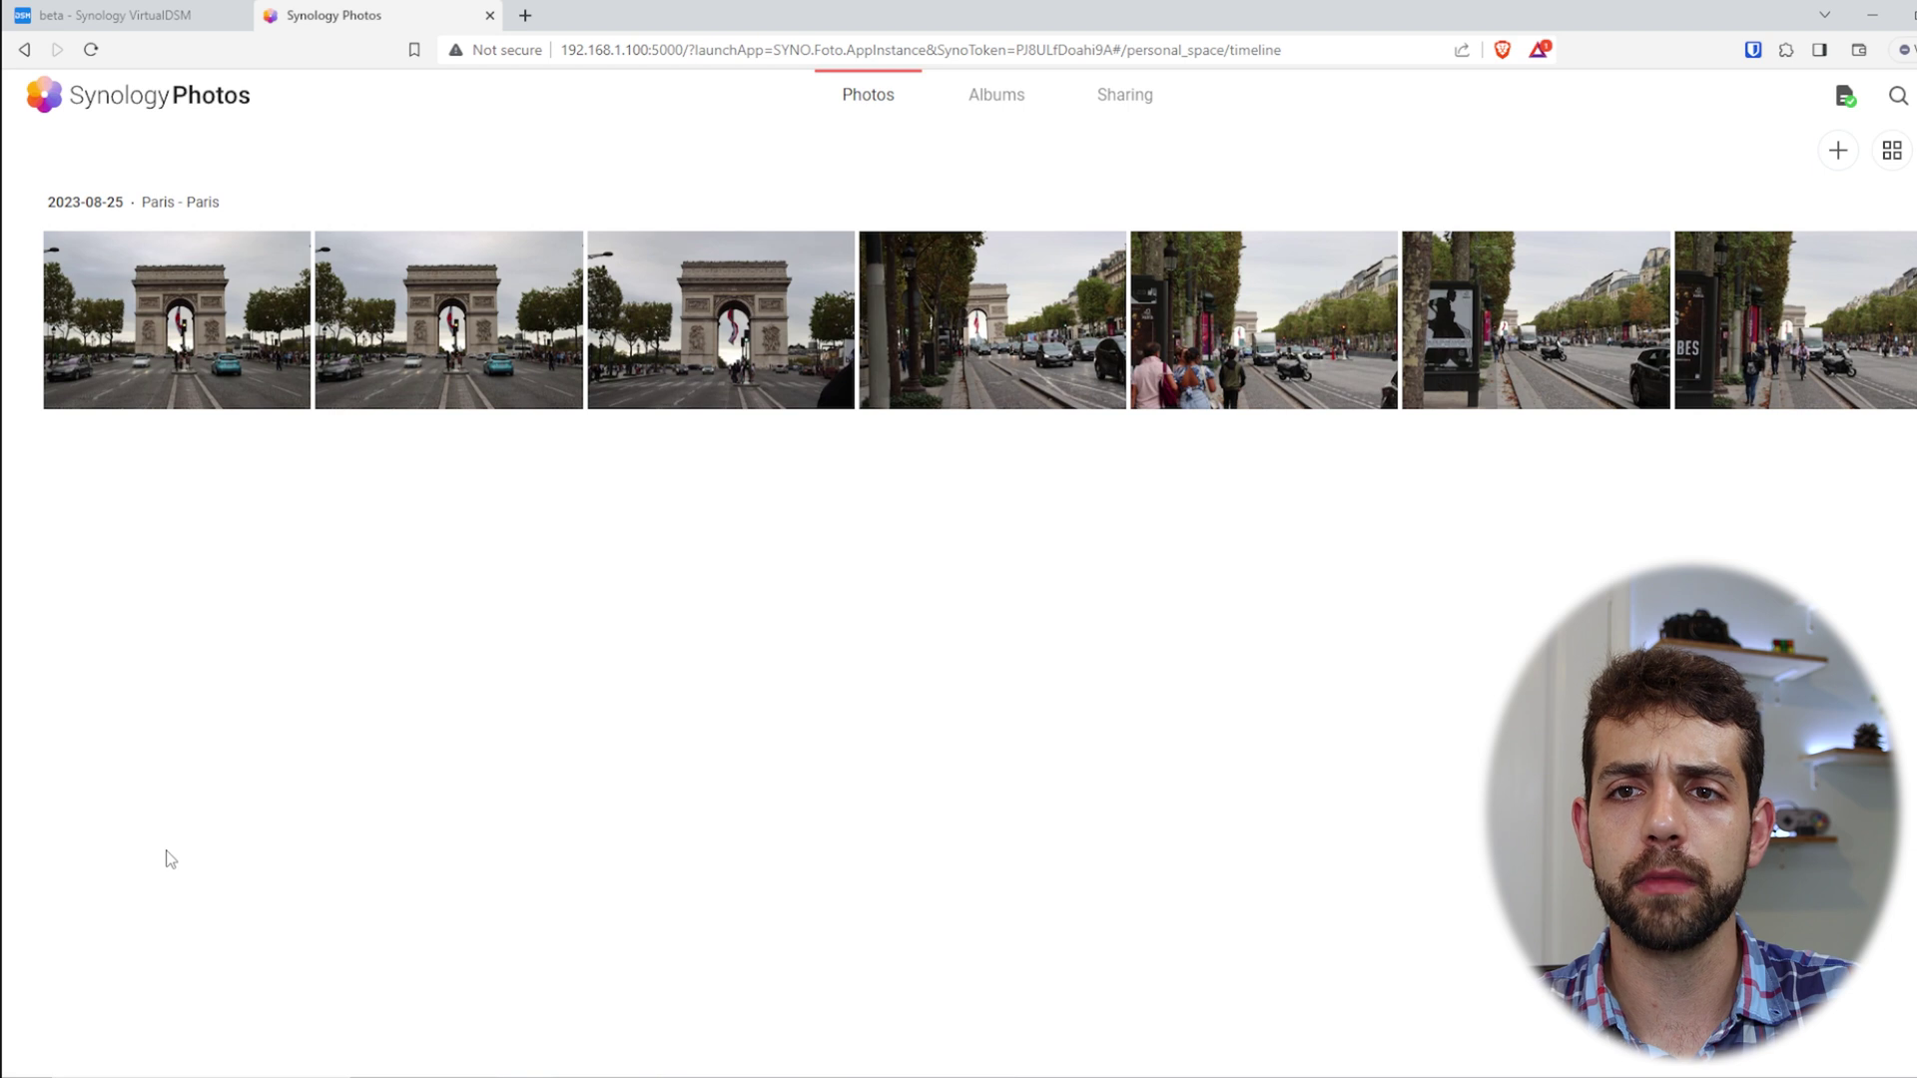
{"action": "left_click", "coordinate": [190, 381]}
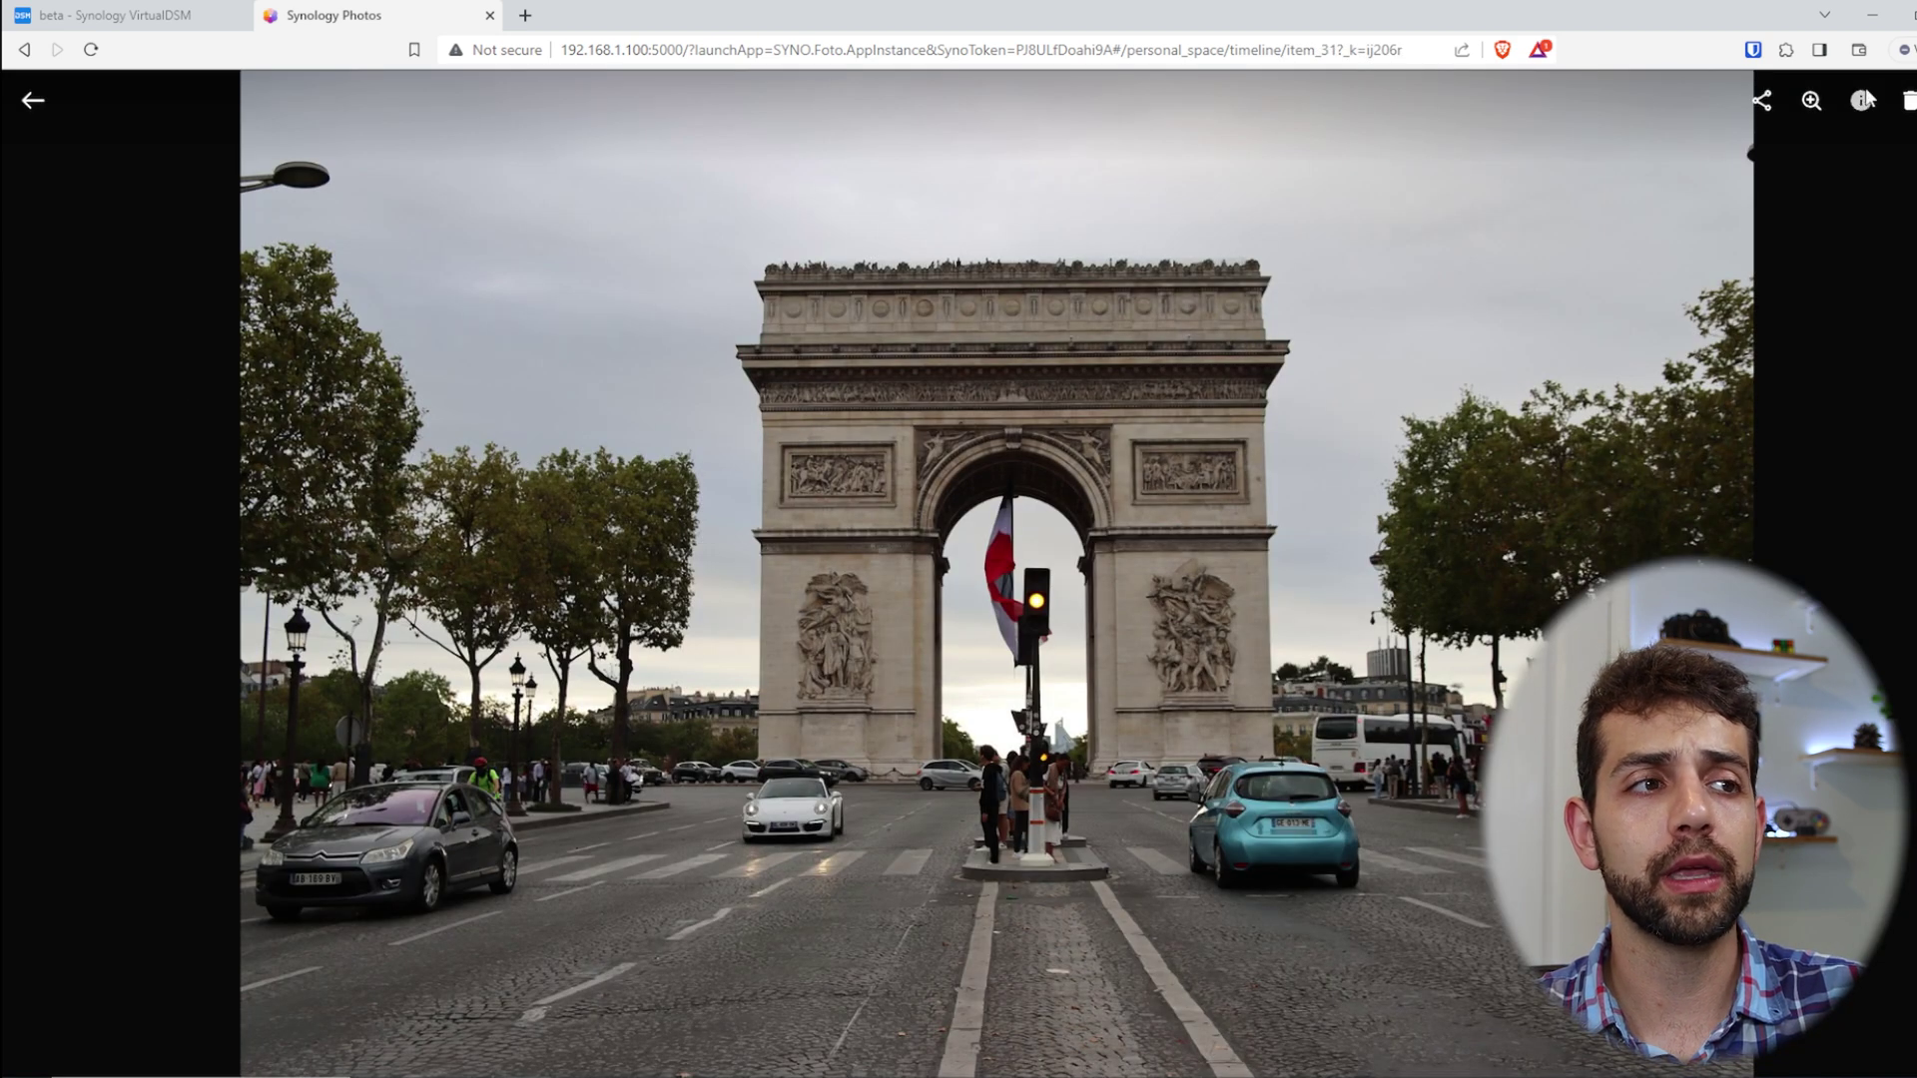
{"action": "left_click", "coordinate": [1863, 100]}
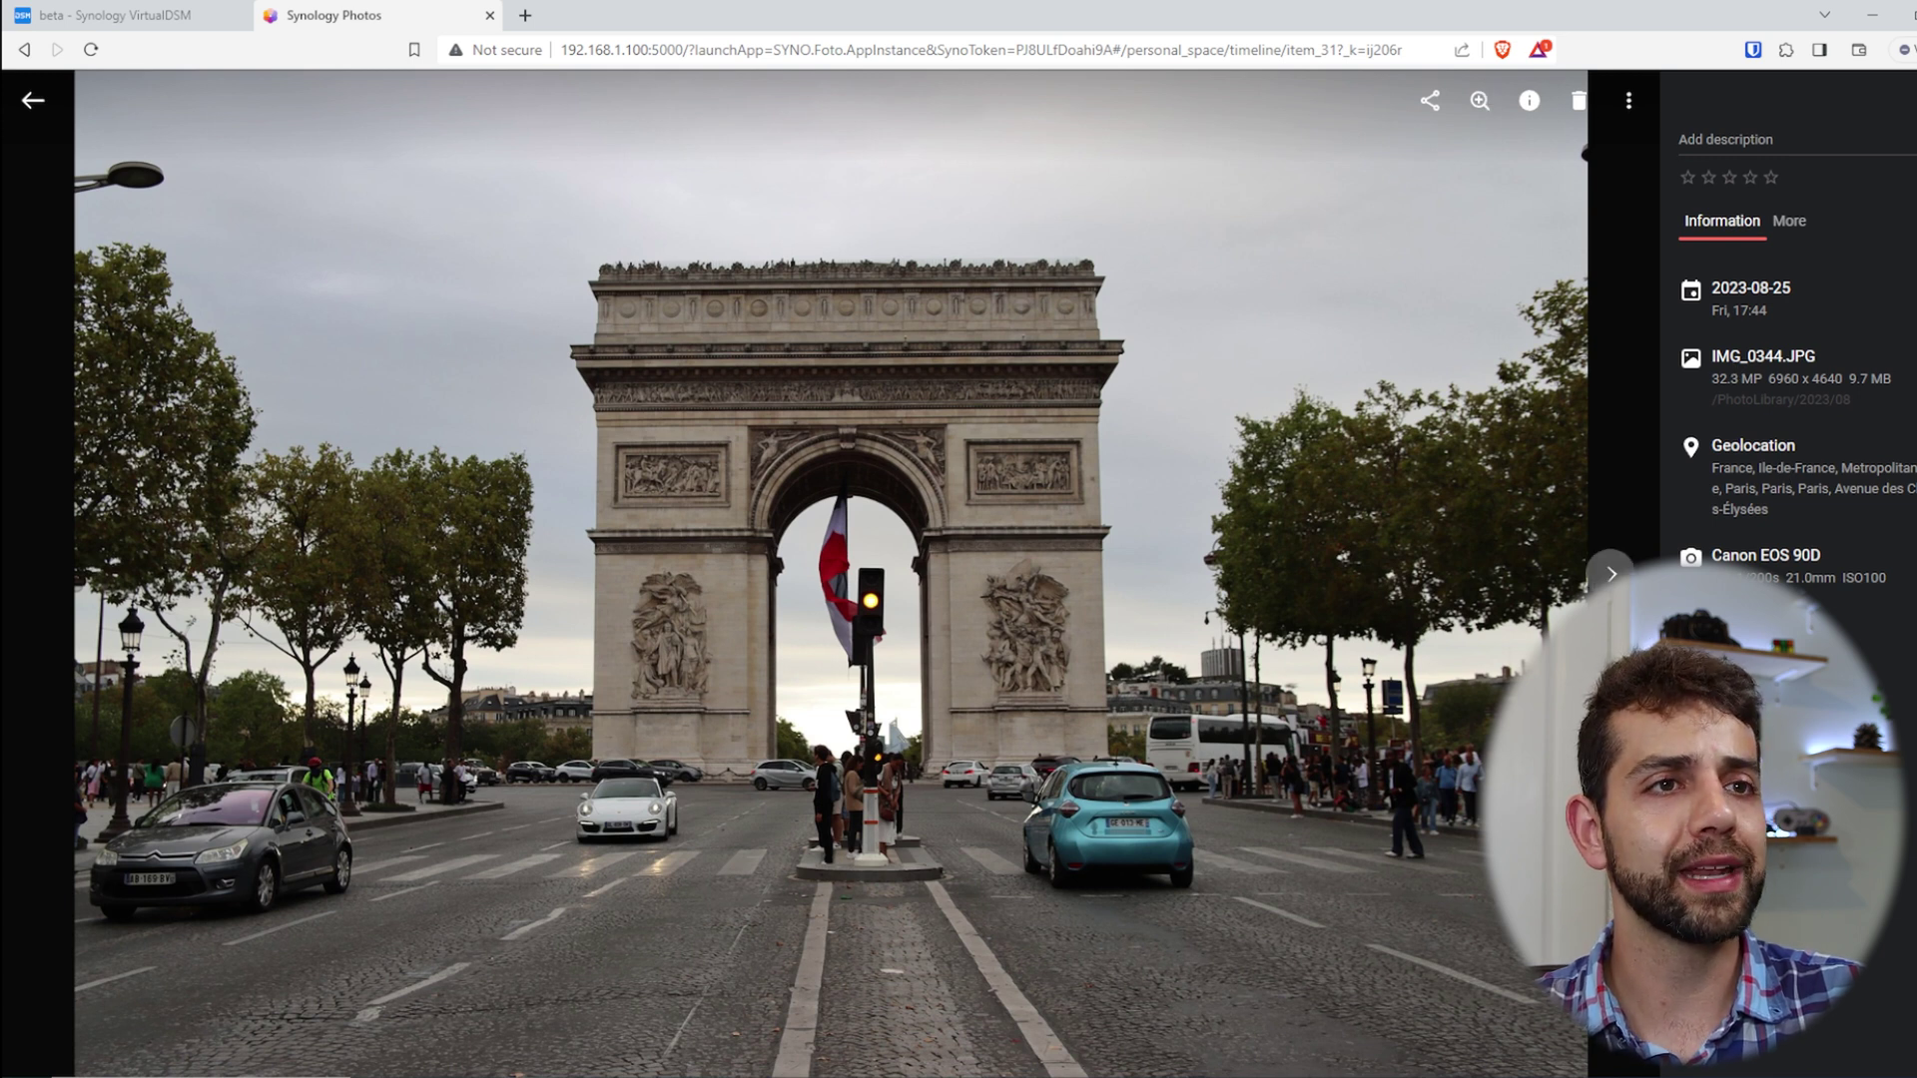
{"action": "left_click", "coordinate": [1610, 574]}
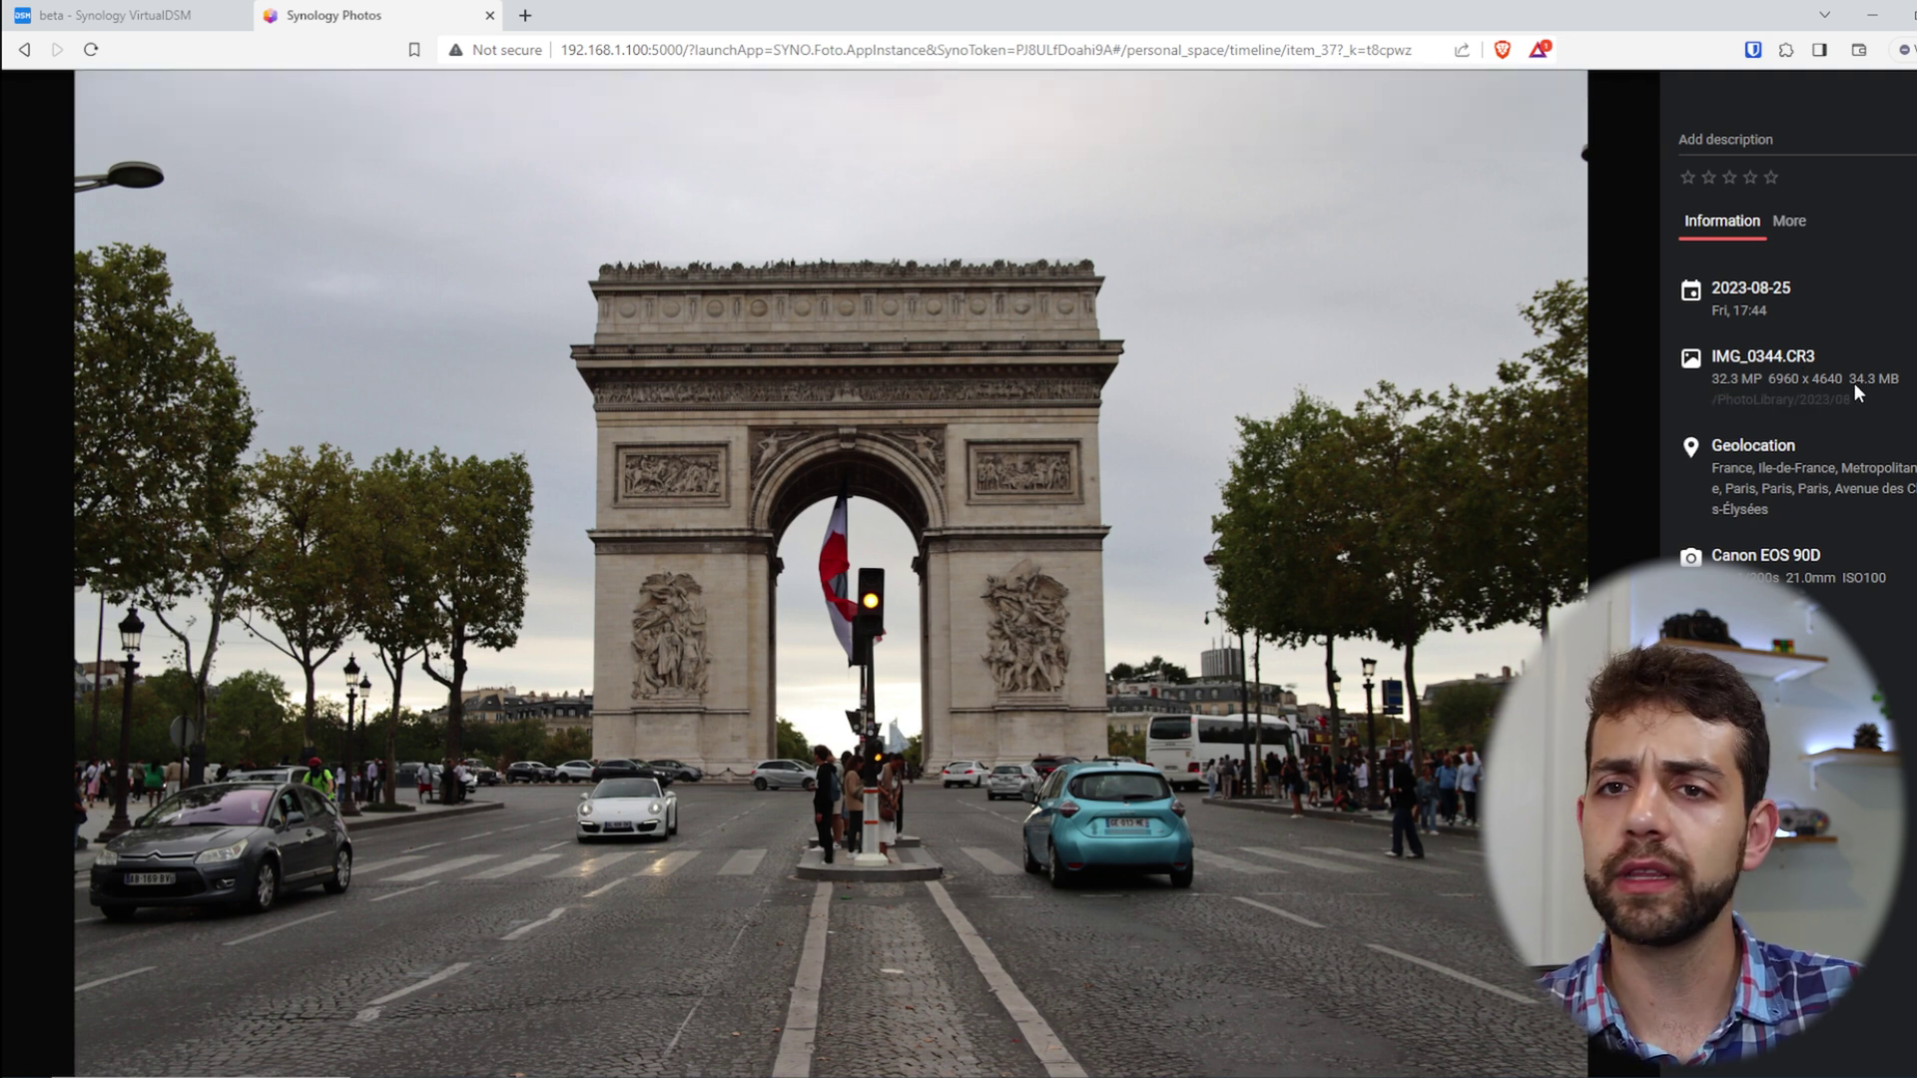
{"action": "left_click", "coordinate": [48, 573]}
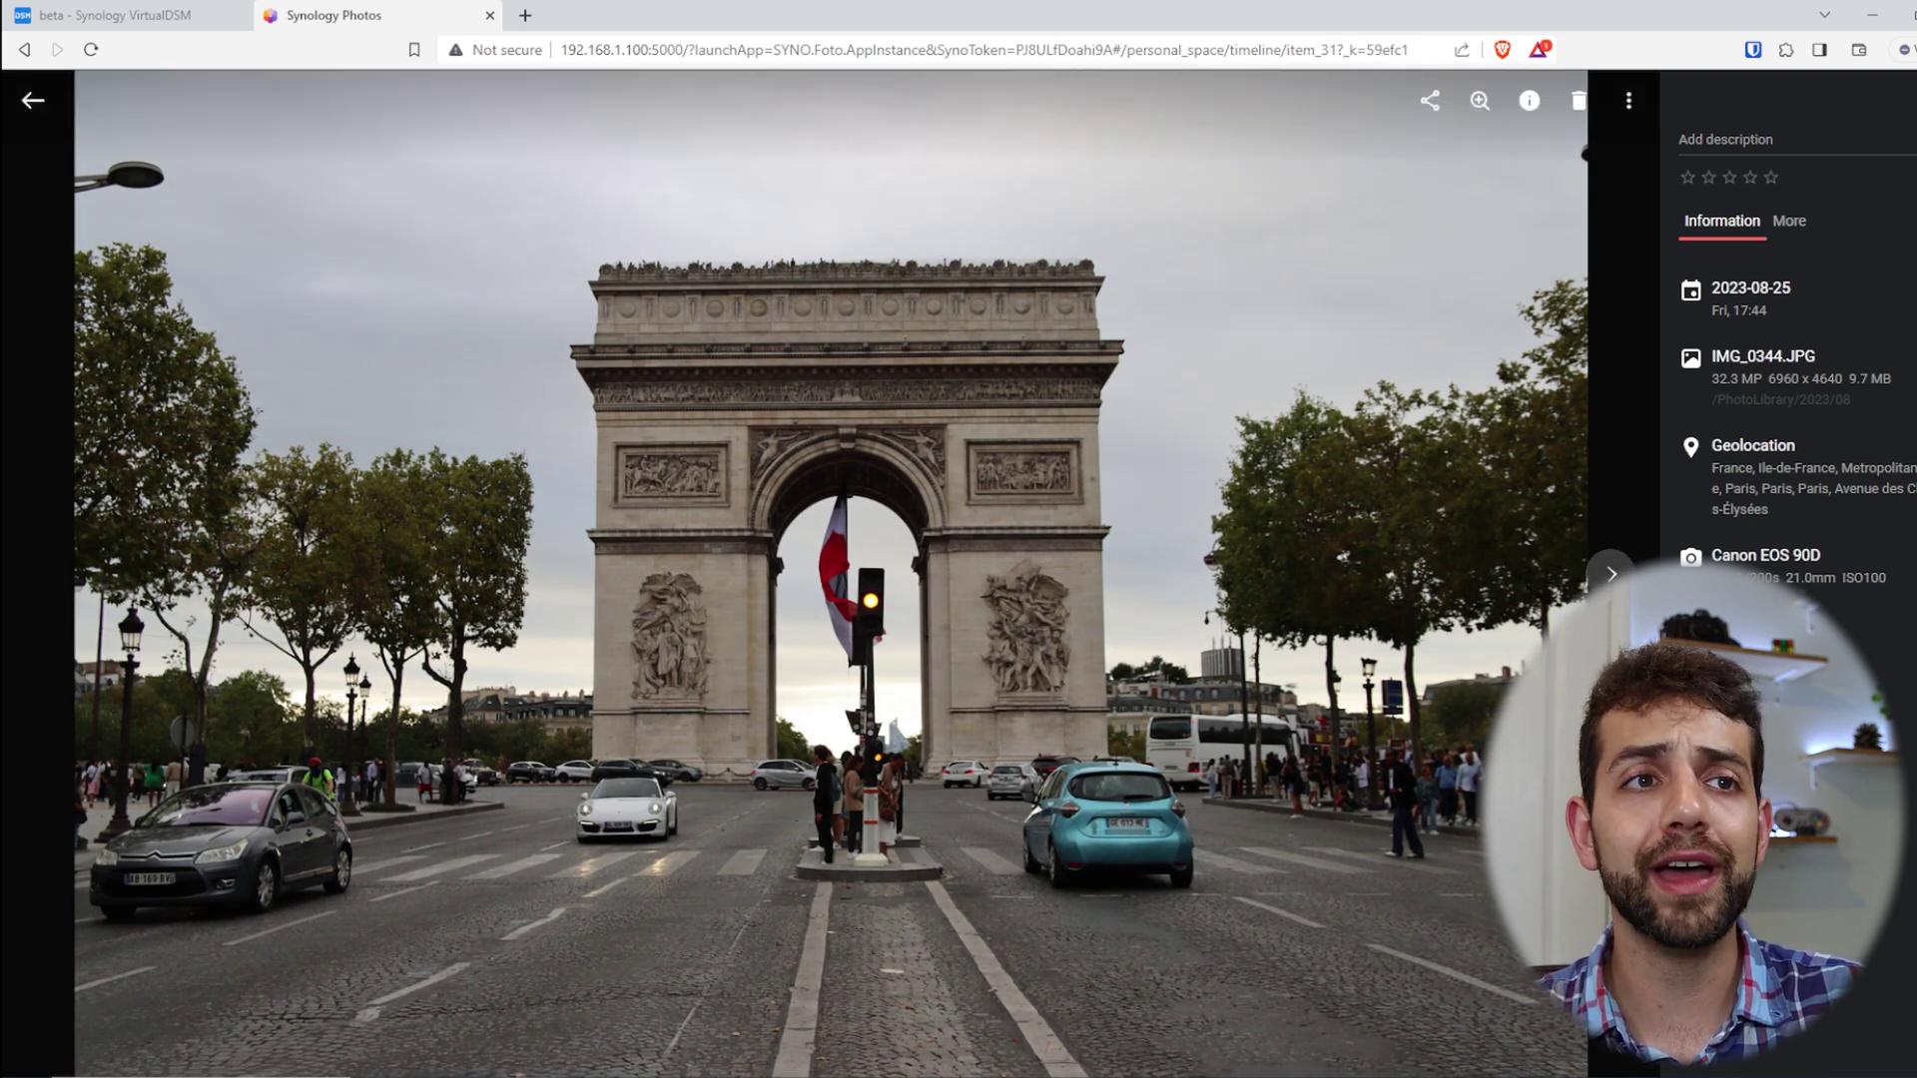
{"action": "left_click", "coordinate": [1610, 561]}
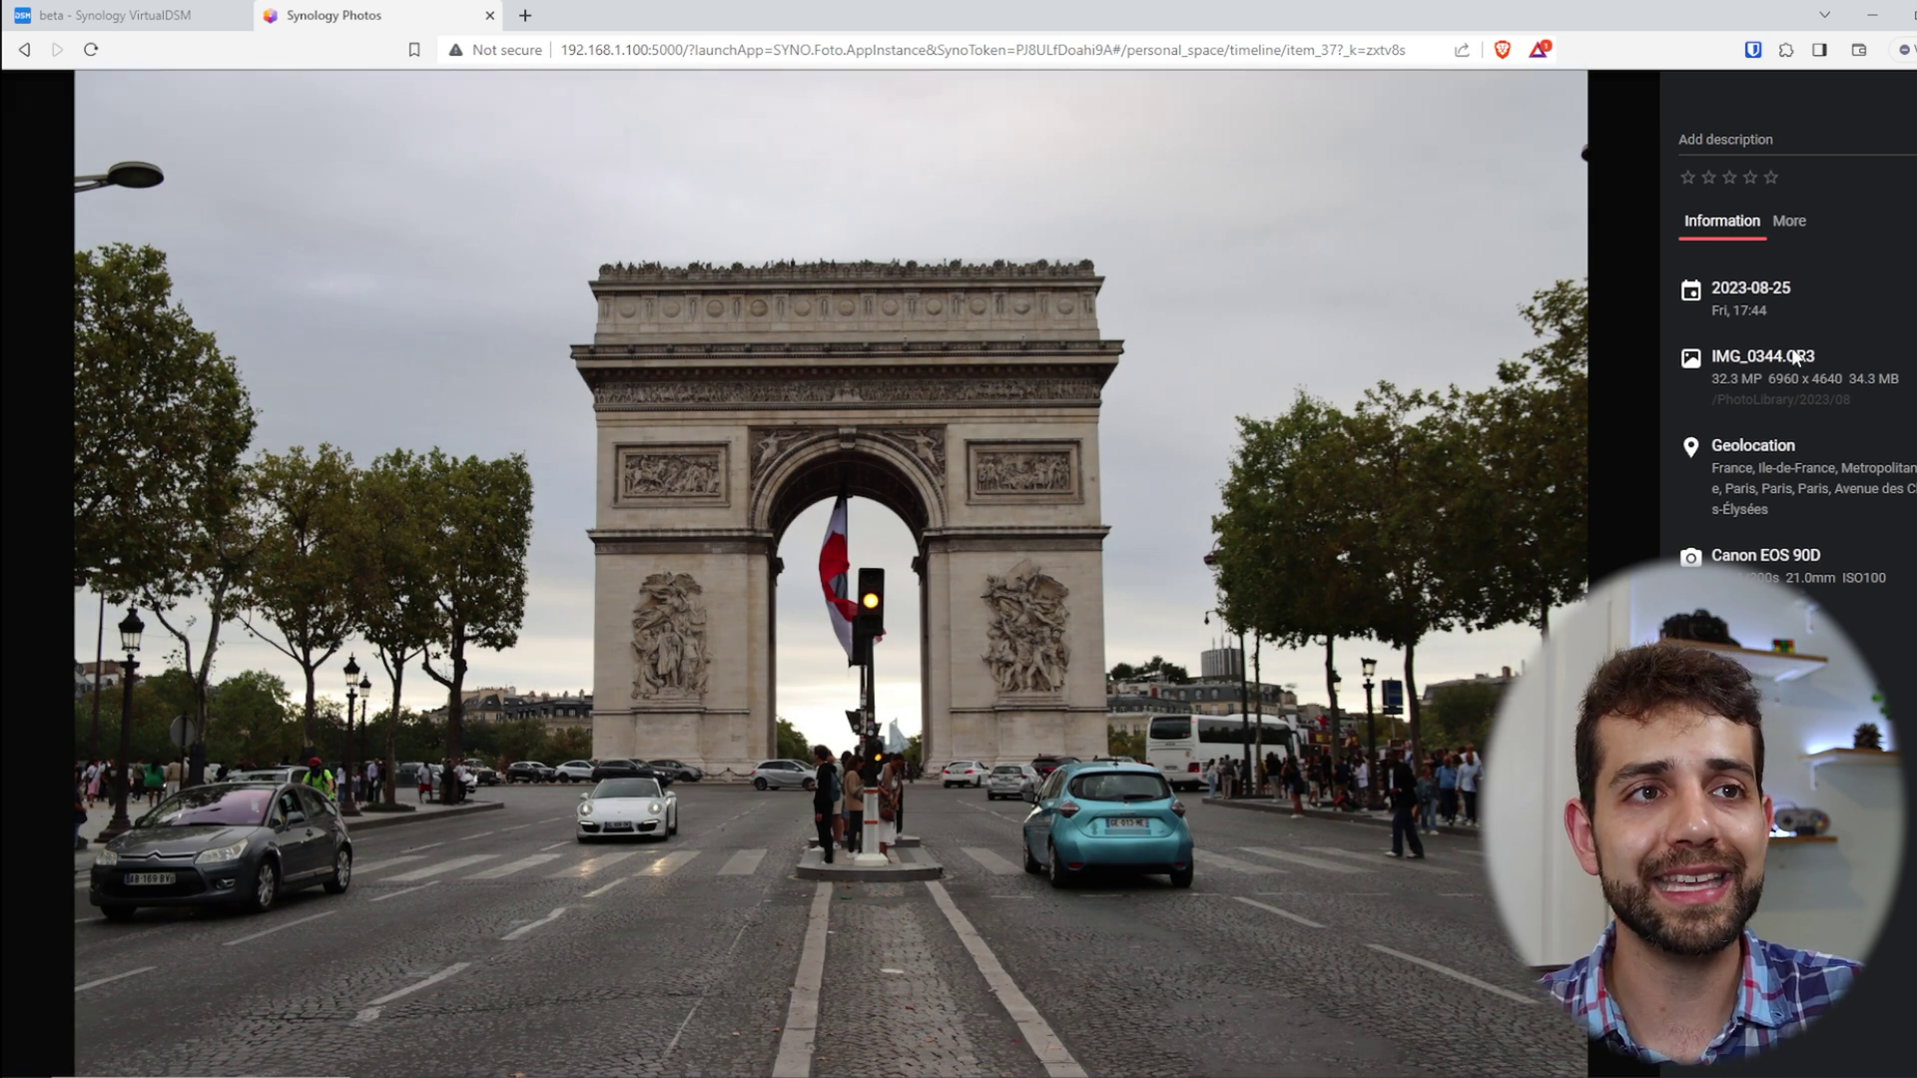
{"action": "left_click", "coordinate": [42, 587]}
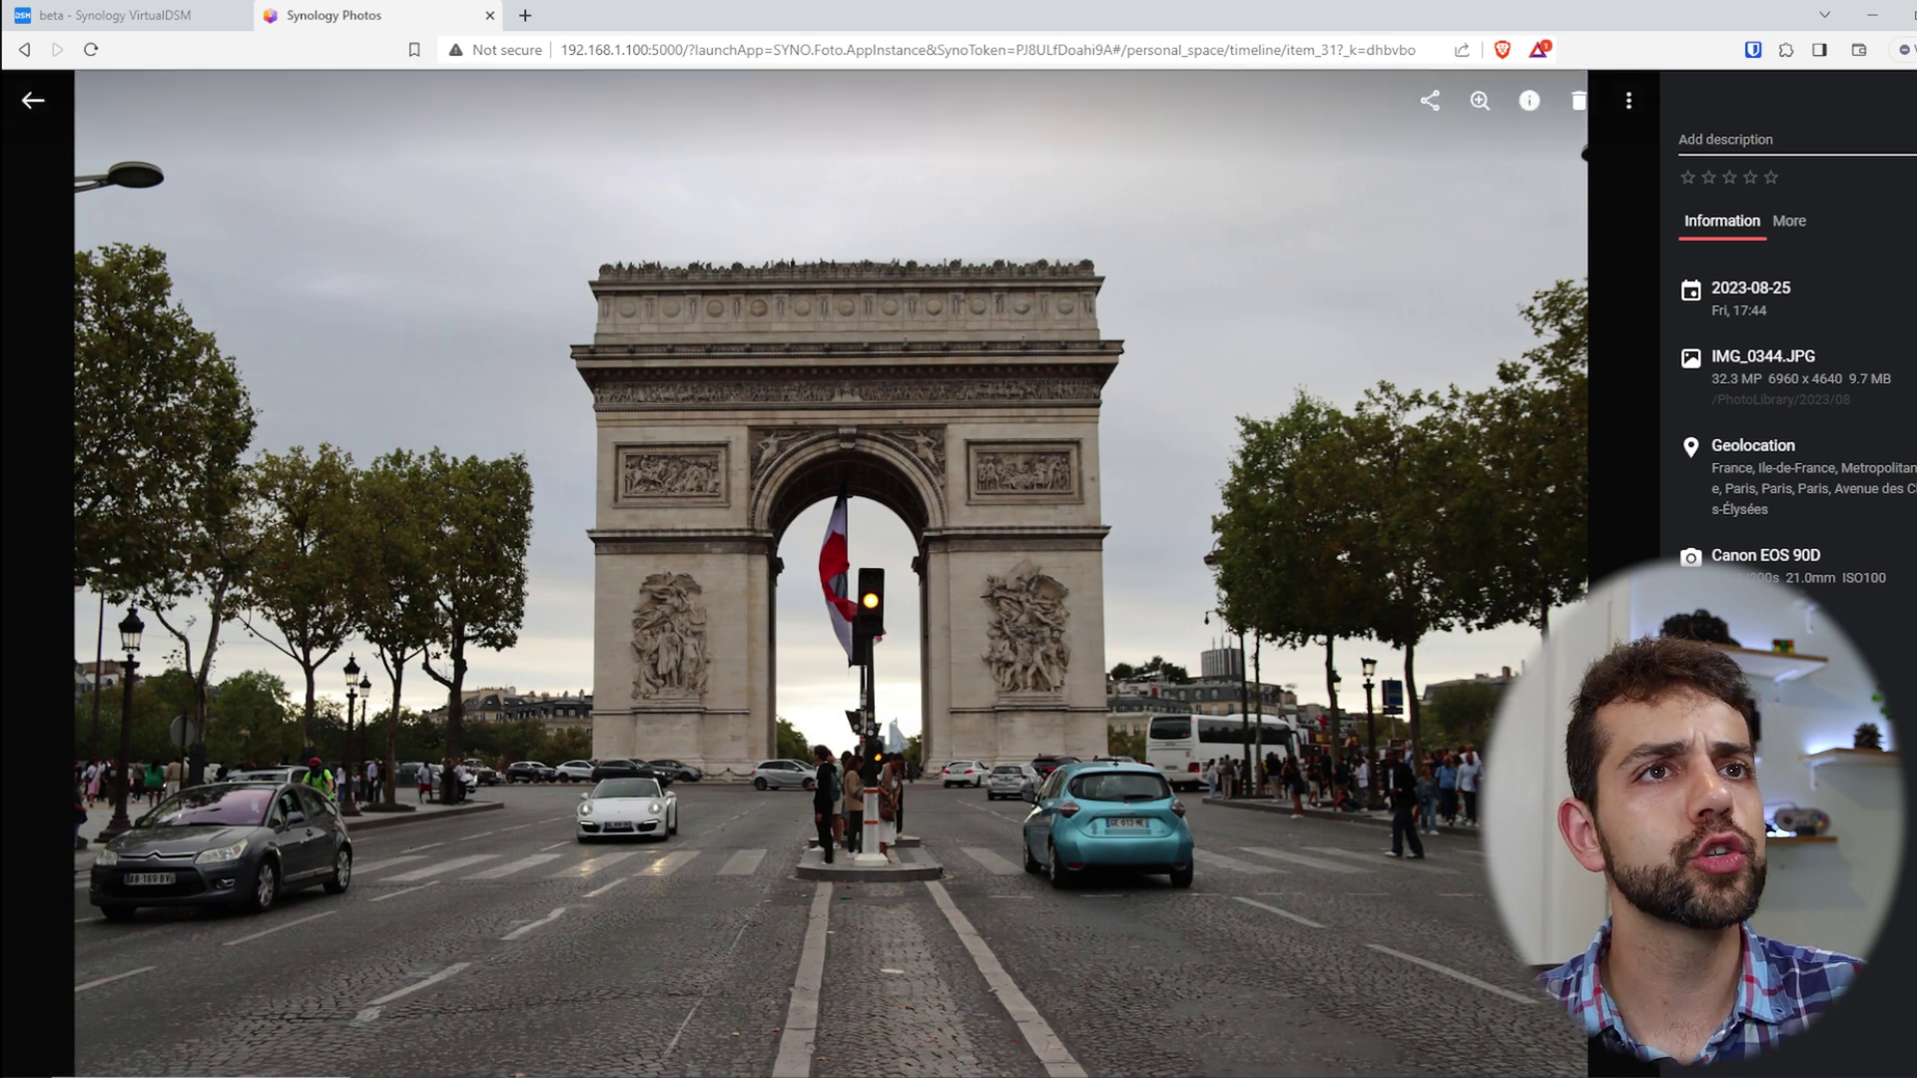
{"action": "left_click", "coordinate": [1715, 122]}
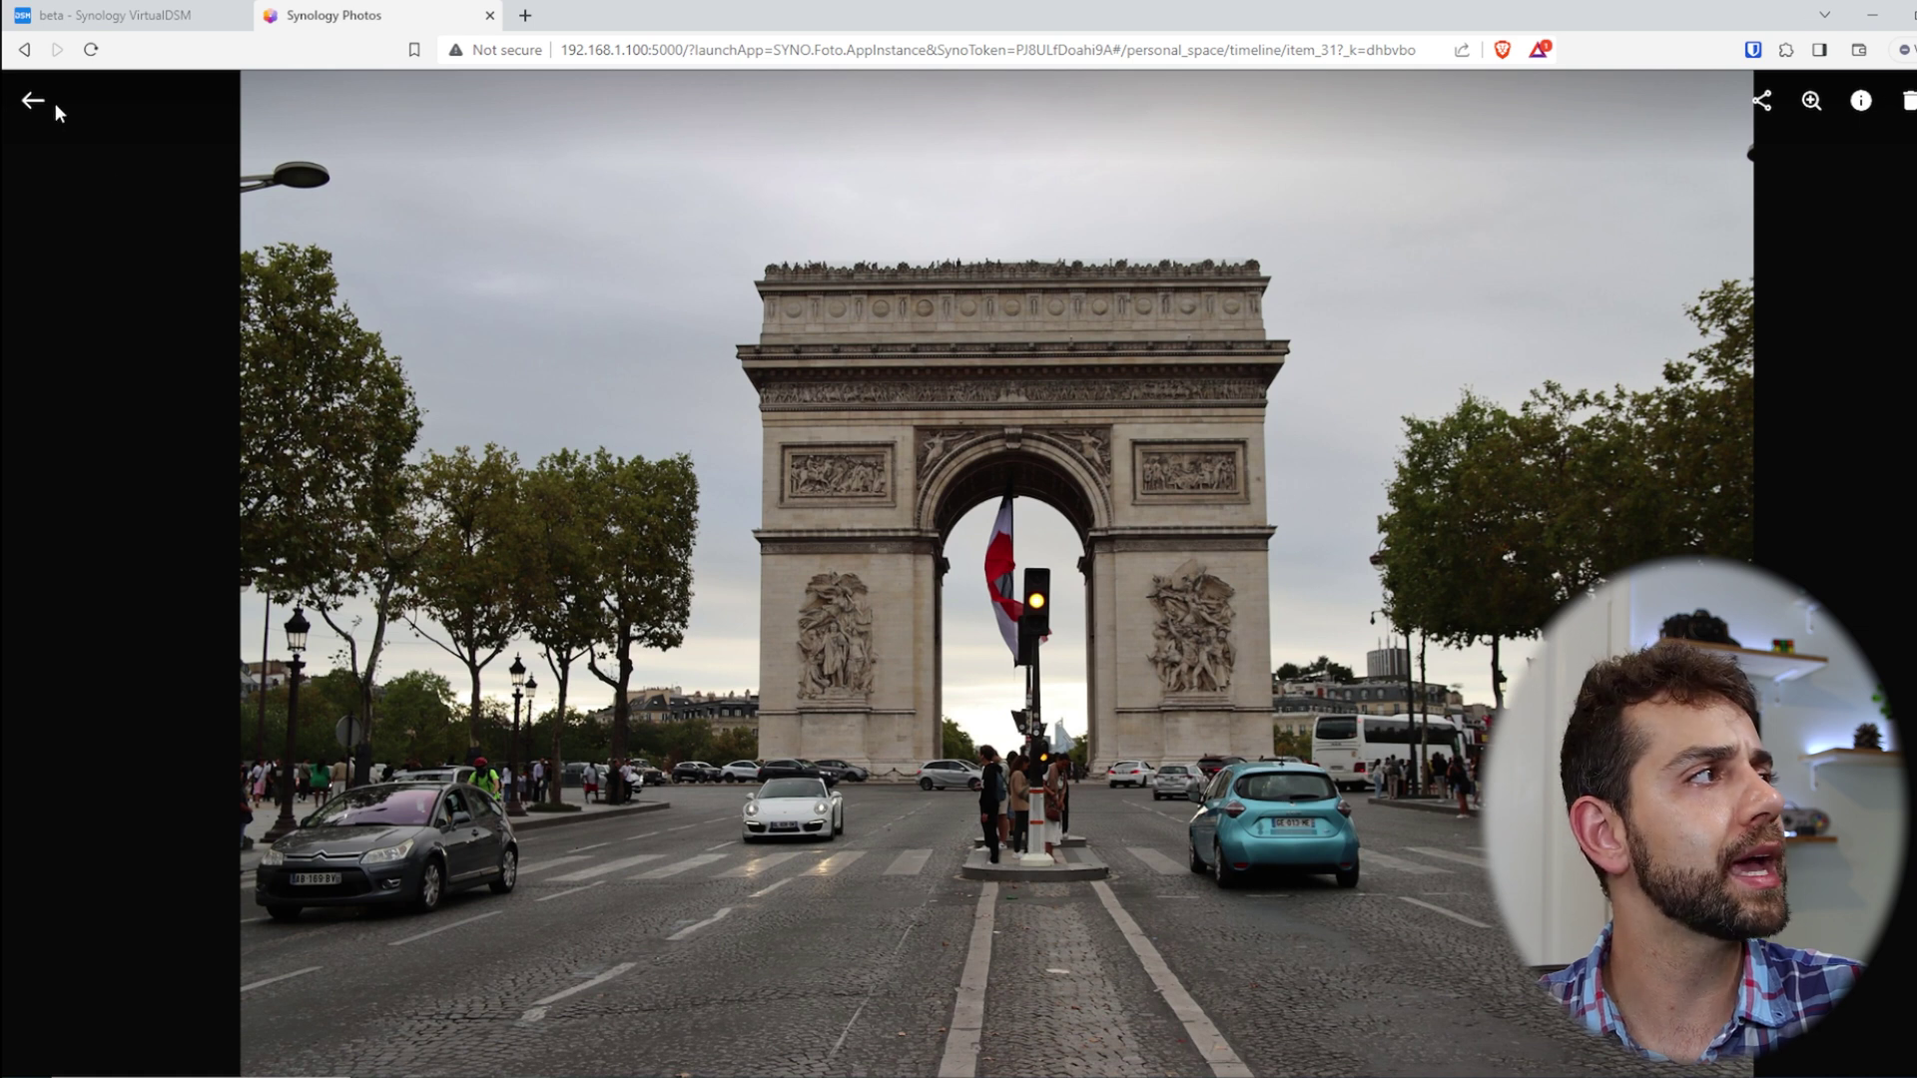
{"action": "left_click", "coordinate": [22, 102]}
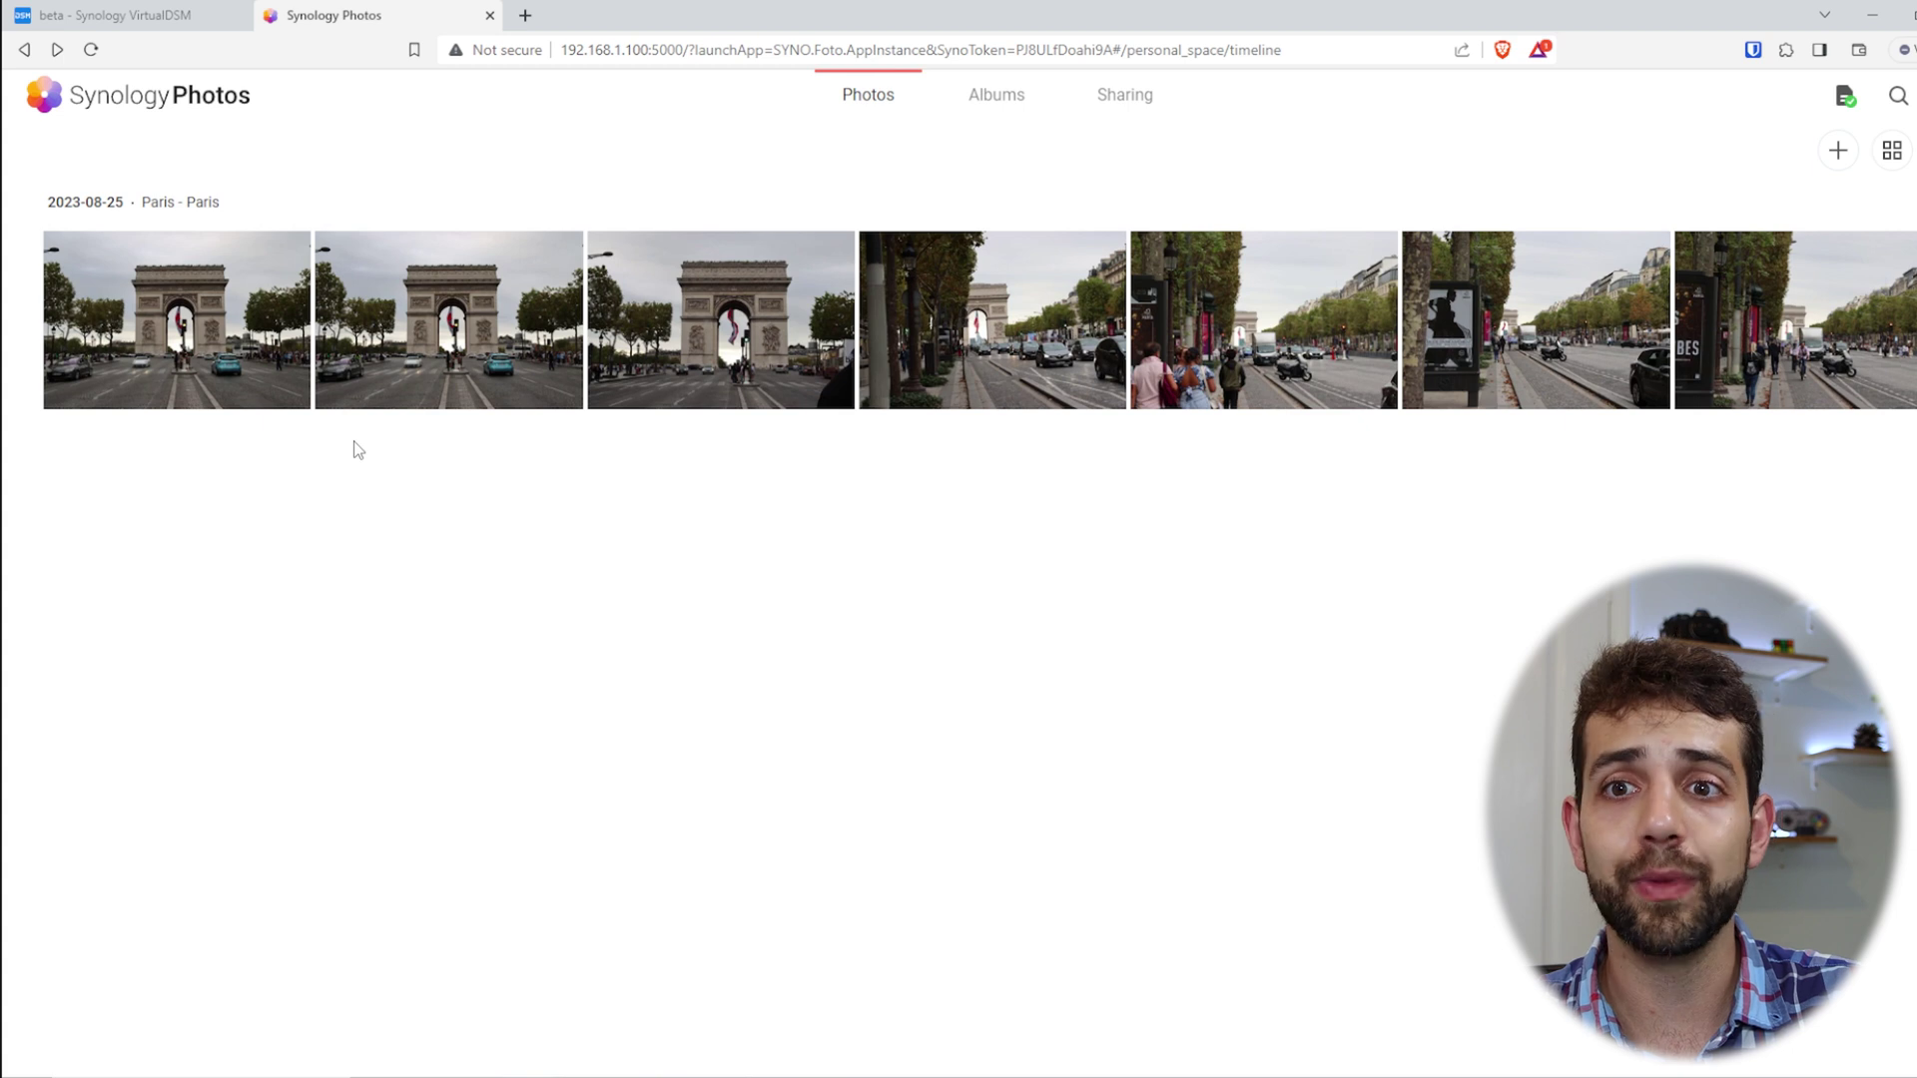
Add the last four photos in the timeline to a new album named 2023-09-07
{"action": "left_click", "coordinate": [1699, 256]}
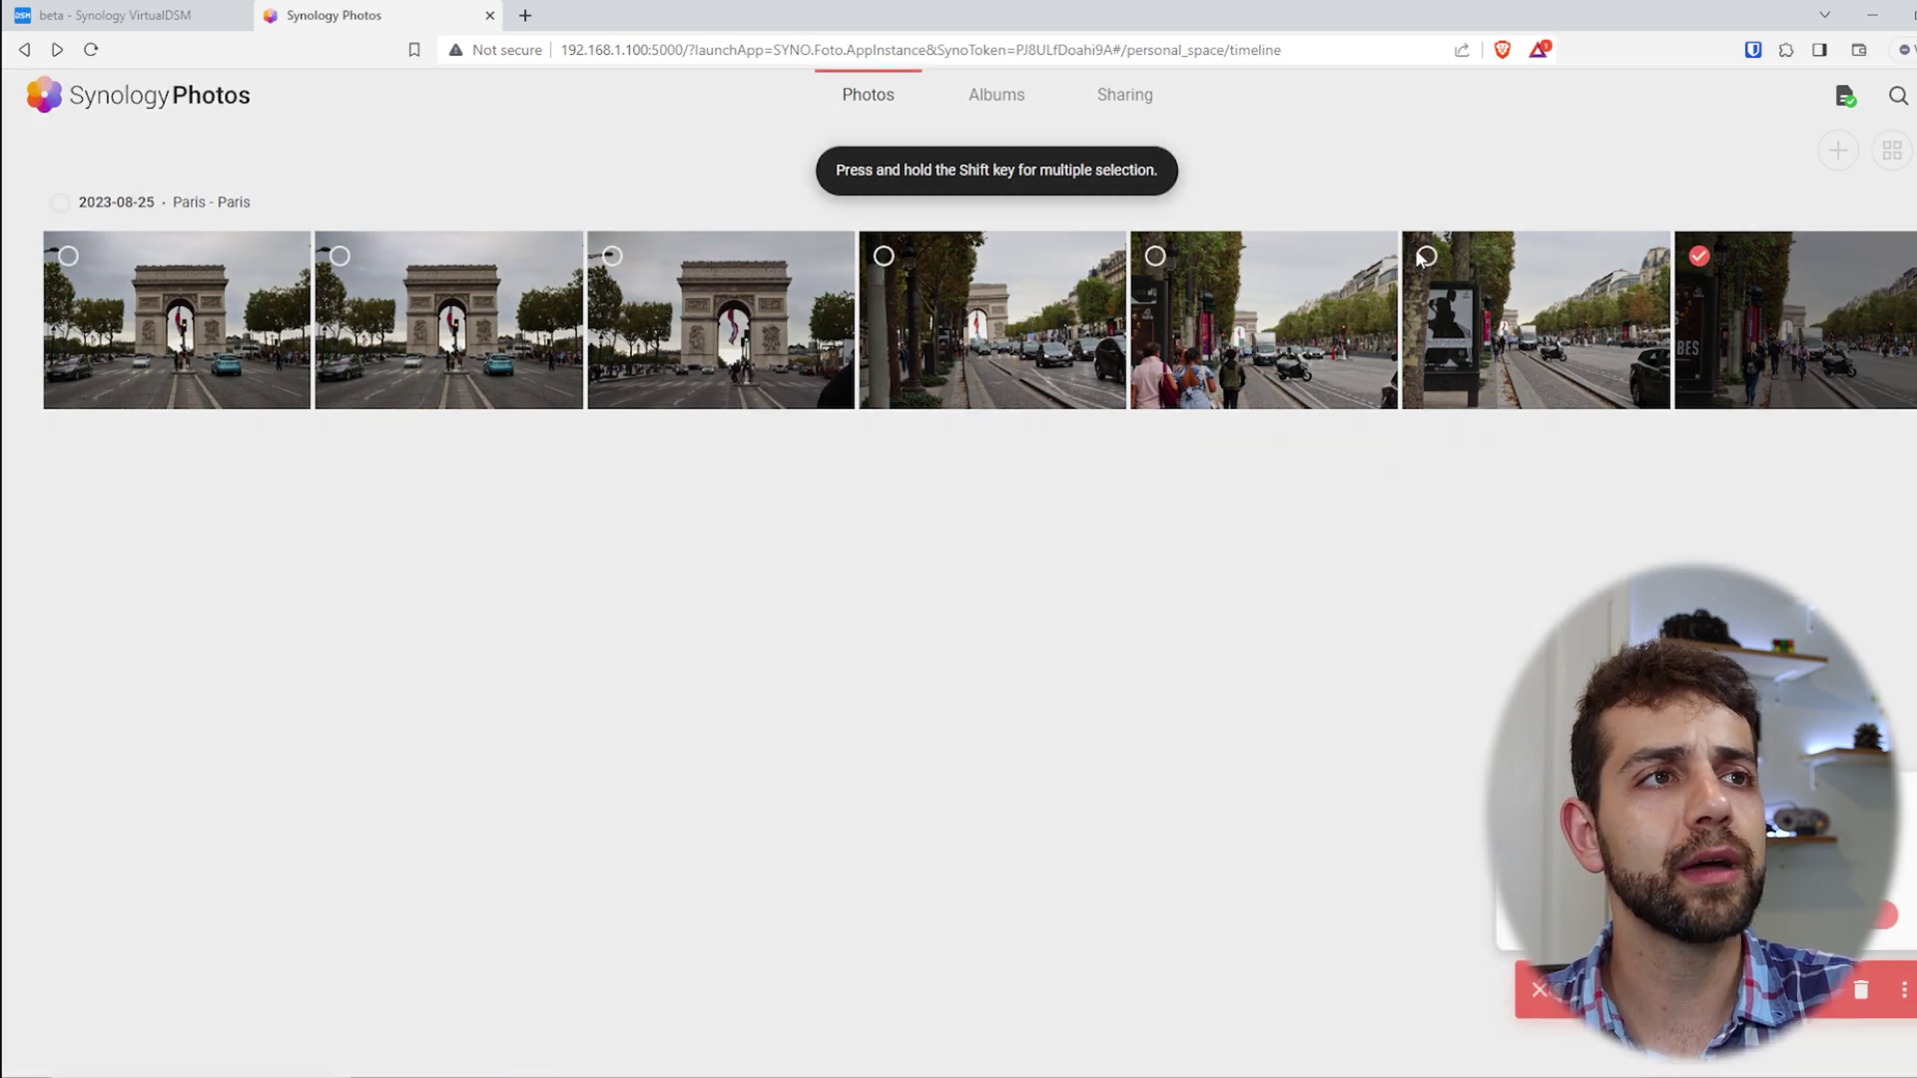
{"action": "left_click", "coordinate": [1861, 990]}
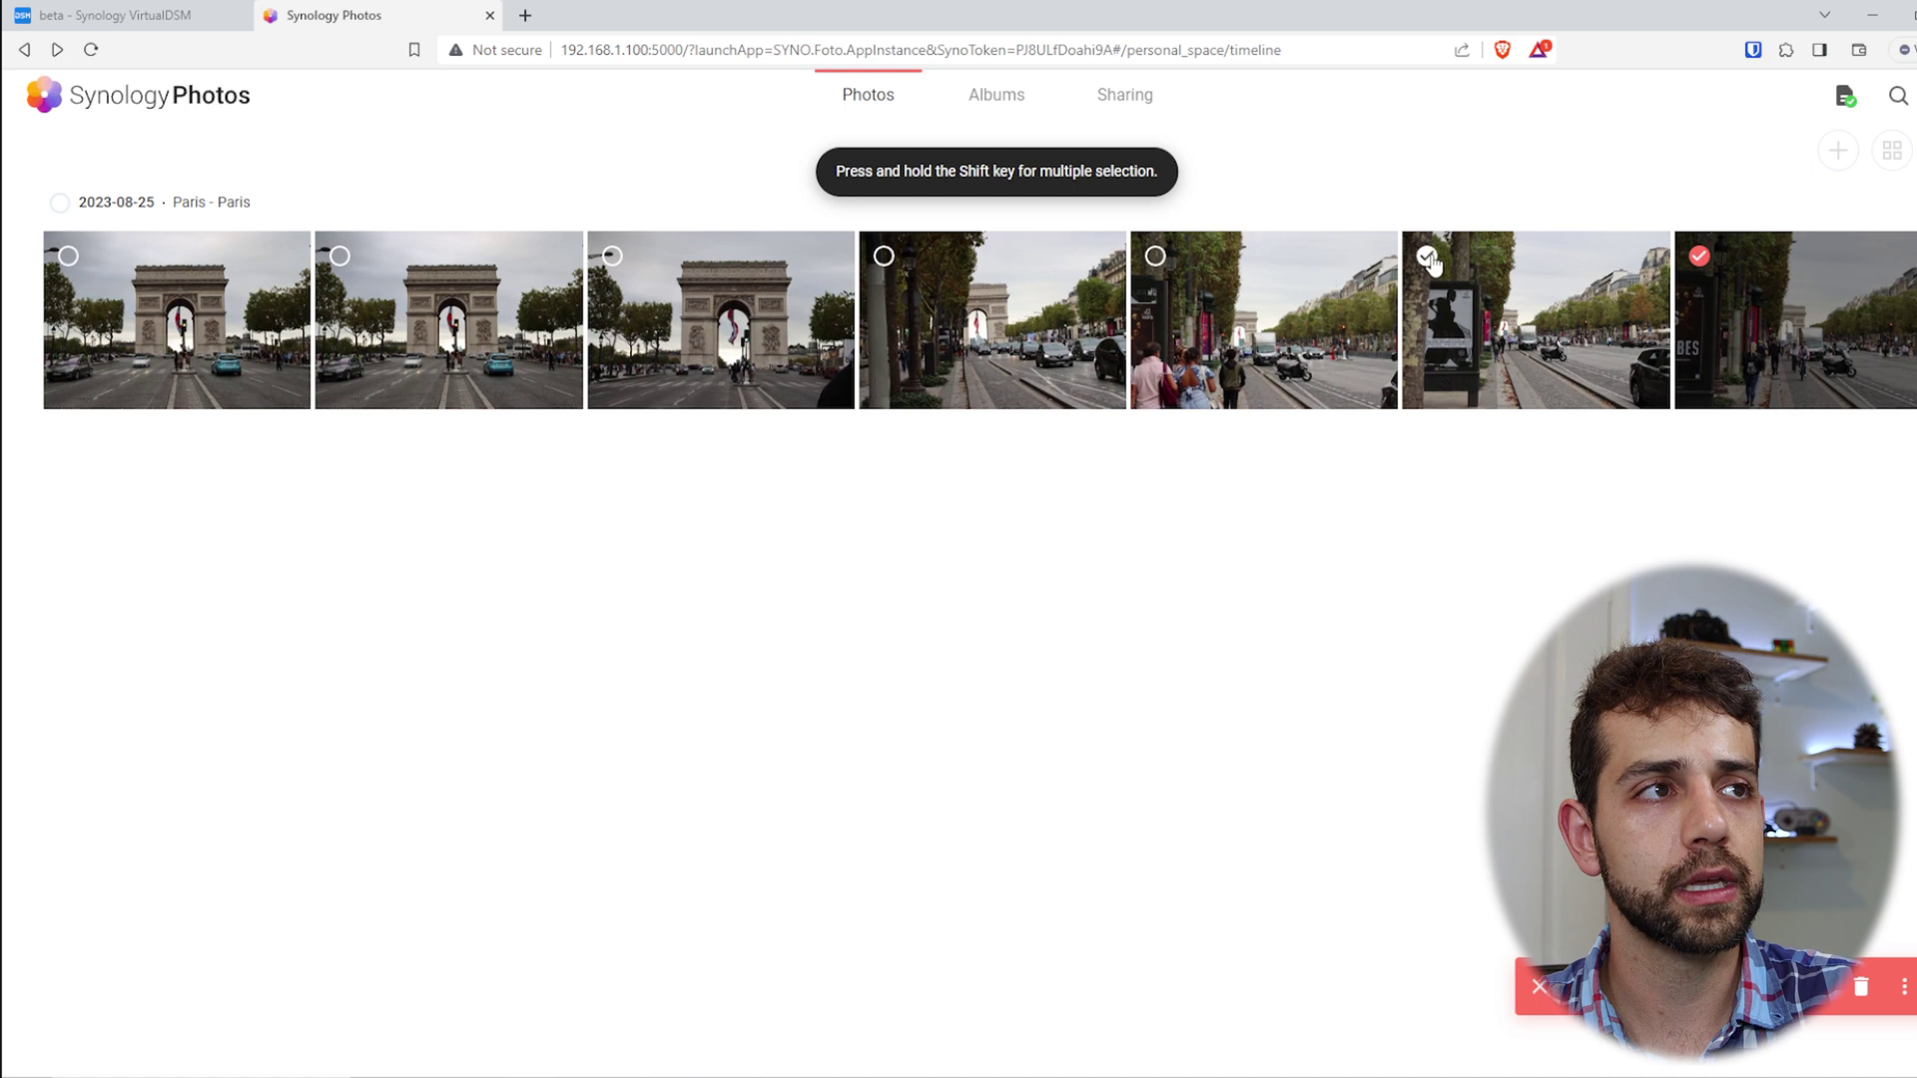
{"action": "left_click", "coordinate": [1427, 256]}
{"action": "left_click", "coordinate": [1155, 257]}
{"action": "left_click", "coordinate": [959, 284]}
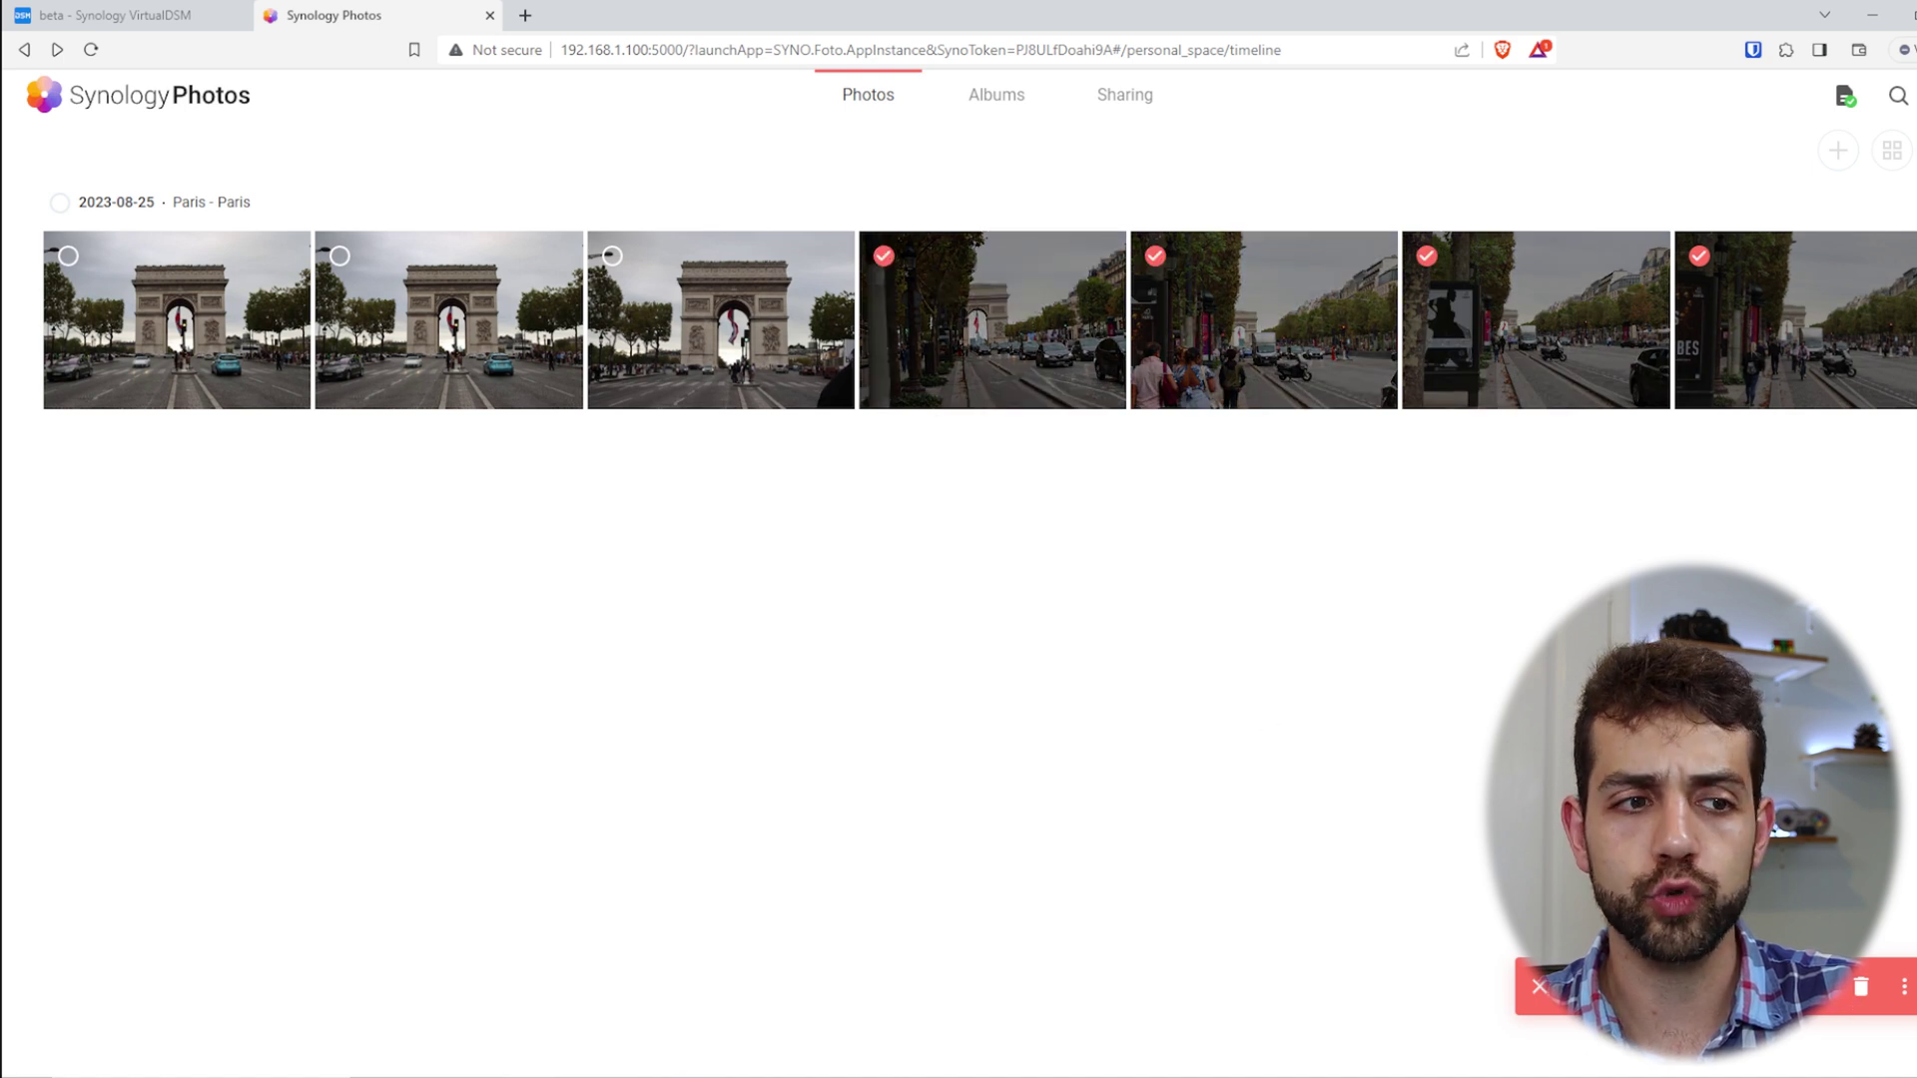
{"action": "left_click", "coordinate": [1798, 986]}
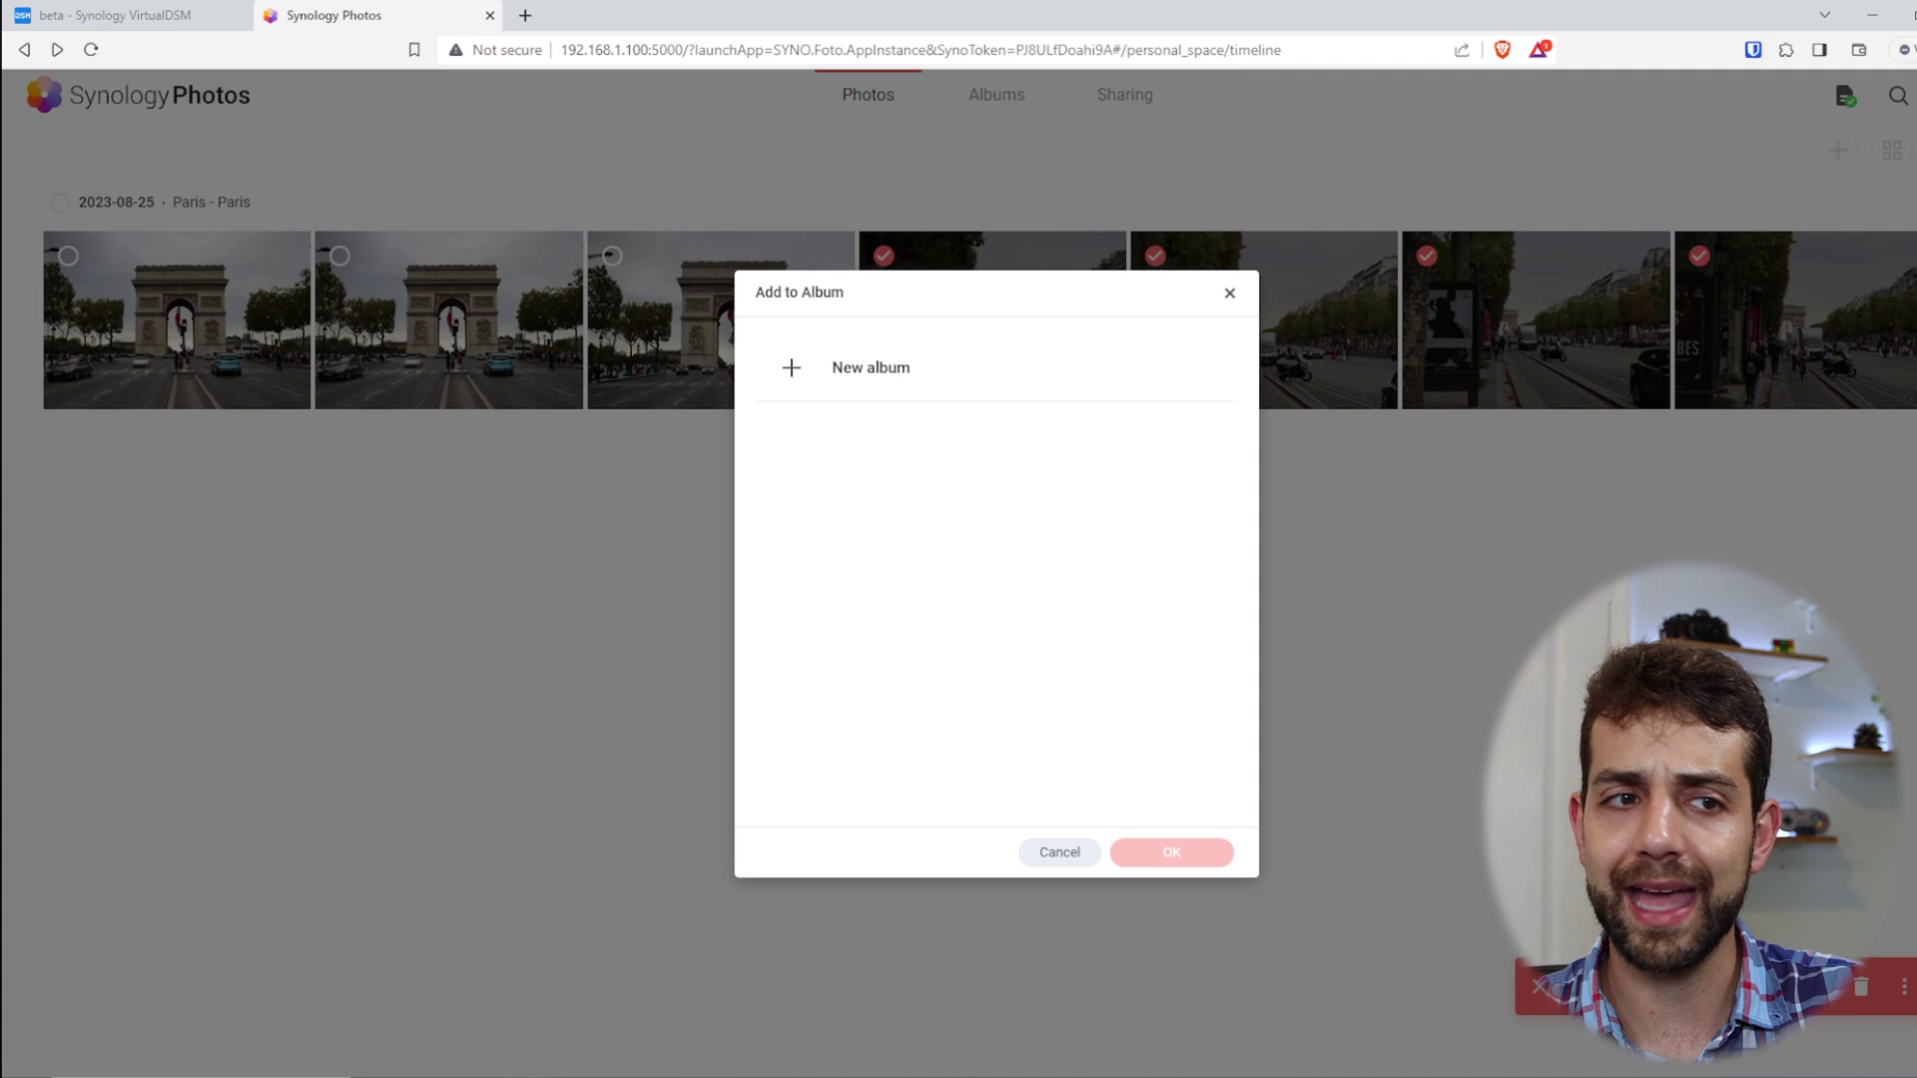
{"action": "left_click", "coordinate": [877, 371]}
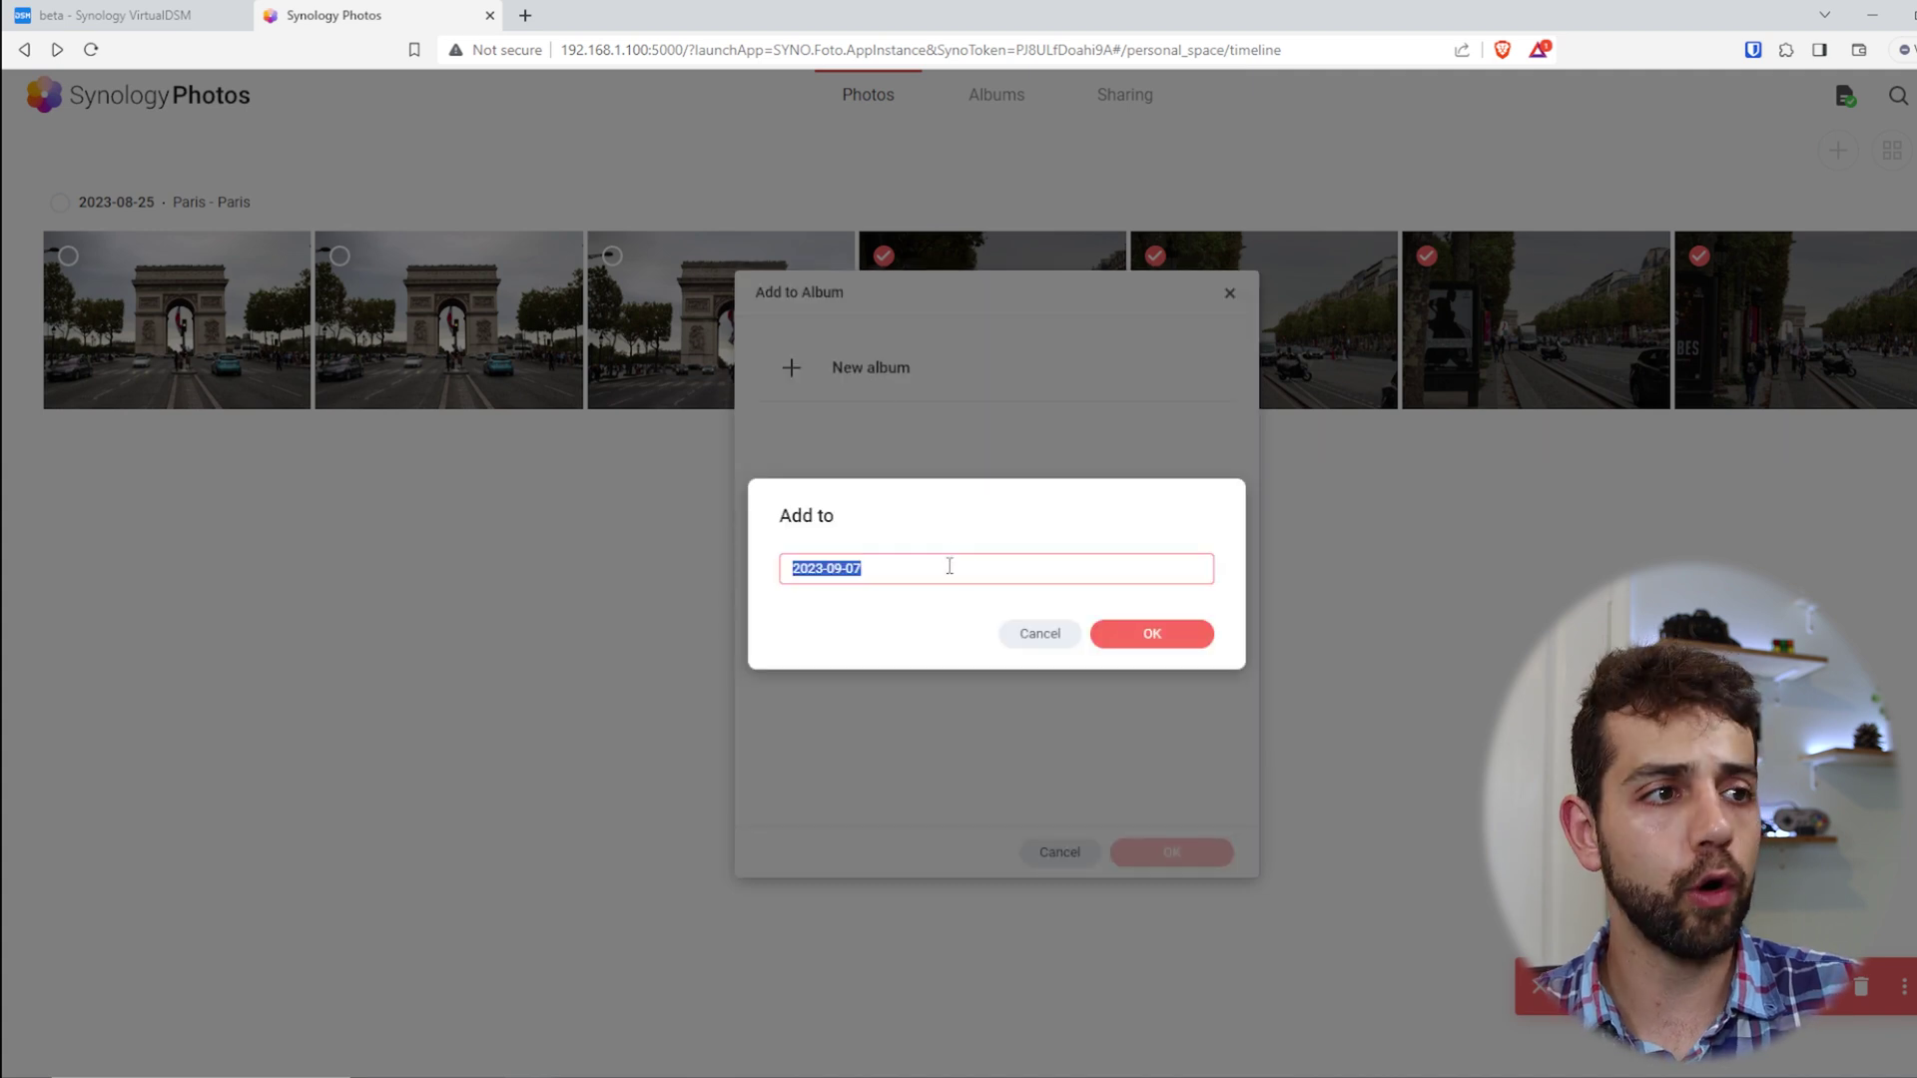
{"action": "left_click", "coordinate": [1103, 635]}
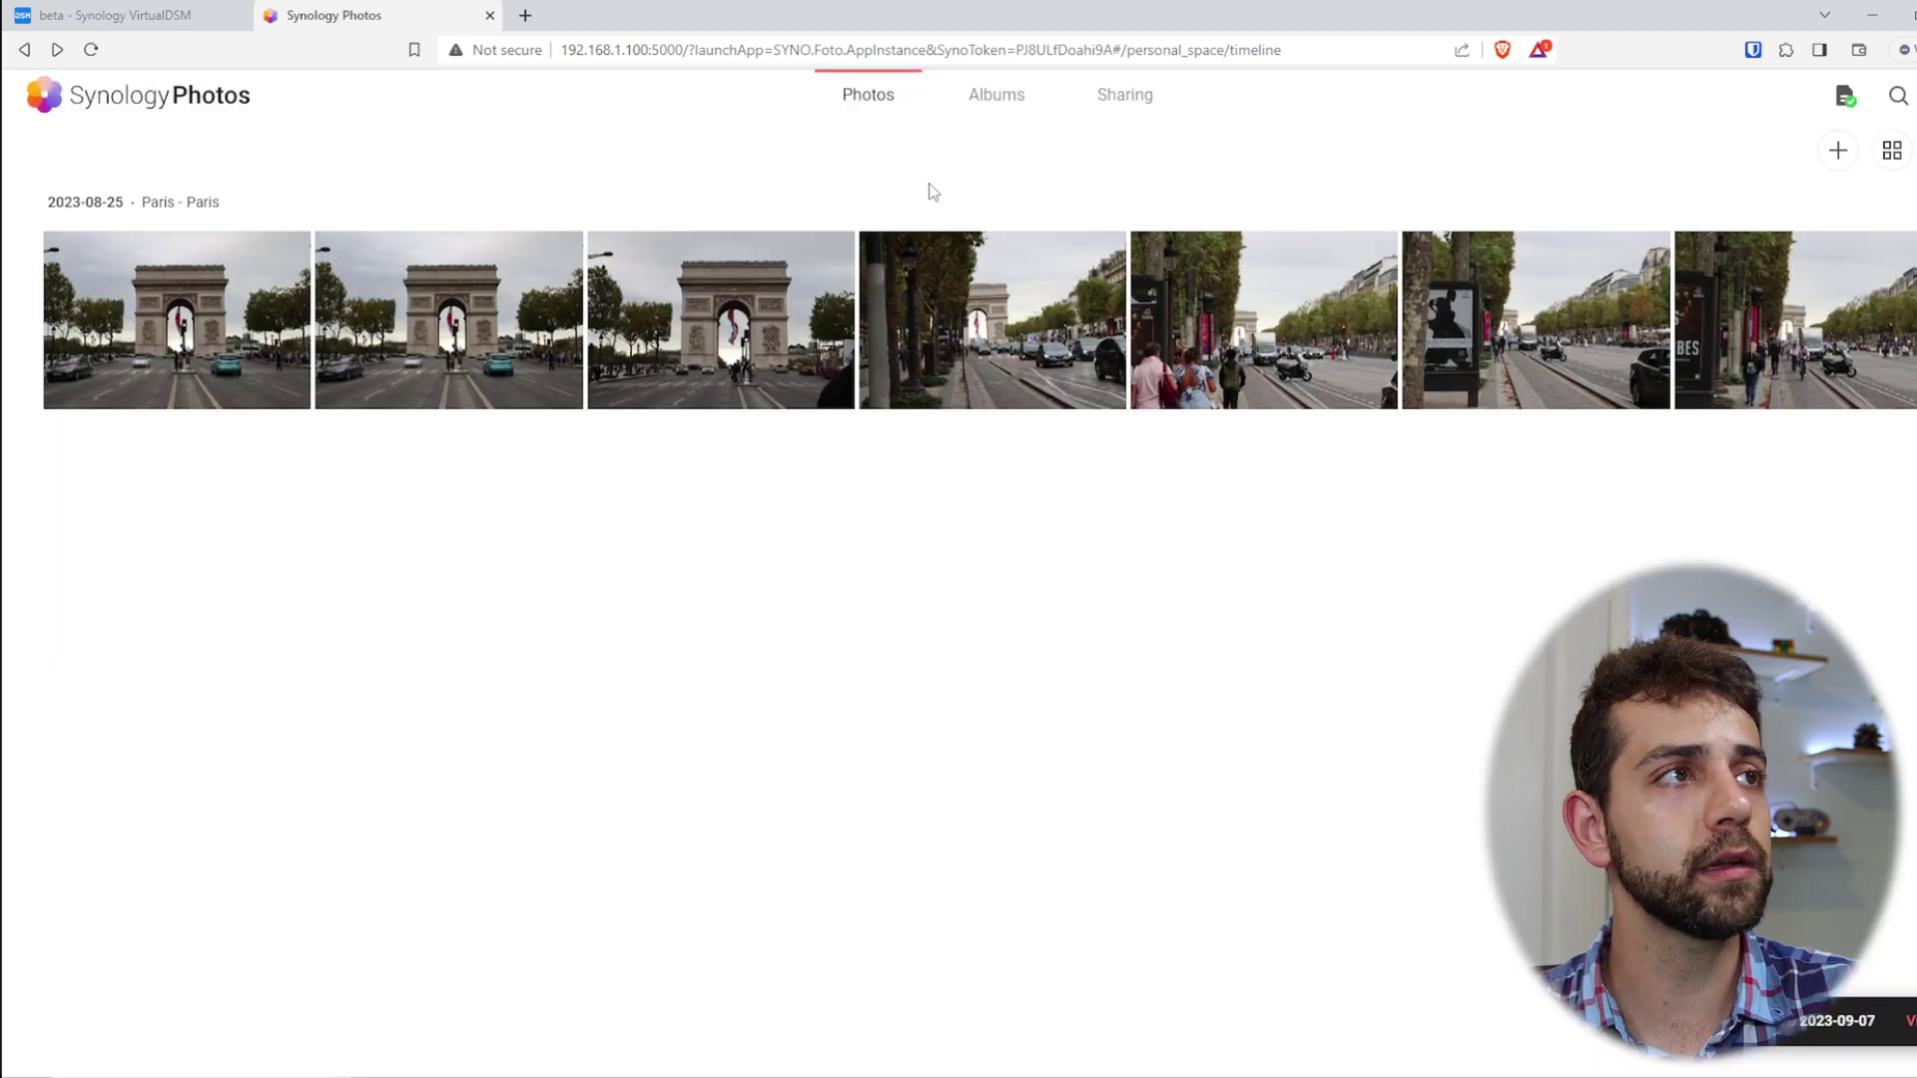
View the album overview and open the Places album to examine the photos grouped by location
{"action": "left_click", "coordinate": [1004, 100]}
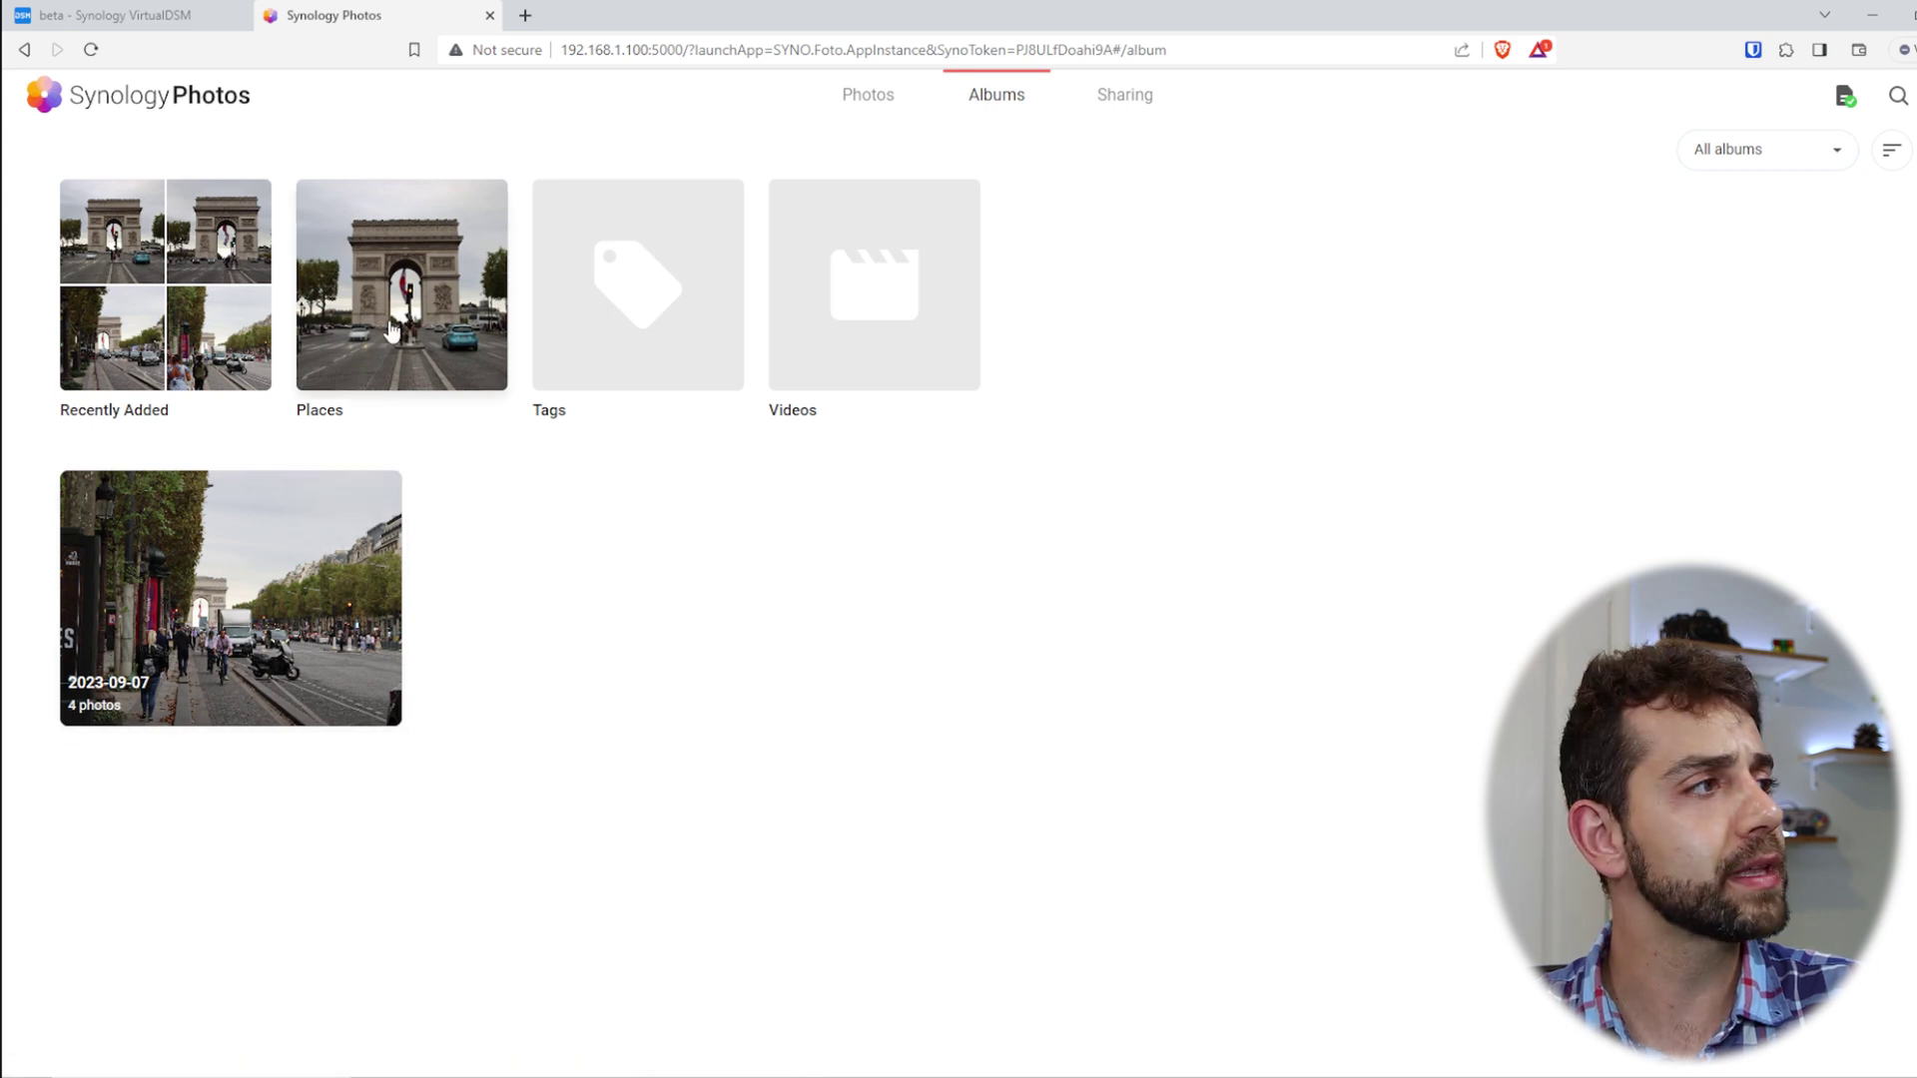
{"action": "left_click", "coordinate": [392, 326]}
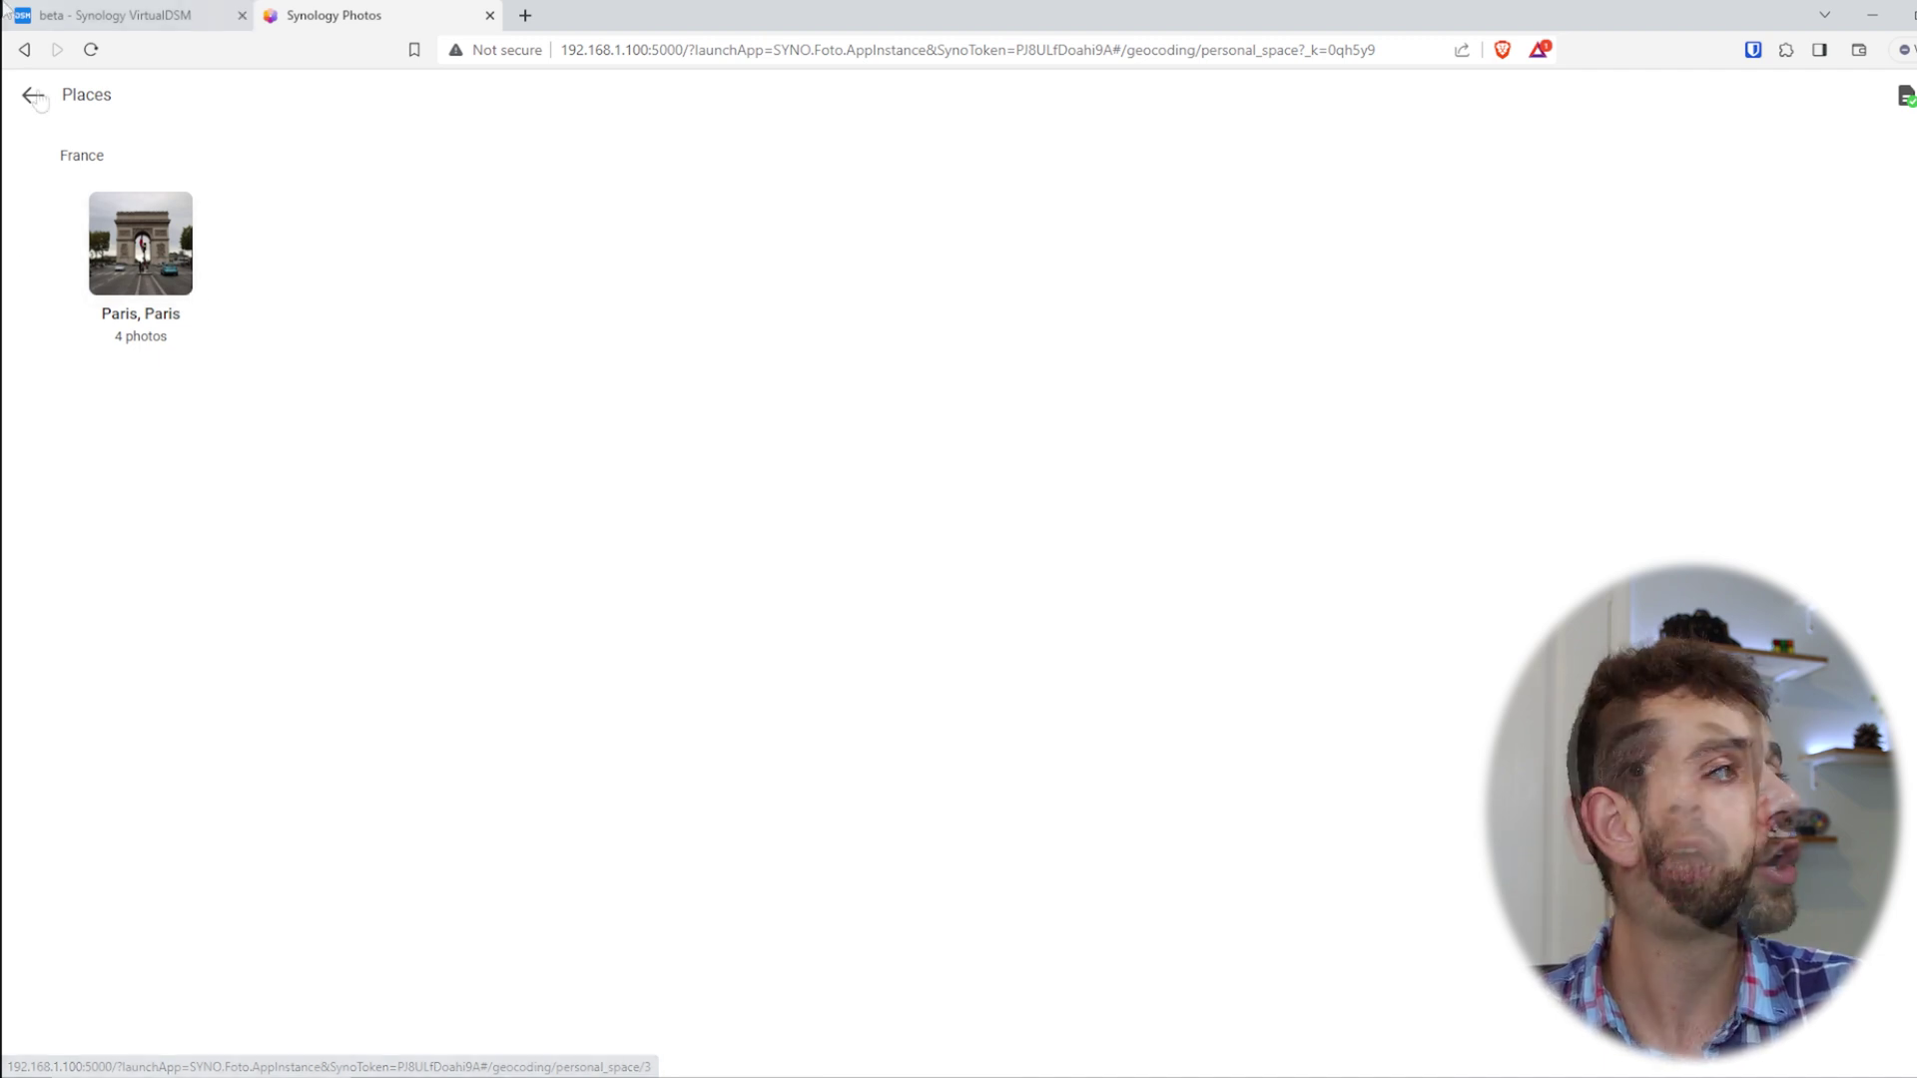
Enable the People and Subjects albums for Personal Space in the Synology Photos settings and save
{"action": "left_click", "coordinate": [34, 96]}
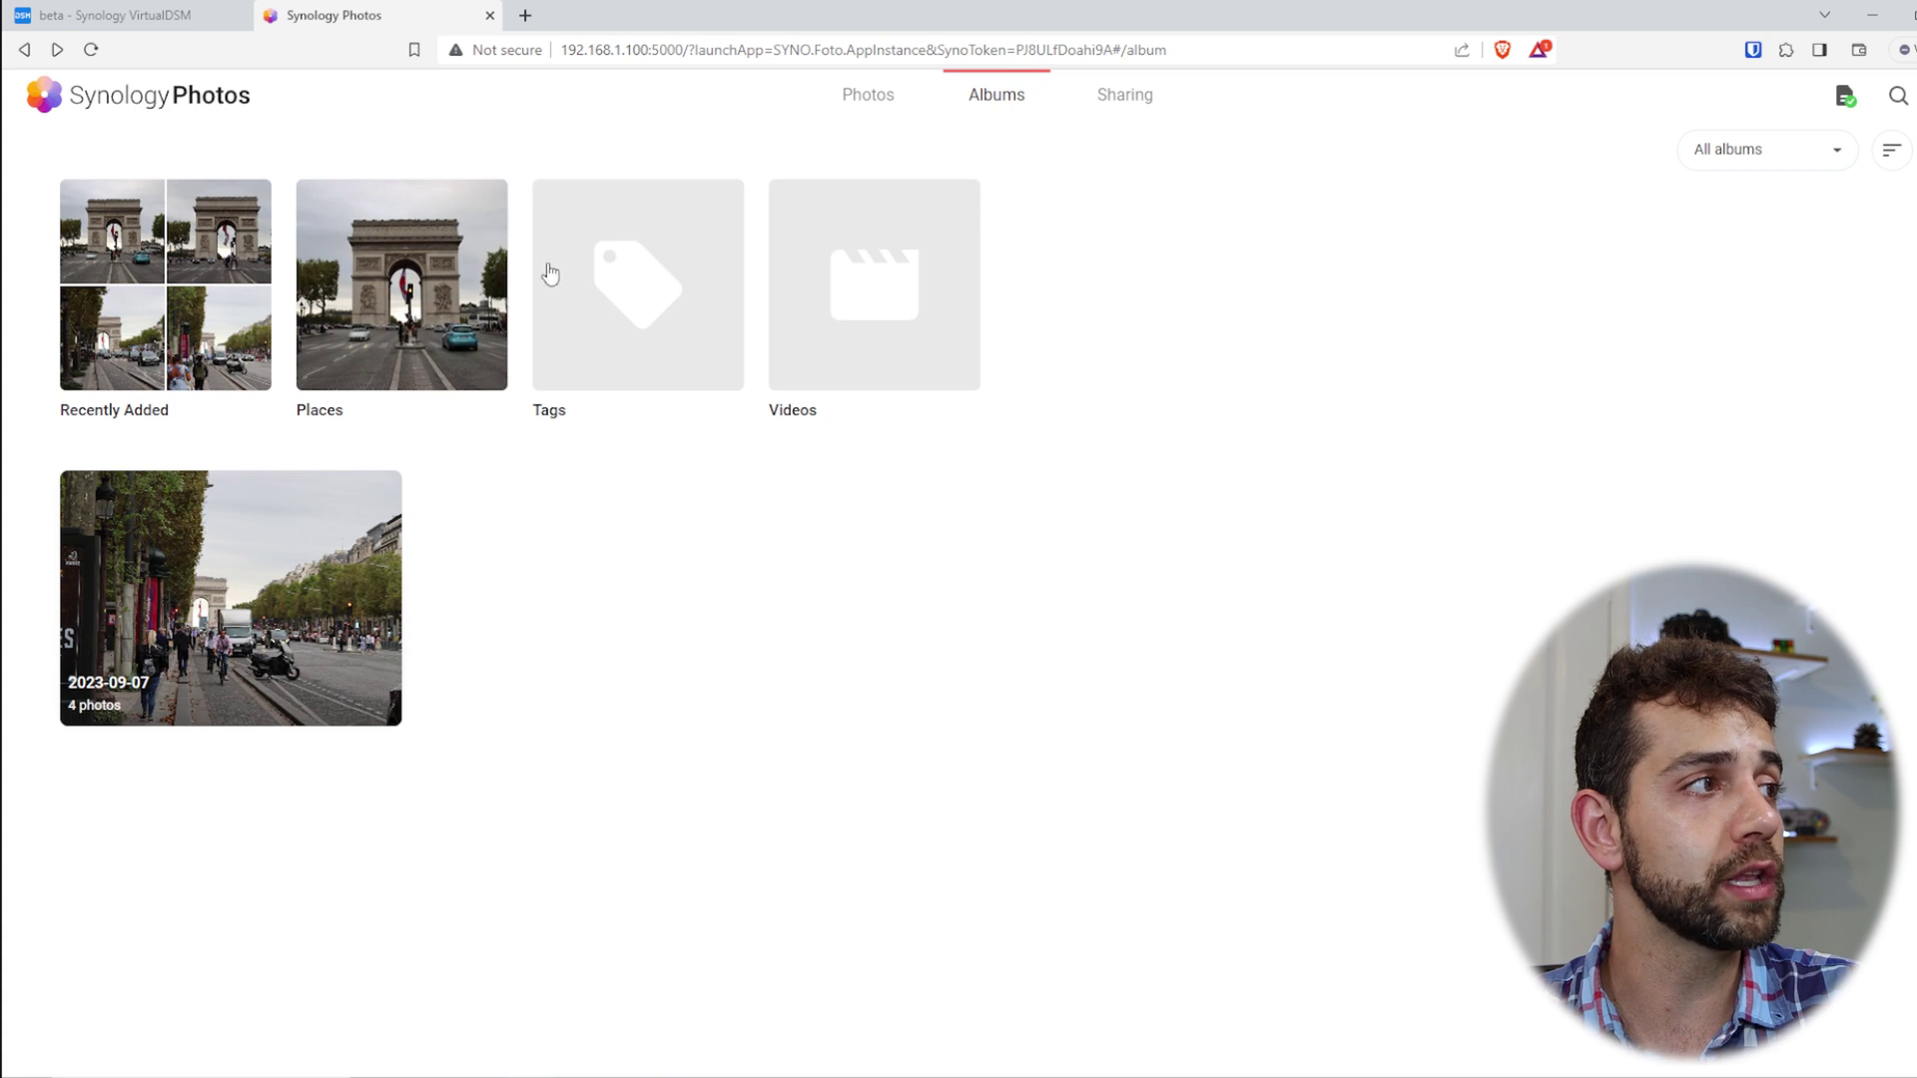
{"action": "left_click", "coordinate": [1908, 96]}
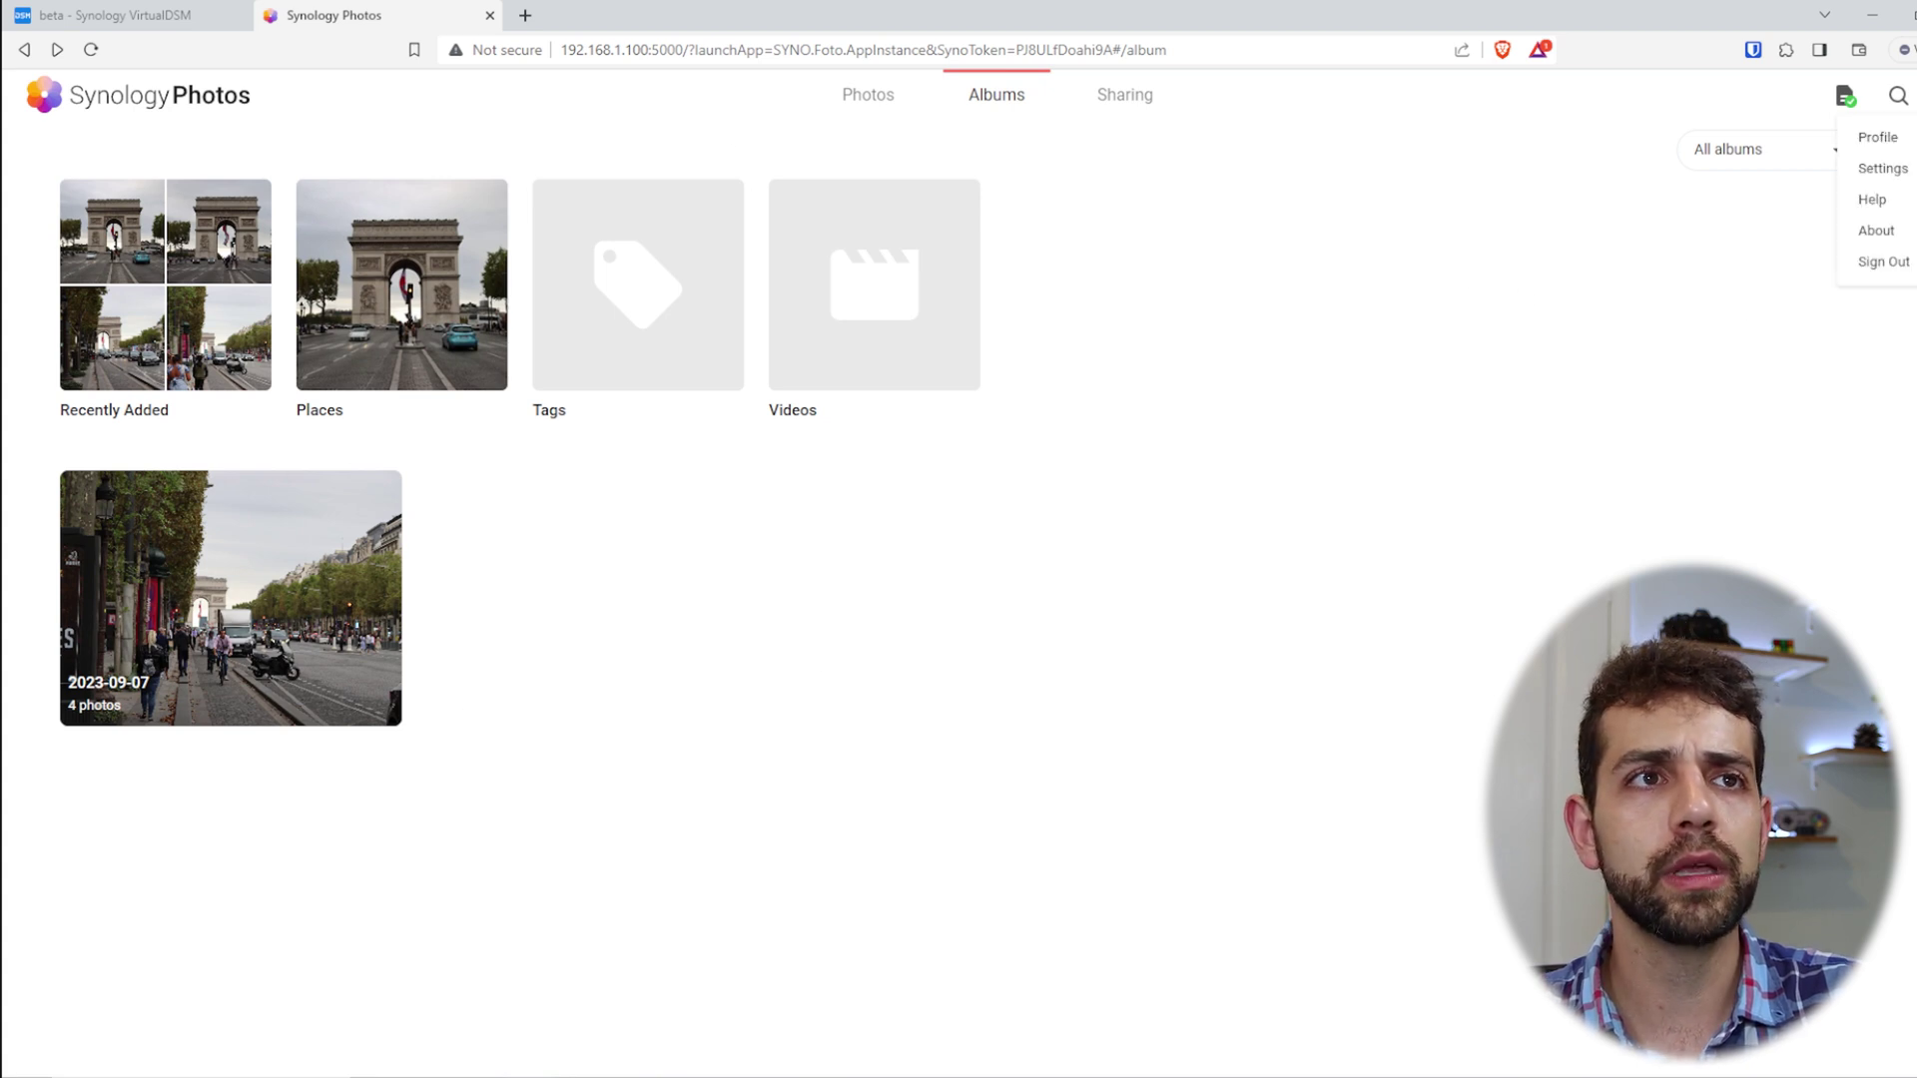
{"action": "left_click", "coordinate": [1882, 164]}
{"action": "scroll", "coordinate": [836, 829], "scroll_direction": "down", "scroll_amount": 3}
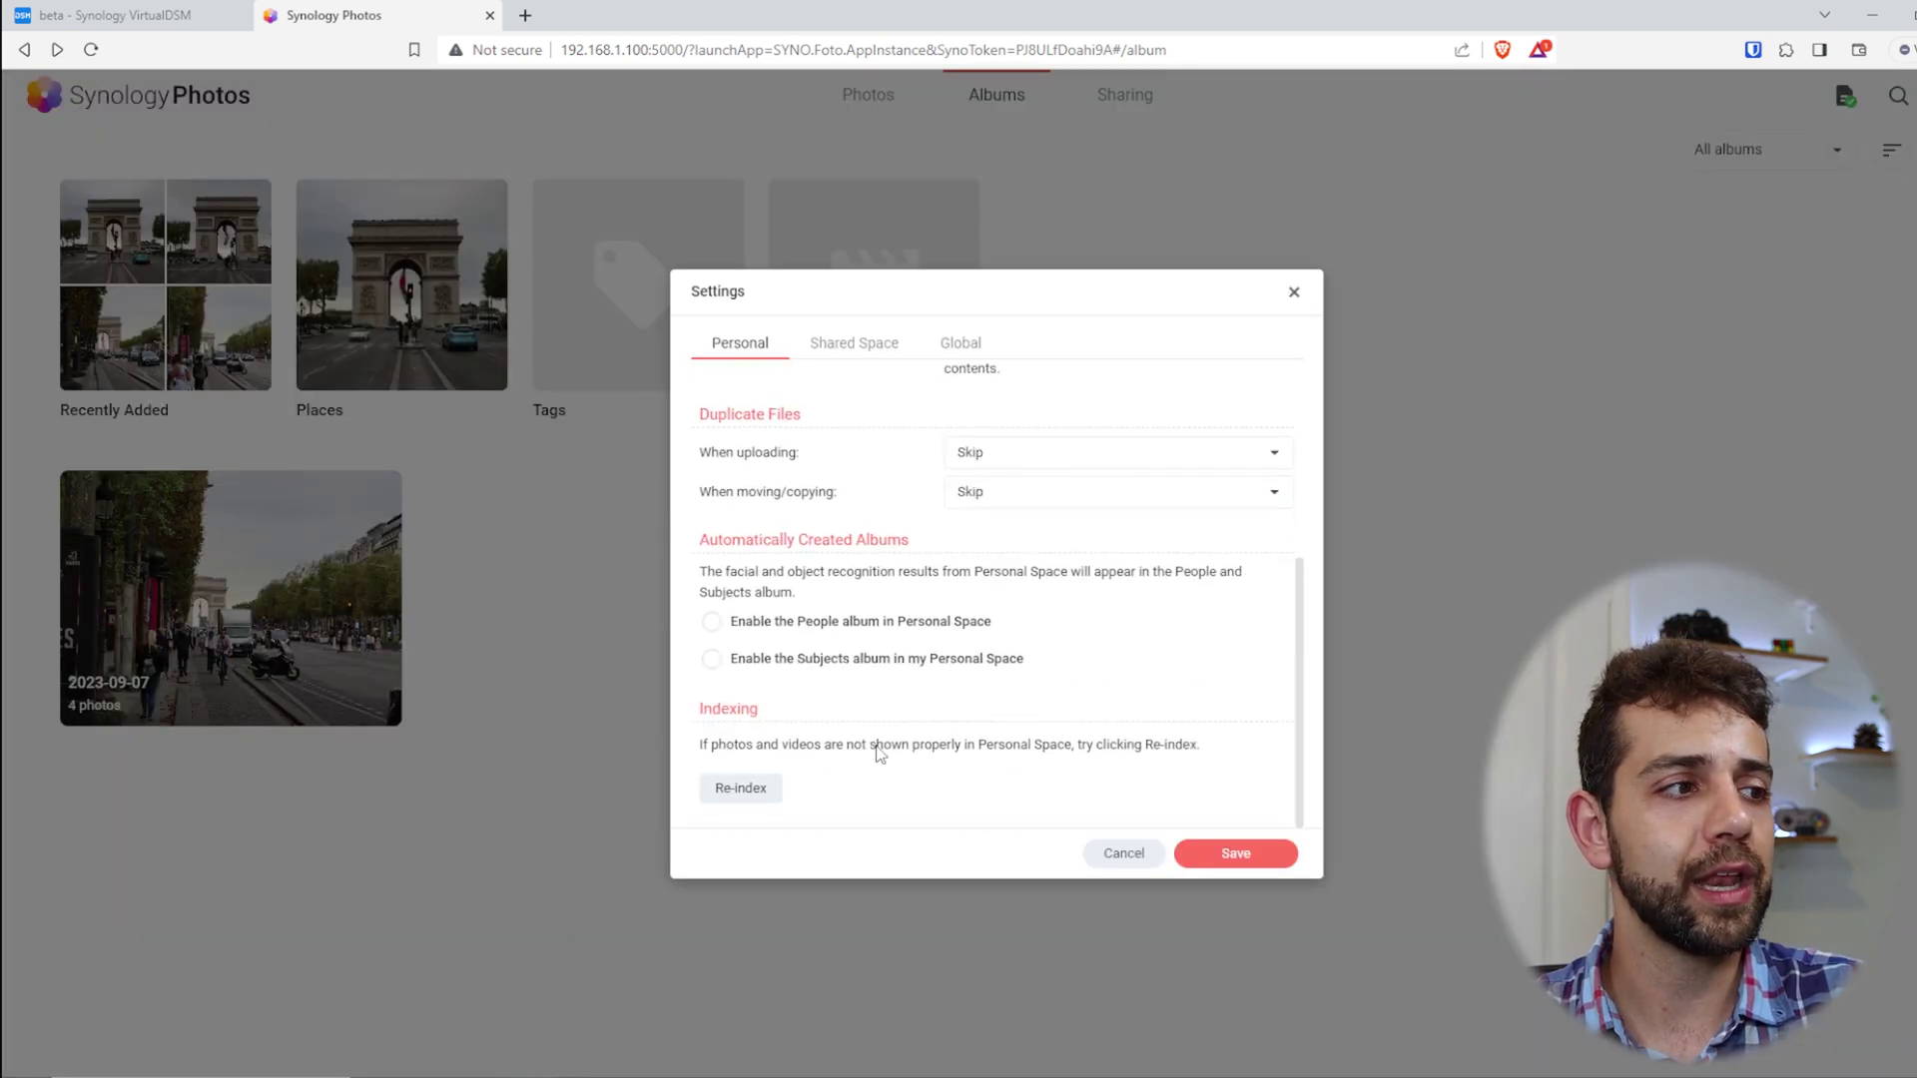
{"action": "left_click", "coordinate": [744, 631]}
{"action": "left_click", "coordinate": [740, 663]}
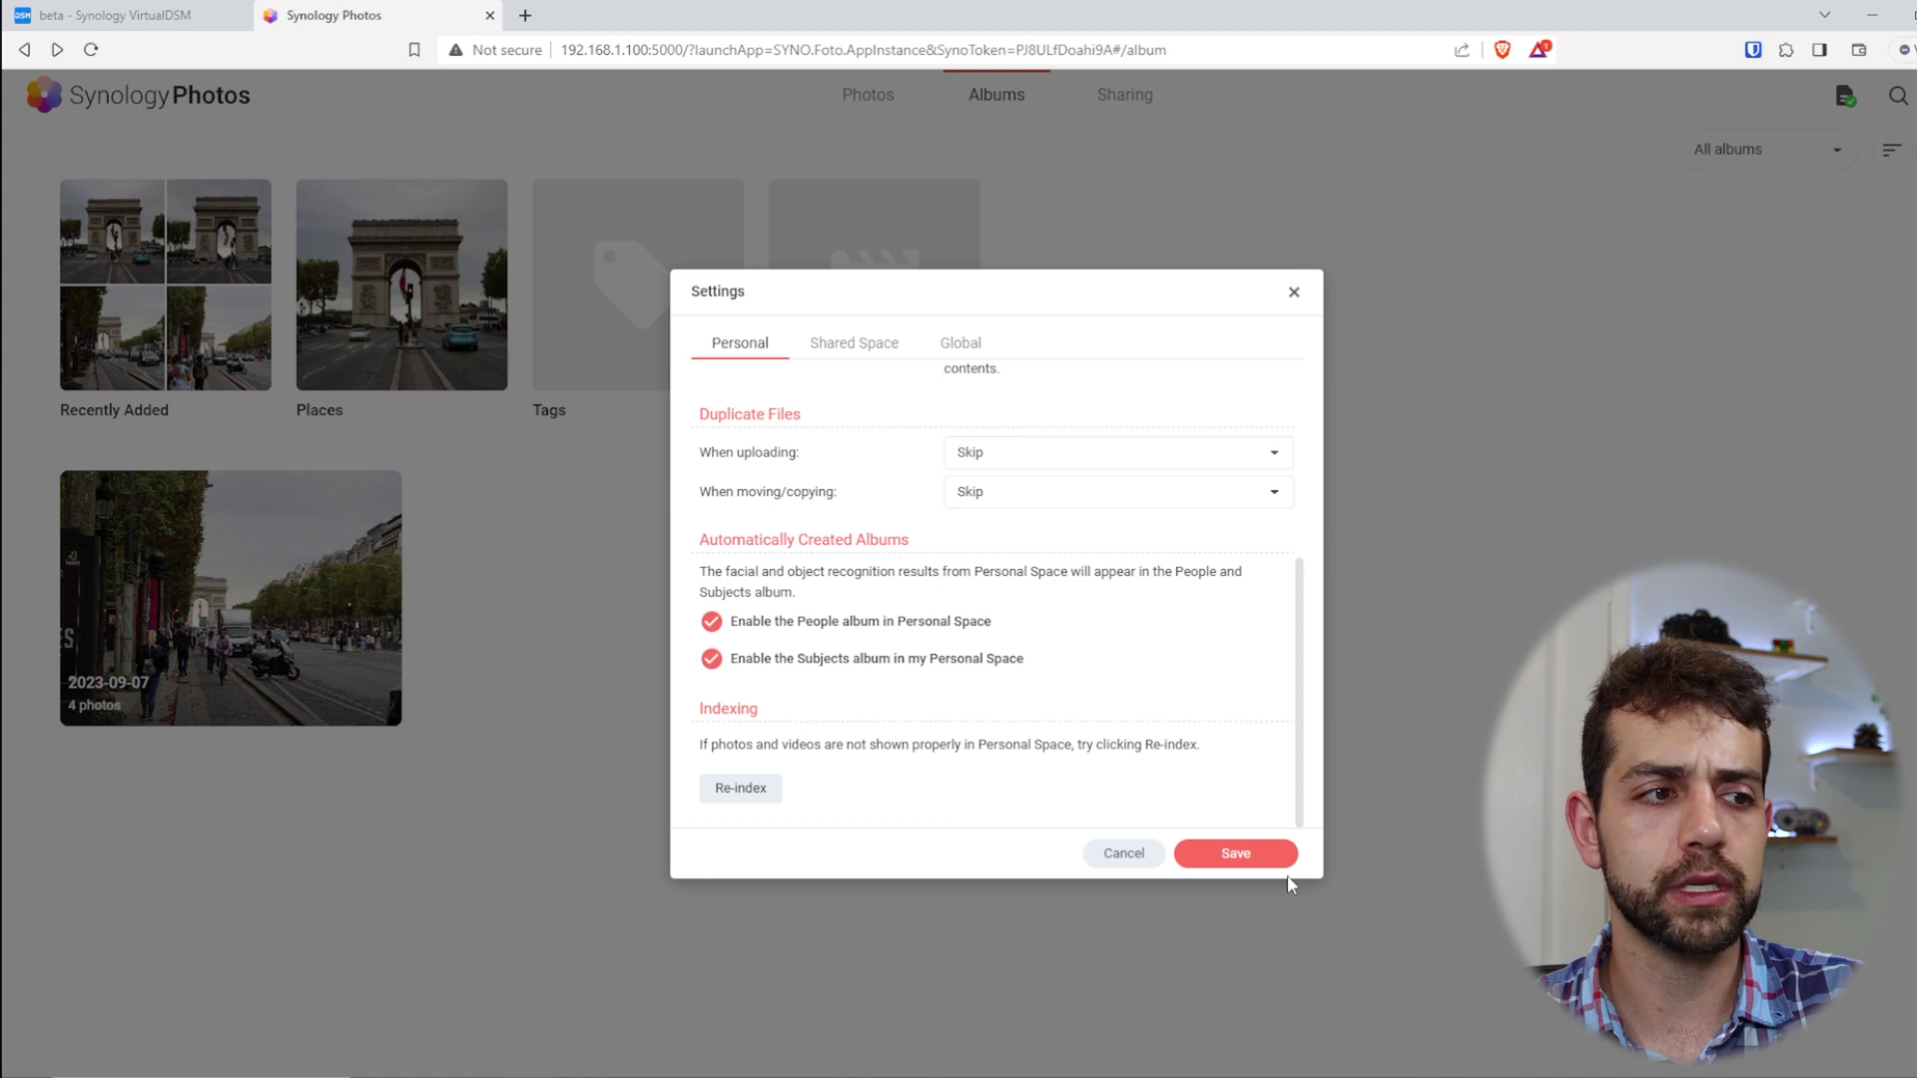
{"action": "left_click", "coordinate": [1260, 860]}
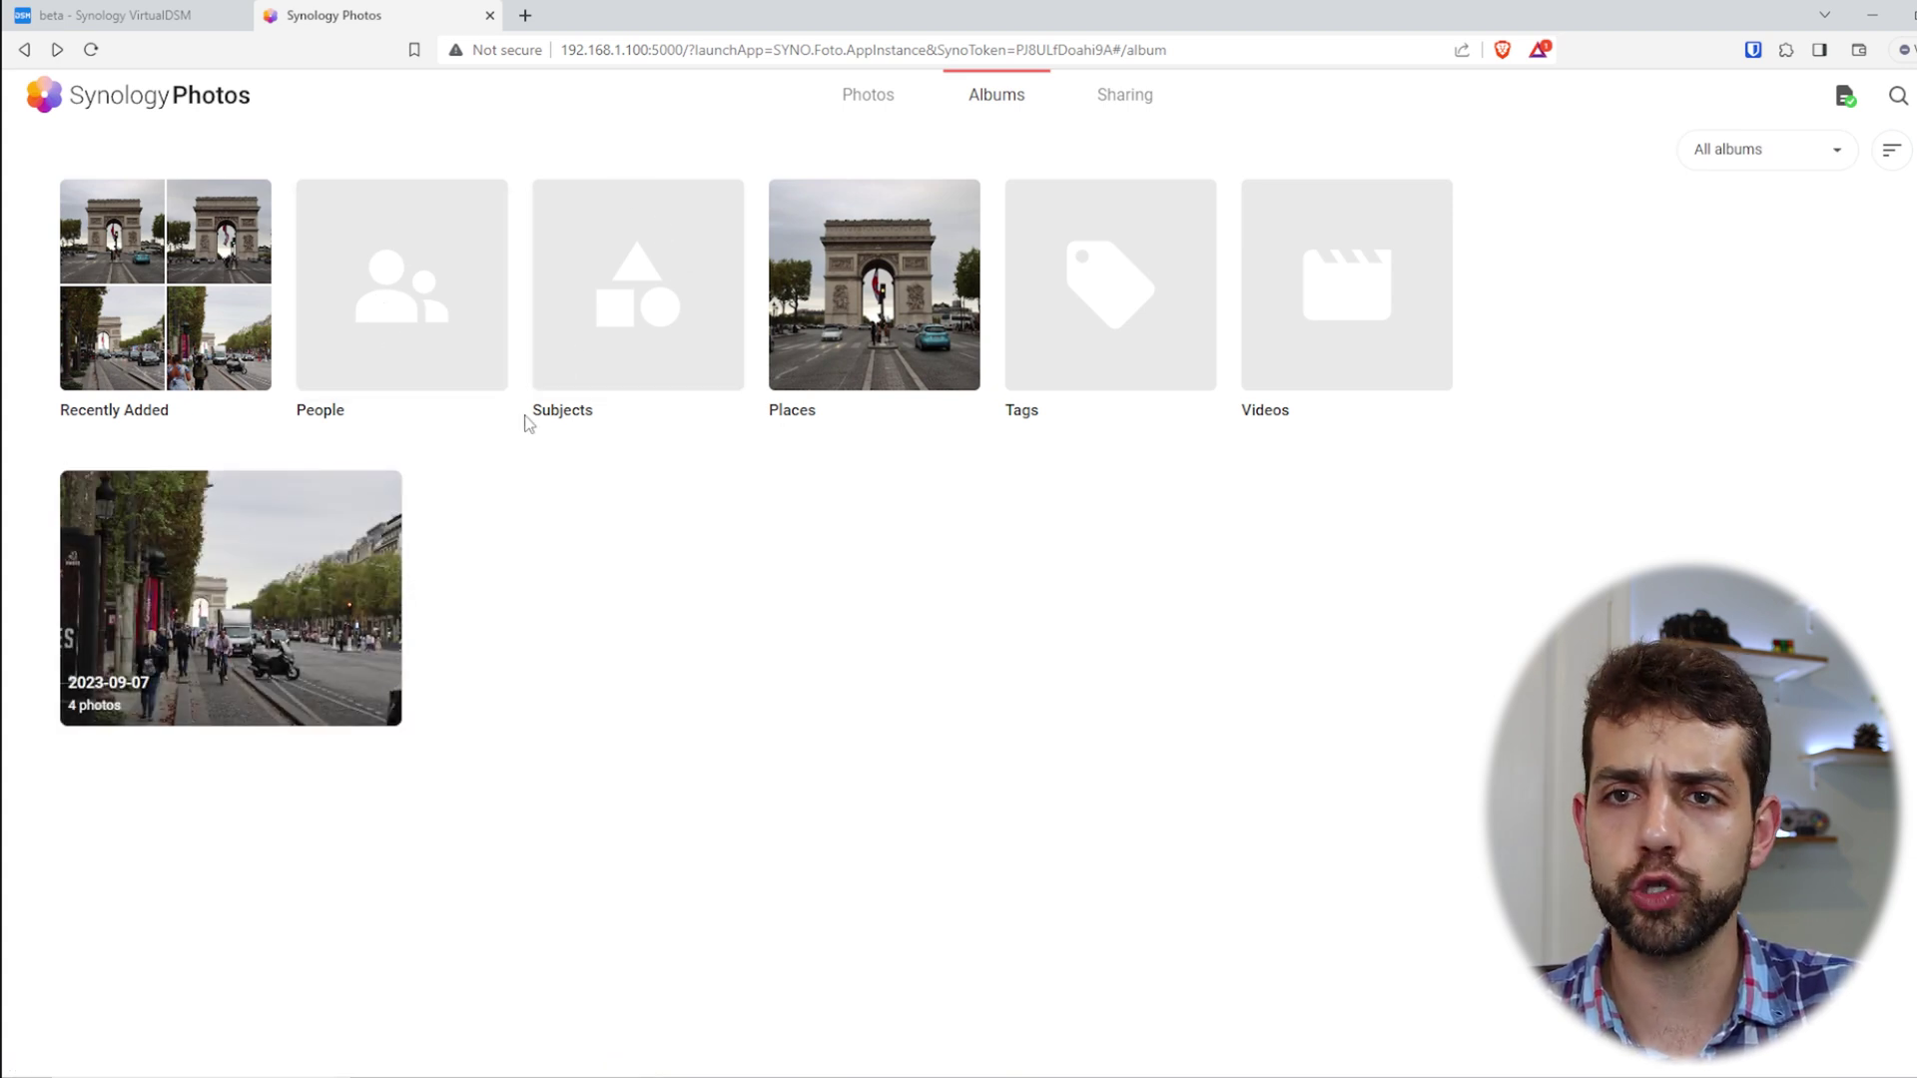
Examine the photos in the Recently Added album and in the Transportation group of the Subjects album
{"action": "left_click", "coordinate": [118, 268]}
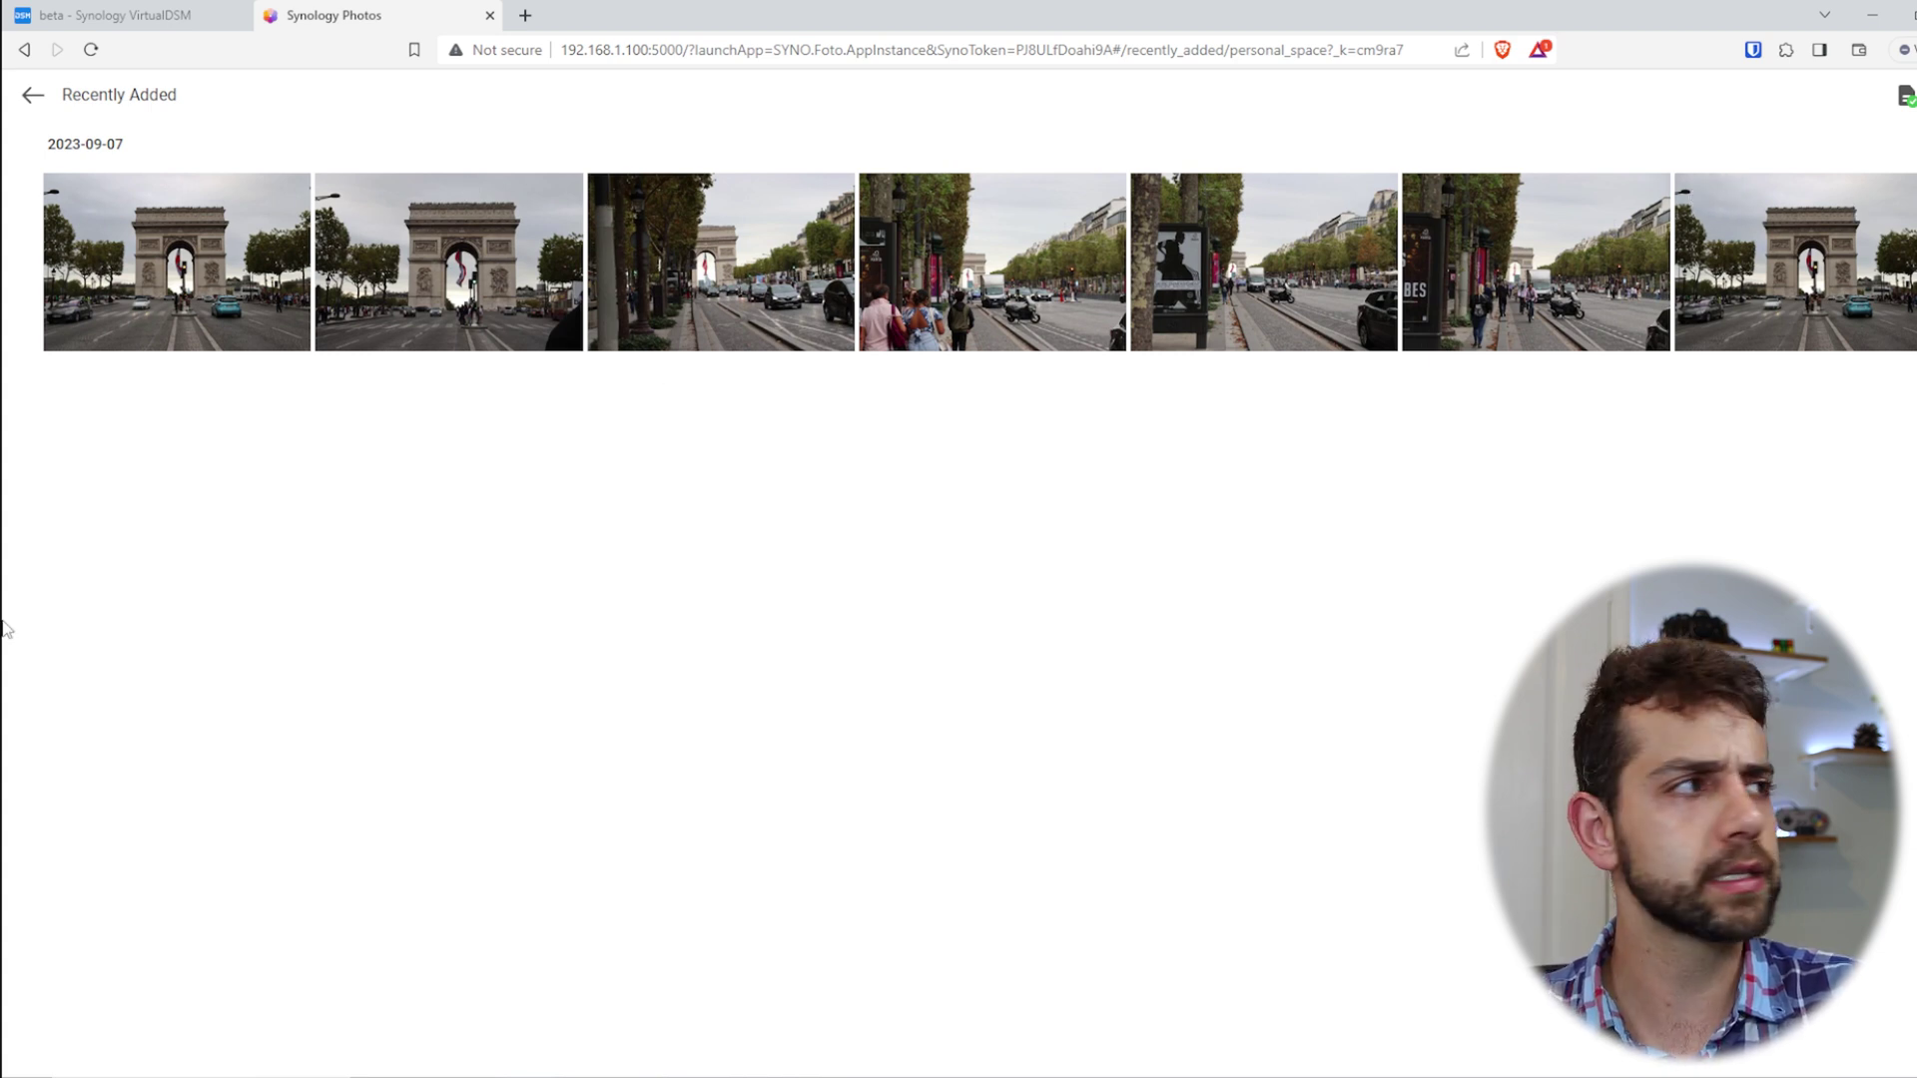
{"action": "left_click", "coordinate": [33, 95]}
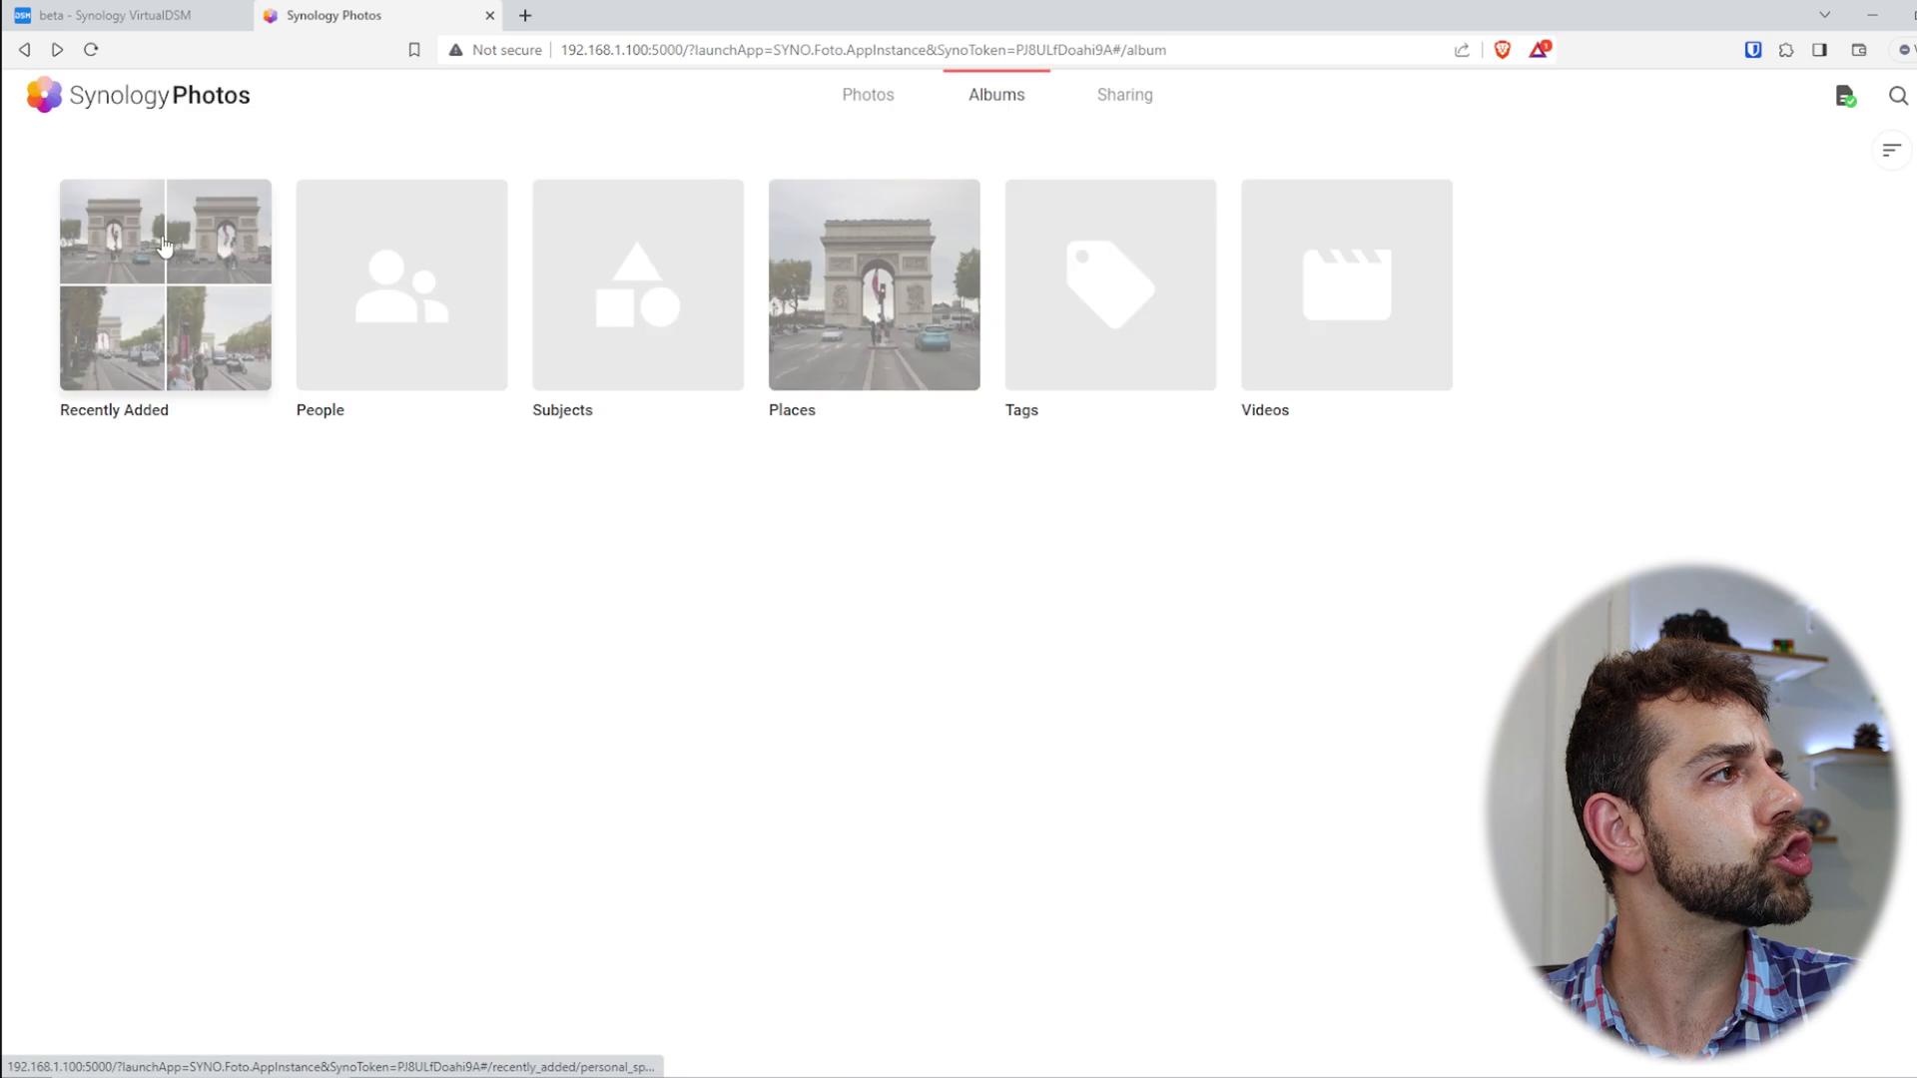
{"action": "left_click", "coordinate": [717, 295]}
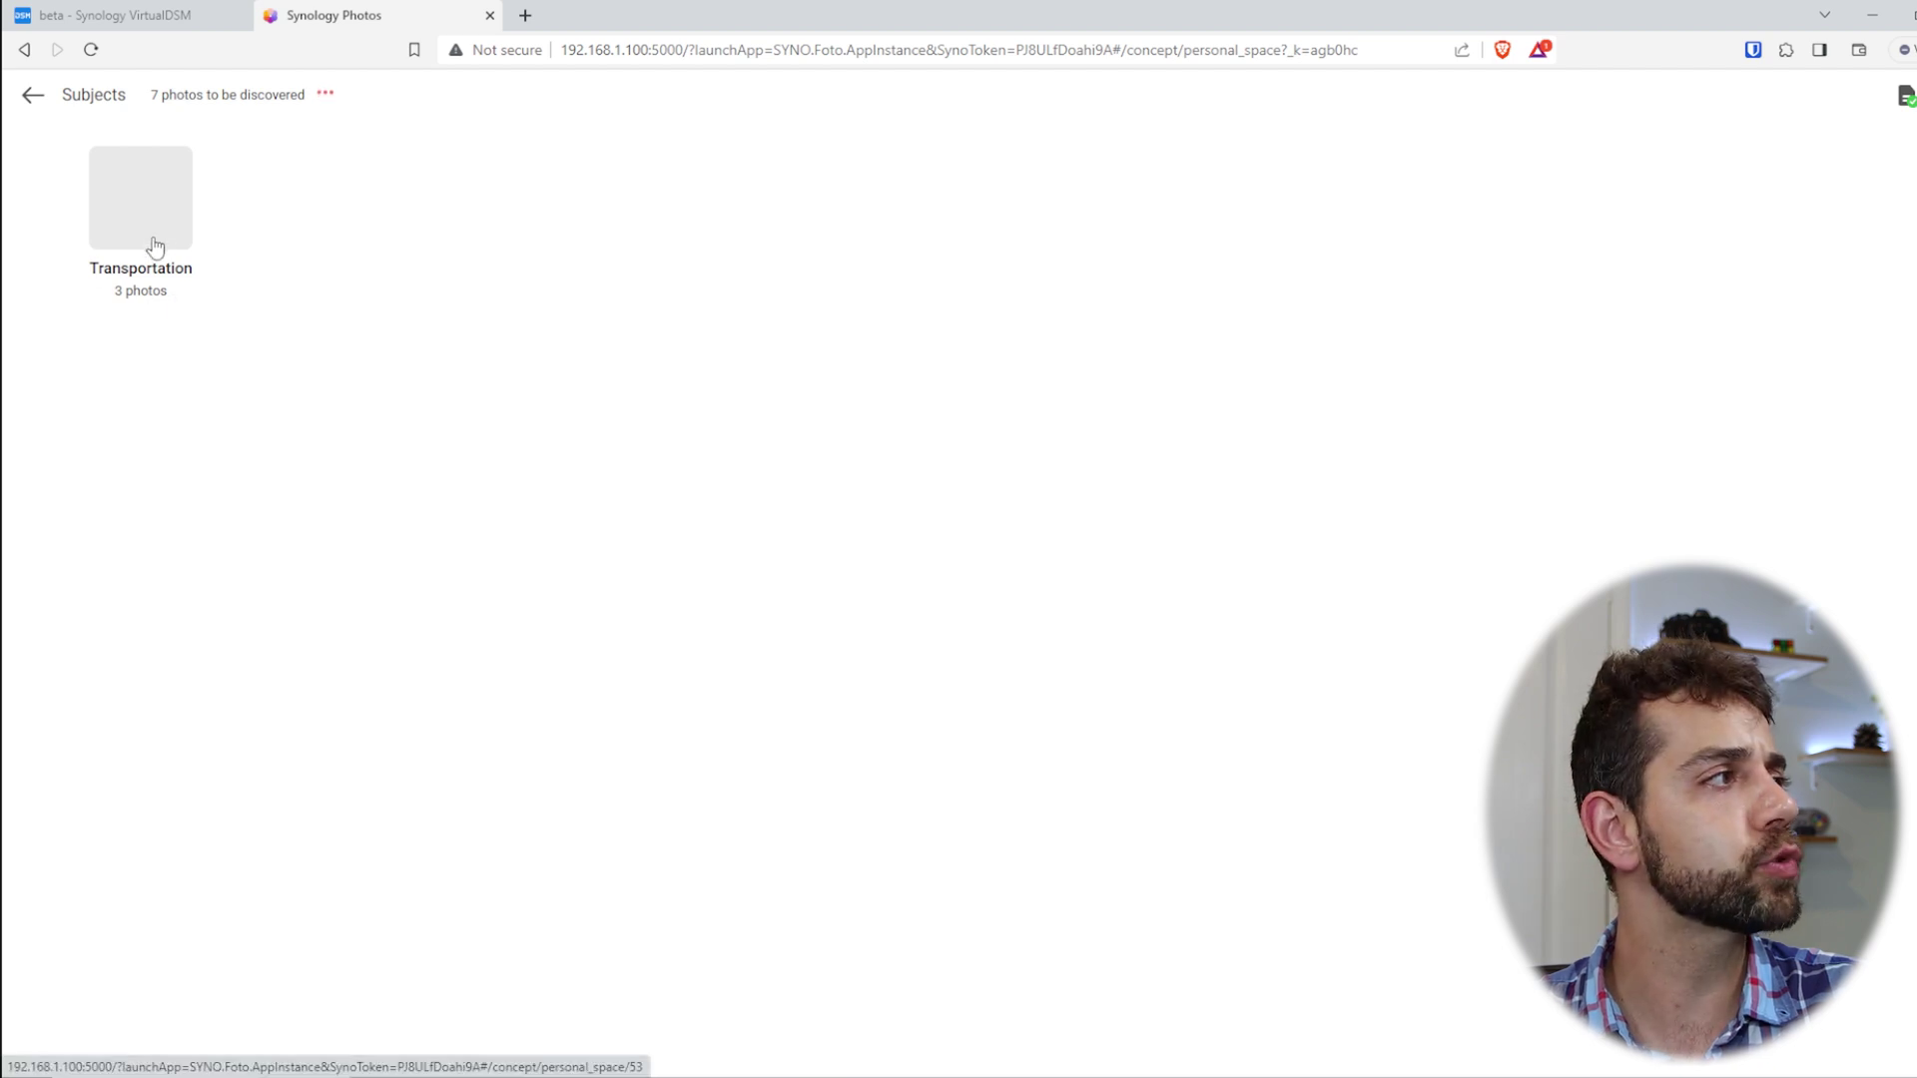
{"action": "left_click", "coordinate": [153, 243]}
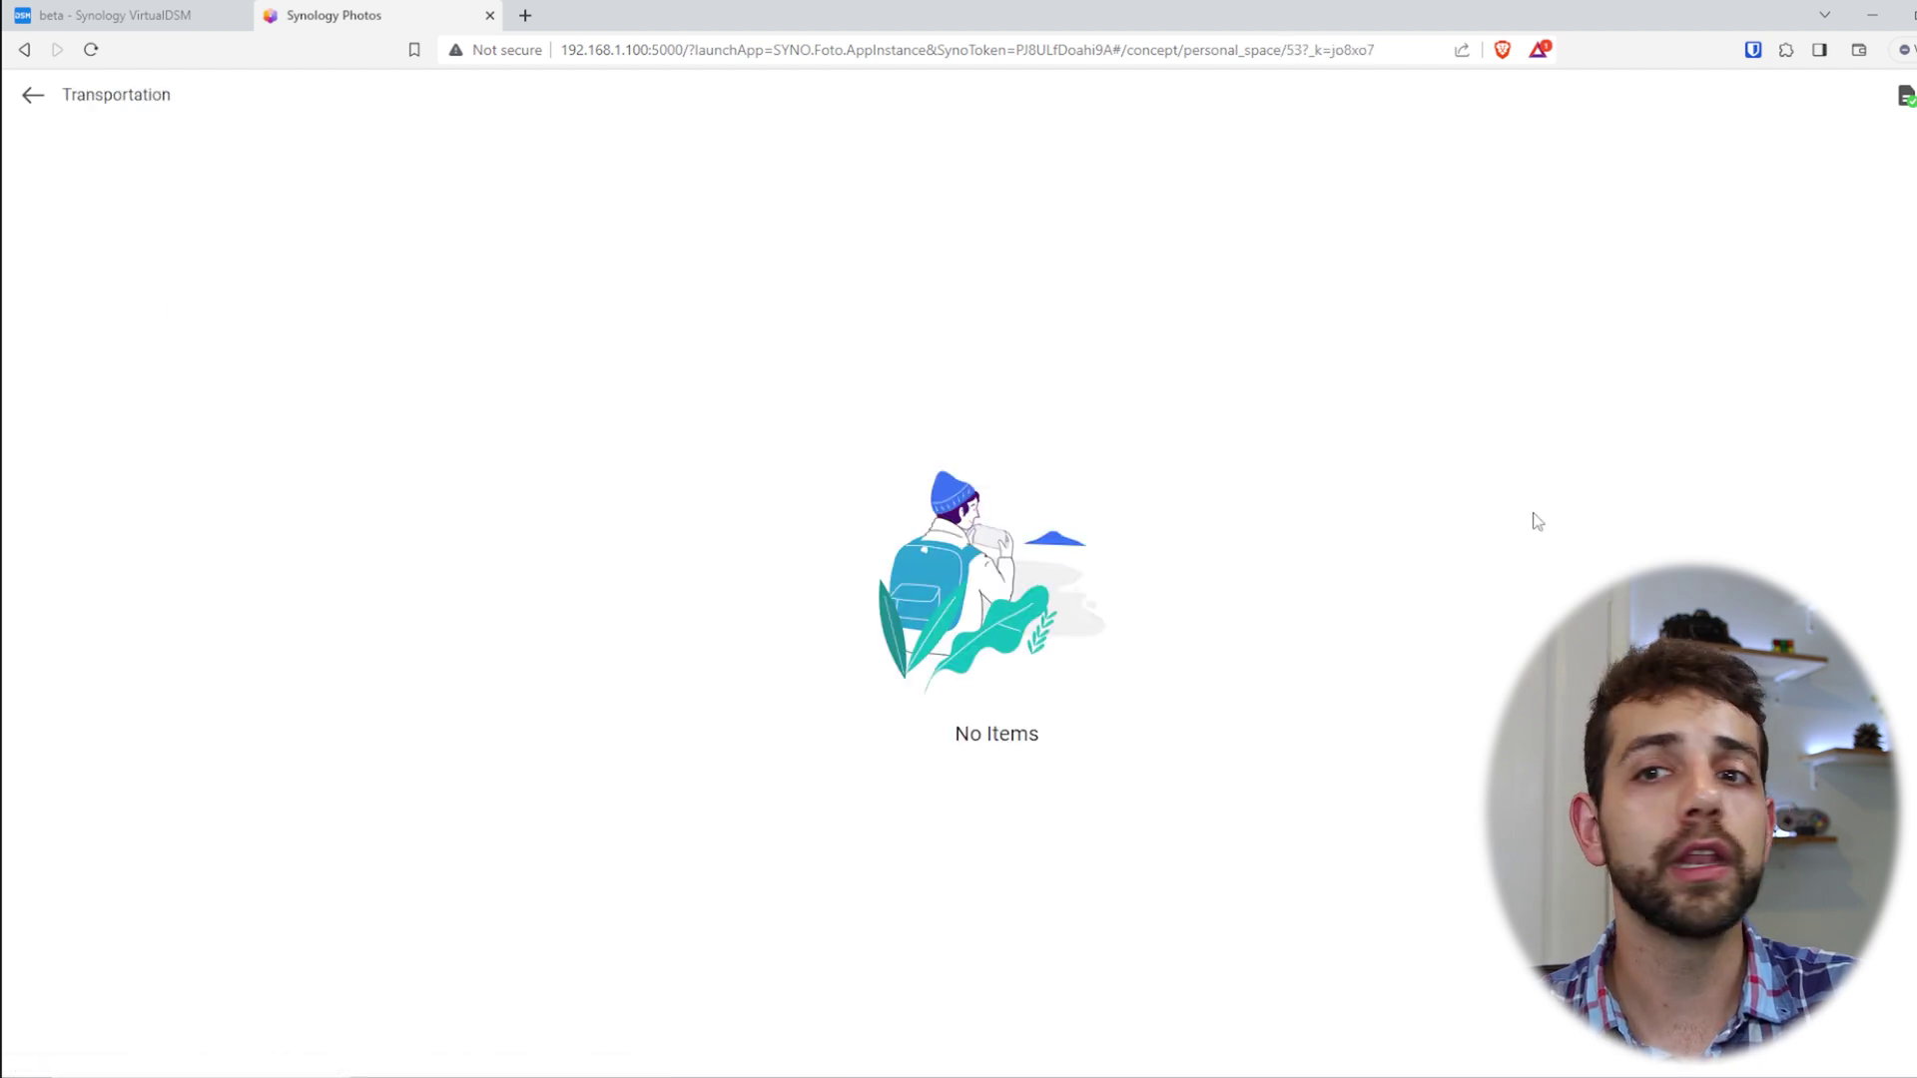
{"action": "left_click", "coordinate": [33, 96]}
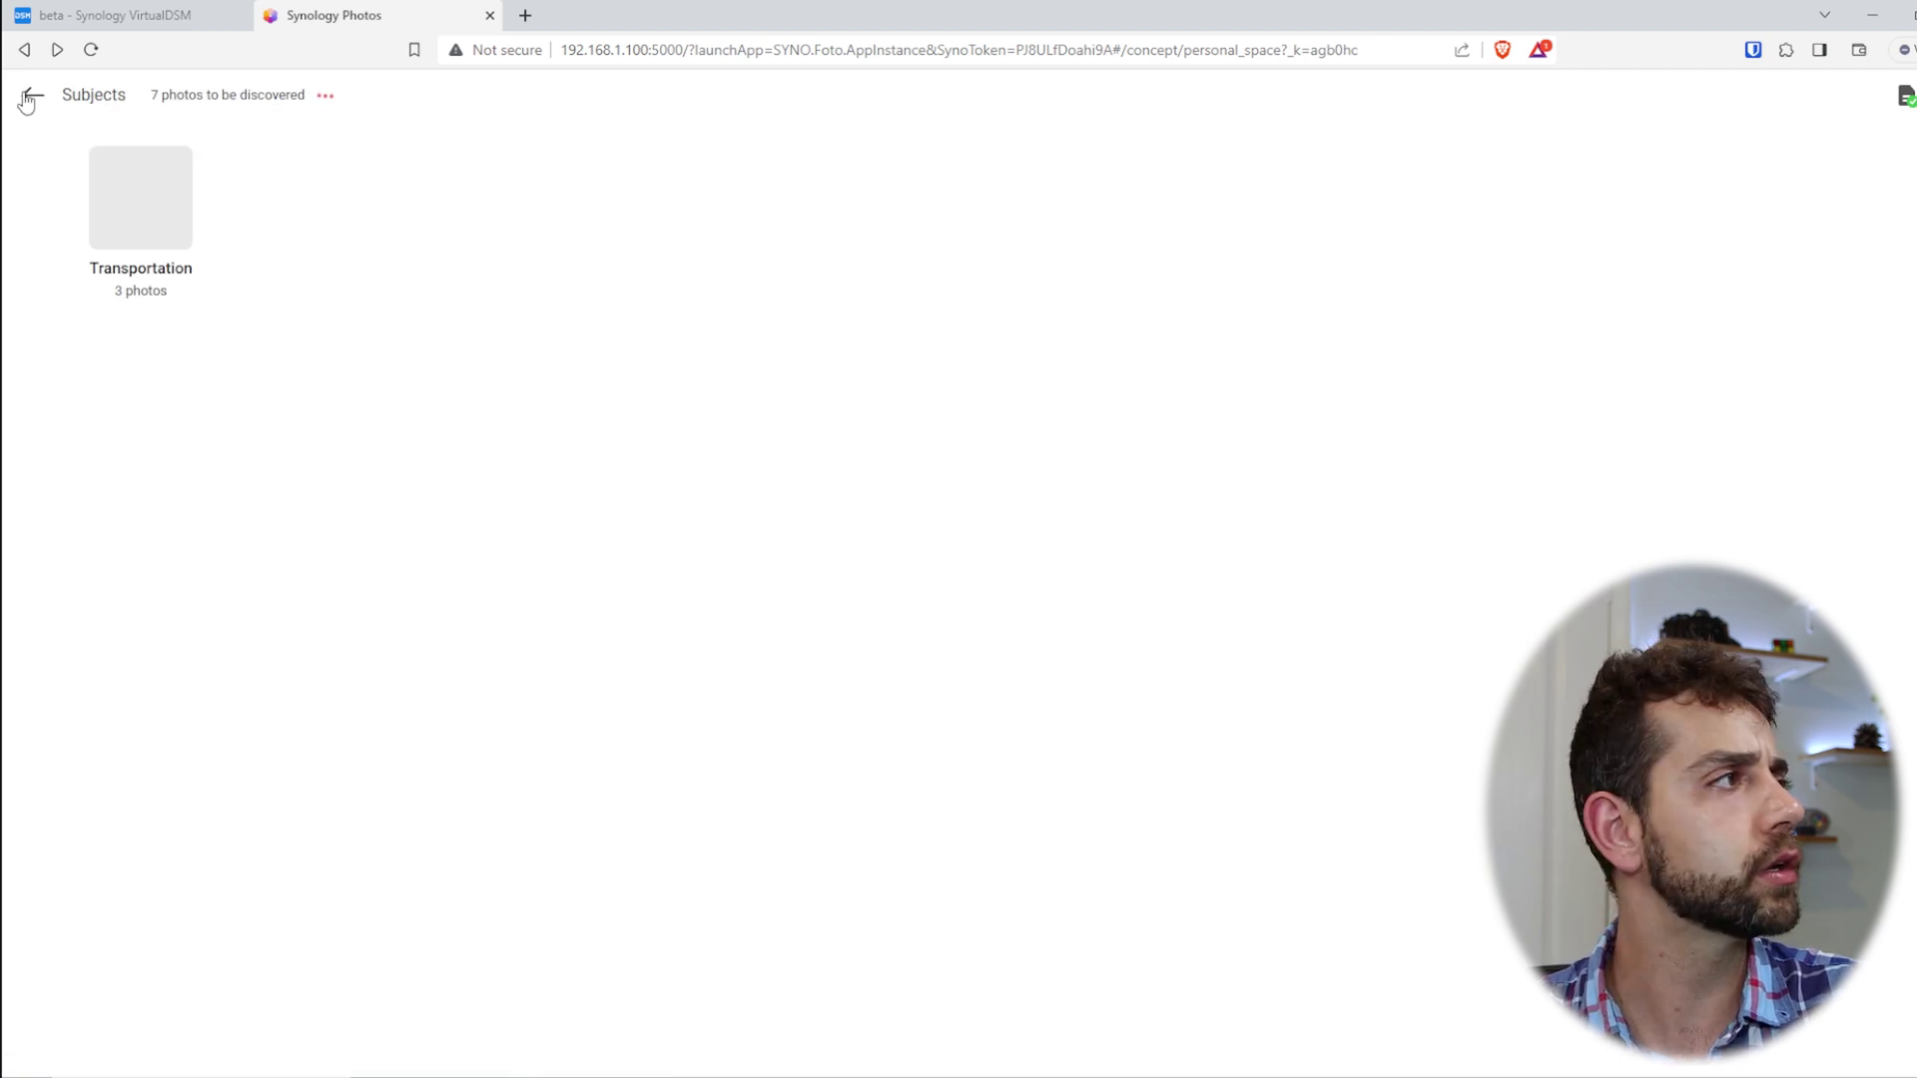
{"action": "left_click", "coordinate": [30, 100]}
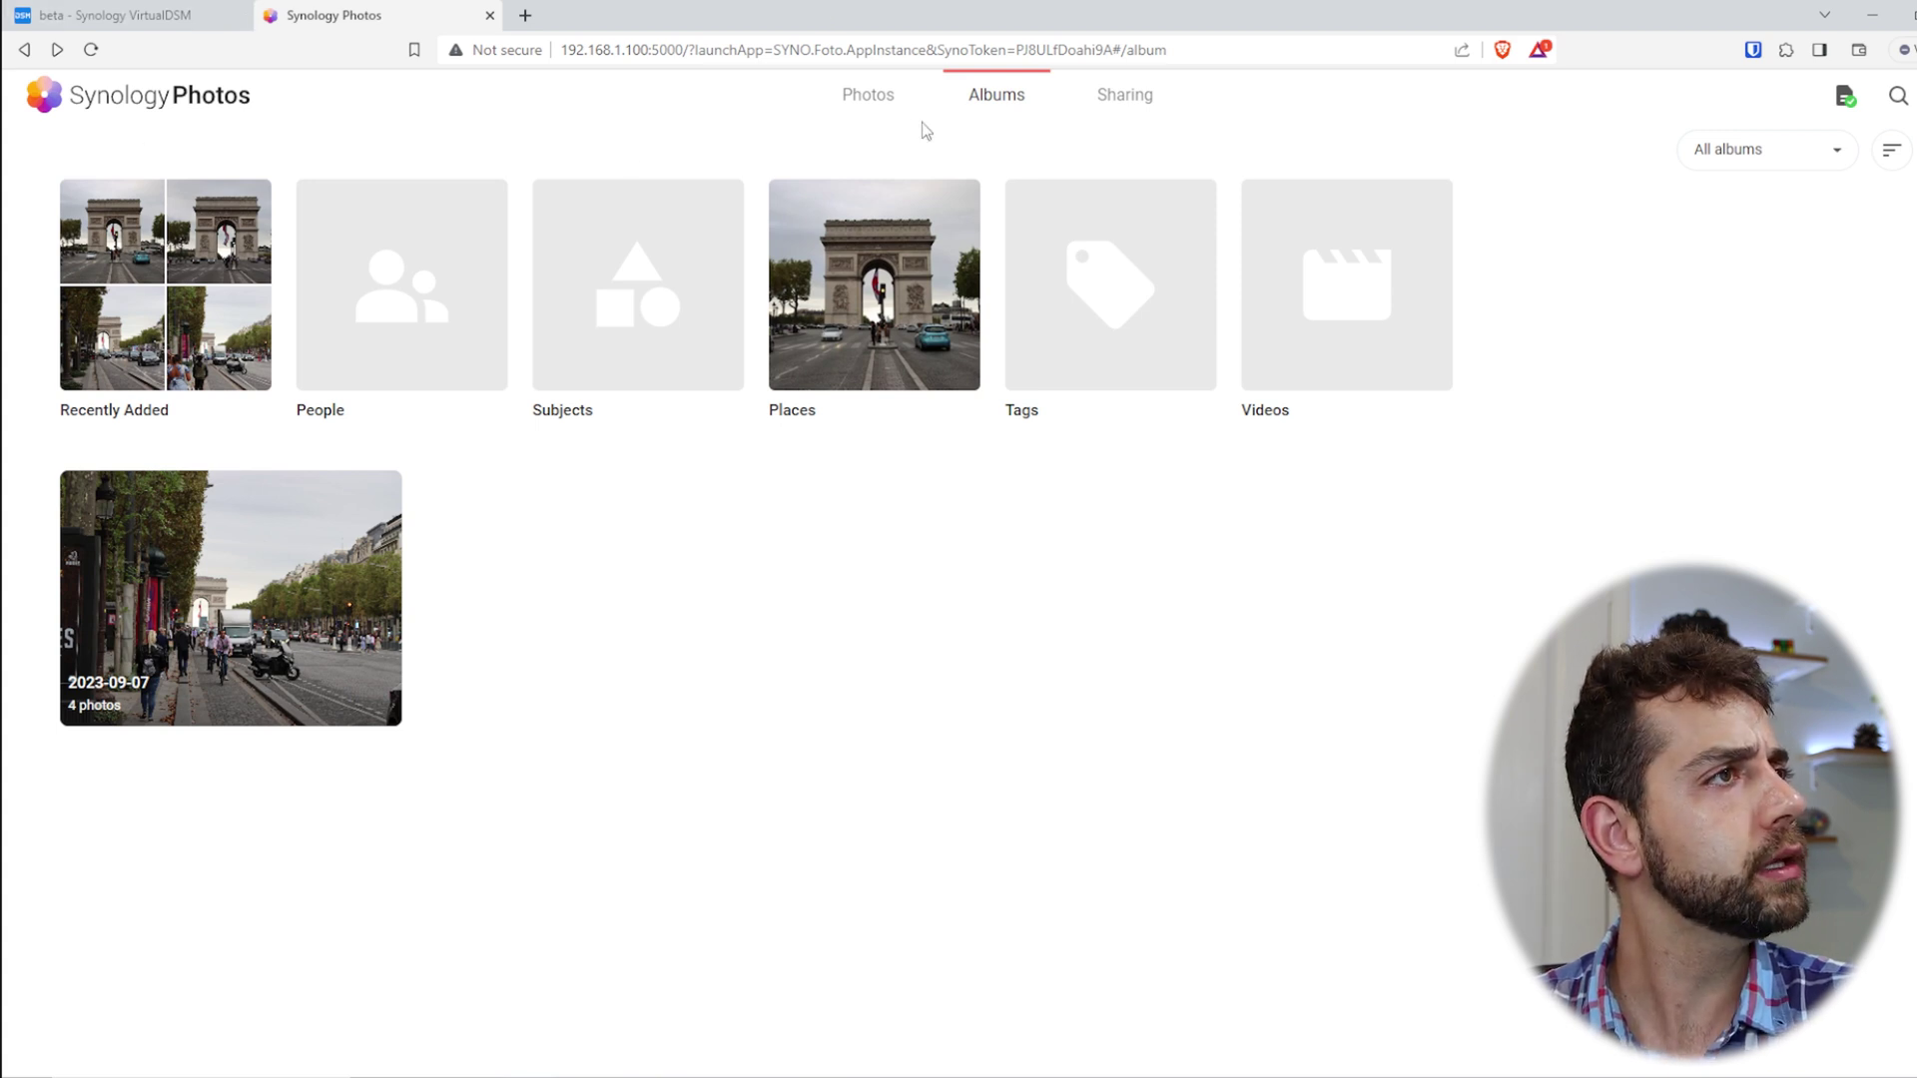
Return to the photo timeline and enable Shared Space in the Synology Photos settings
{"action": "left_click", "coordinate": [868, 104]}
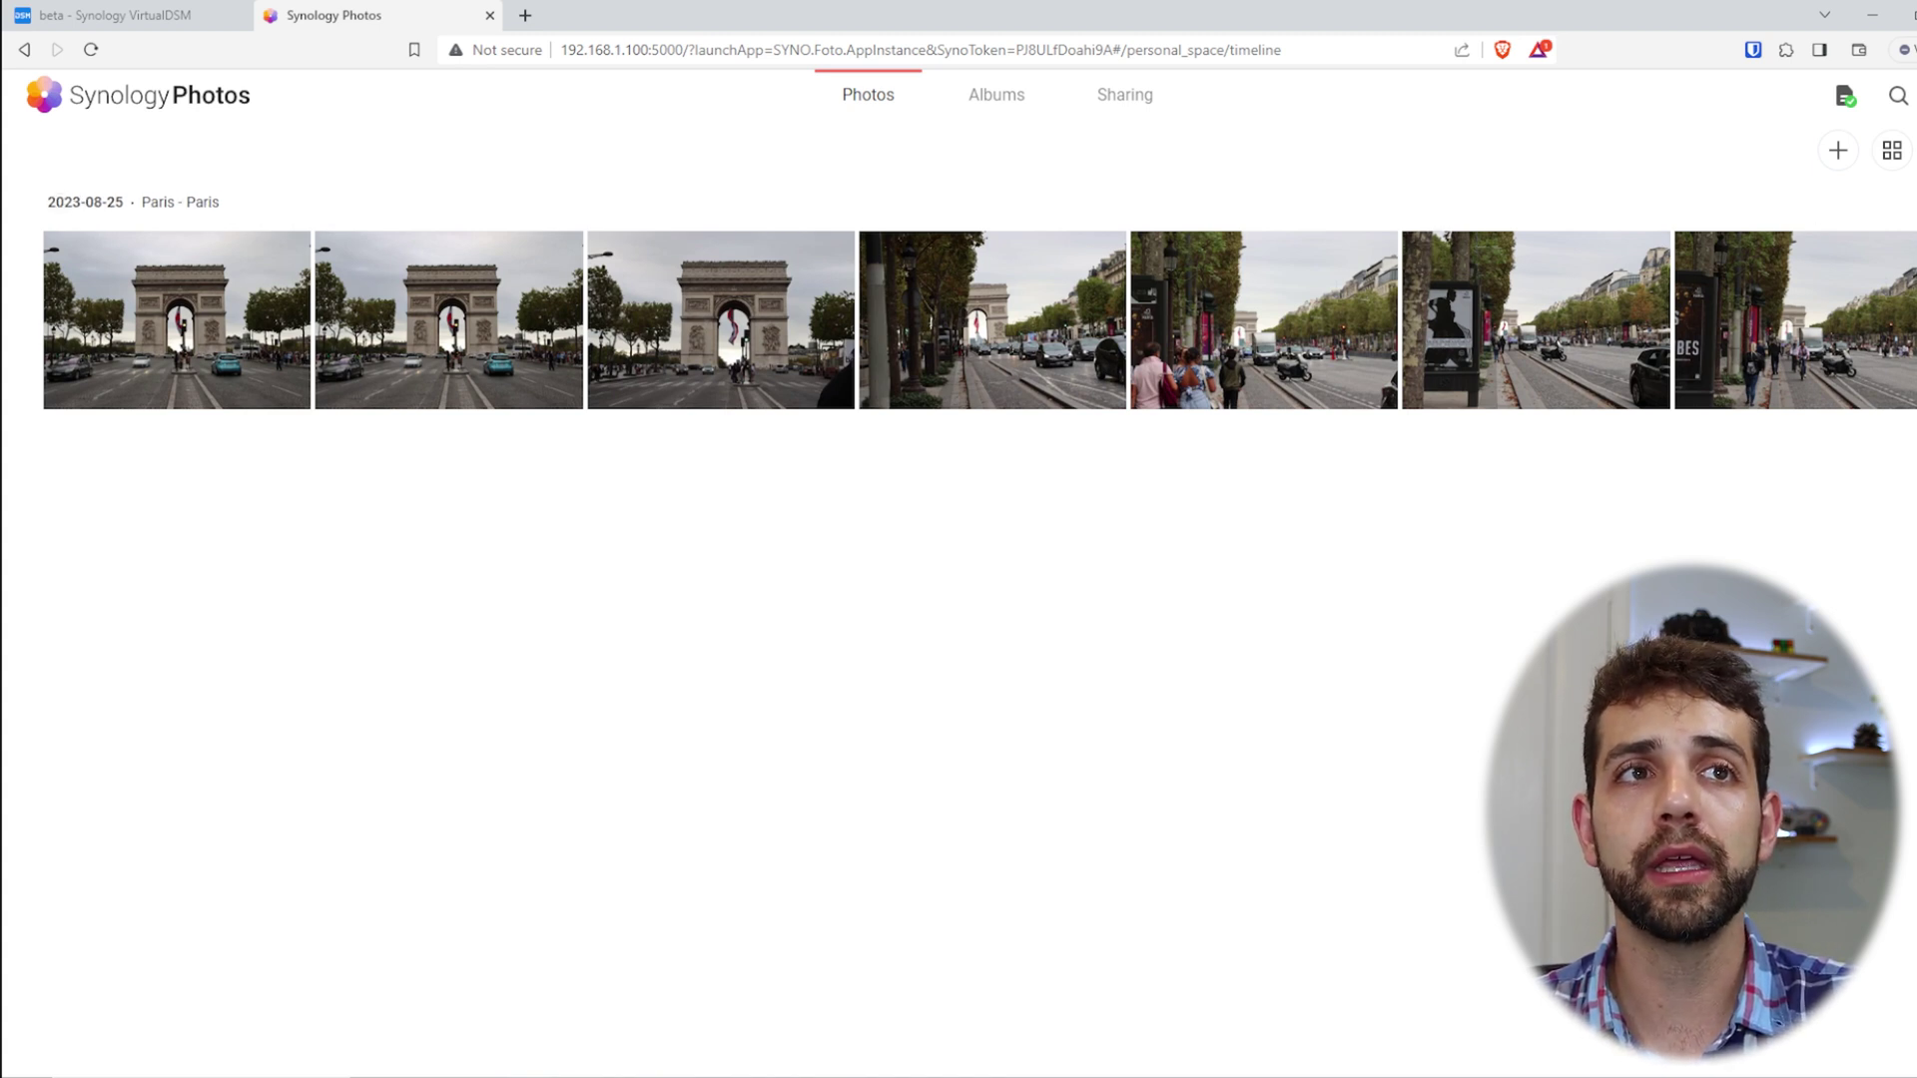
{"action": "left_click", "coordinate": [1906, 94]}
{"action": "left_click", "coordinate": [1892, 165]}
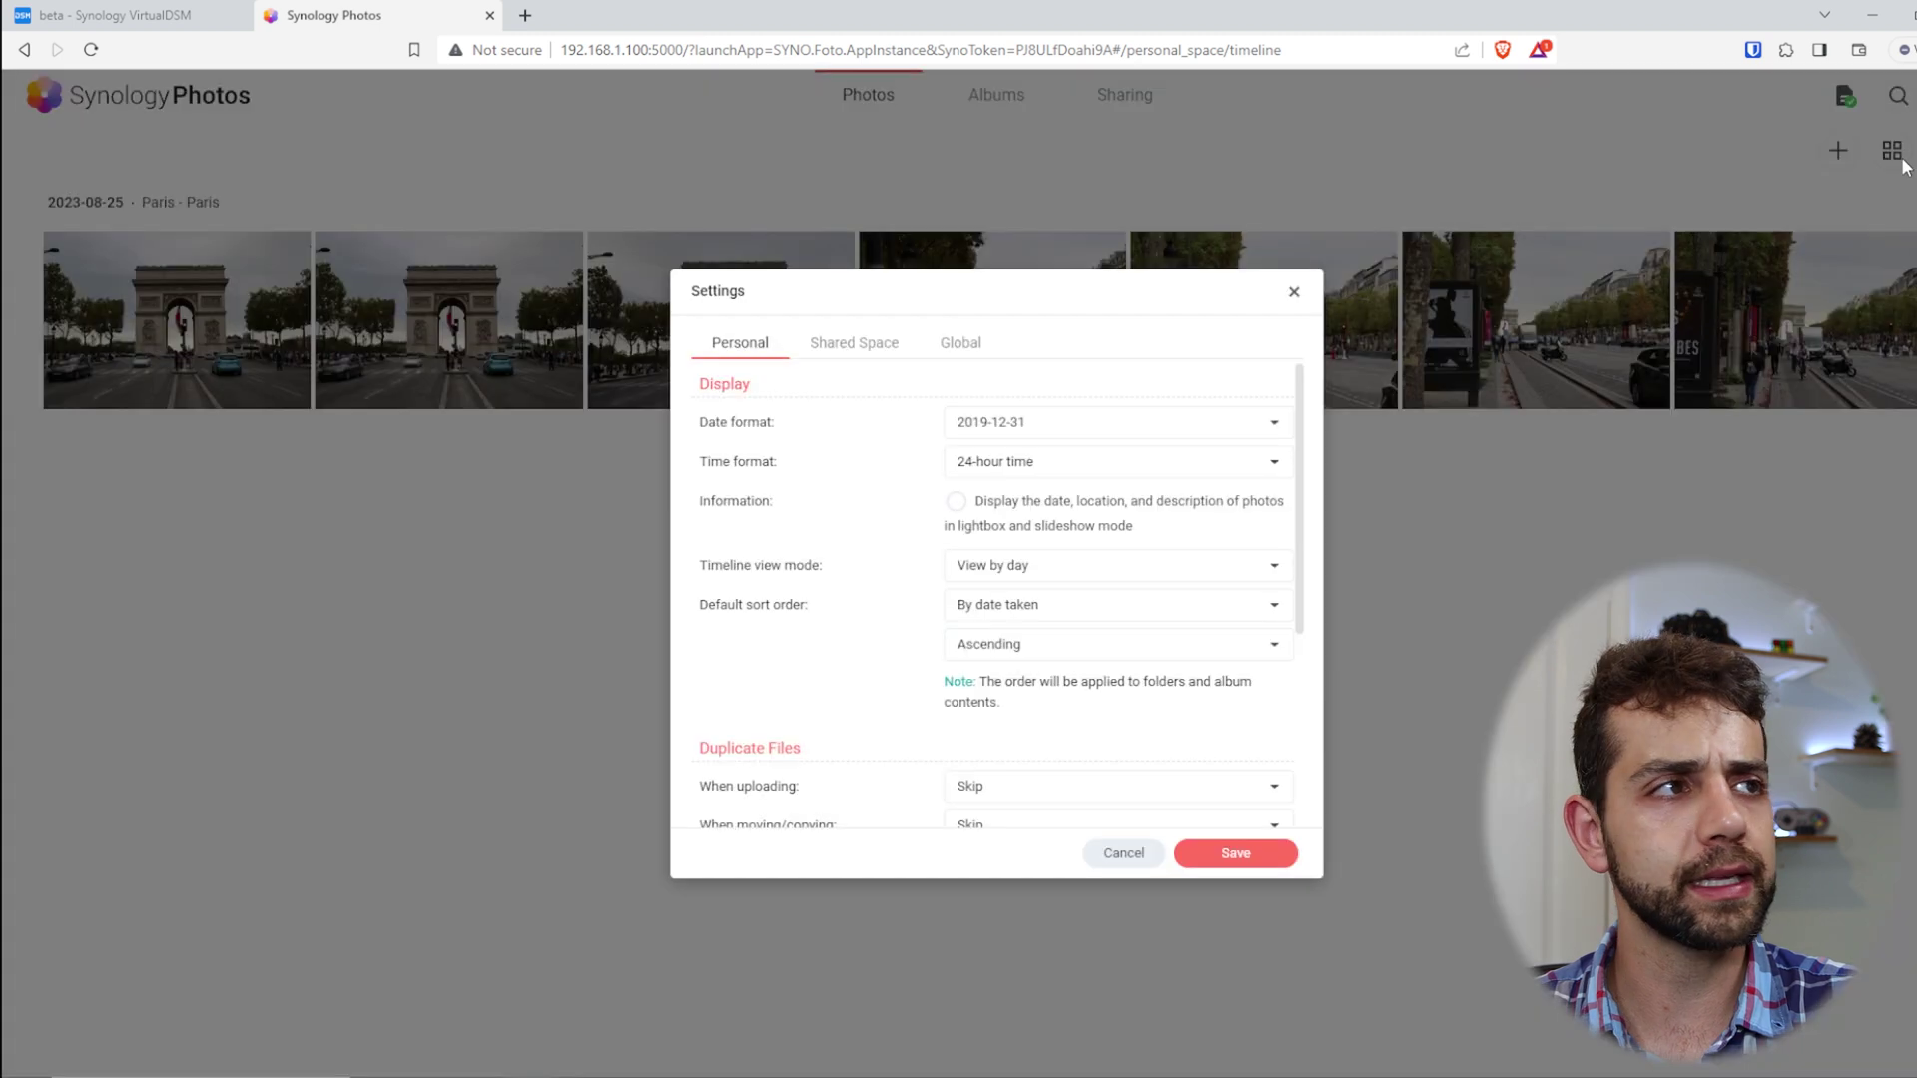
{"action": "left_click", "coordinate": [813, 358]}
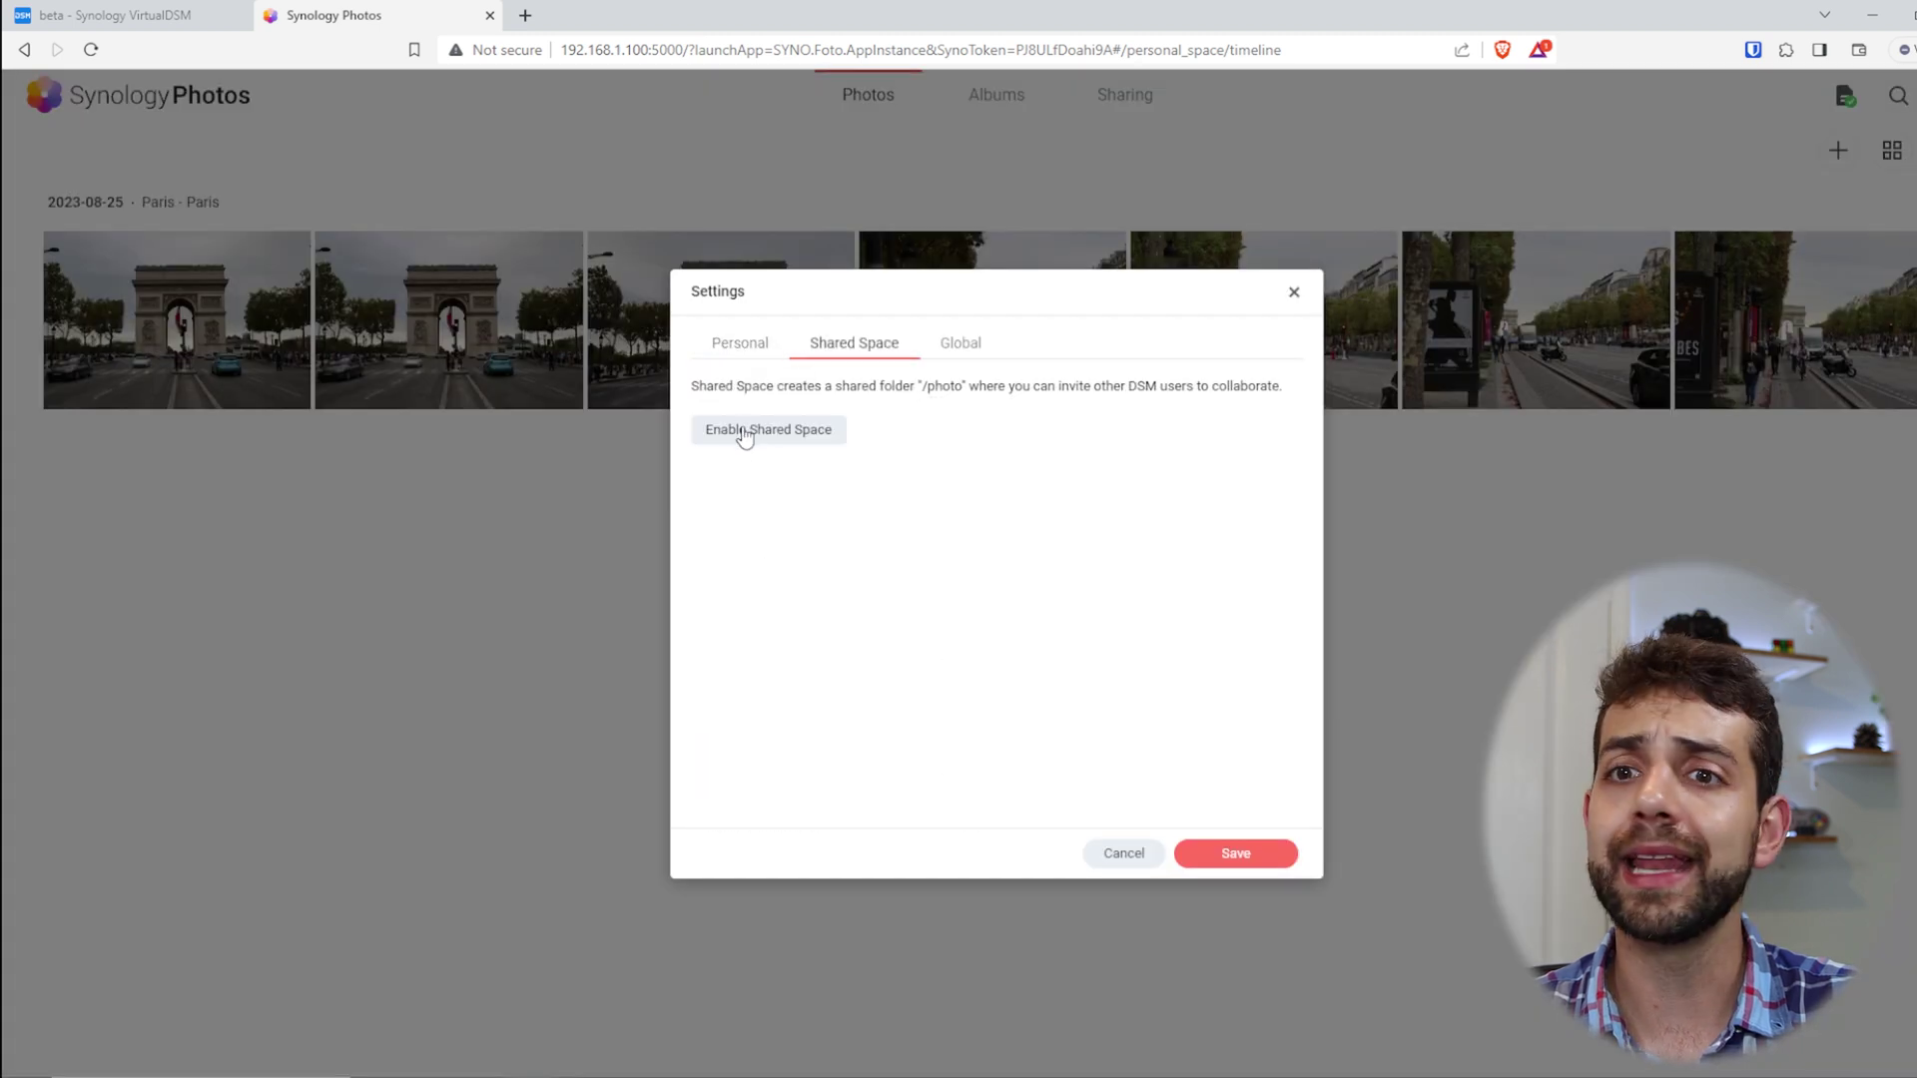
{"action": "left_click", "coordinate": [786, 429]}
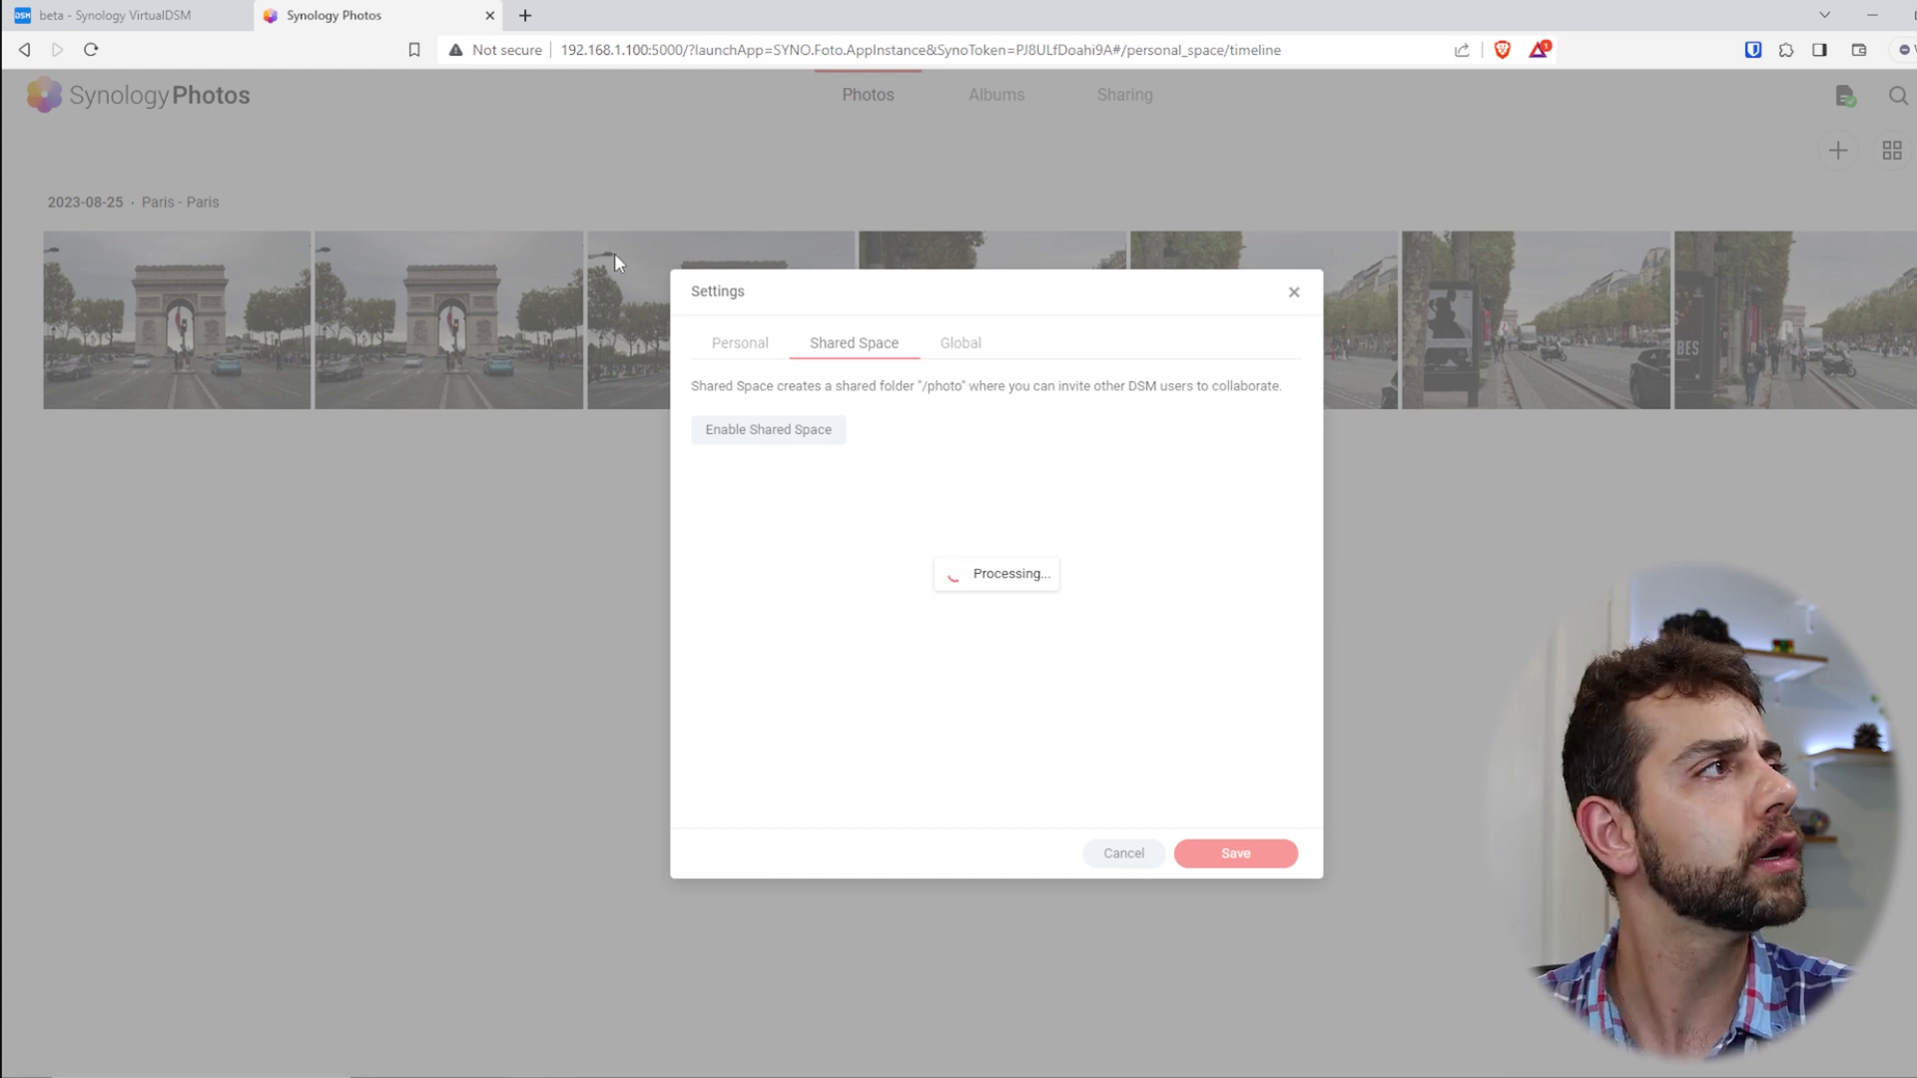
Switch to the DSM Control Panel and grant the local user listed below admin Read/Write permission on the photo shared folder
{"action": "left_click", "coordinate": [88, 10]}
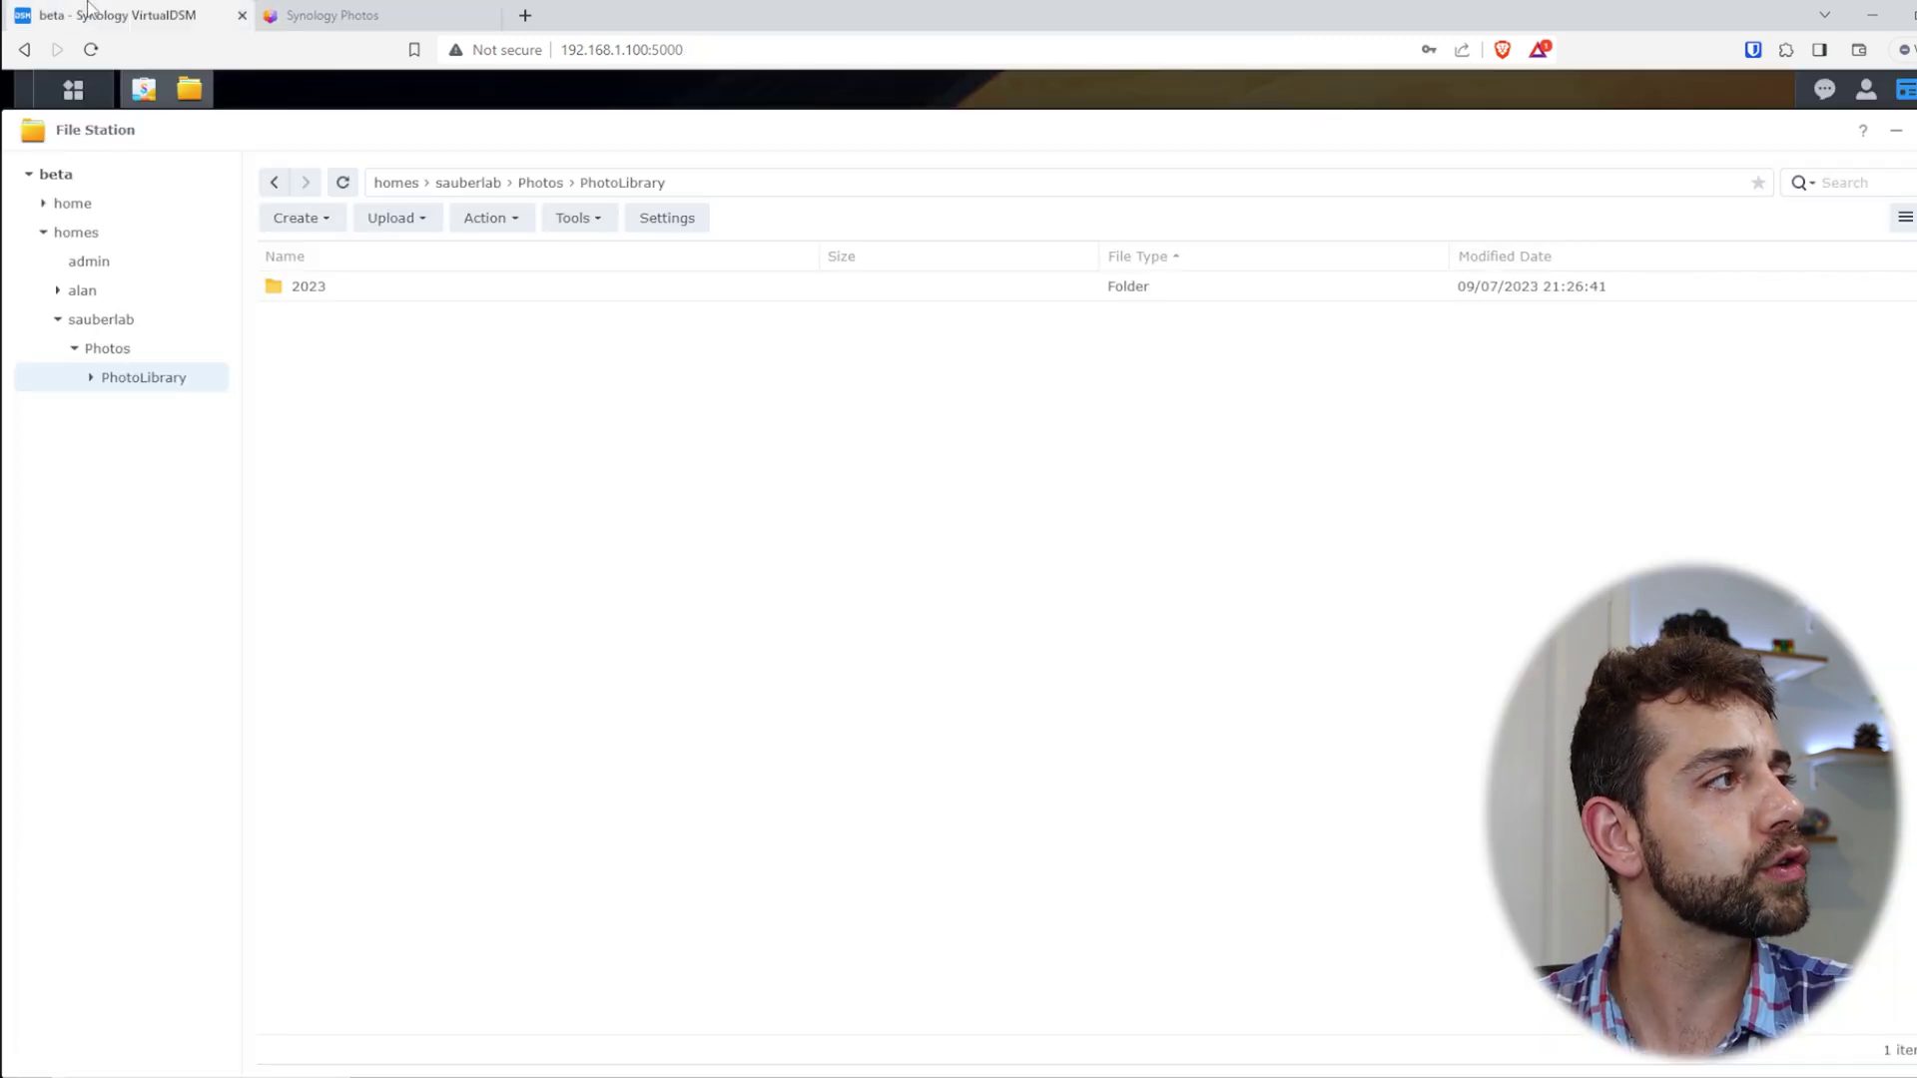
{"action": "left_click", "coordinate": [86, 96]}
{"action": "left_click", "coordinate": [579, 252]}
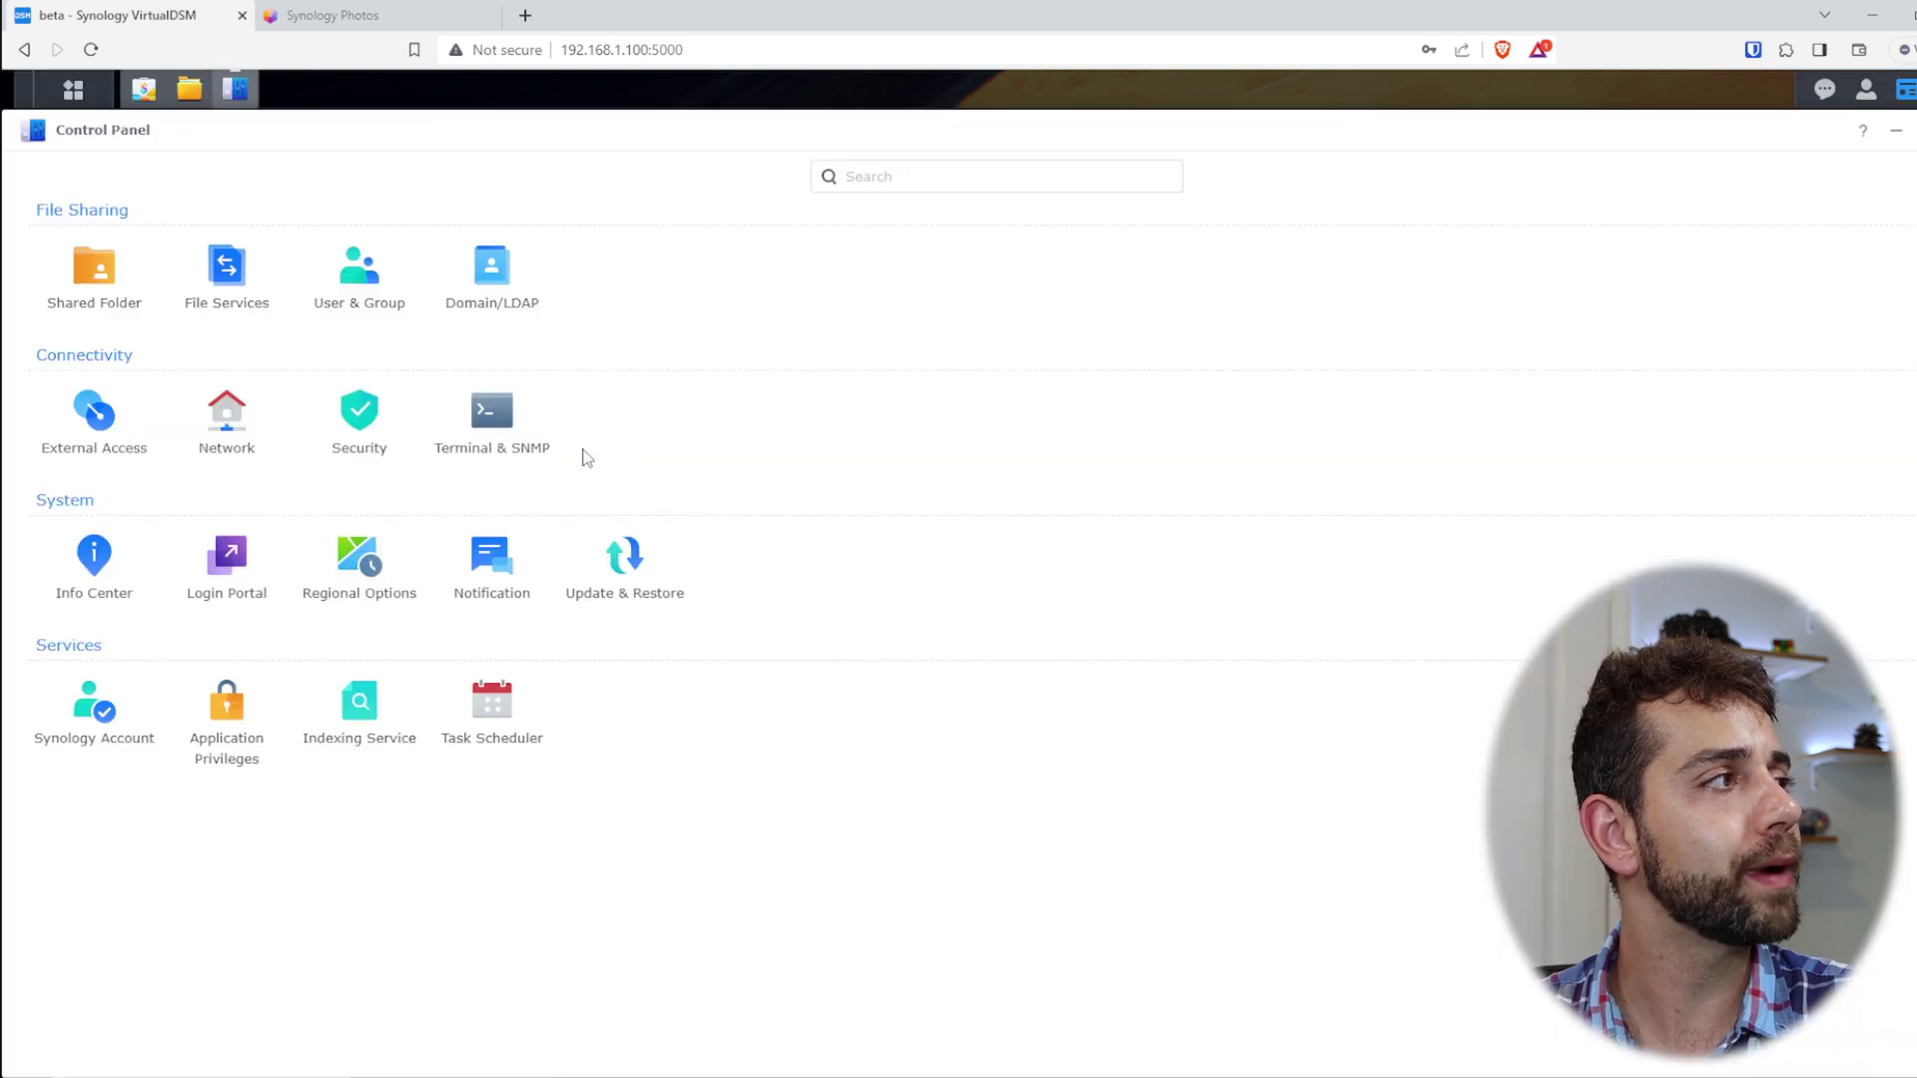
{"action": "left_click", "coordinate": [94, 274]}
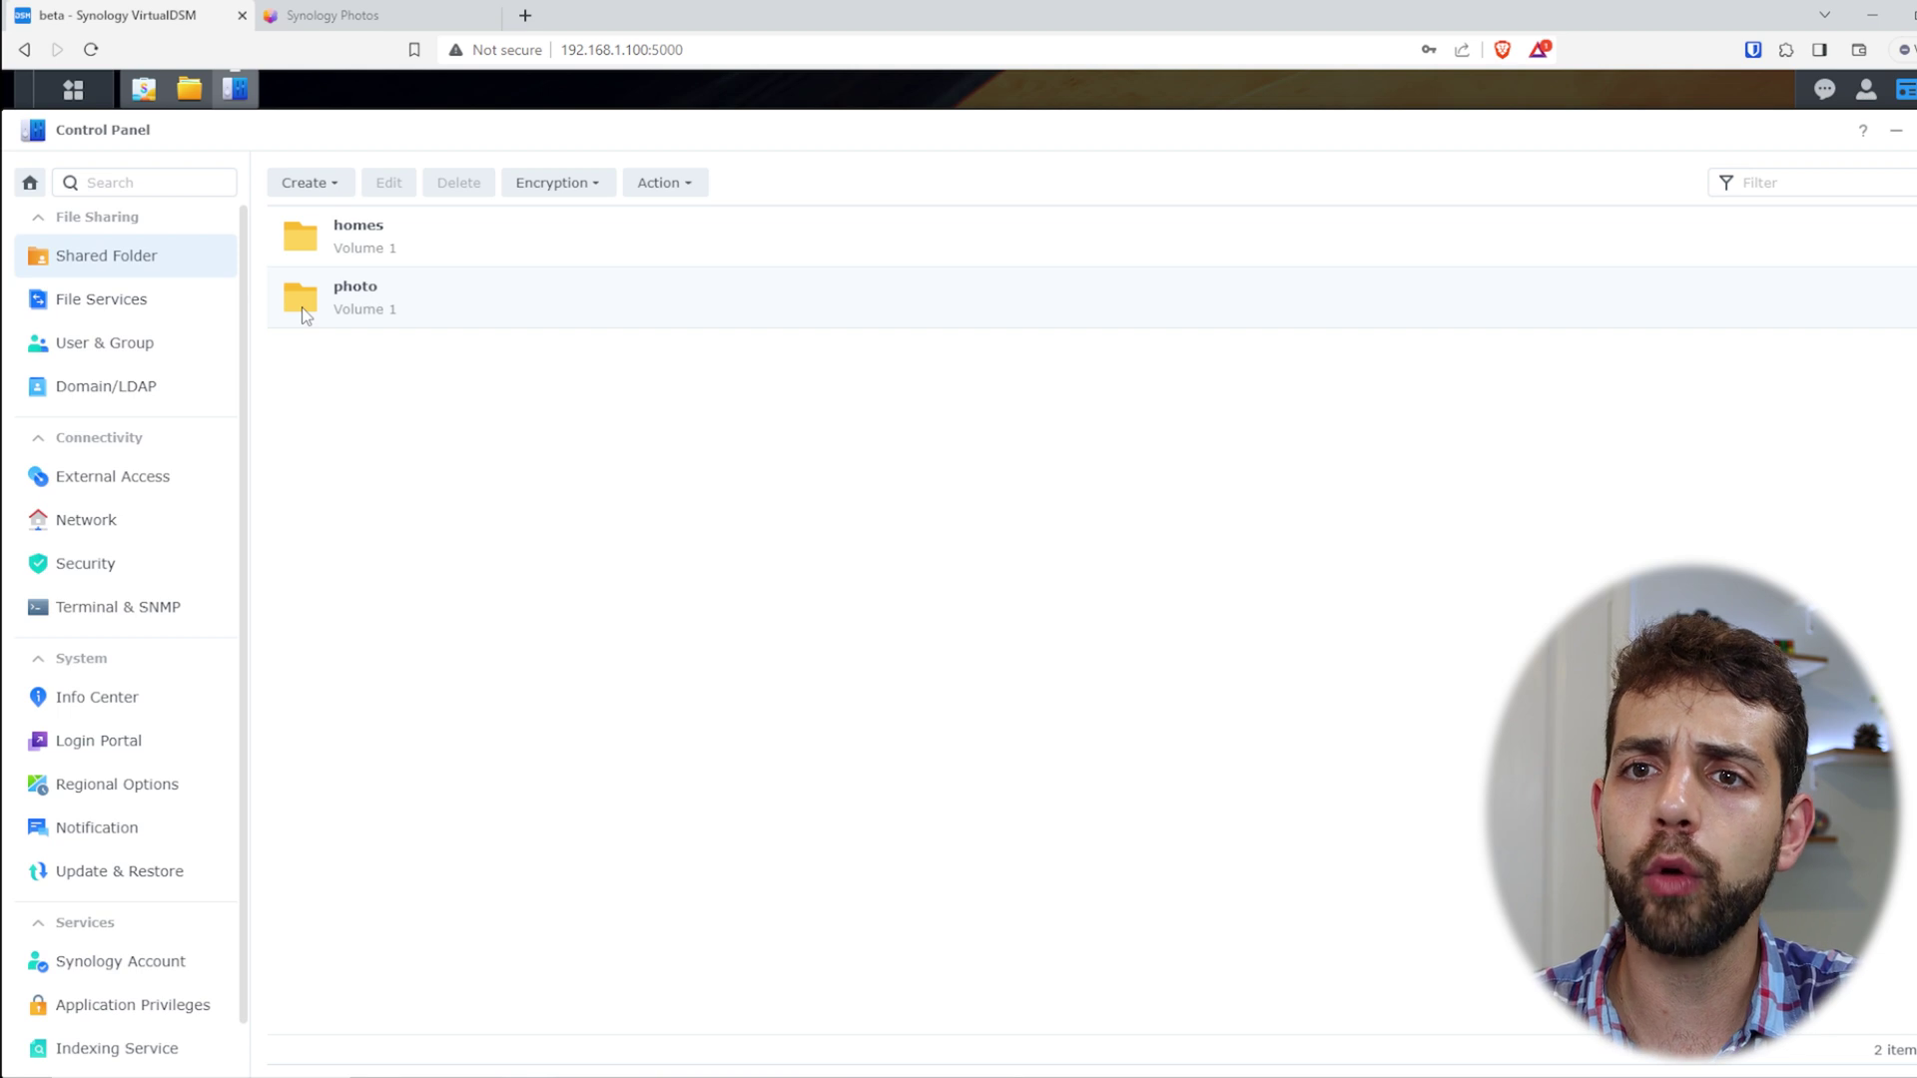
{"action": "left_click", "coordinate": [394, 321]}
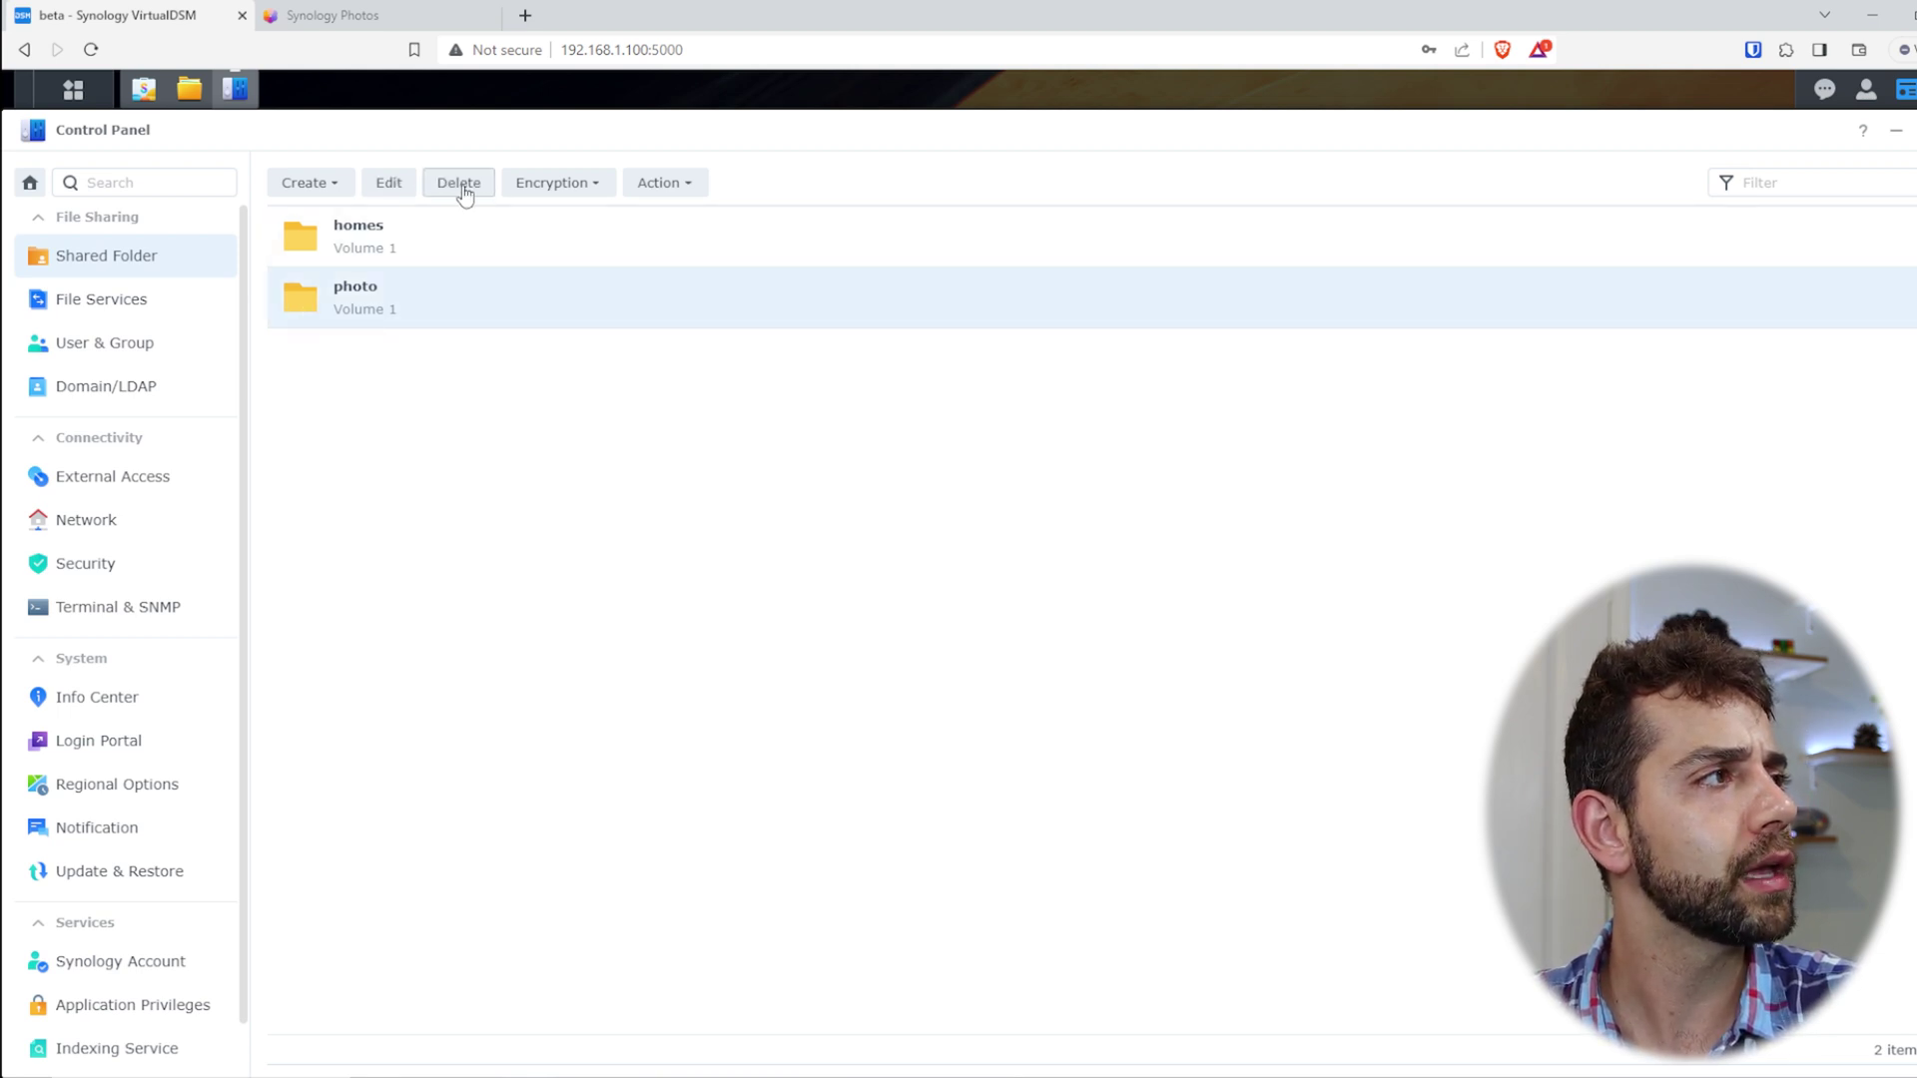
{"action": "left_click", "coordinate": [378, 186]}
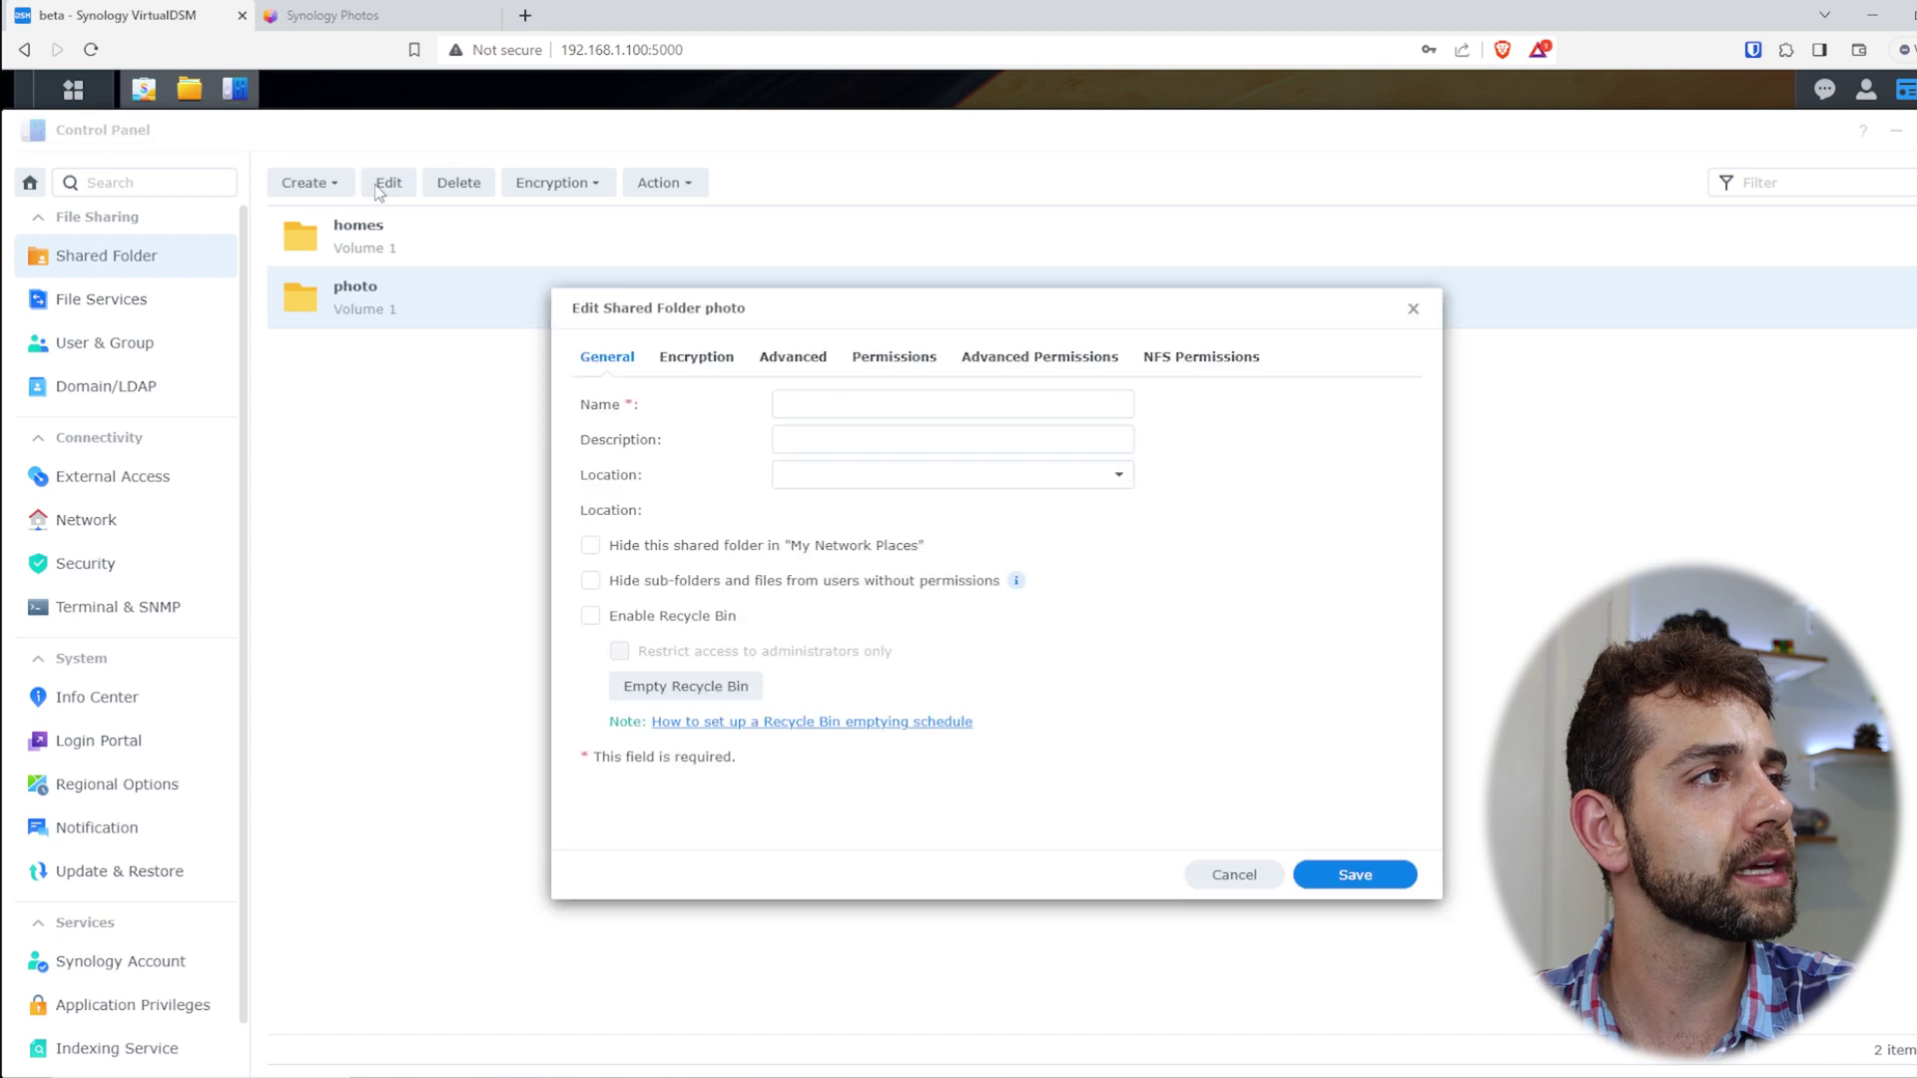
{"action": "left_click", "coordinate": [920, 370]}
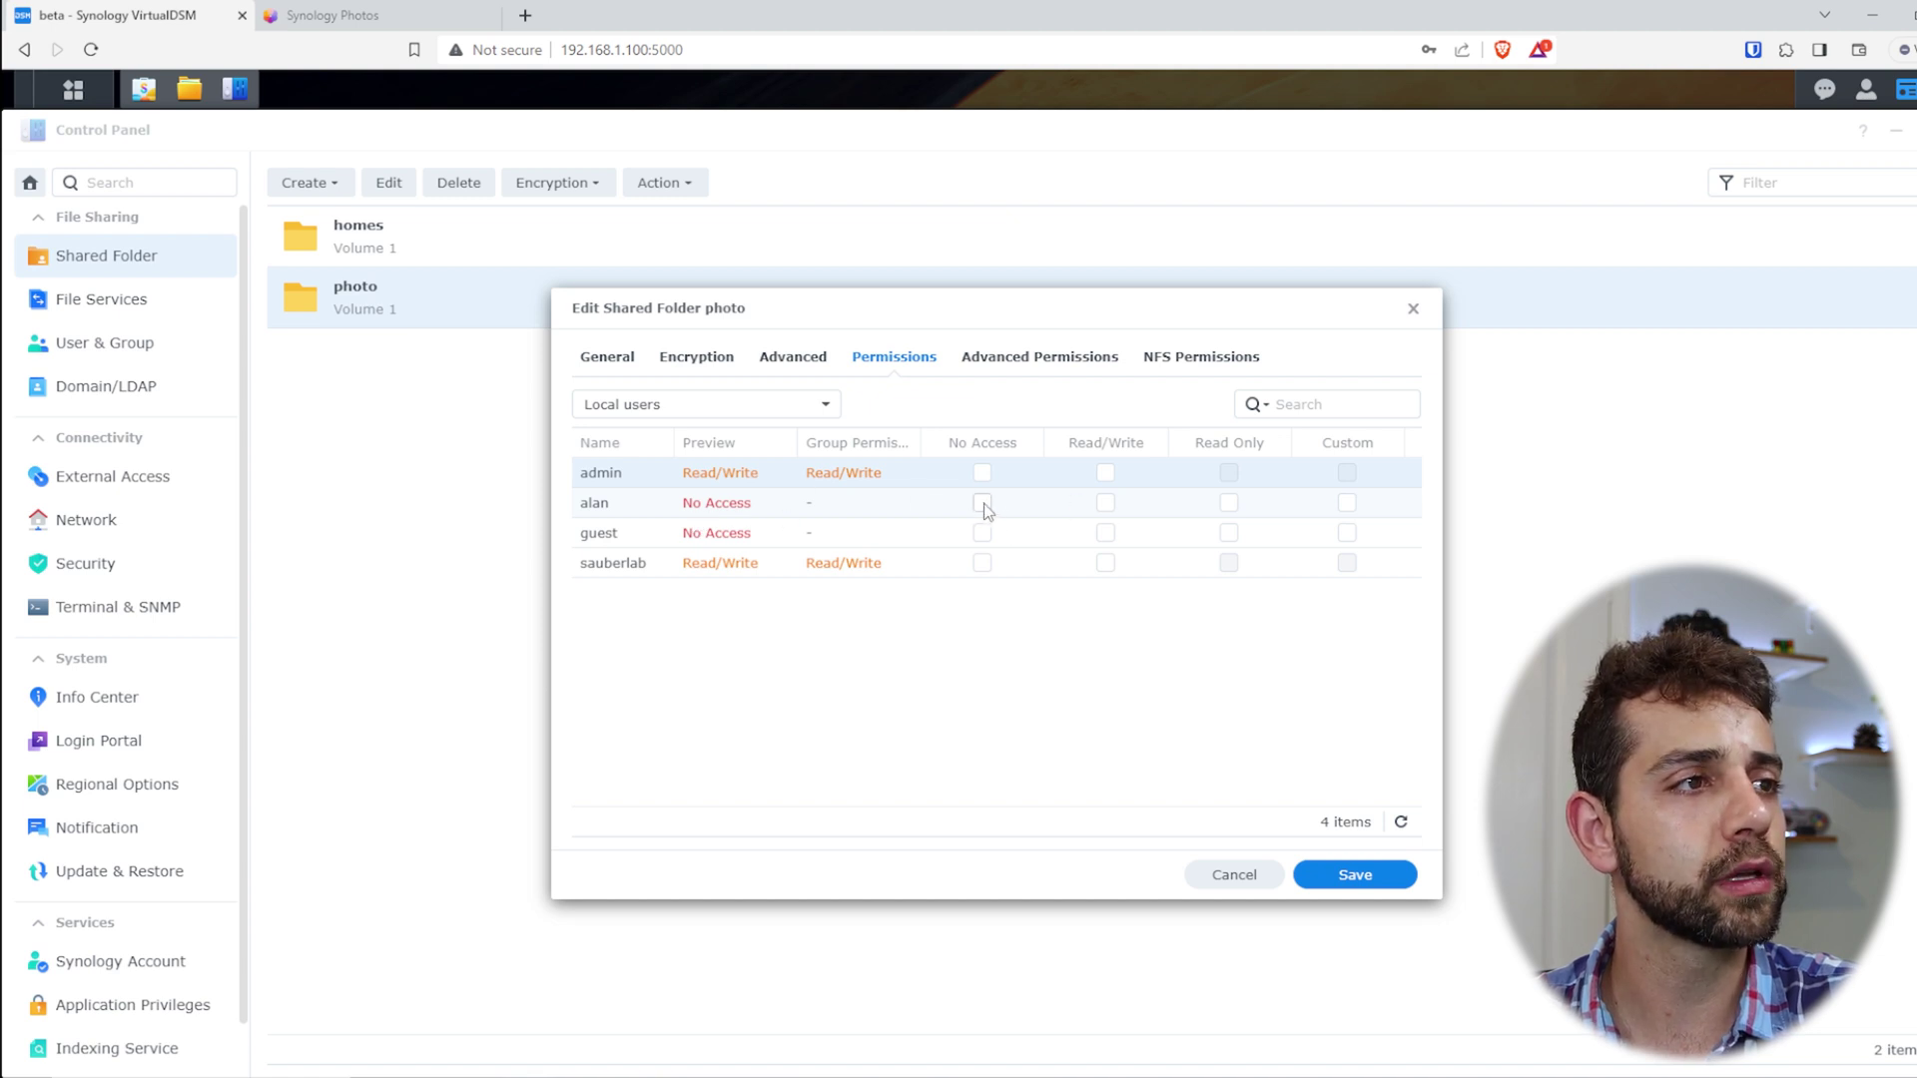
{"action": "left_click", "coordinate": [1105, 502]}
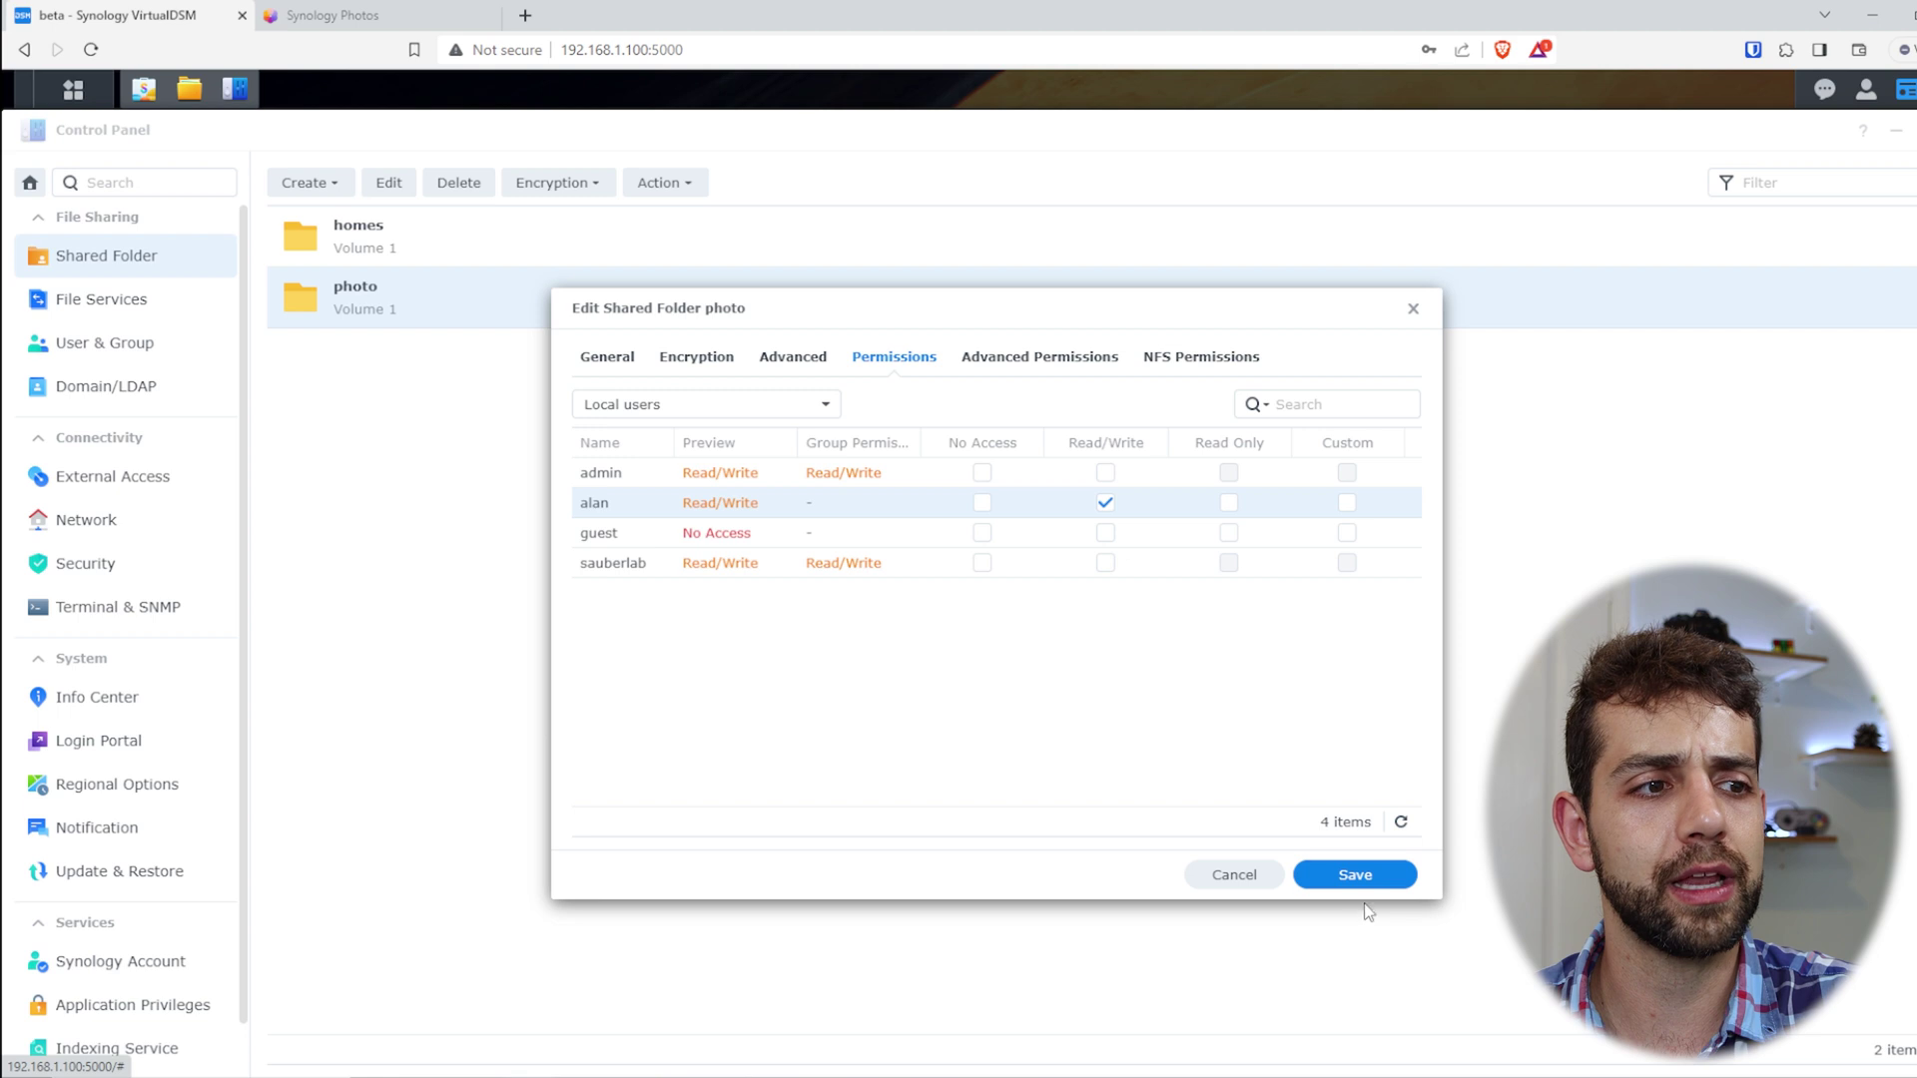
{"action": "left_click", "coordinate": [1355, 875]}
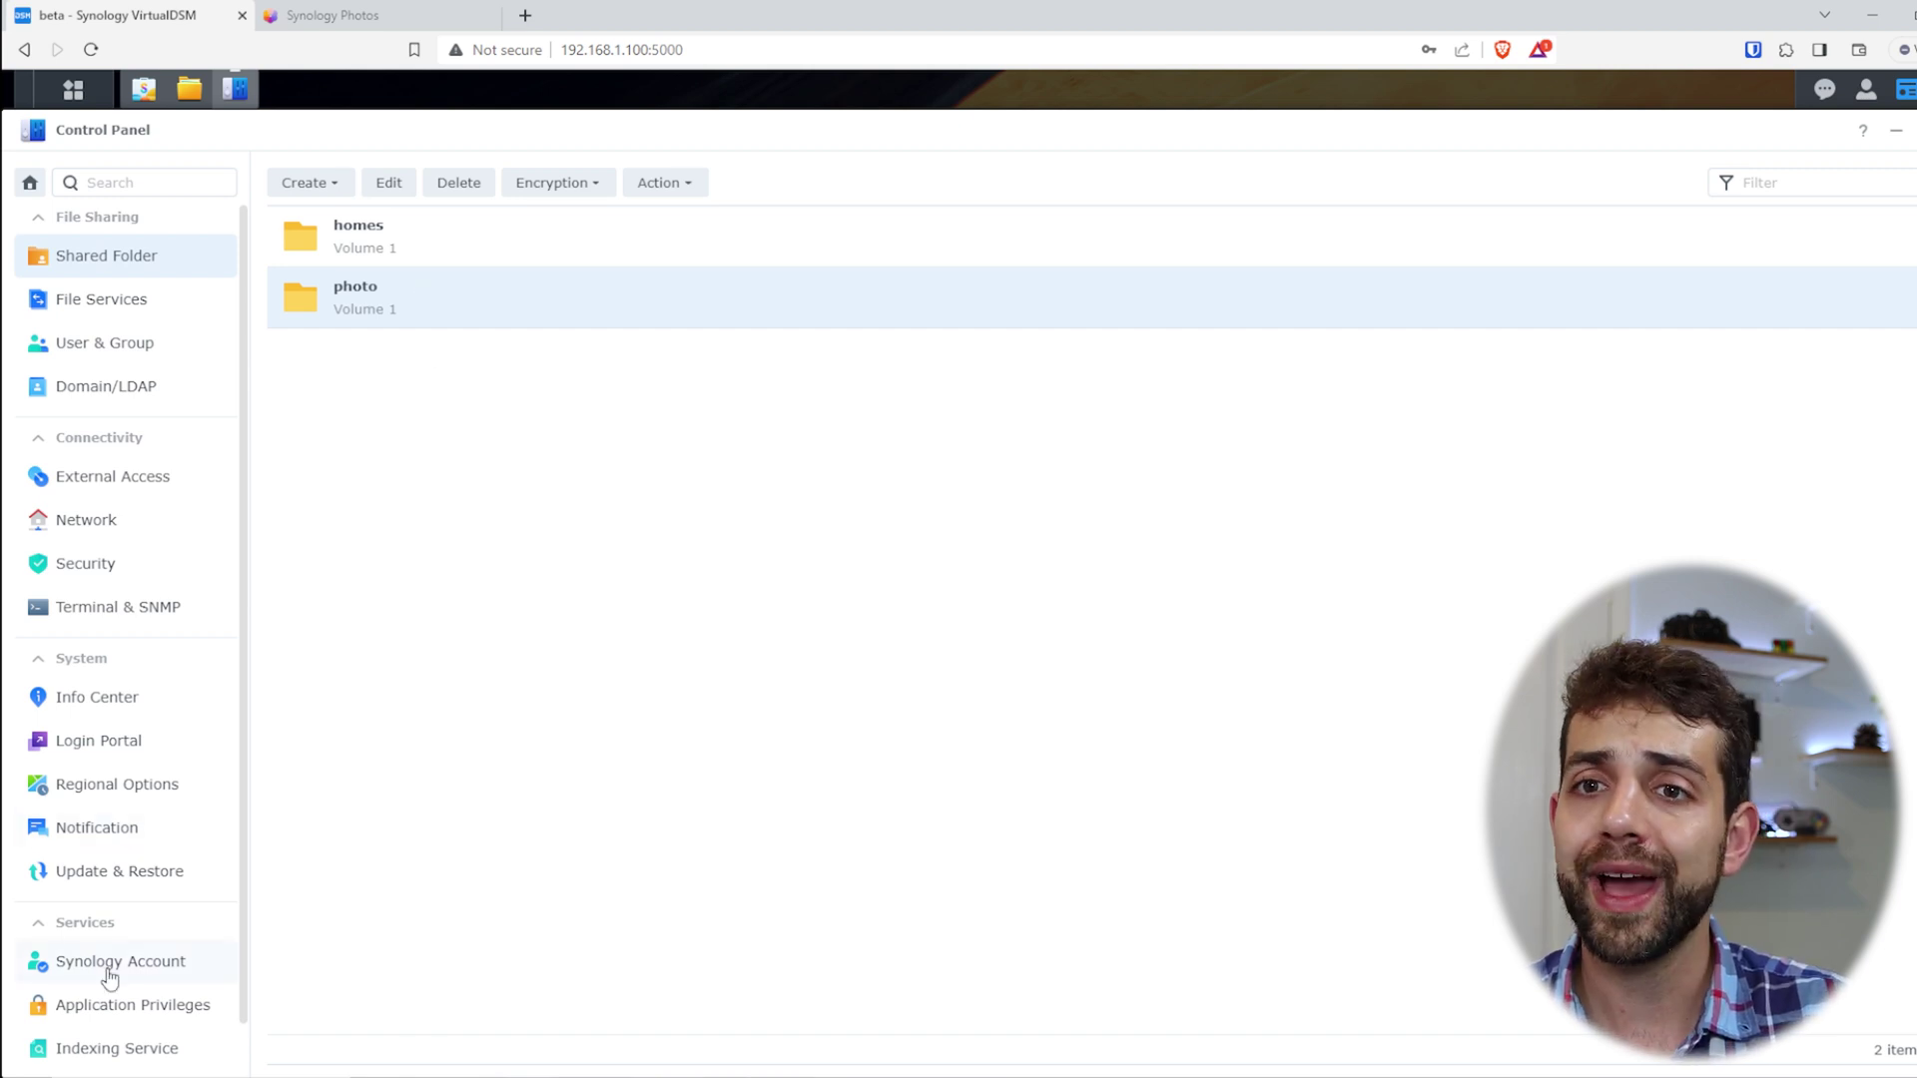
Check the application permissions in the account settings of the user listed below admin, and leave them unsaved
{"action": "left_click", "coordinate": [150, 344]}
{"action": "left_click", "coordinate": [369, 328]}
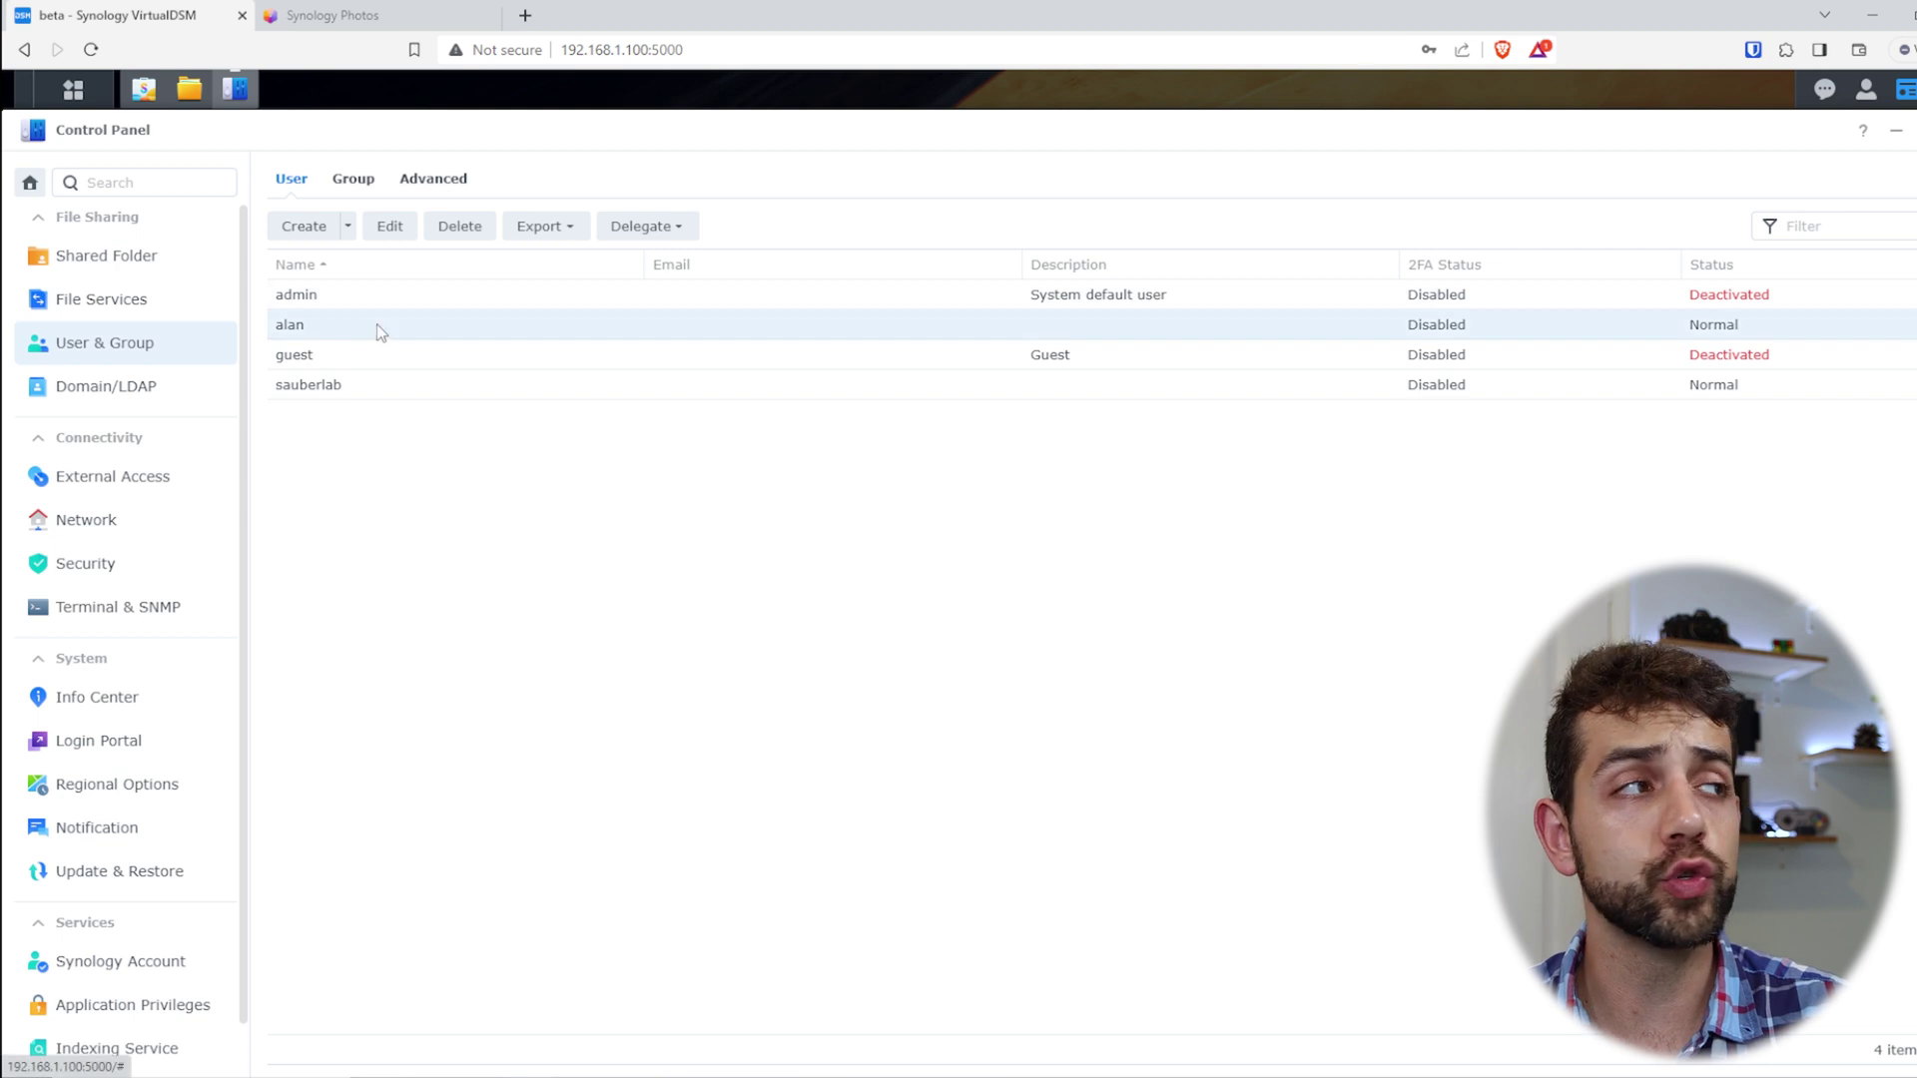
{"action": "left_click", "coordinate": [399, 227]}
{"action": "left_click", "coordinate": [937, 358]}
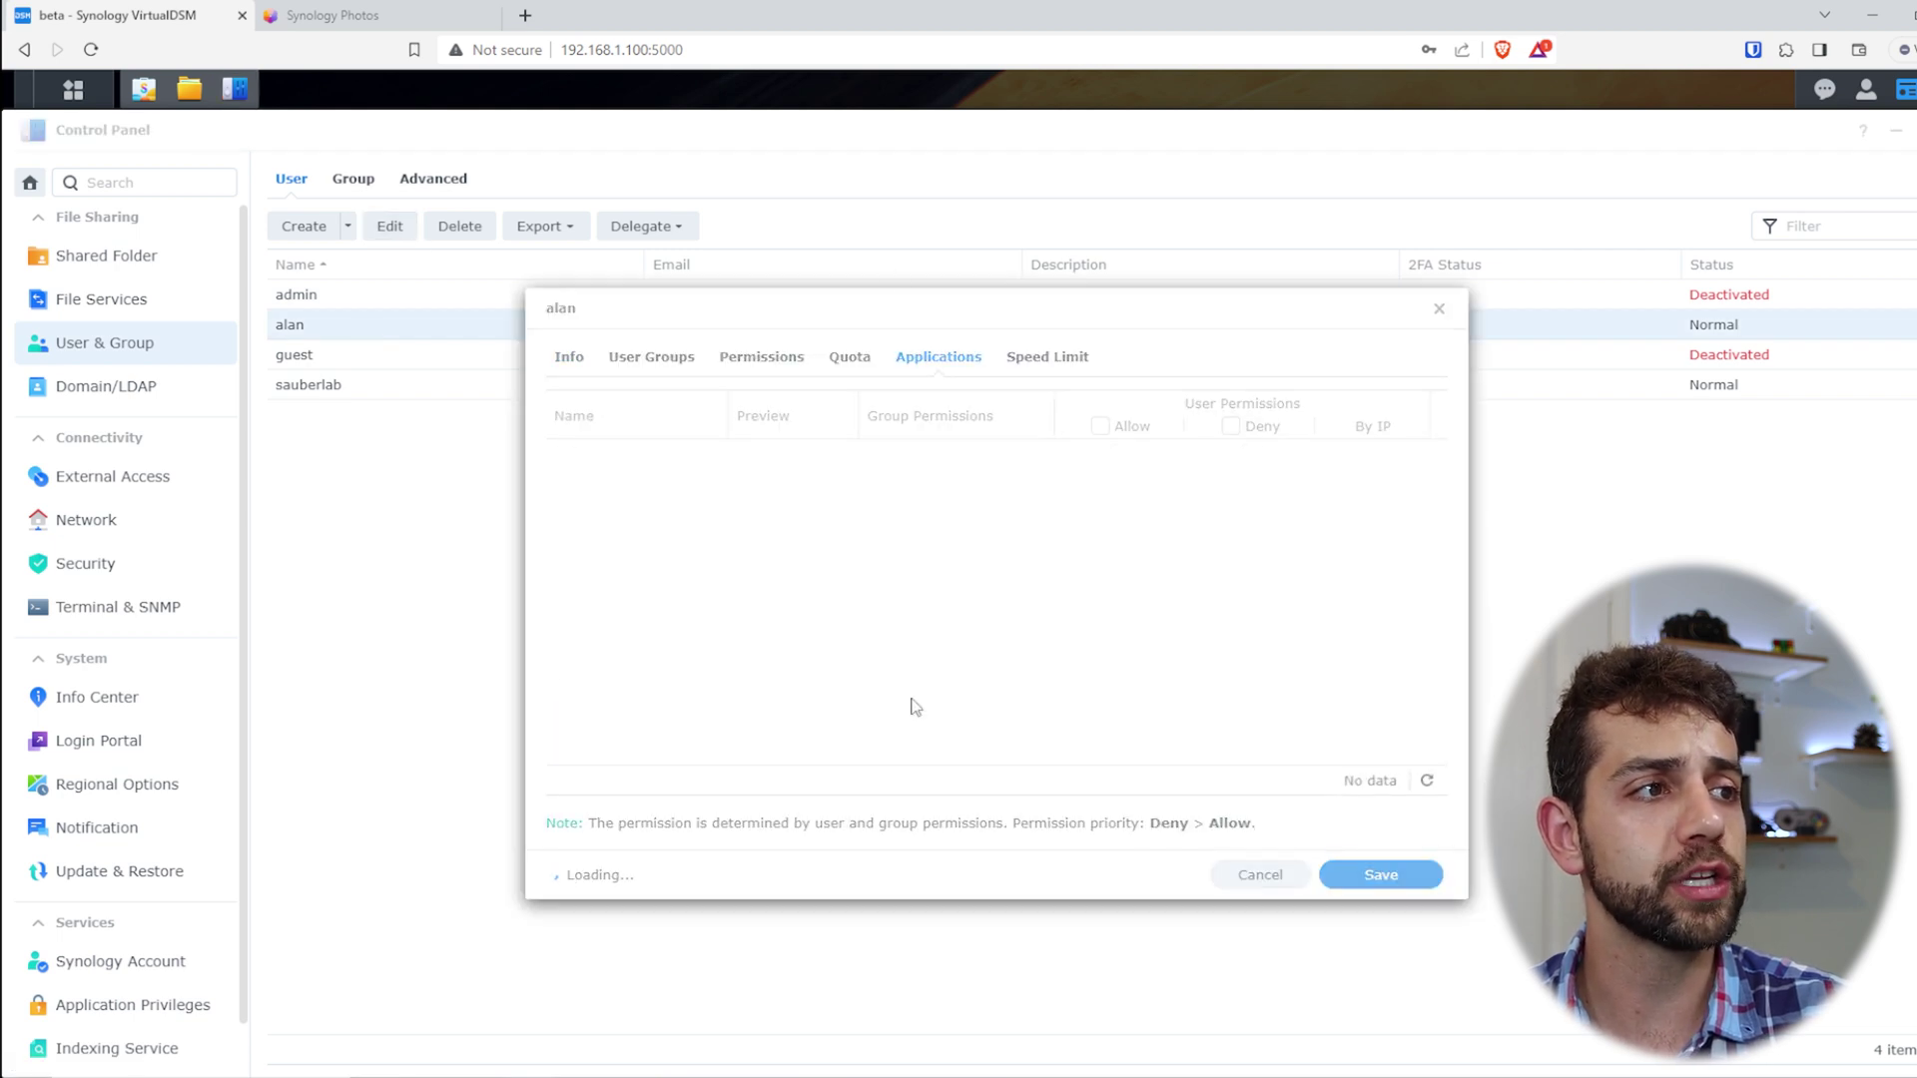
{"action": "left_click", "coordinate": [1264, 882]}
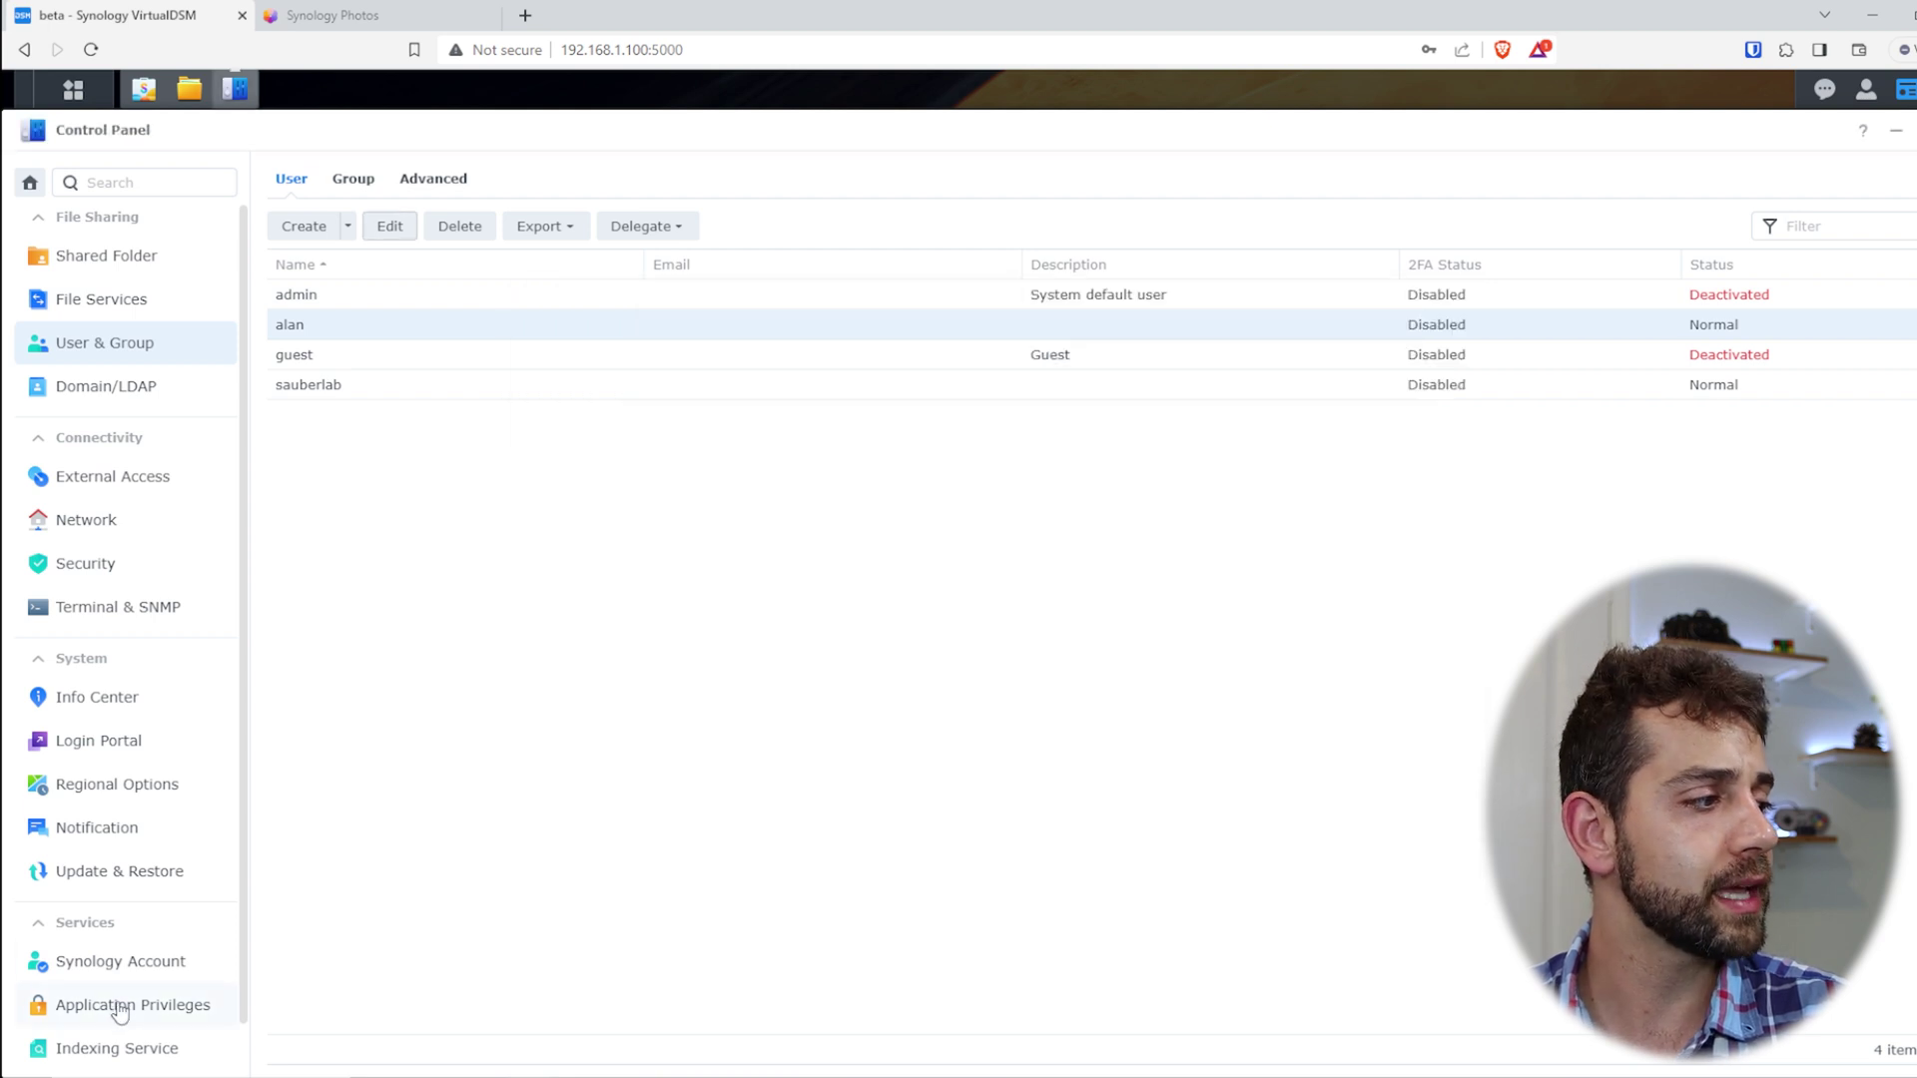
Allow the local user listed below admin to use Synology Photos in the application privileges and save
{"action": "scroll", "coordinate": [118, 1016], "scroll_direction": "down", "scroll_amount": 1}
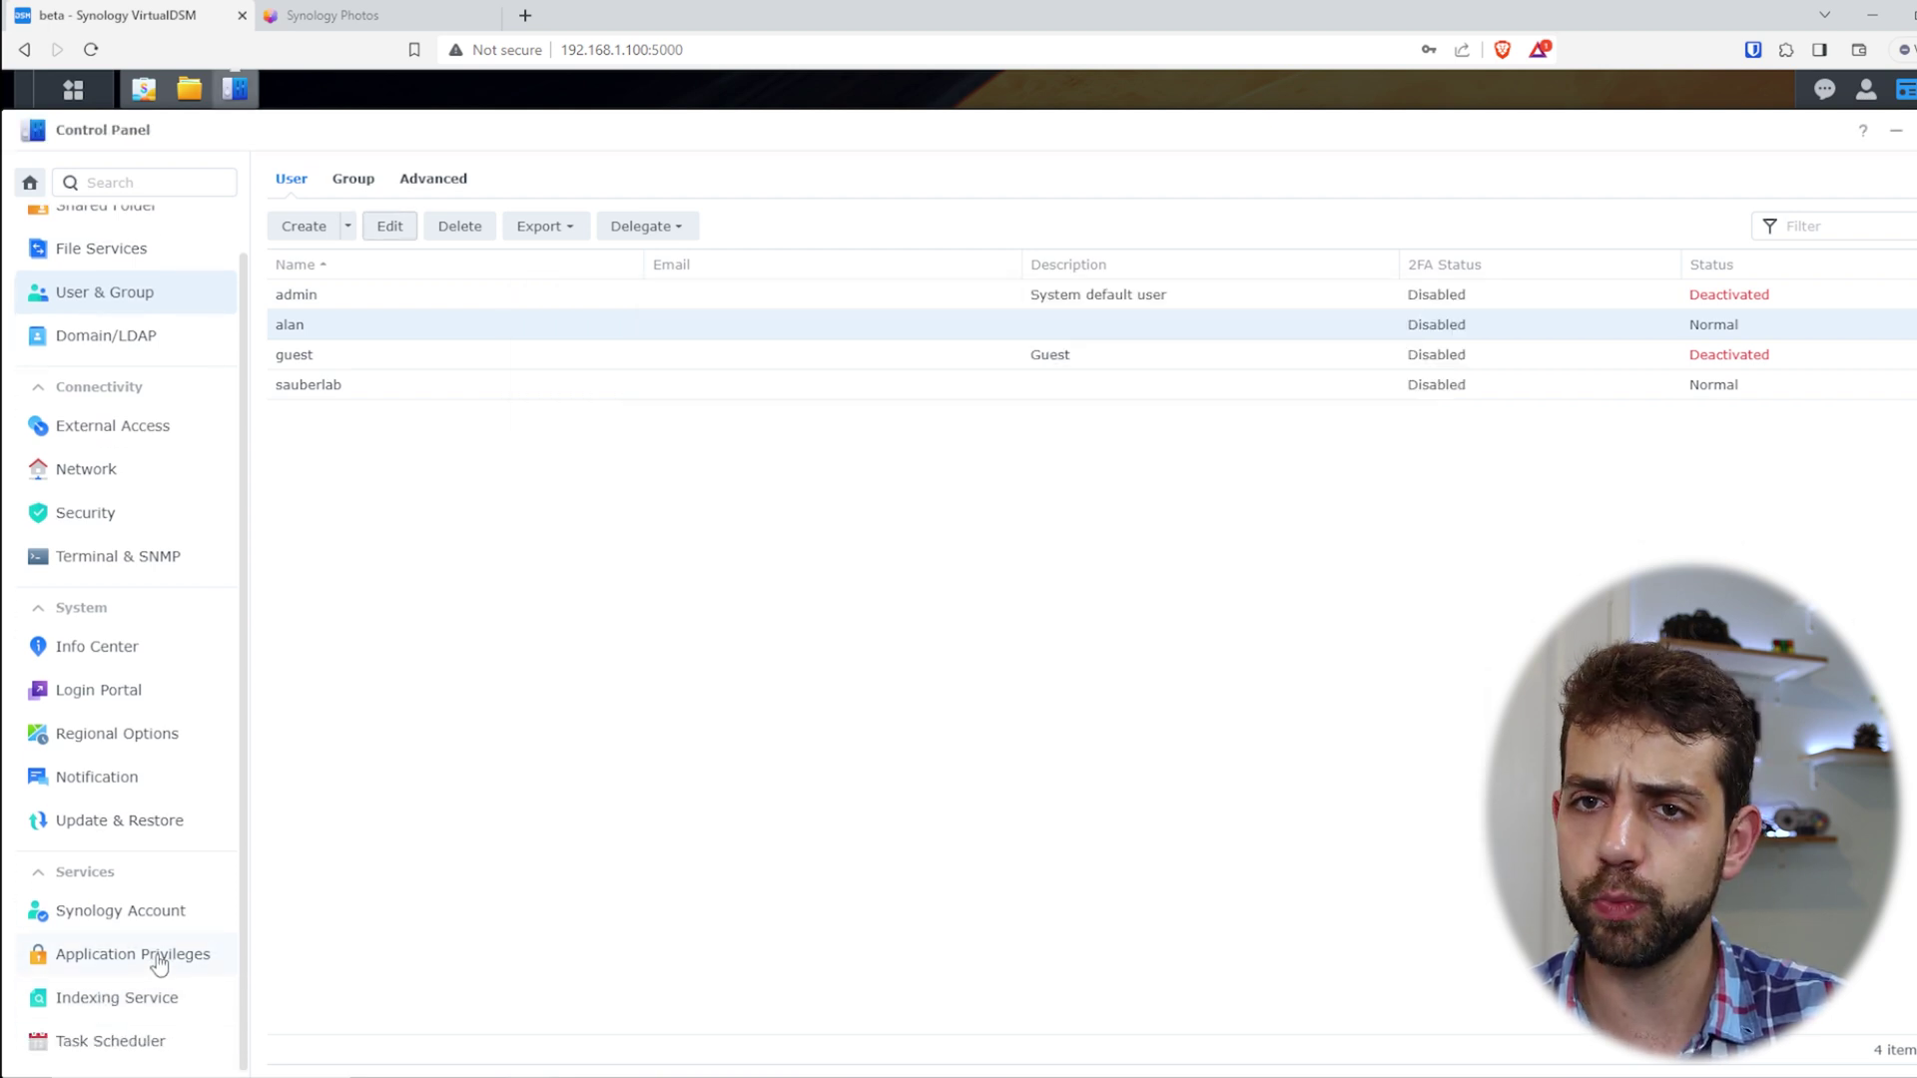
{"action": "left_click", "coordinate": [158, 962]}
{"action": "left_click", "coordinate": [388, 533]}
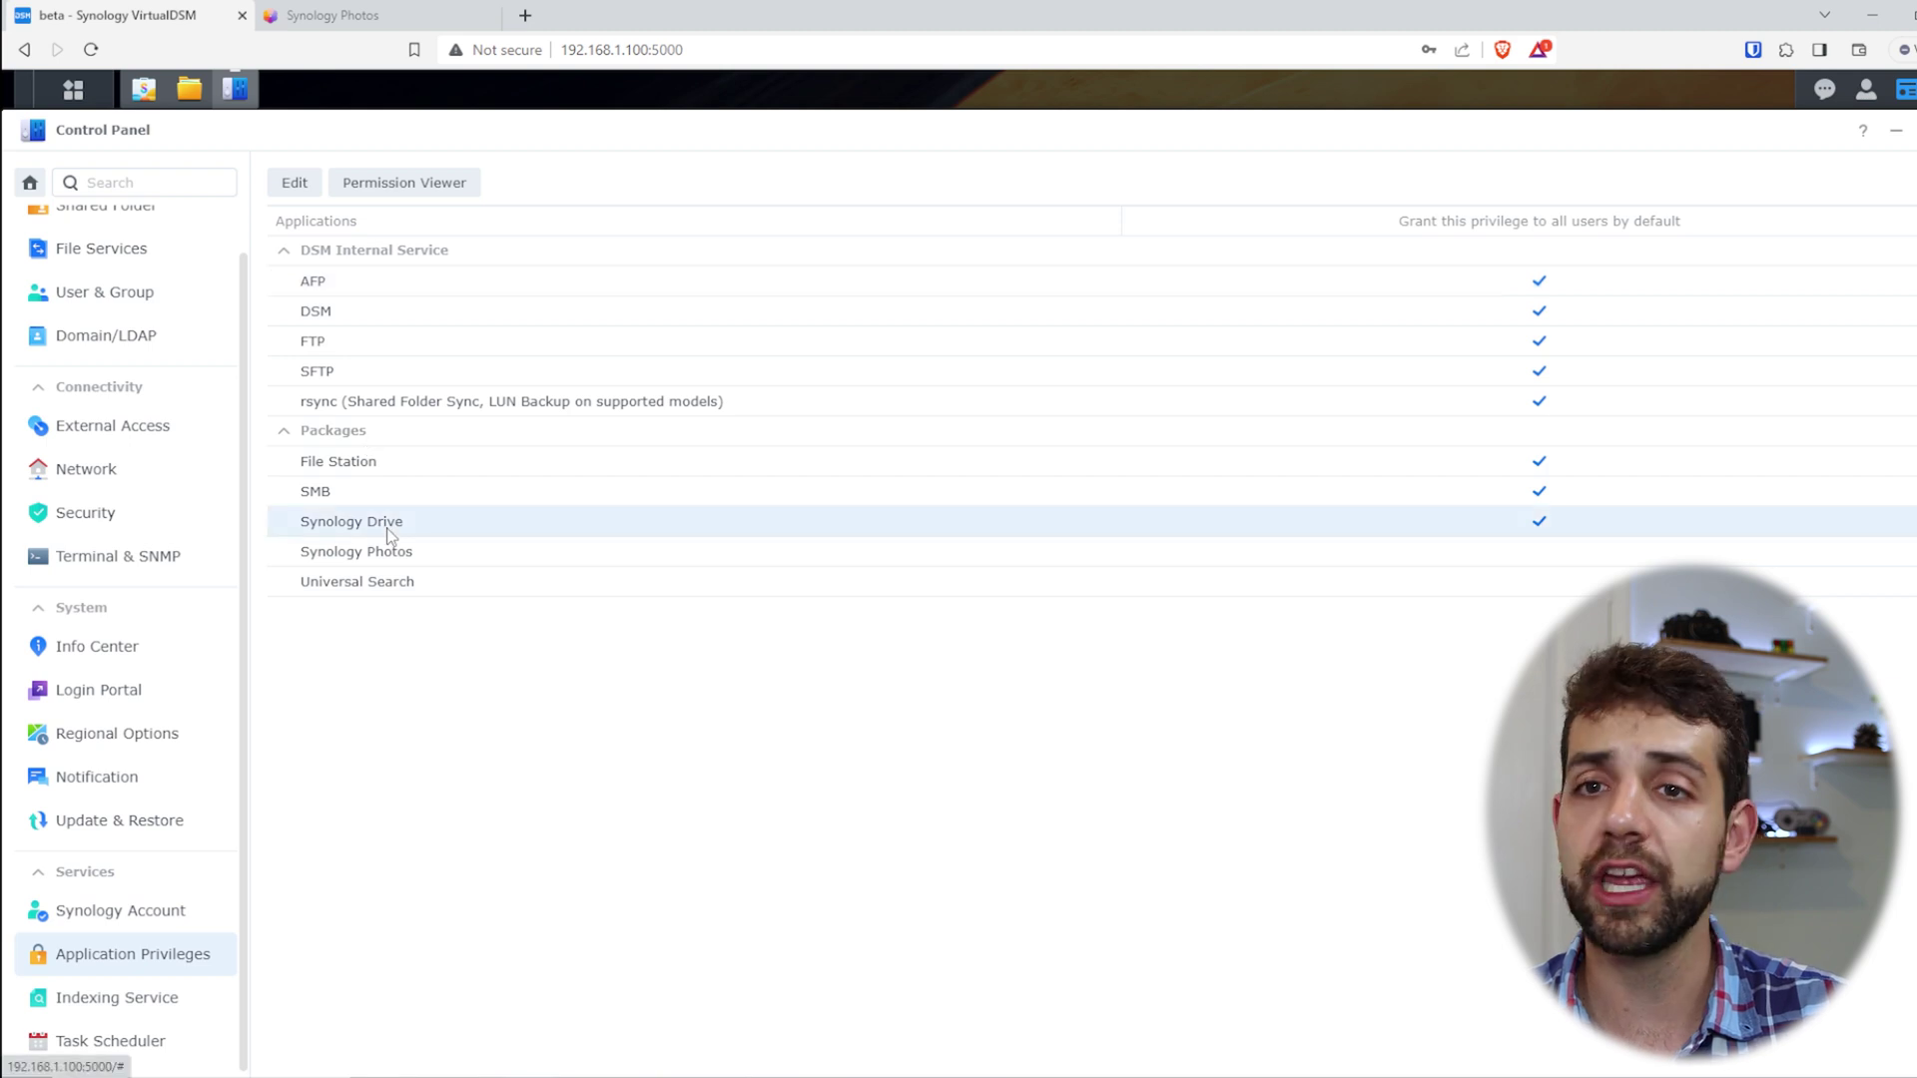
{"action": "left_click", "coordinate": [409, 551]}
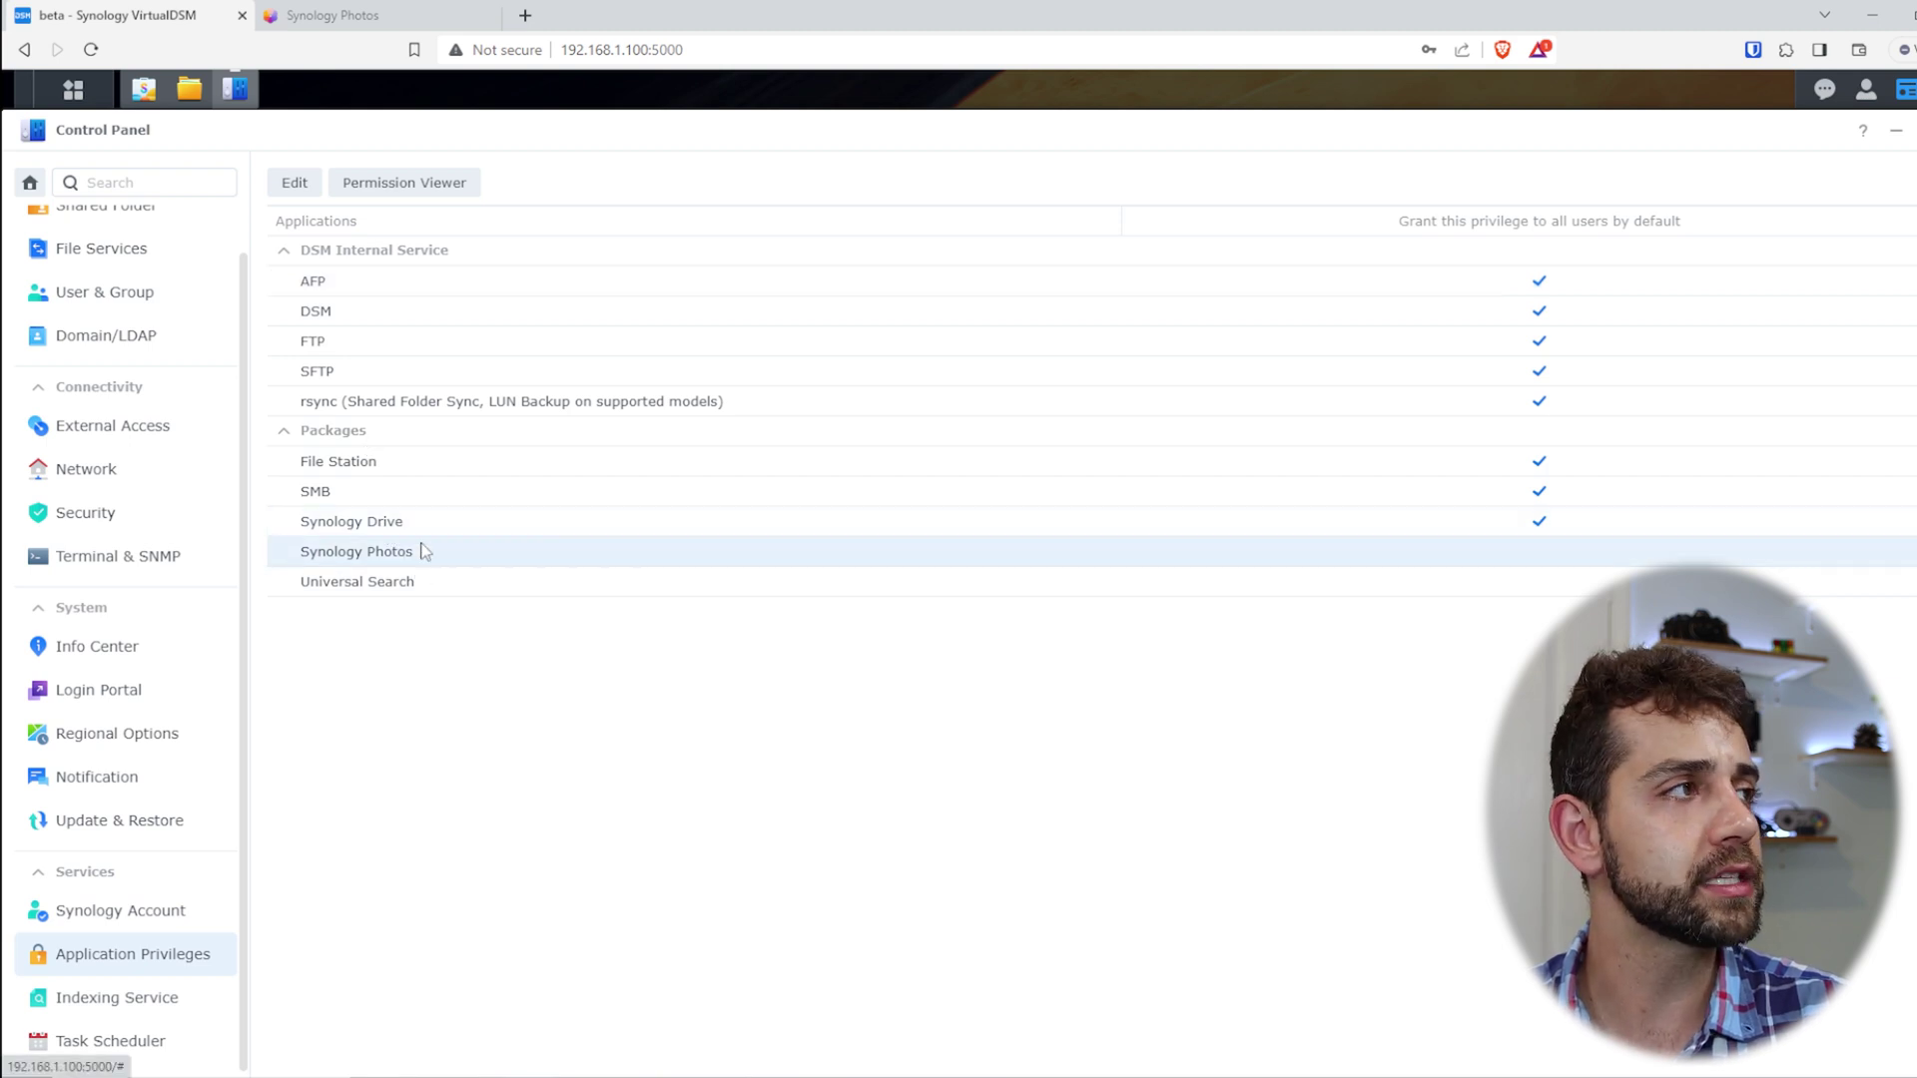
{"action": "left_click", "coordinate": [299, 184]}
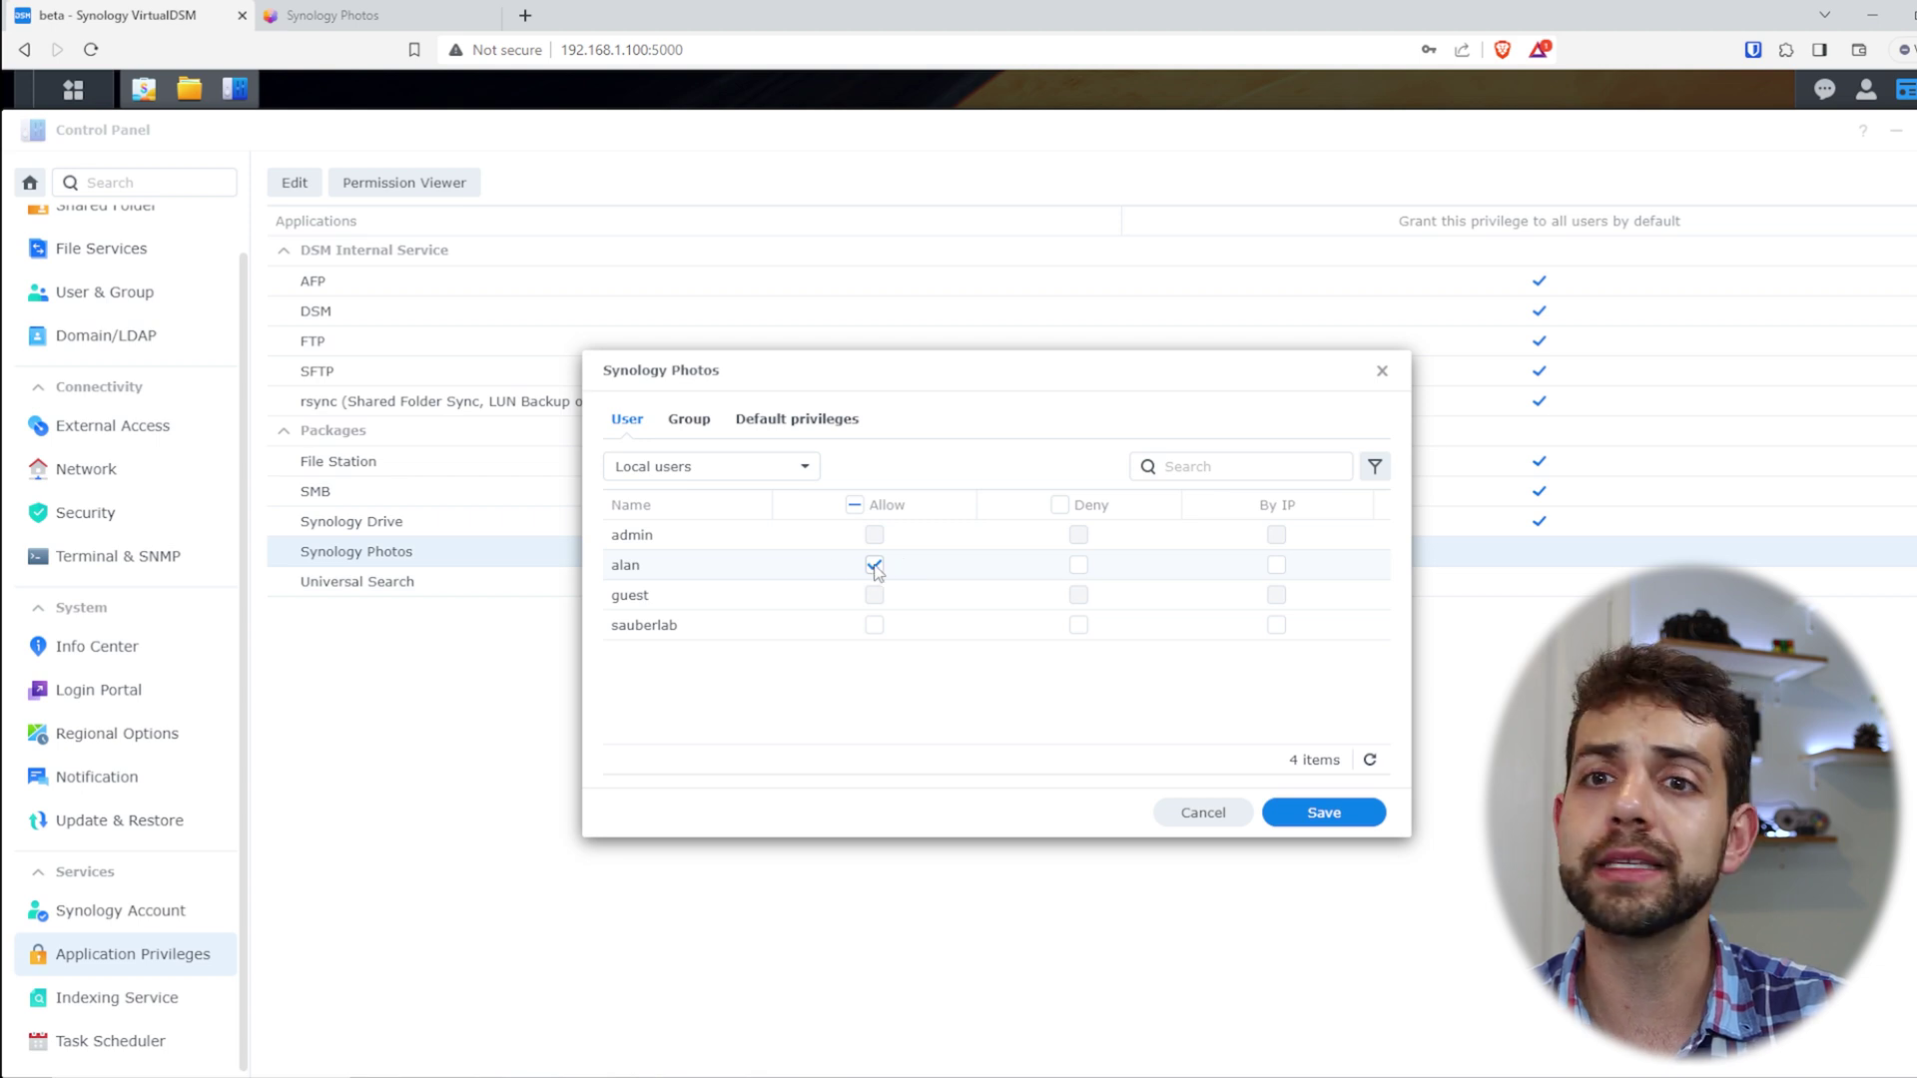
{"action": "left_click", "coordinate": [1322, 820]}
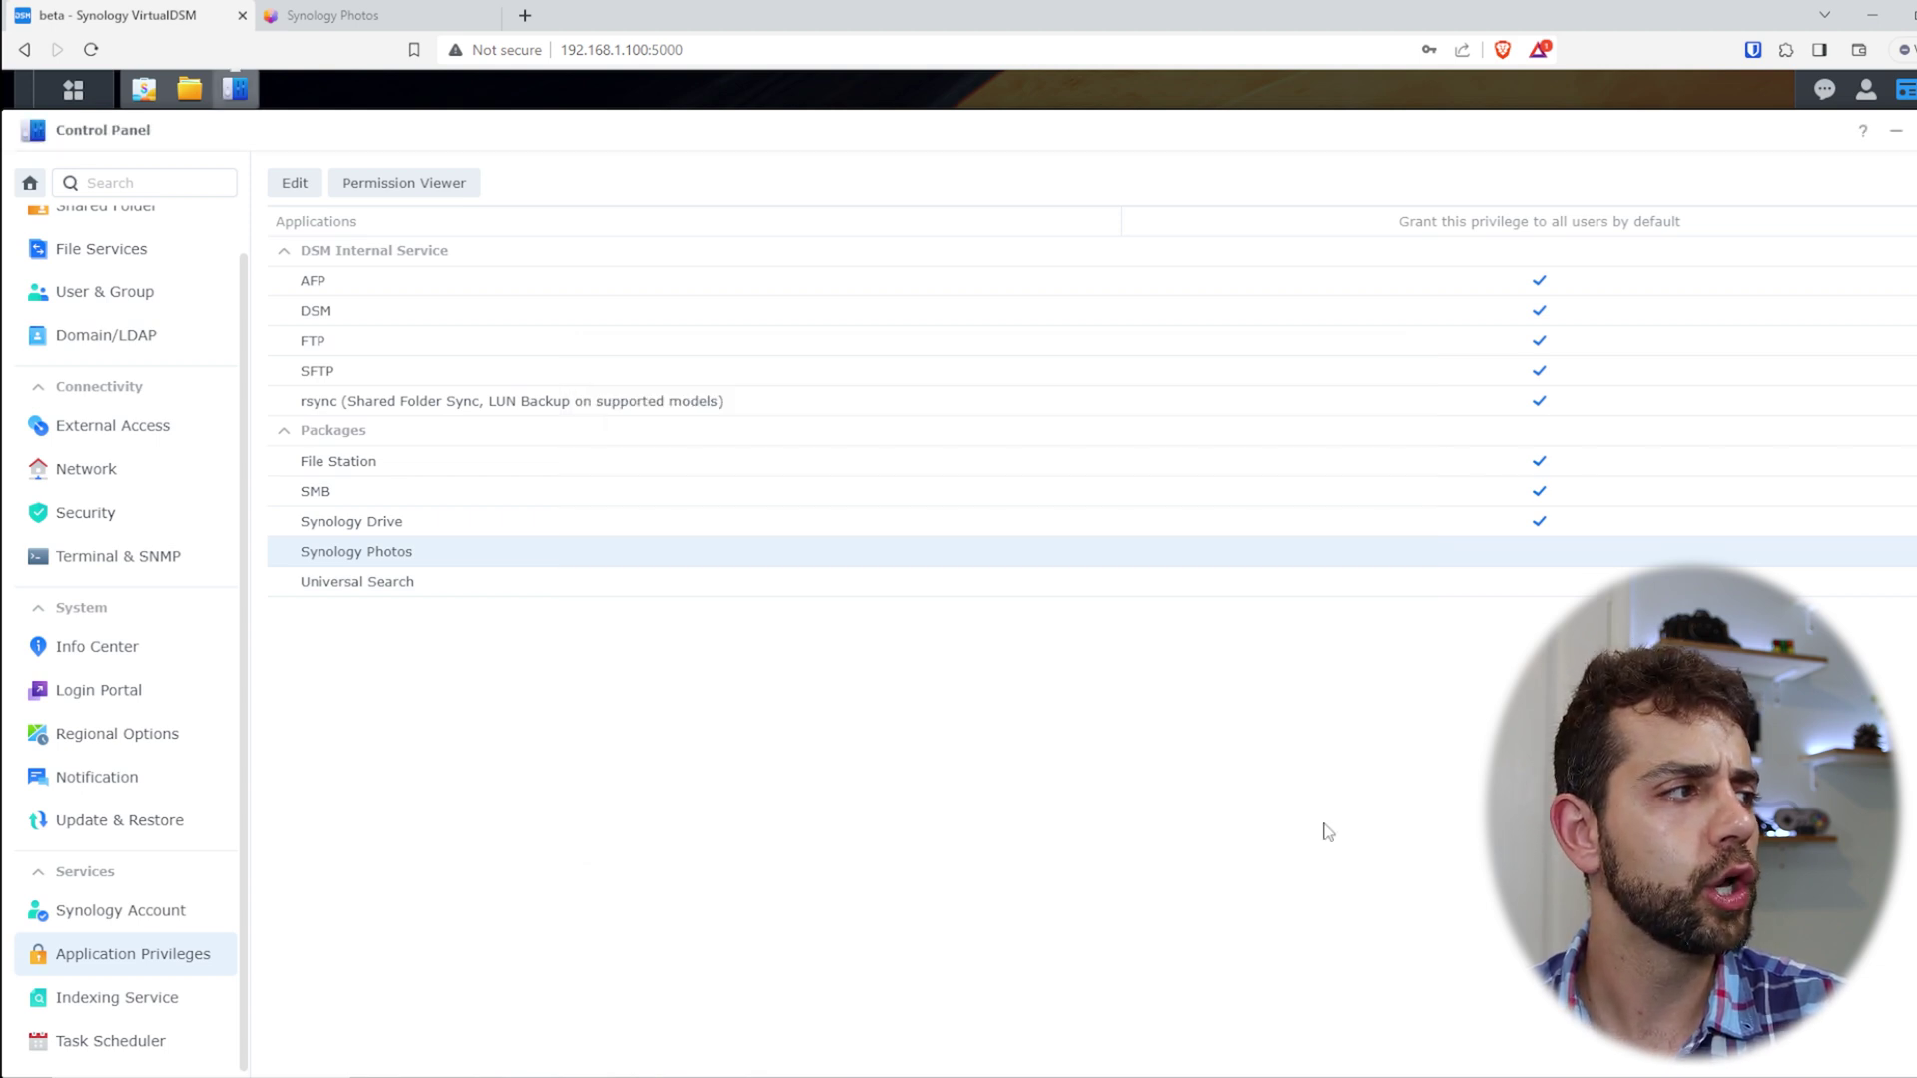
{"action": "left_click", "coordinate": [411, 520]}
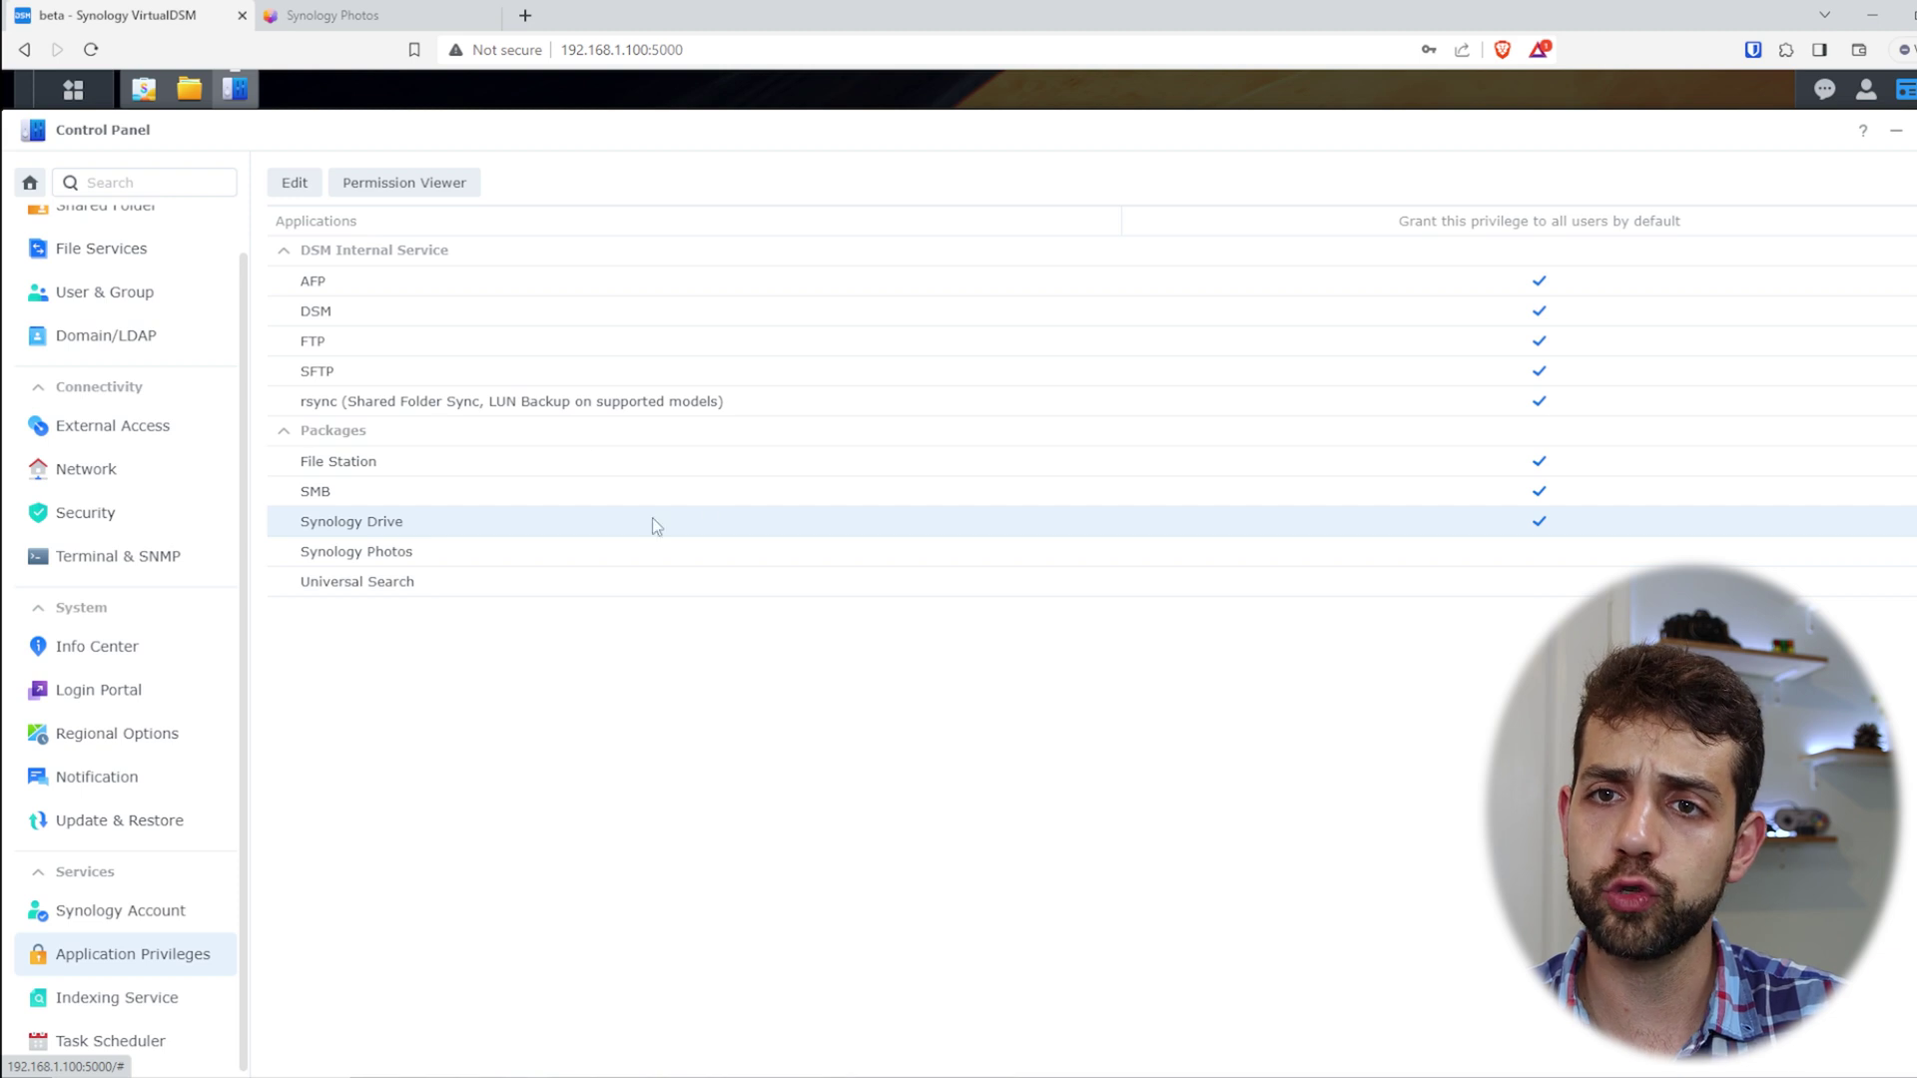
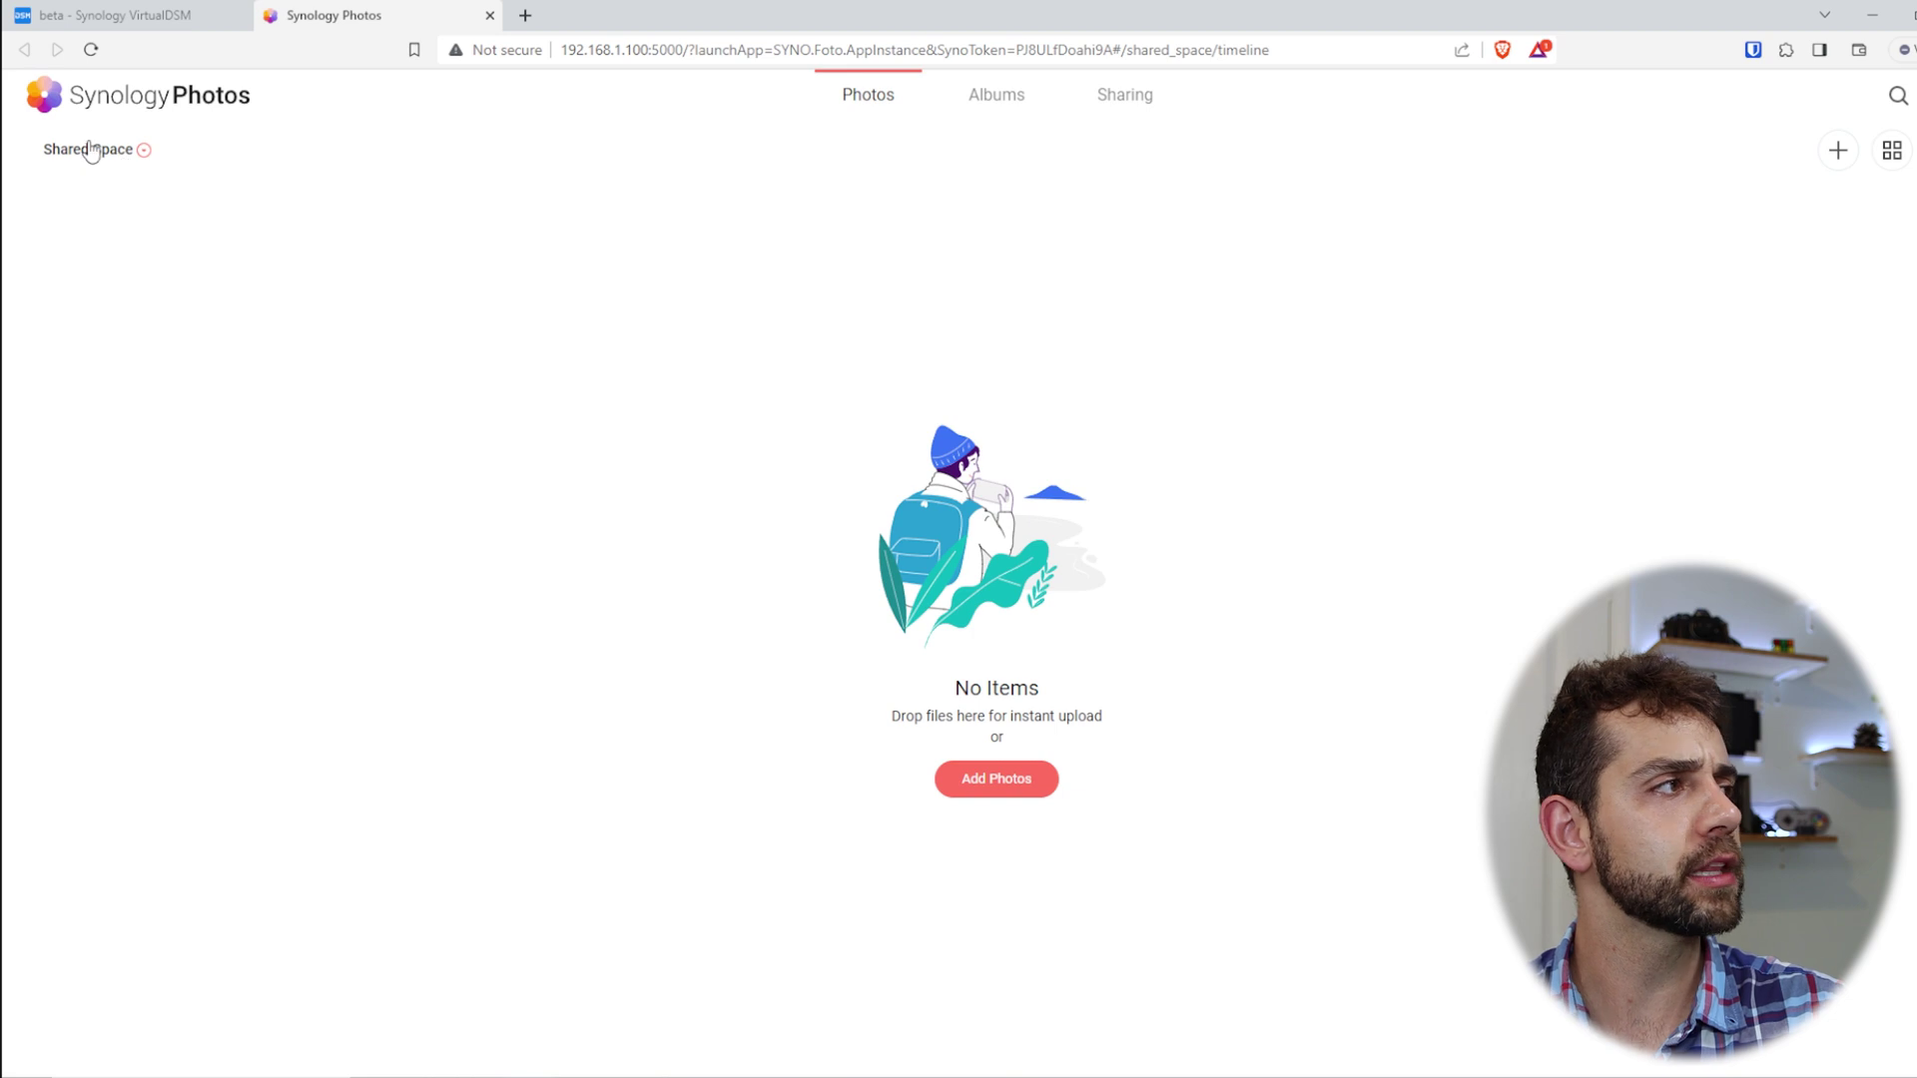
In Synology Photos, switch from Shared Space to Personal Space and show the album overview
{"action": "left_click", "coordinate": [103, 160]}
{"action": "left_click", "coordinate": [117, 188]}
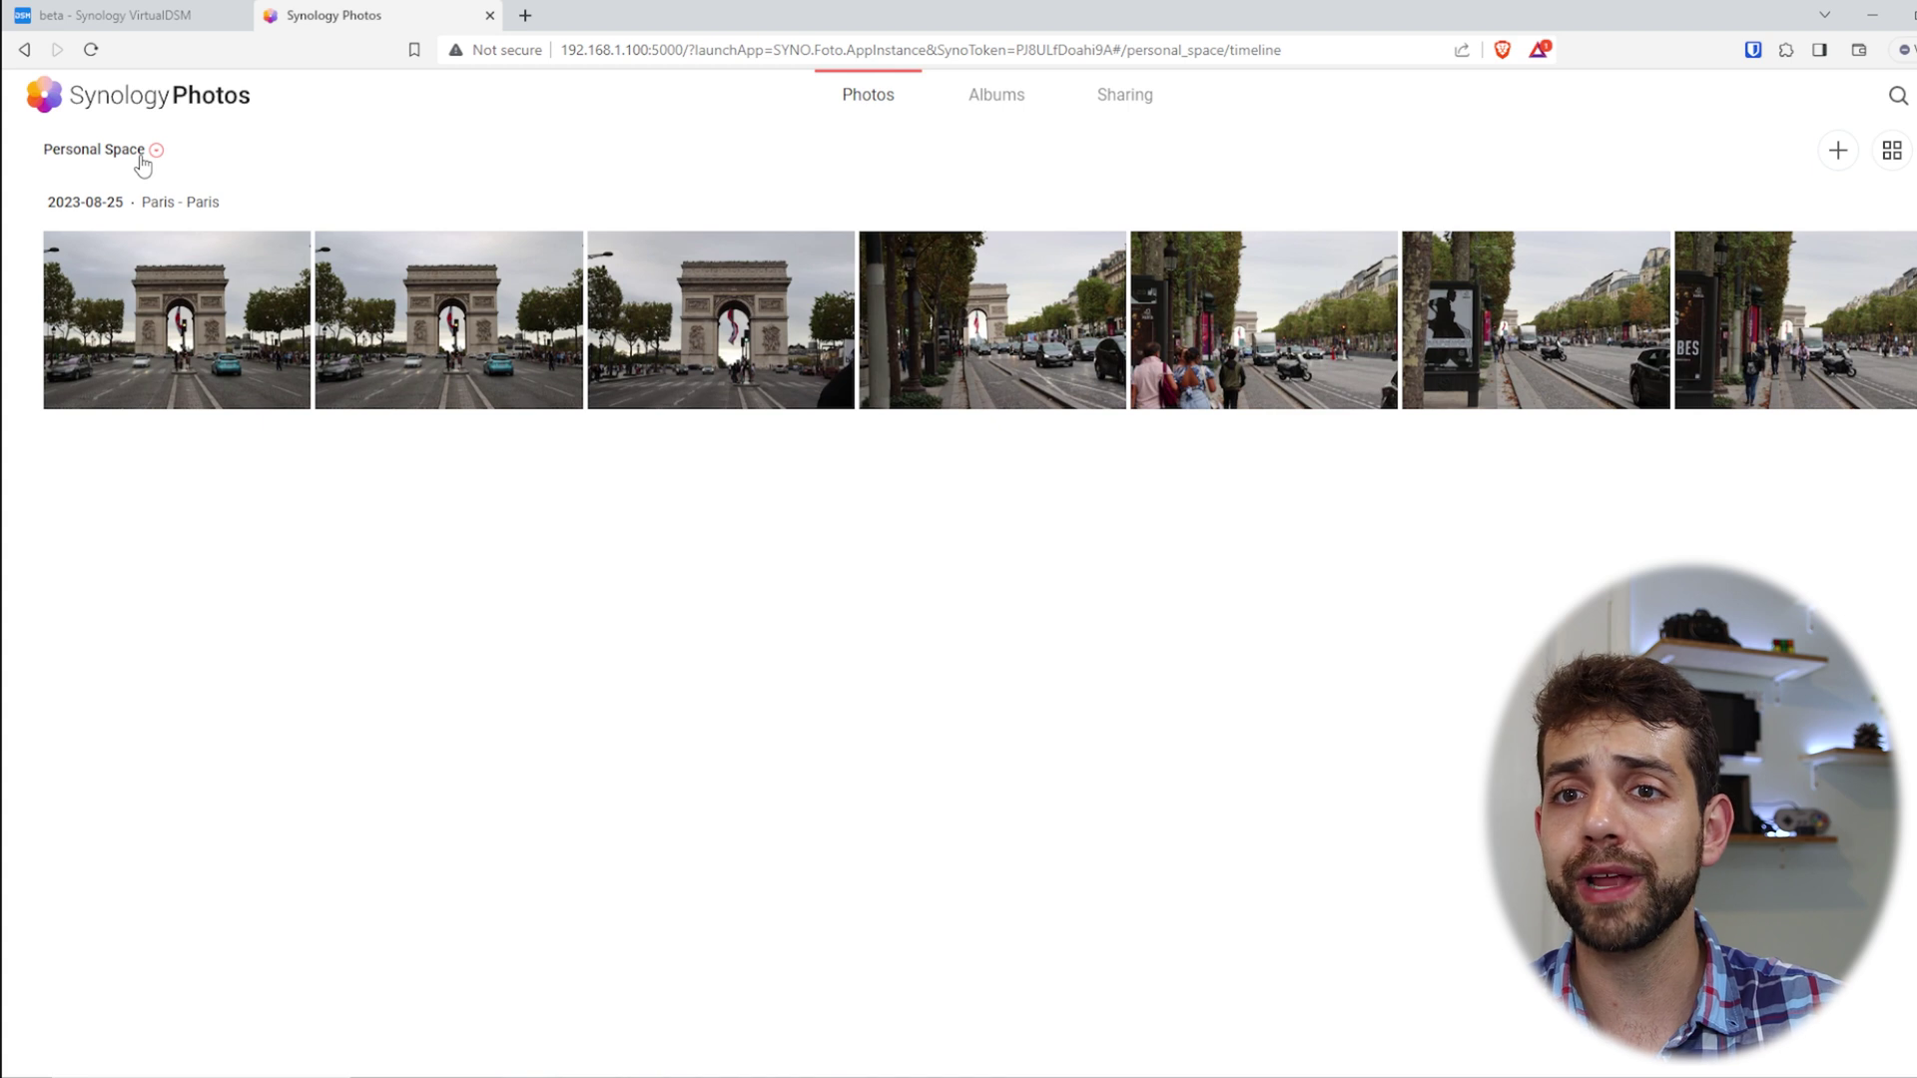
{"action": "left_click", "coordinate": [987, 104]}
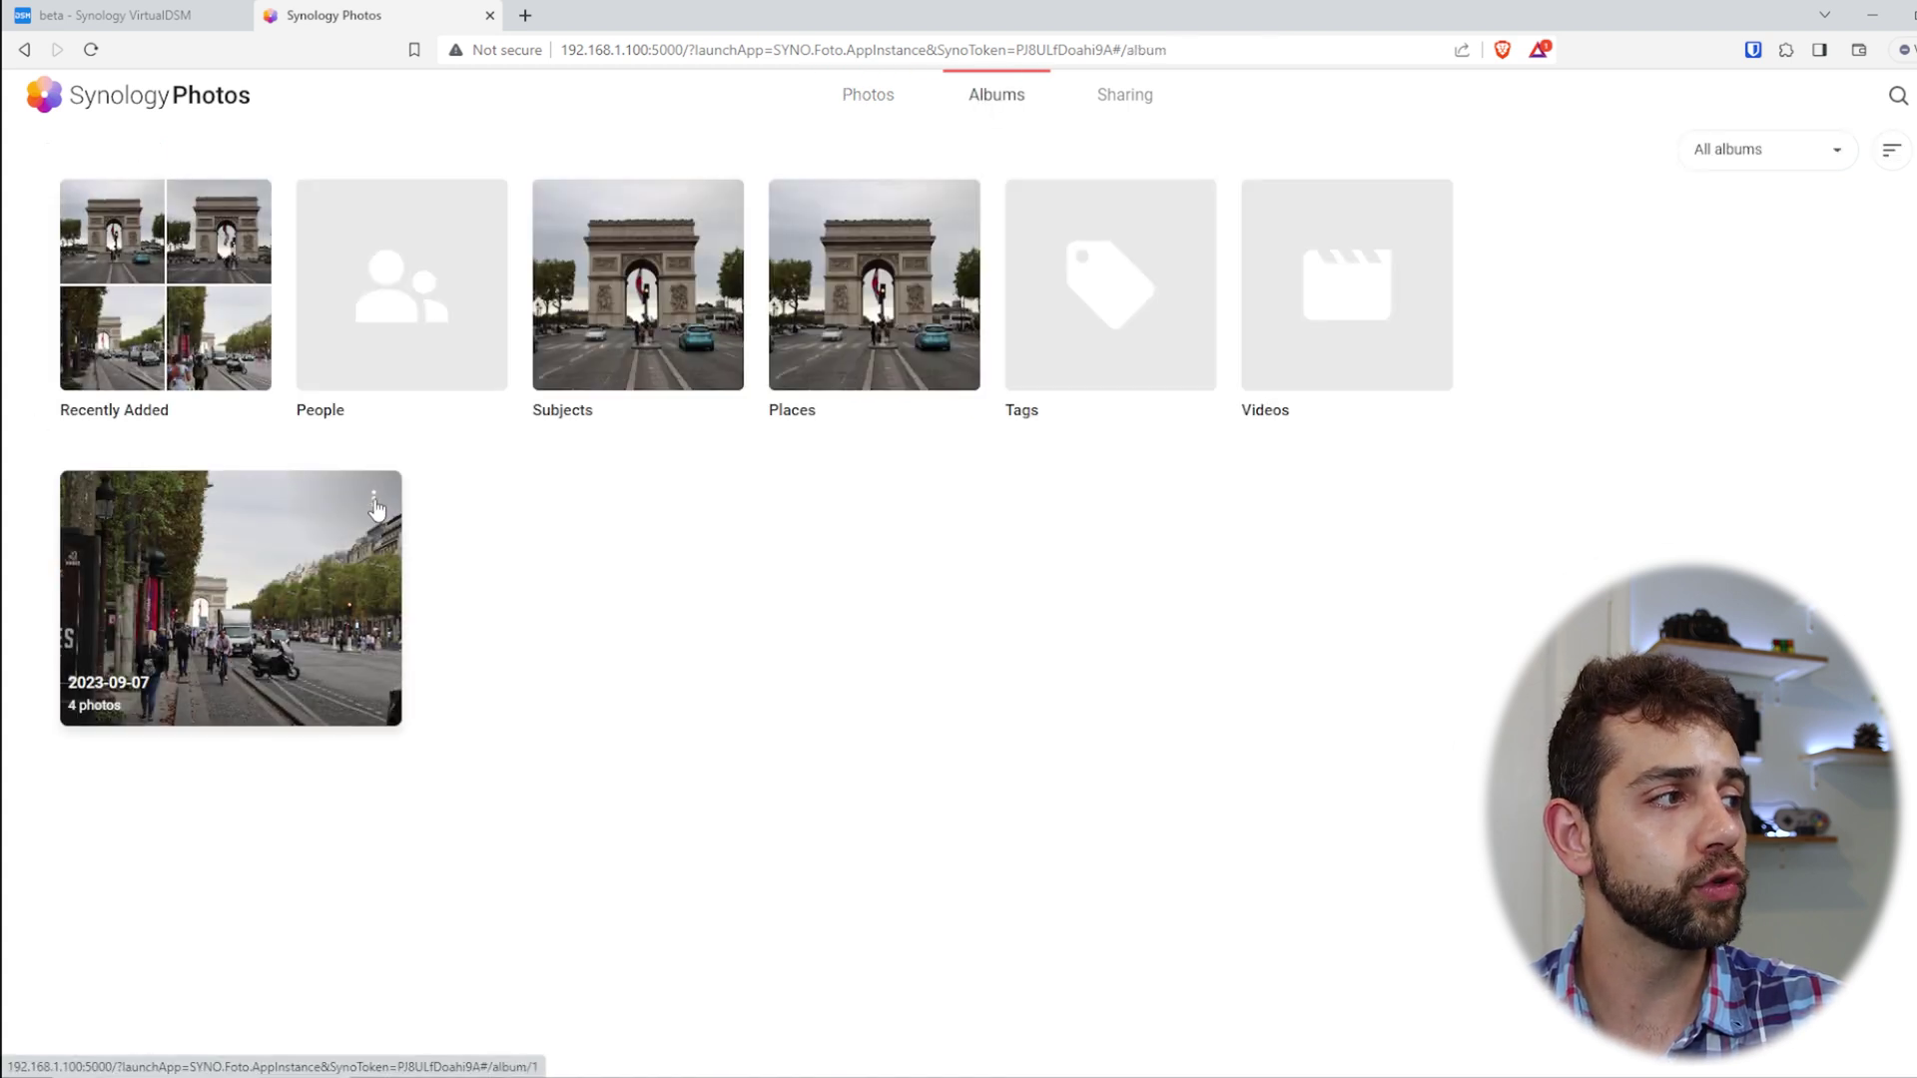
Check the sharing settings of the 2023-09-07 album and close them without enabling the share link
{"action": "left_click", "coordinate": [375, 499]}
{"action": "left_click", "coordinate": [220, 577]}
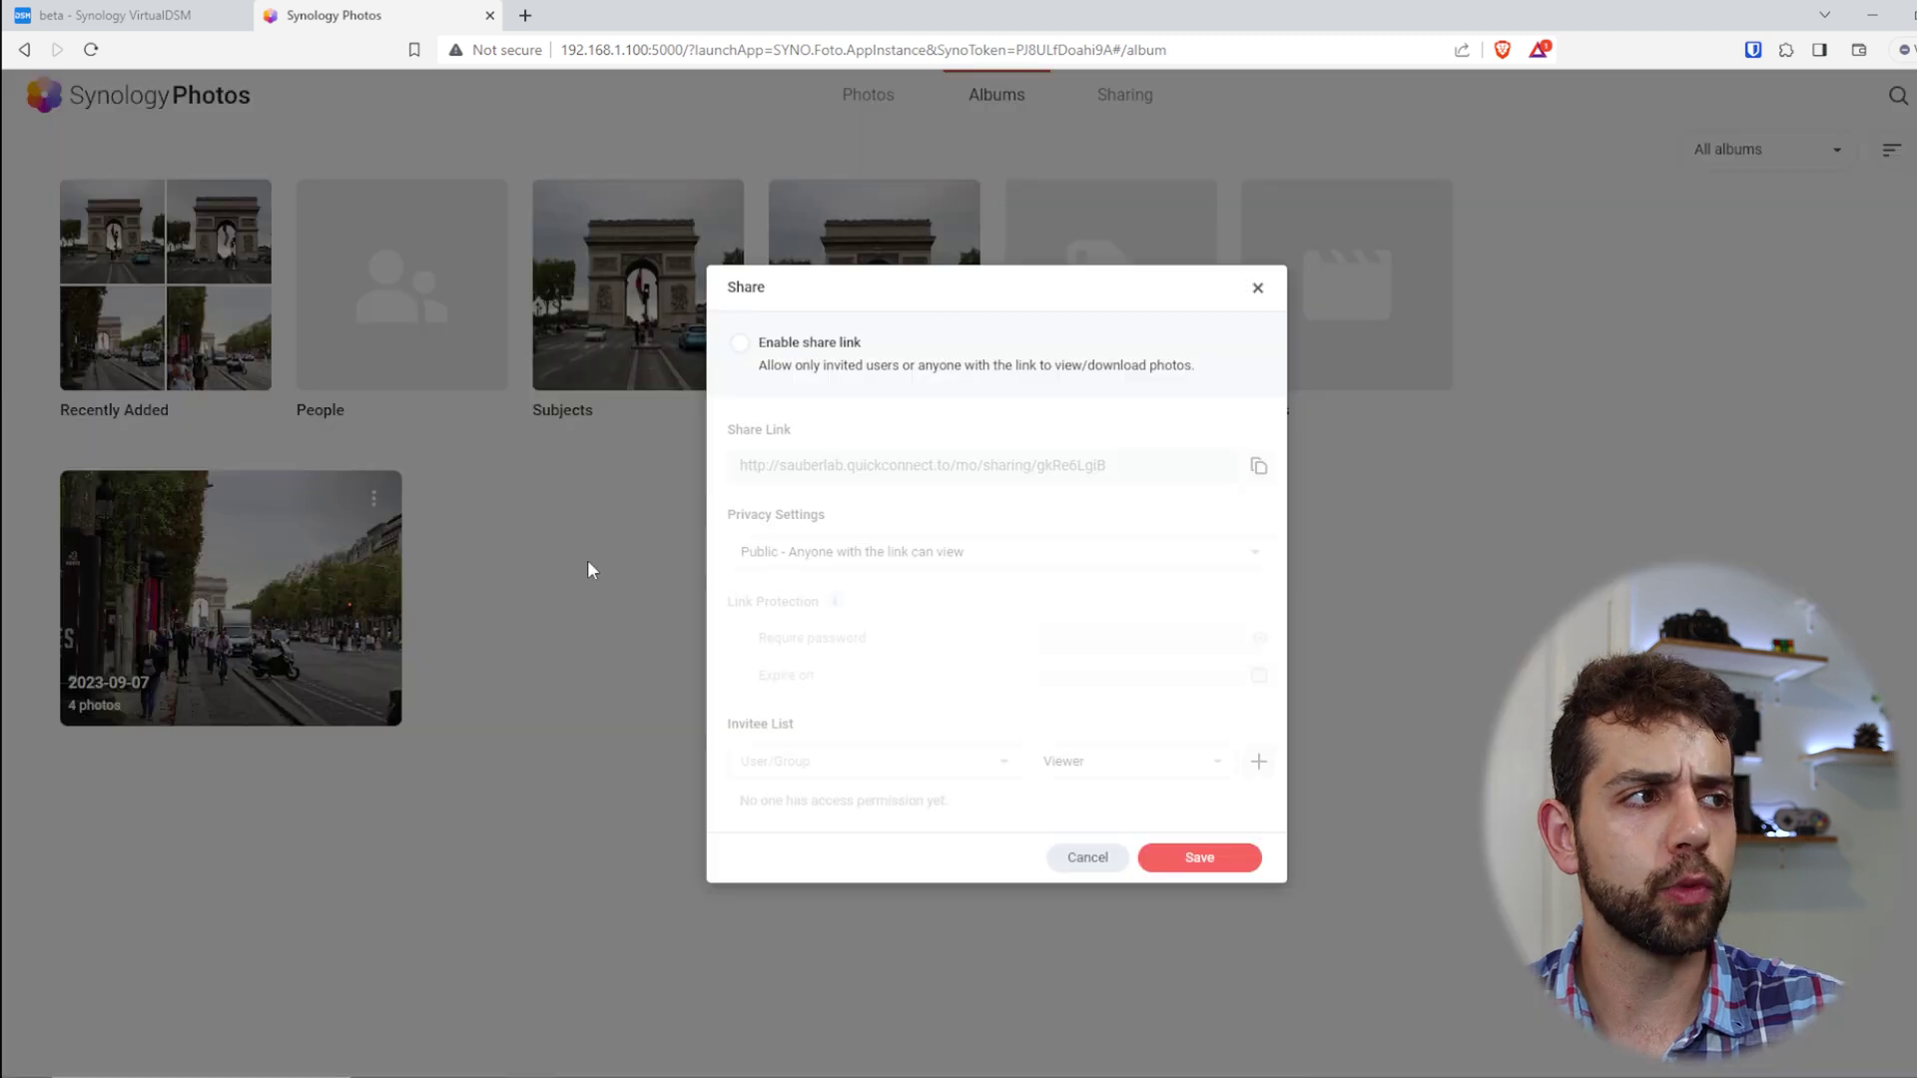
{"action": "left_click", "coordinate": [1258, 288]}
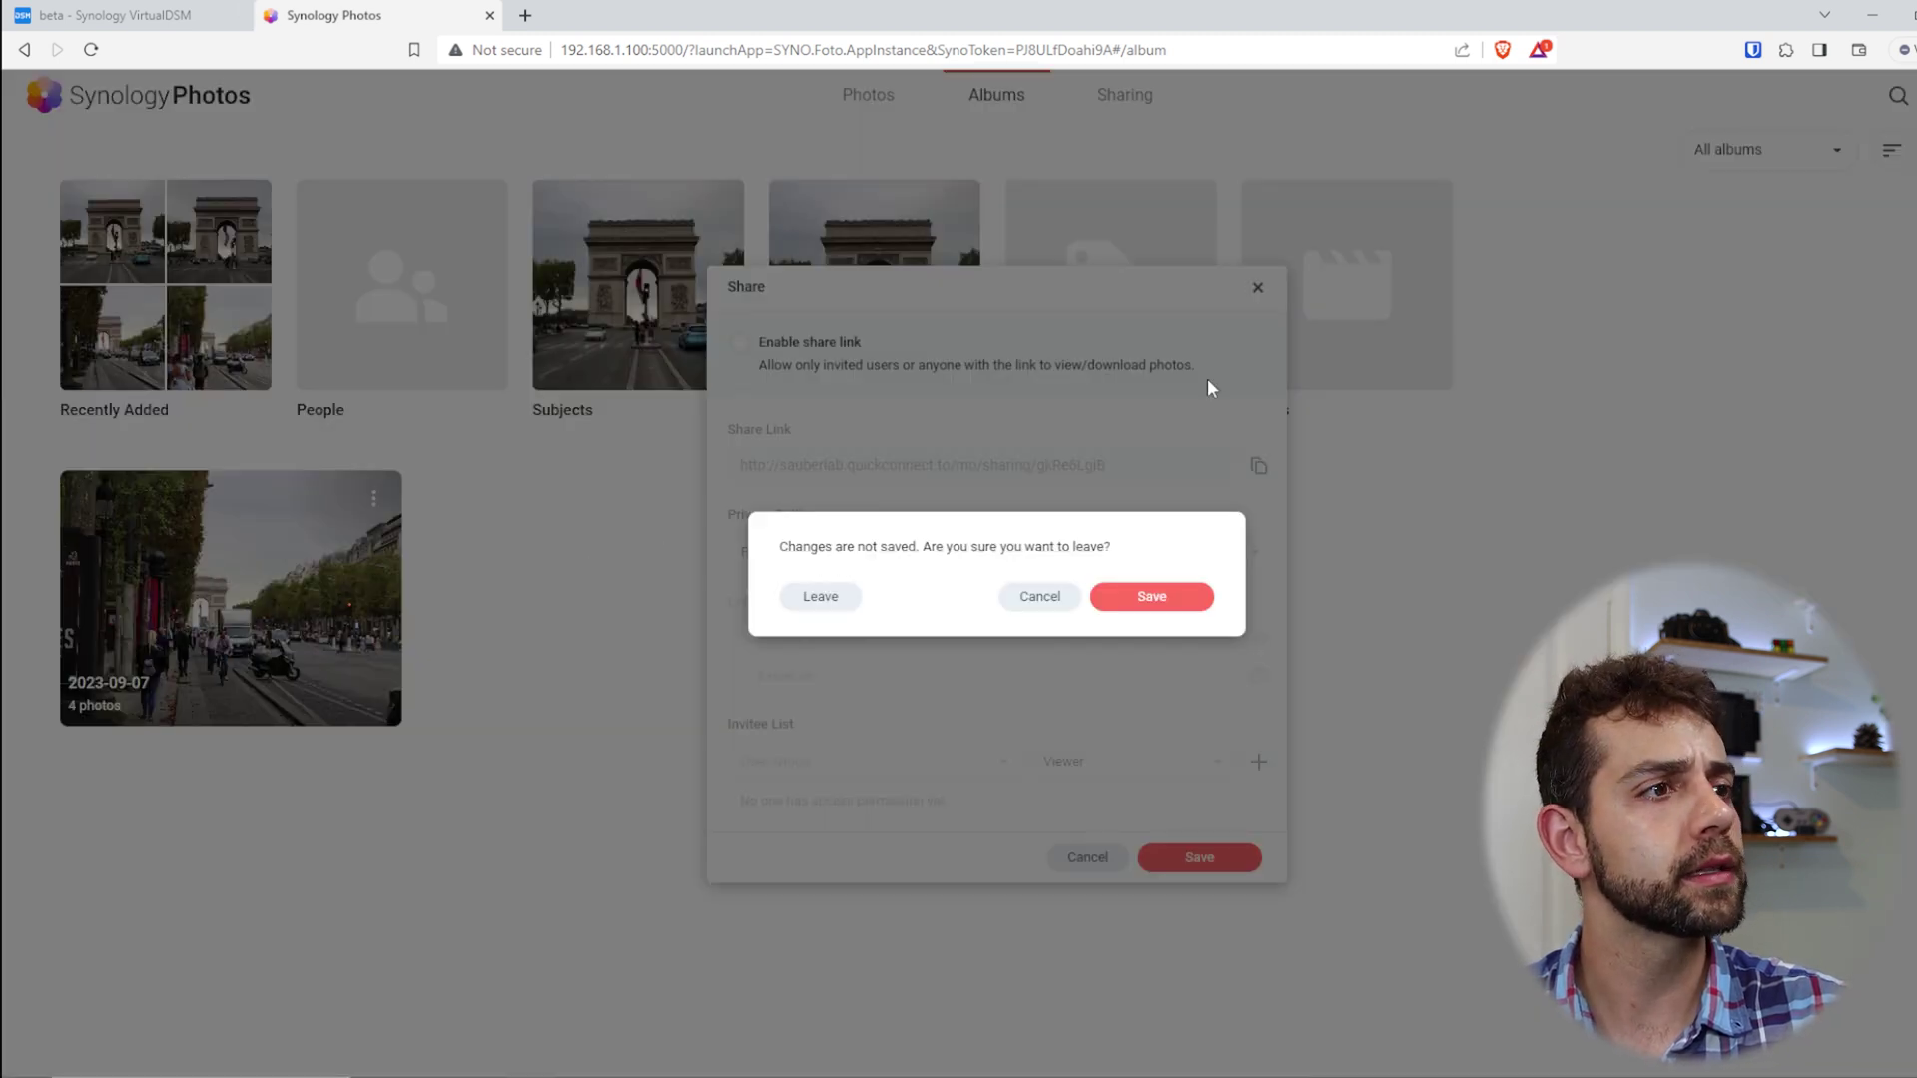
{"action": "left_click", "coordinate": [1039, 599]}
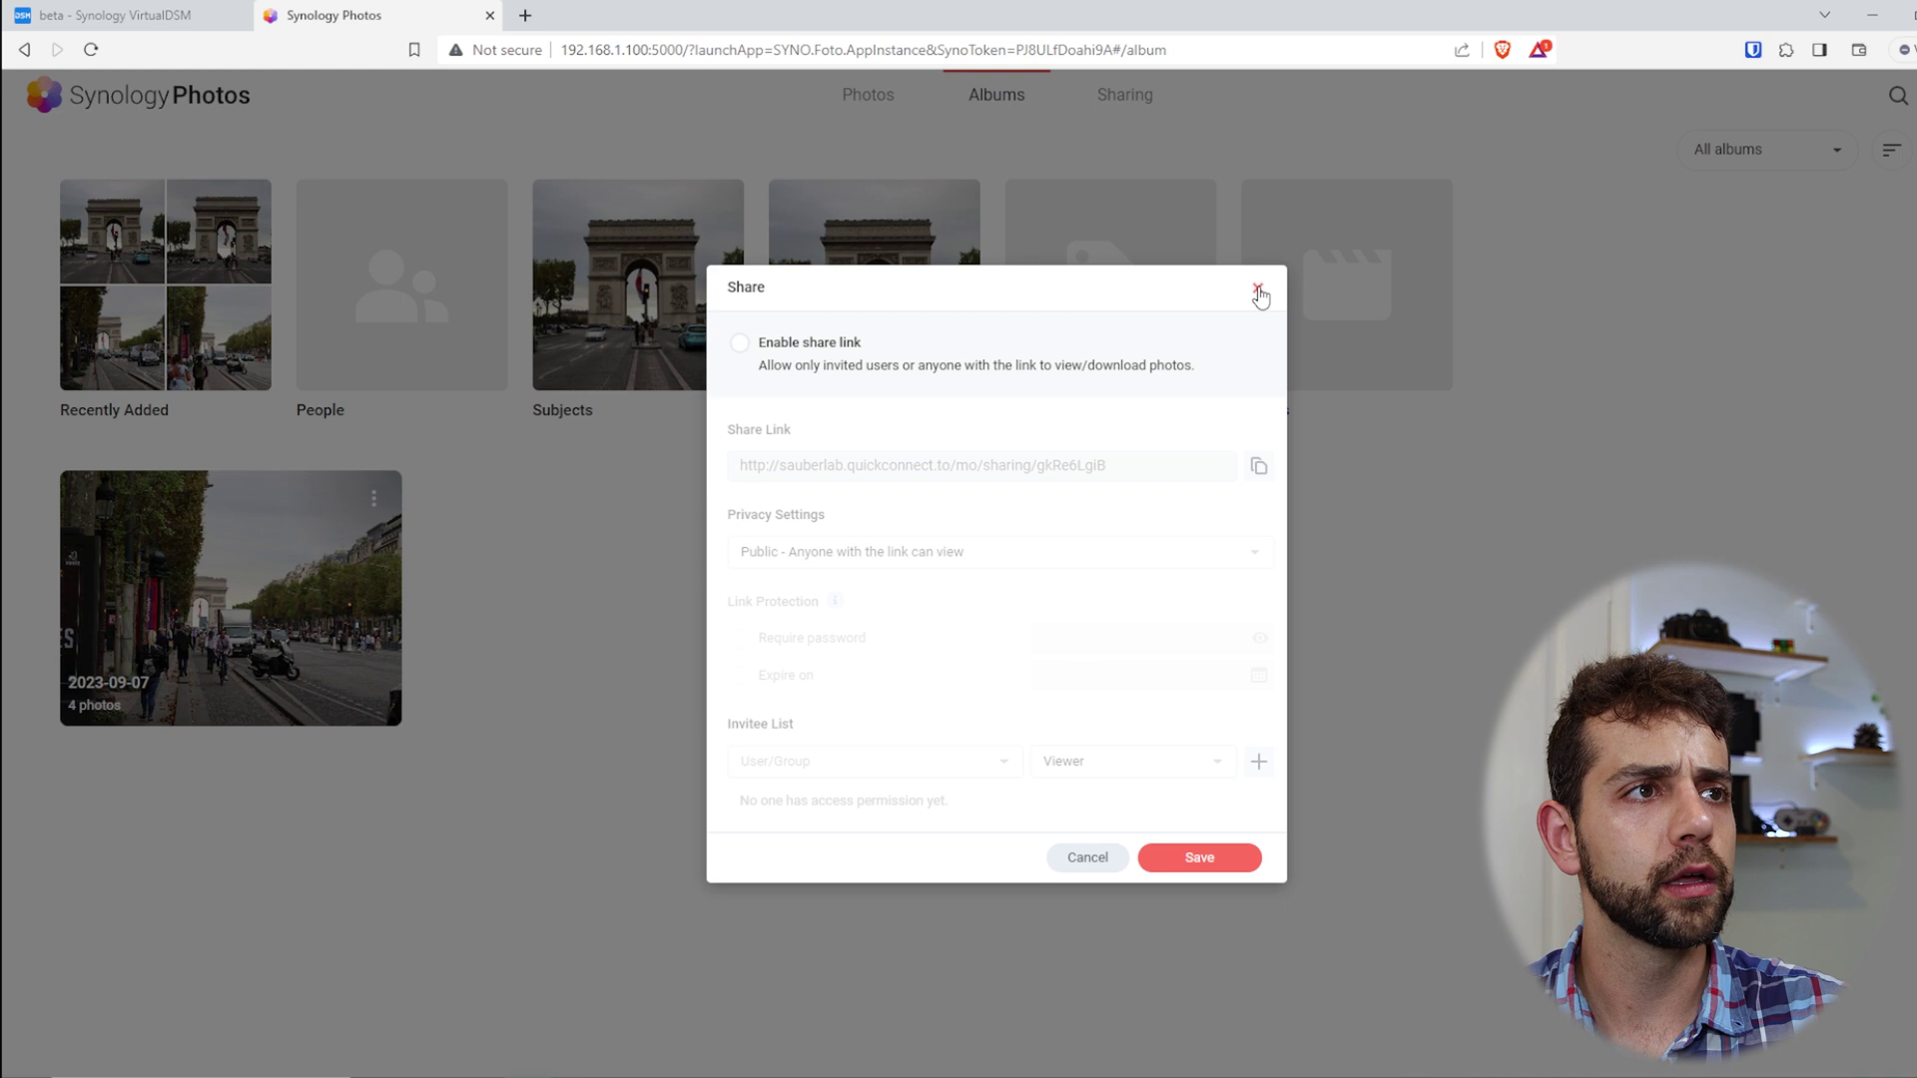
{"action": "left_click", "coordinate": [1257, 289]}
Switch the photo timeline to Shared Space and upload the seven image files into it
{"action": "left_click", "coordinate": [868, 96]}
{"action": "left_click", "coordinate": [143, 152]}
{"action": "left_click", "coordinate": [103, 216]}
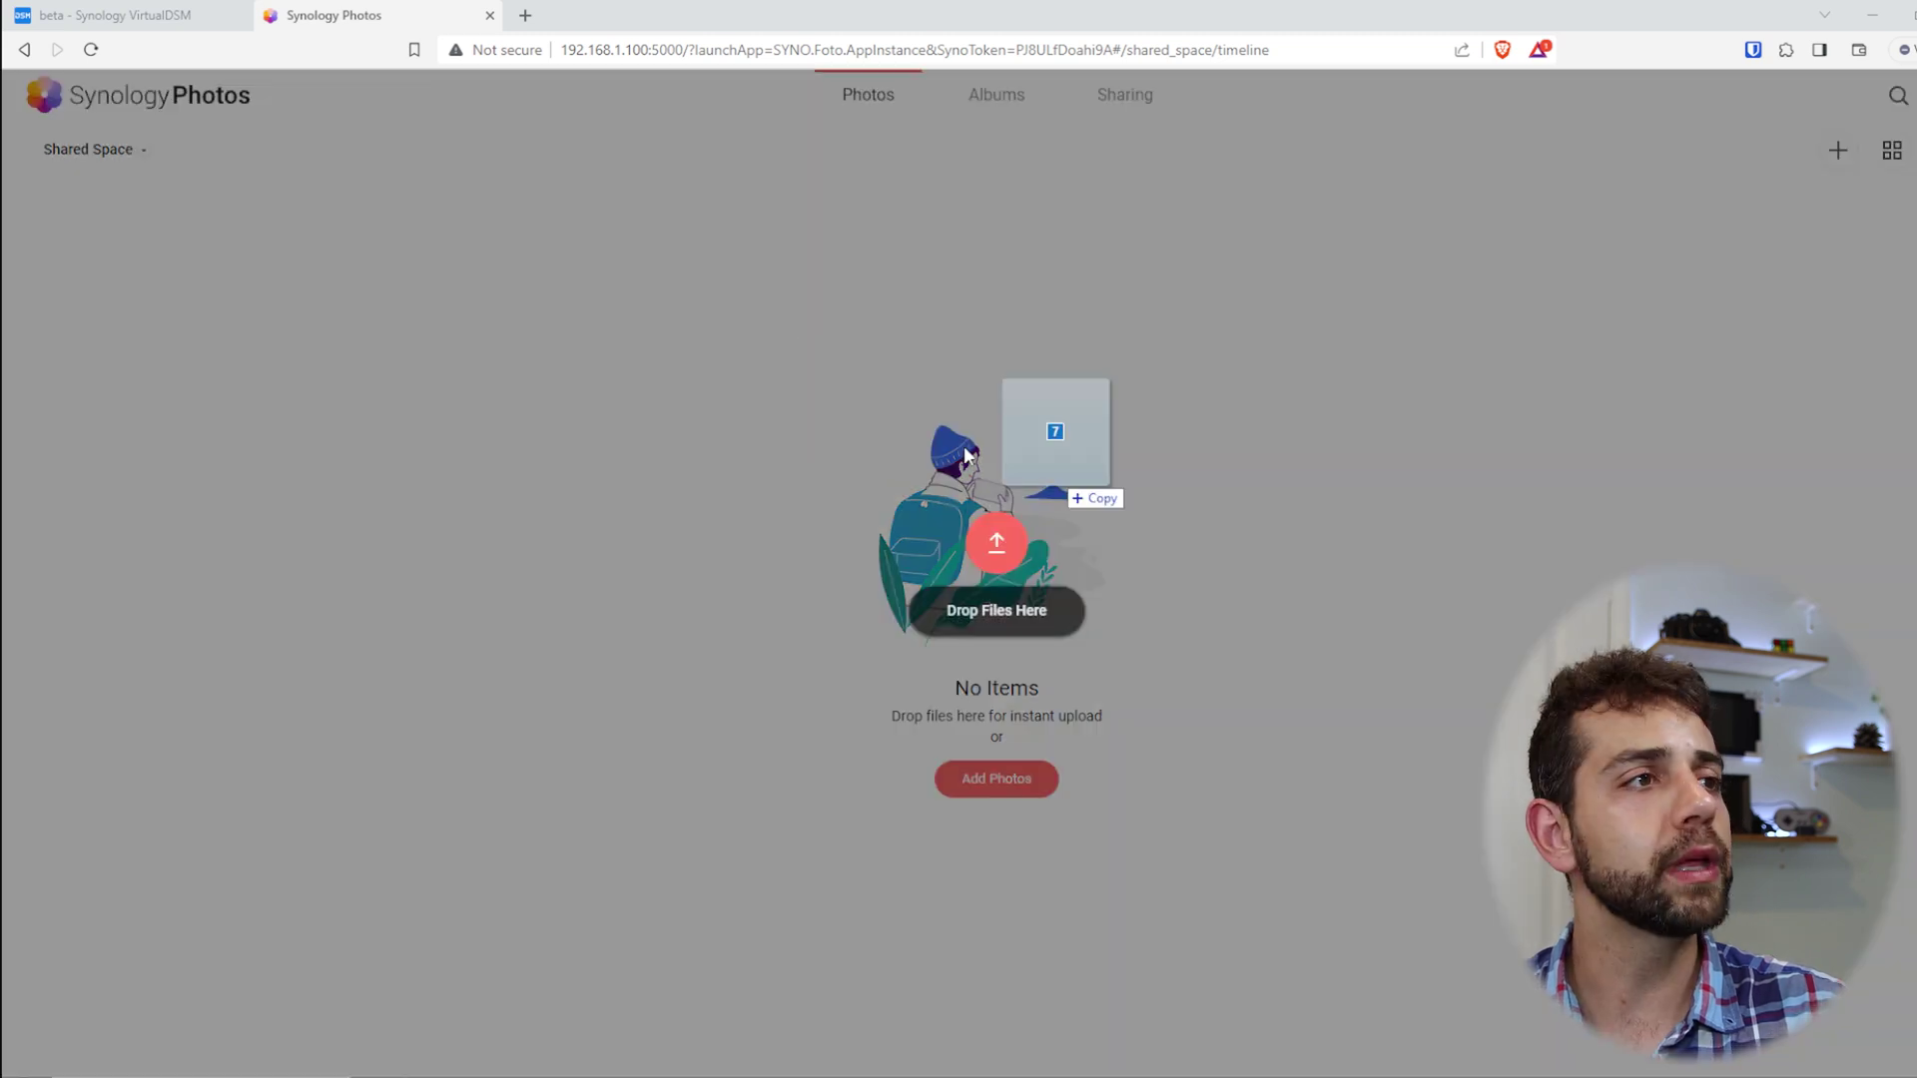
{"action": "left_click_drag", "start_coordinate": [1061, 492], "coordinate": [998, 499]}
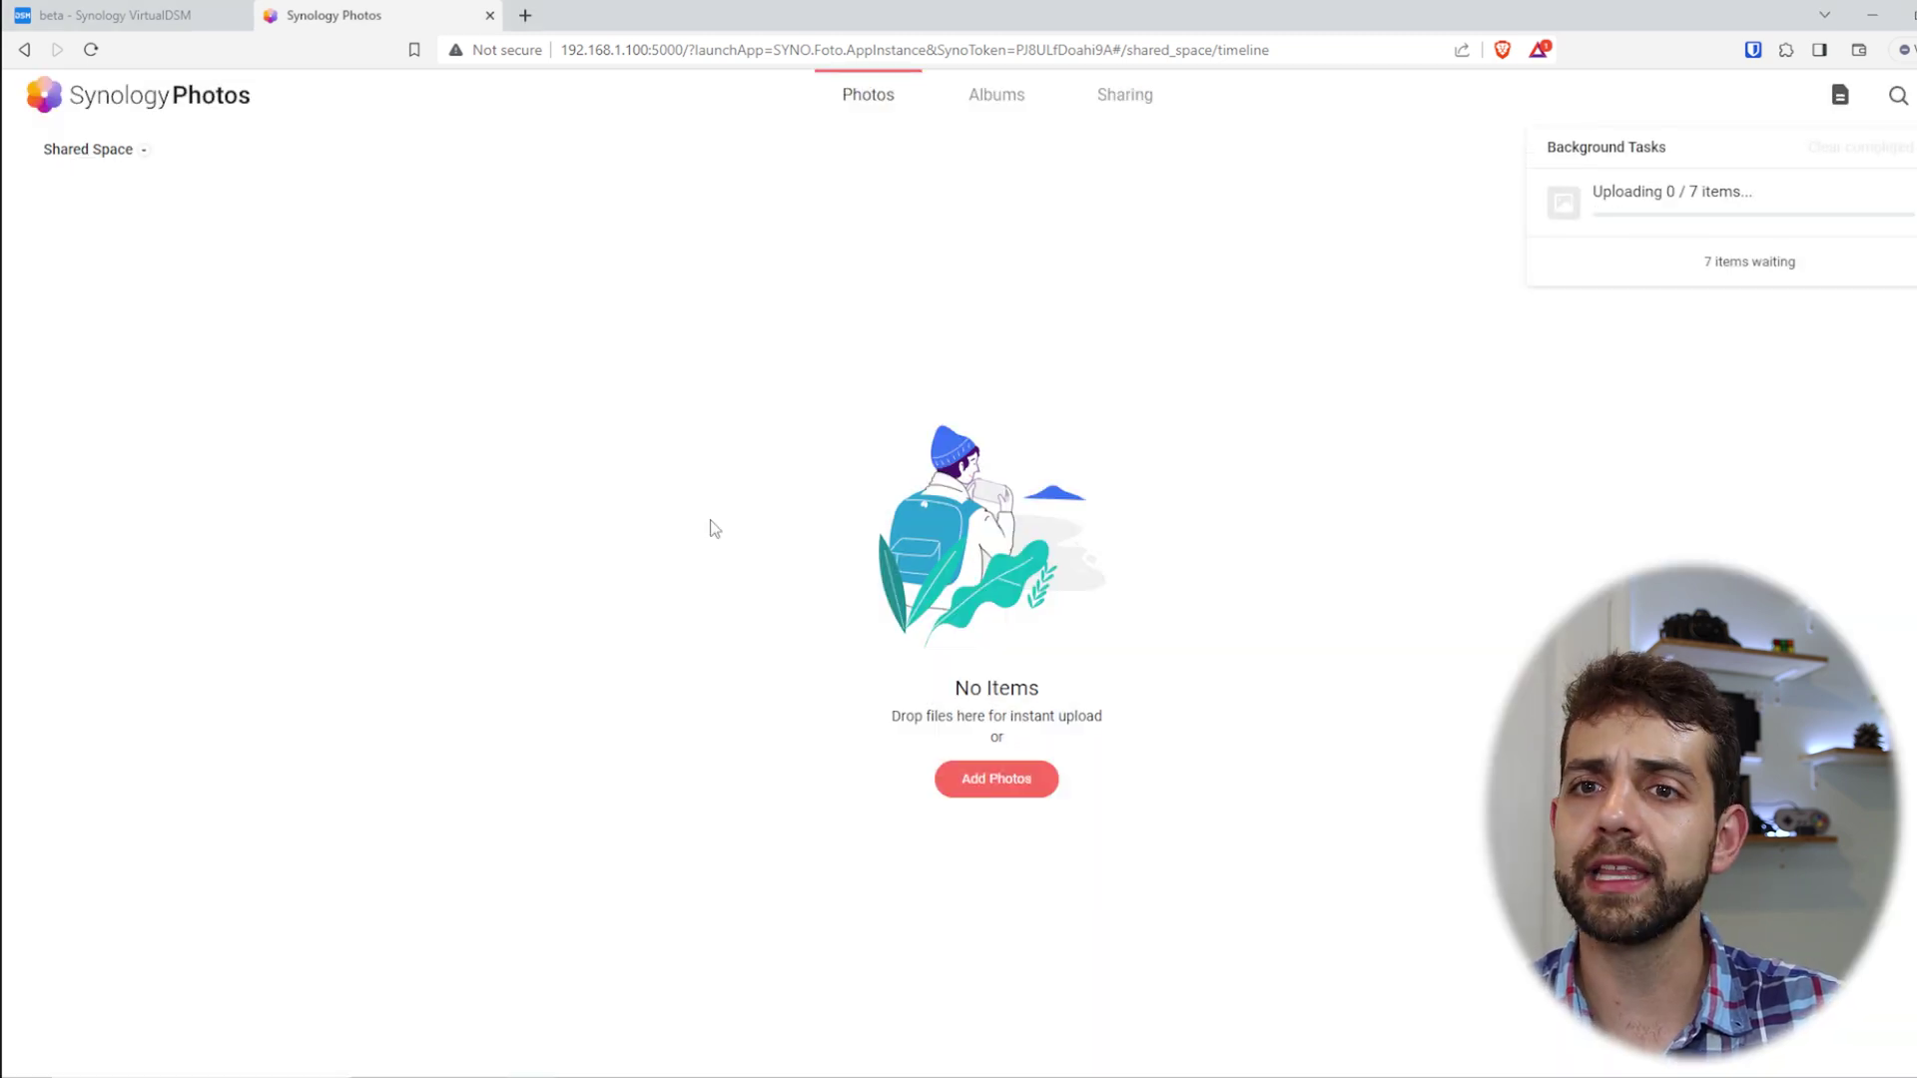
Switch to DSM File Station and examine the uploaded files in photo/PhotoLibrary/2023/08
{"action": "left_click", "coordinate": [100, 12]}
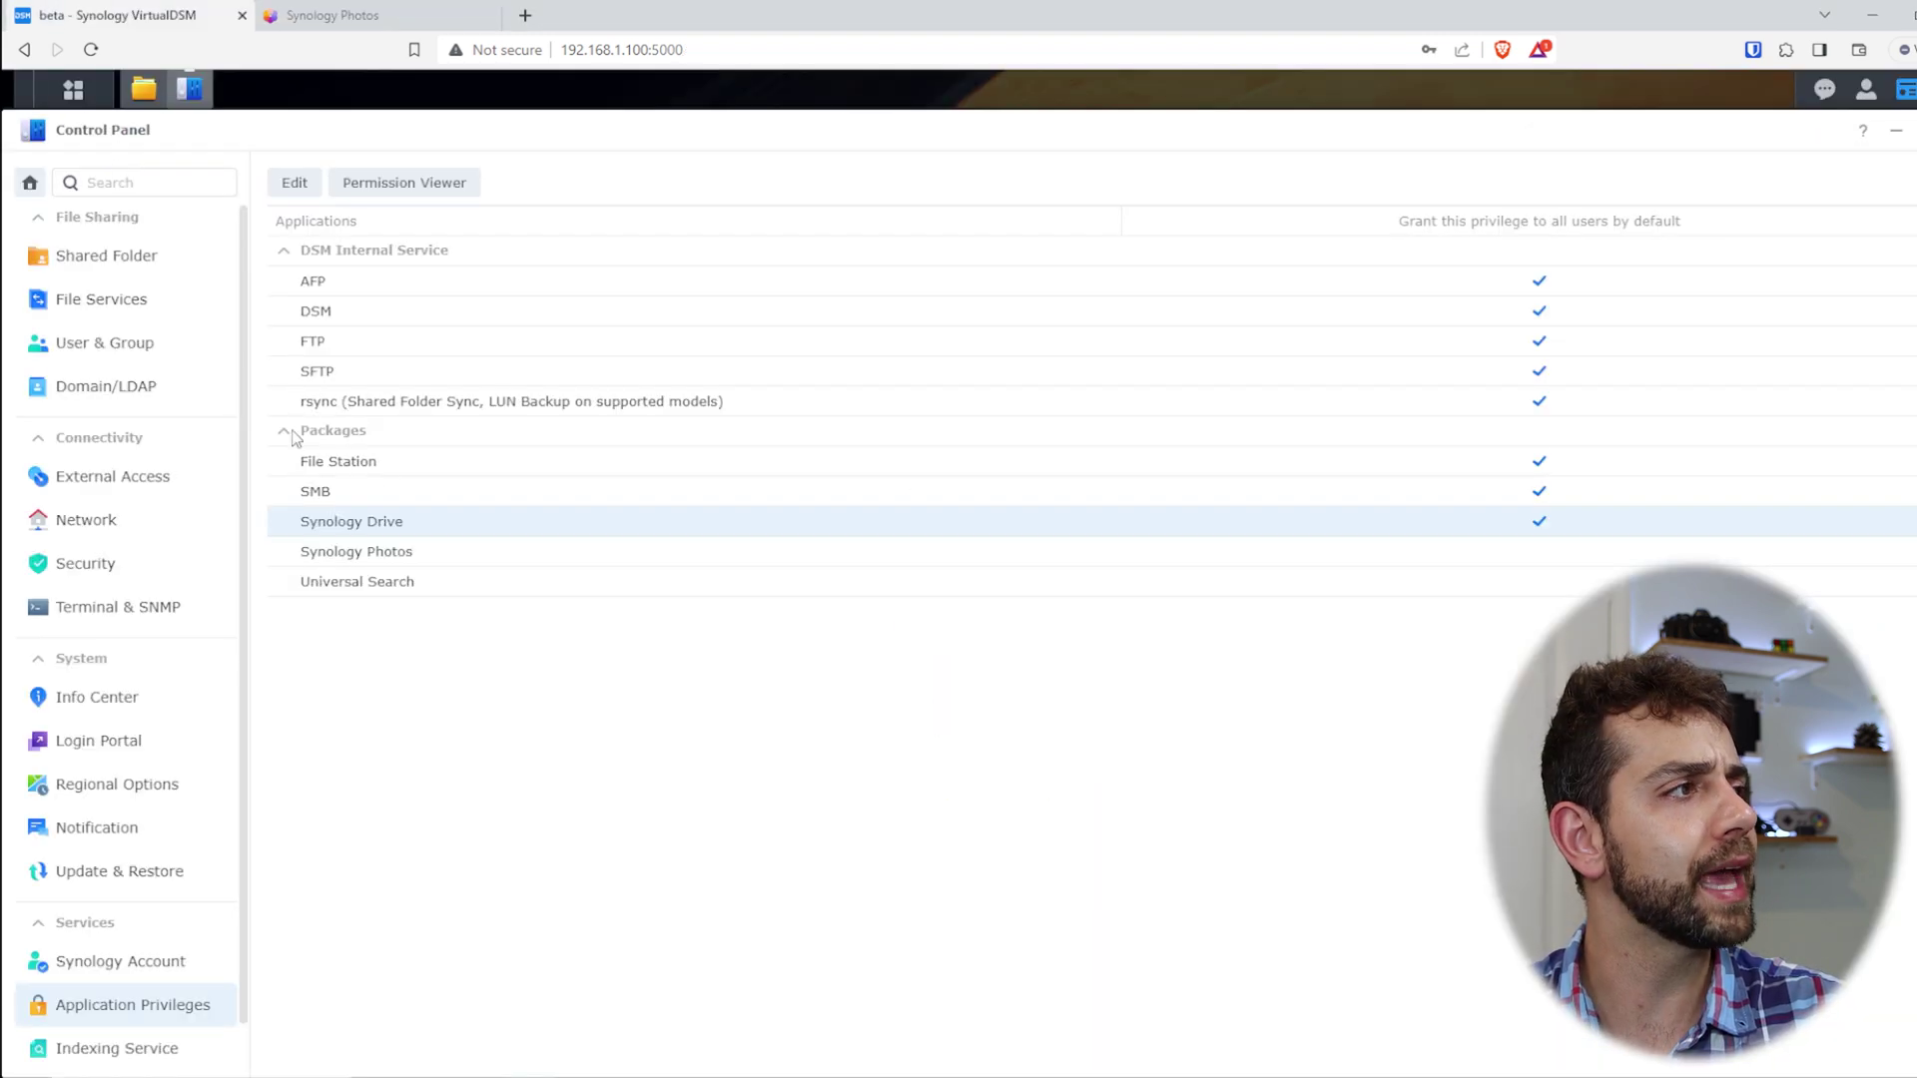
{"action": "left_click", "coordinate": [142, 87]}
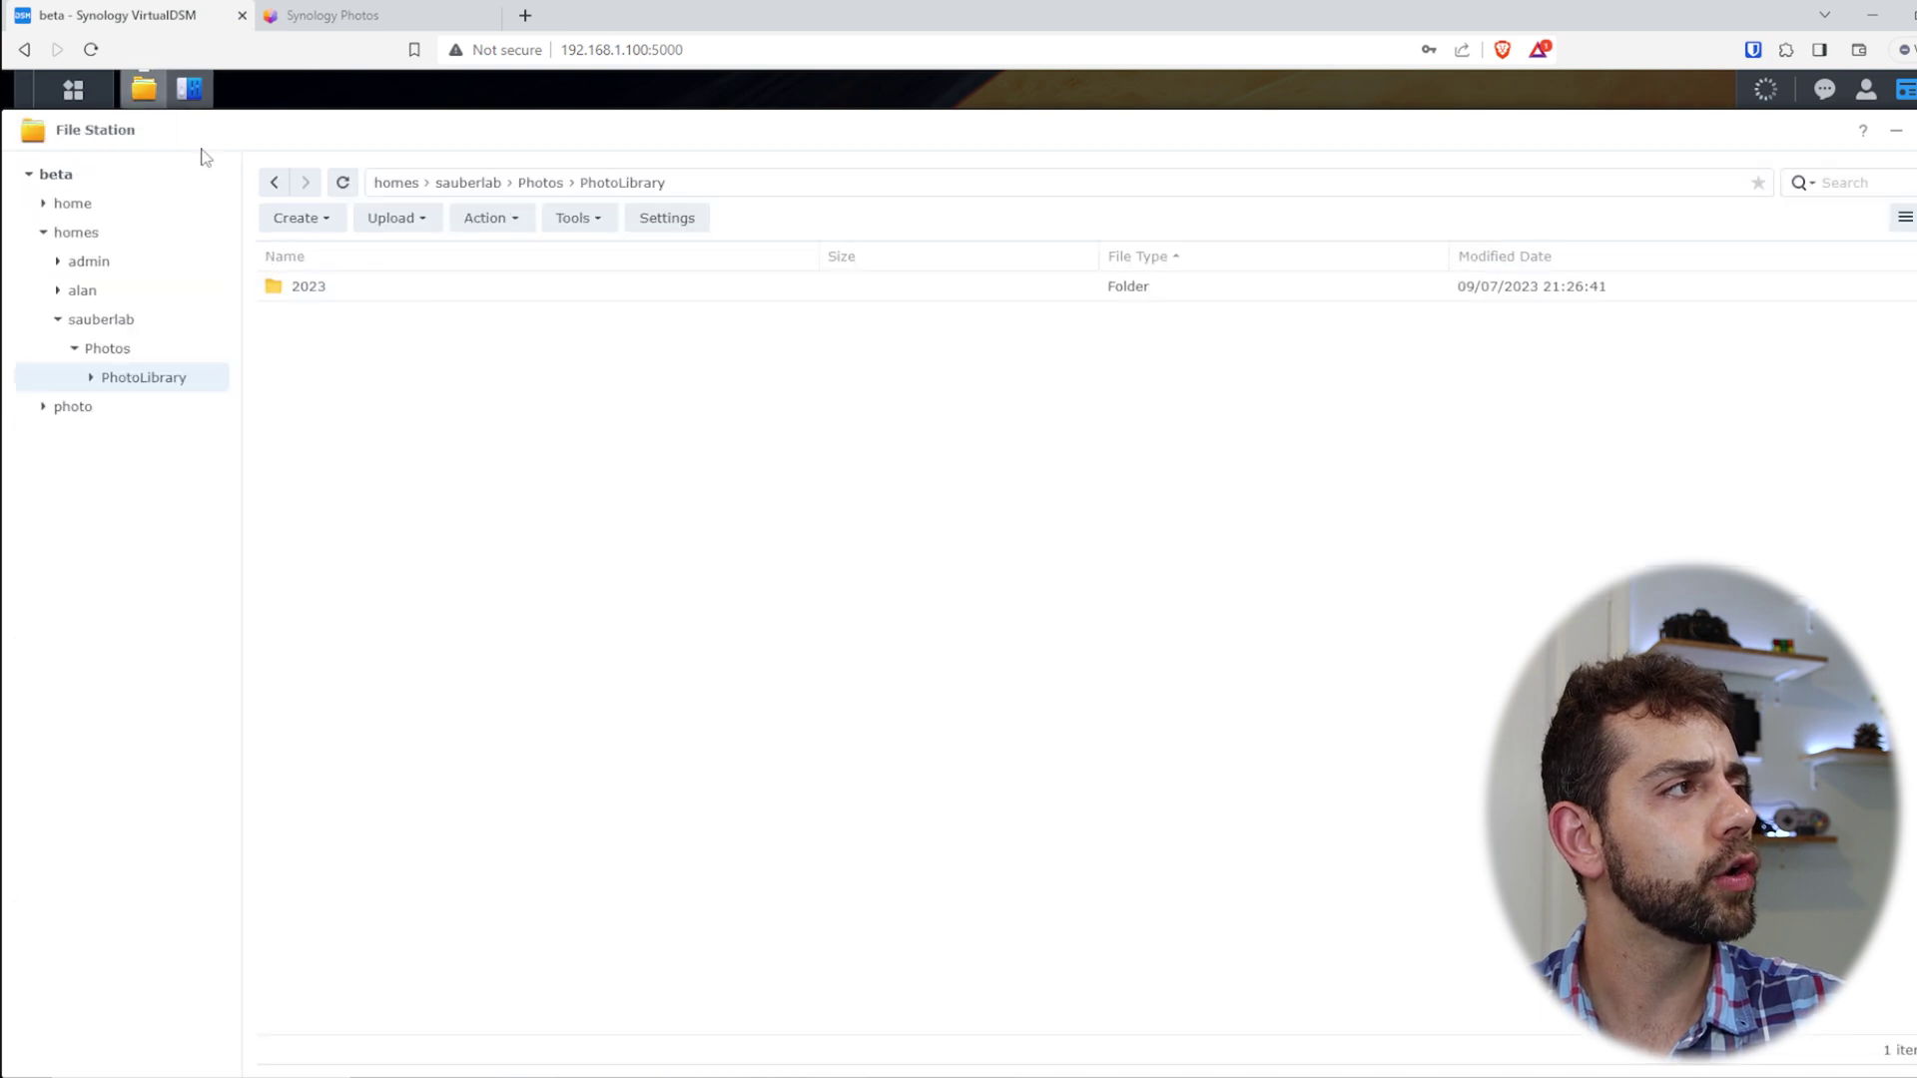
{"action": "left_click", "coordinate": [70, 409]}
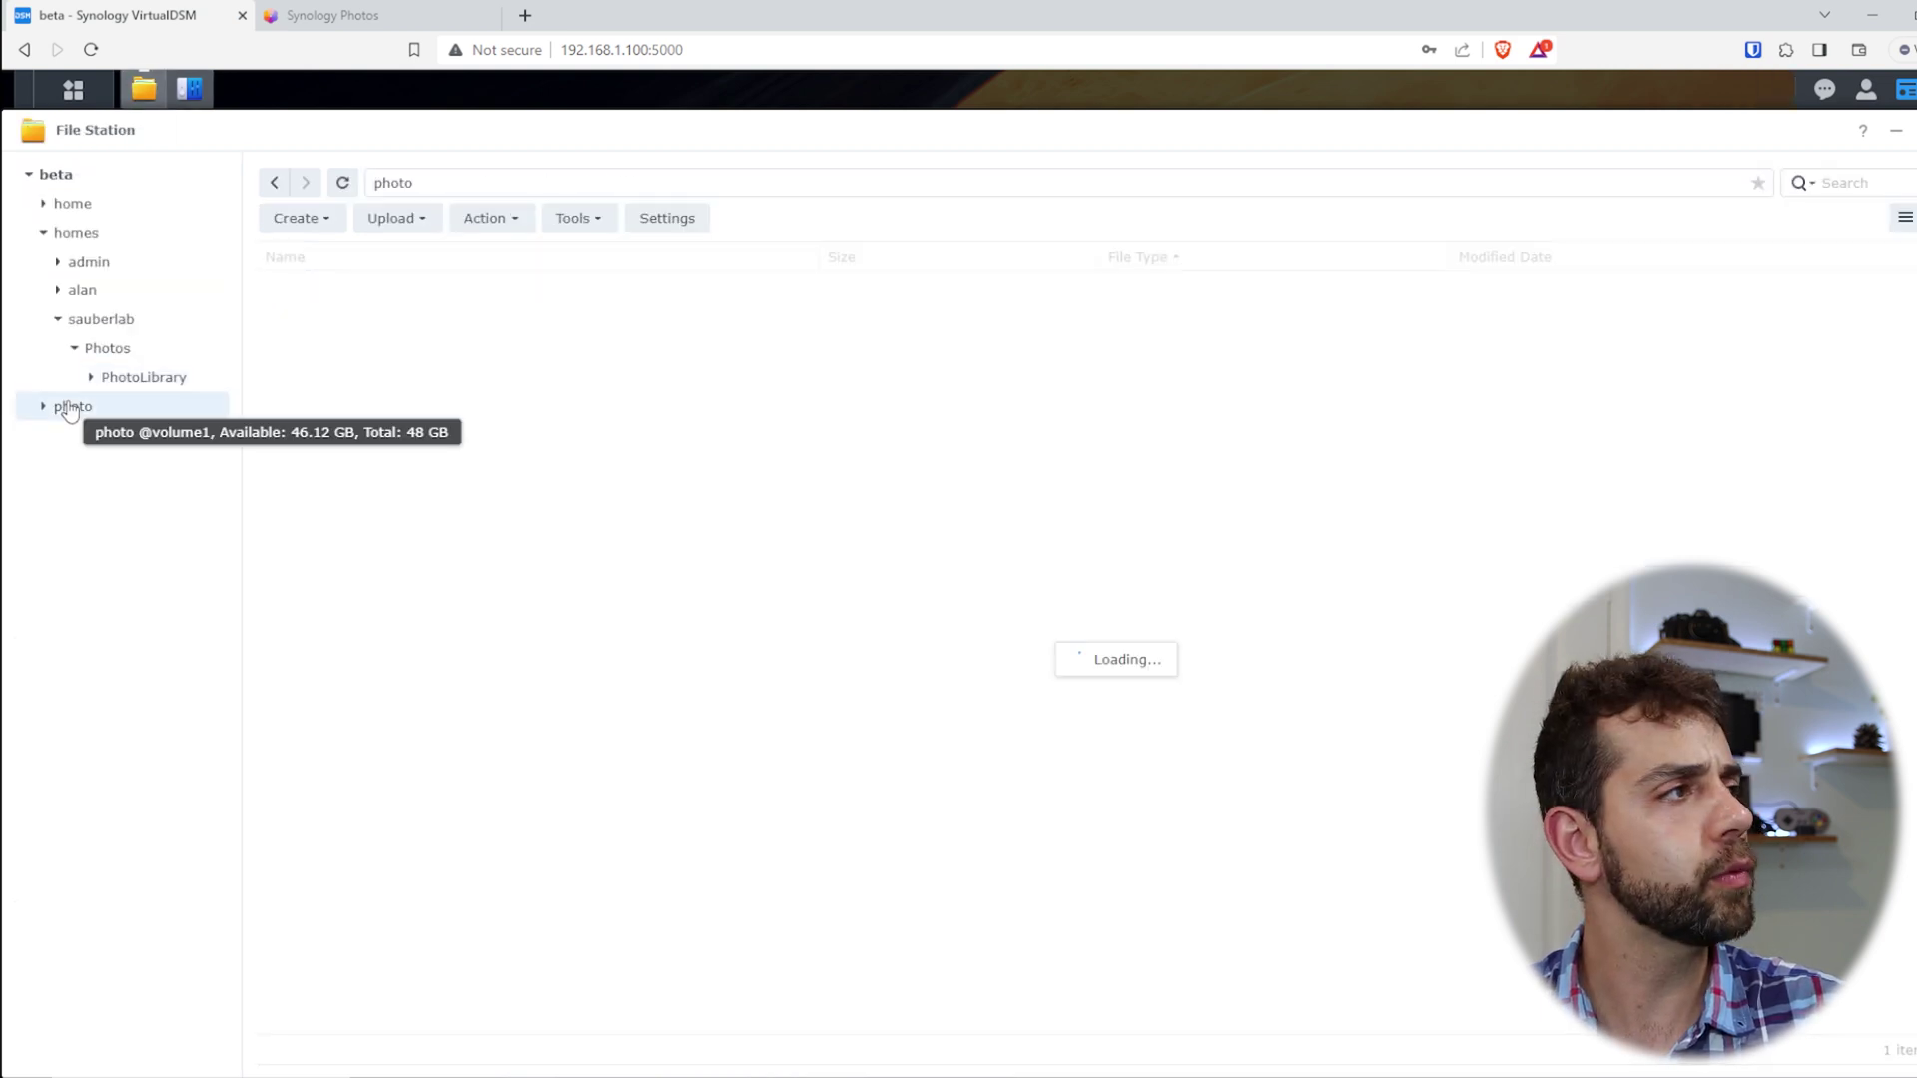
{"action": "left_click", "coordinate": [335, 286]}
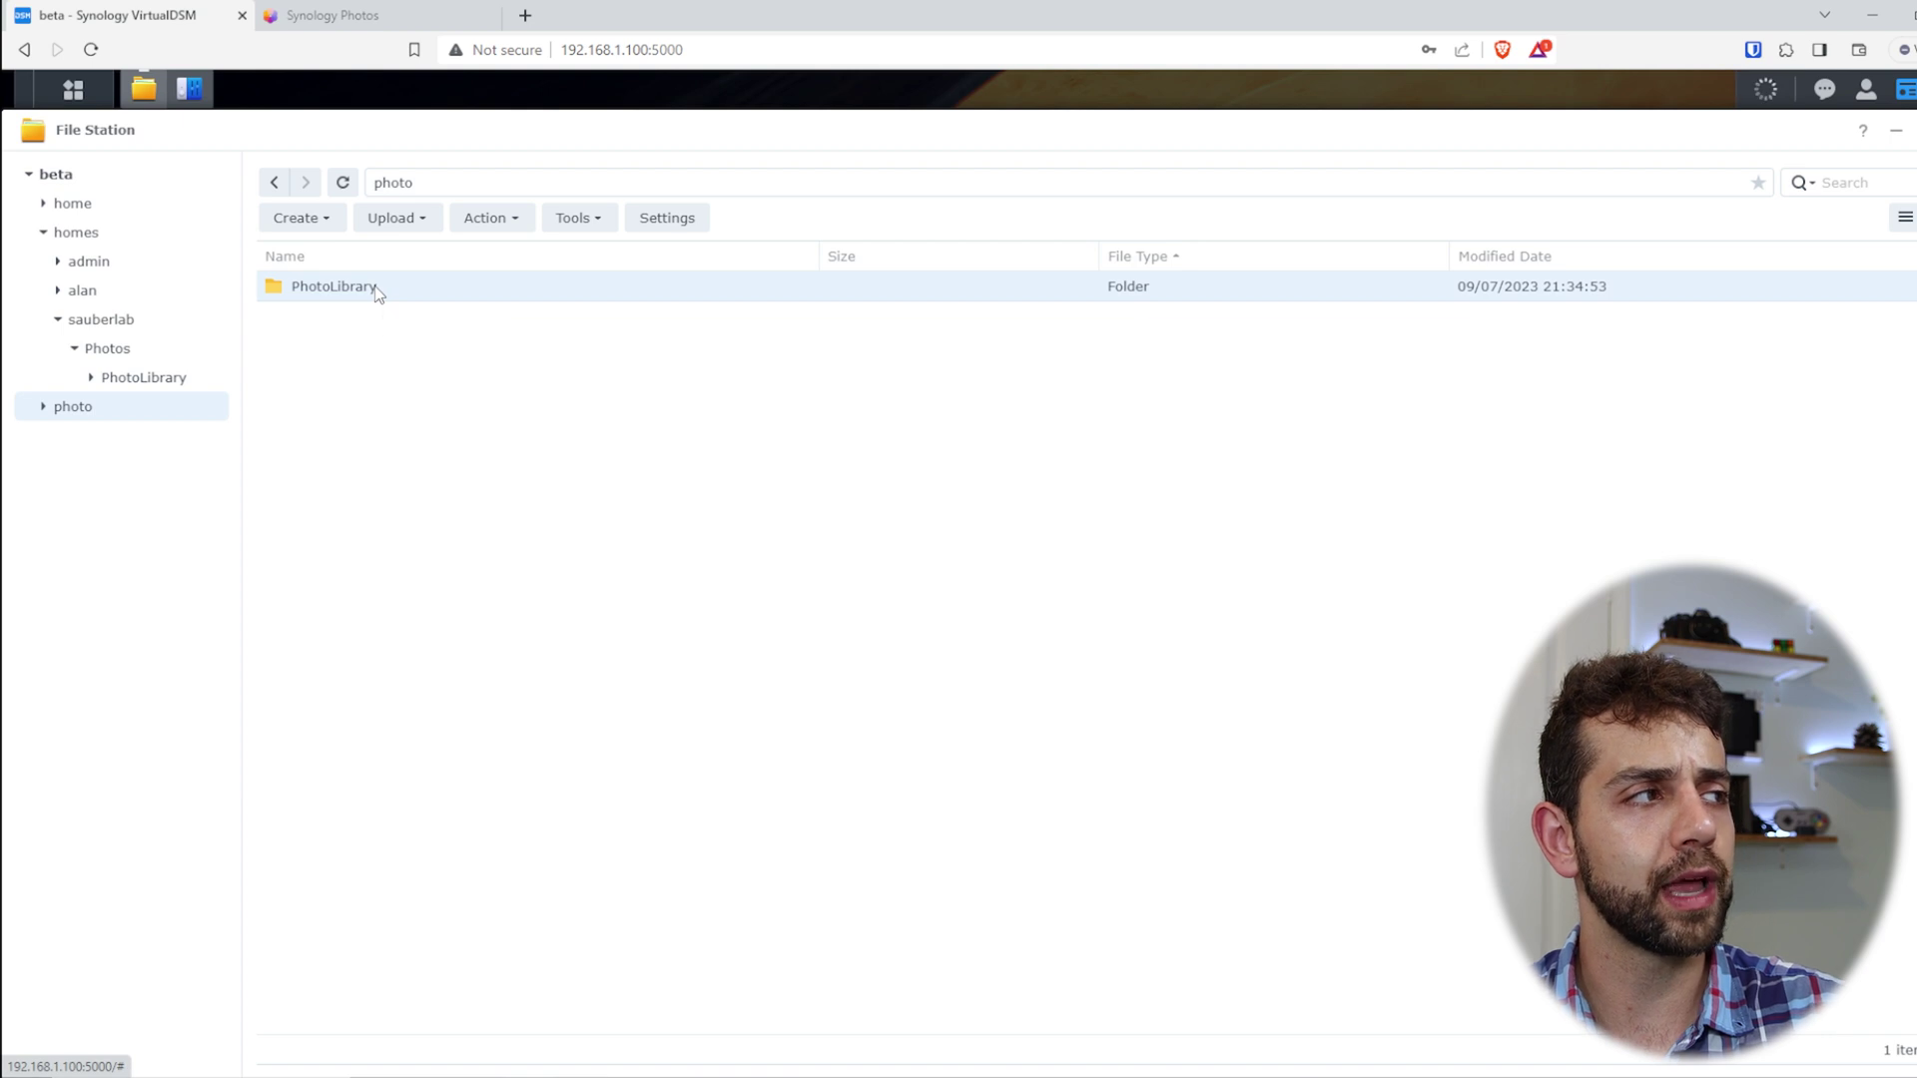
{"action": "double_click", "coordinate": [377, 288]}
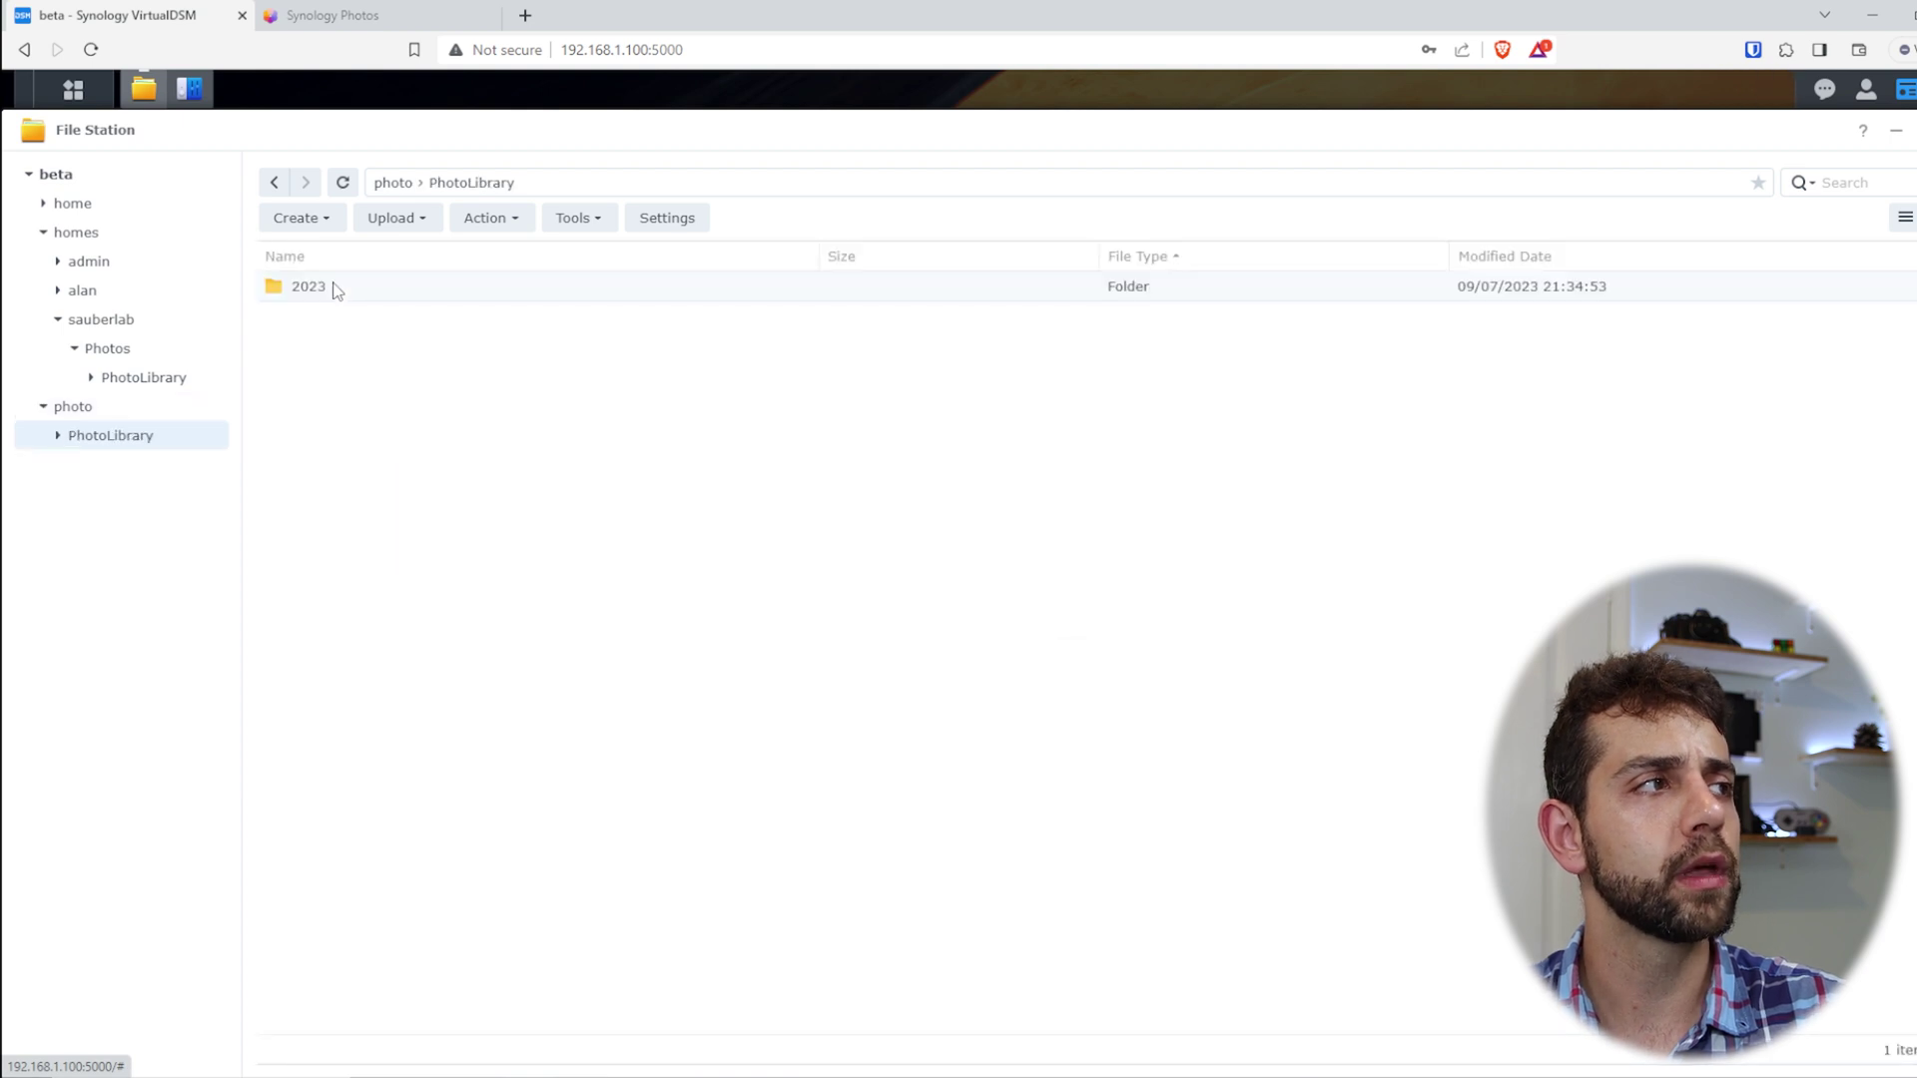
{"action": "double_click", "coordinate": [403, 288]}
{"action": "double_click", "coordinate": [441, 290]}
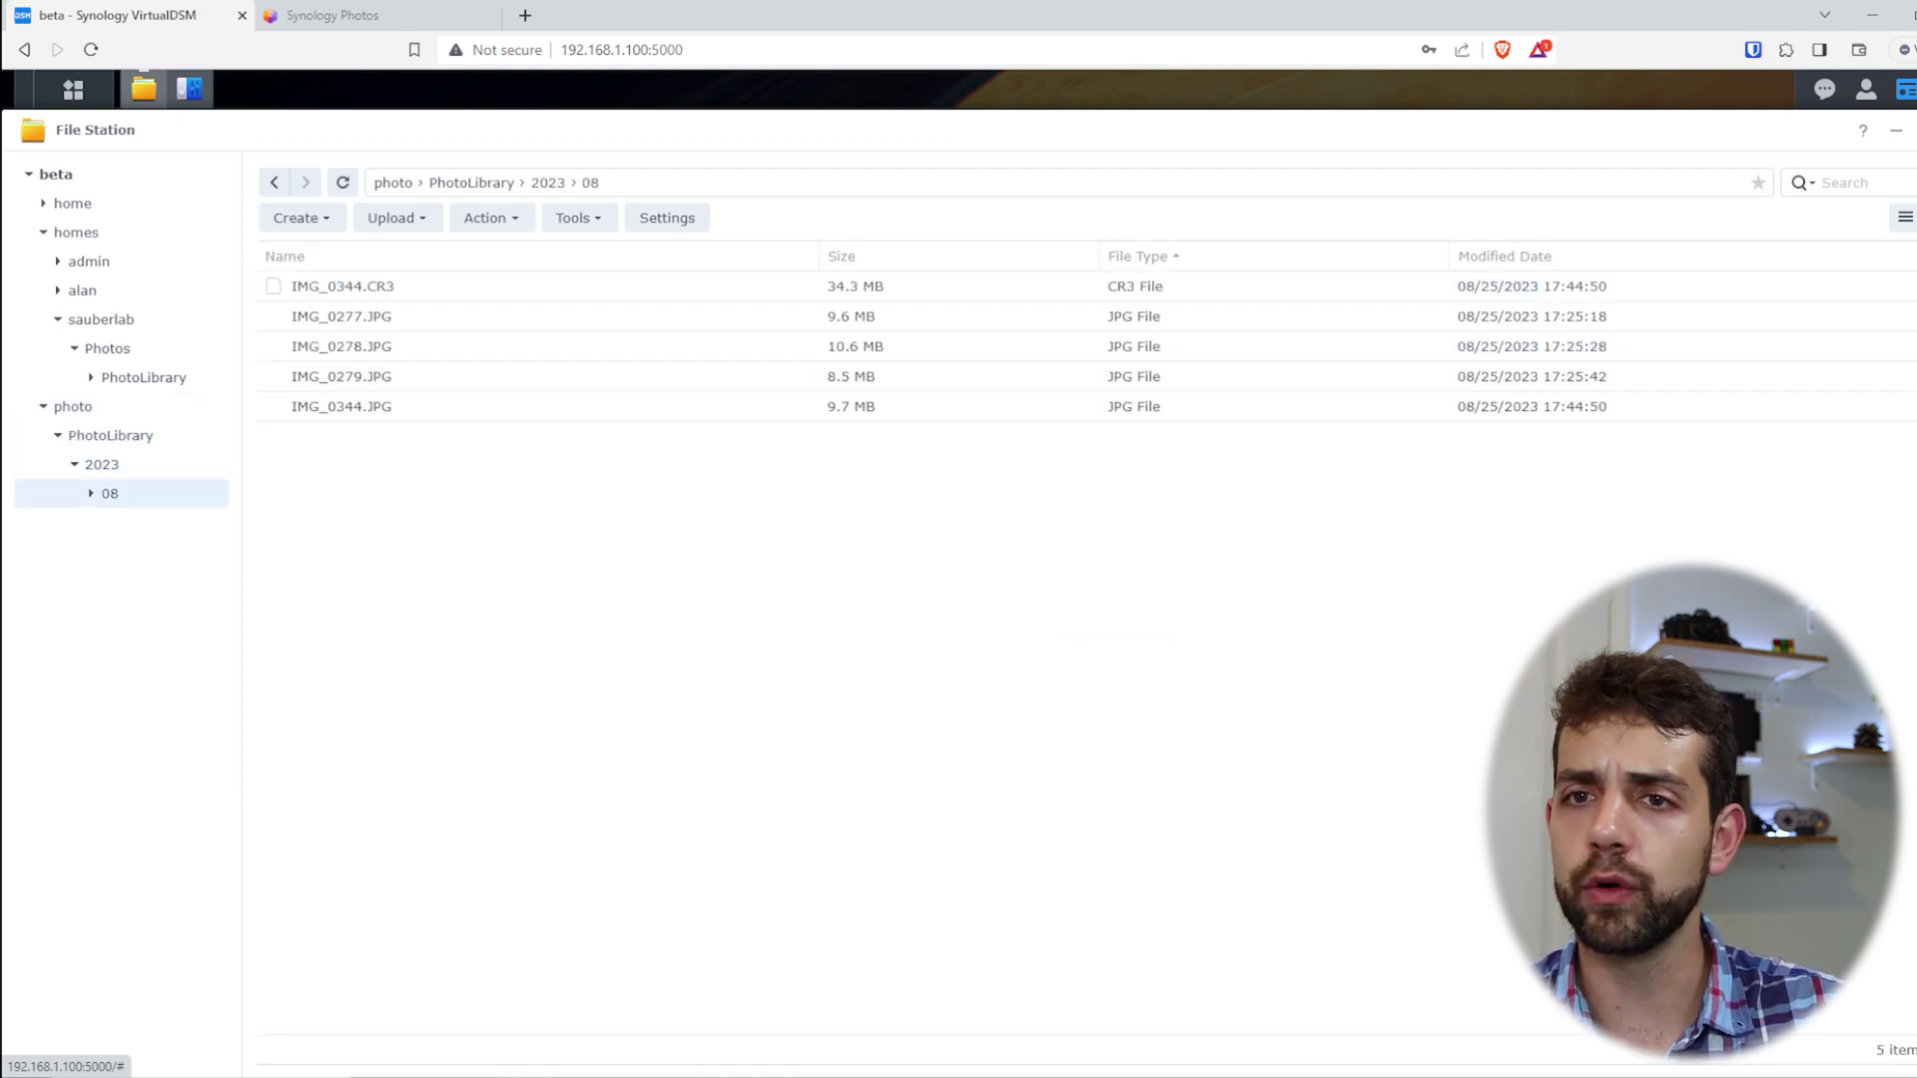
Switch to Synology Photos and remove the local user listed above System Administrators from the Shared Space access permissions
{"action": "left_click", "coordinate": [369, 15]}
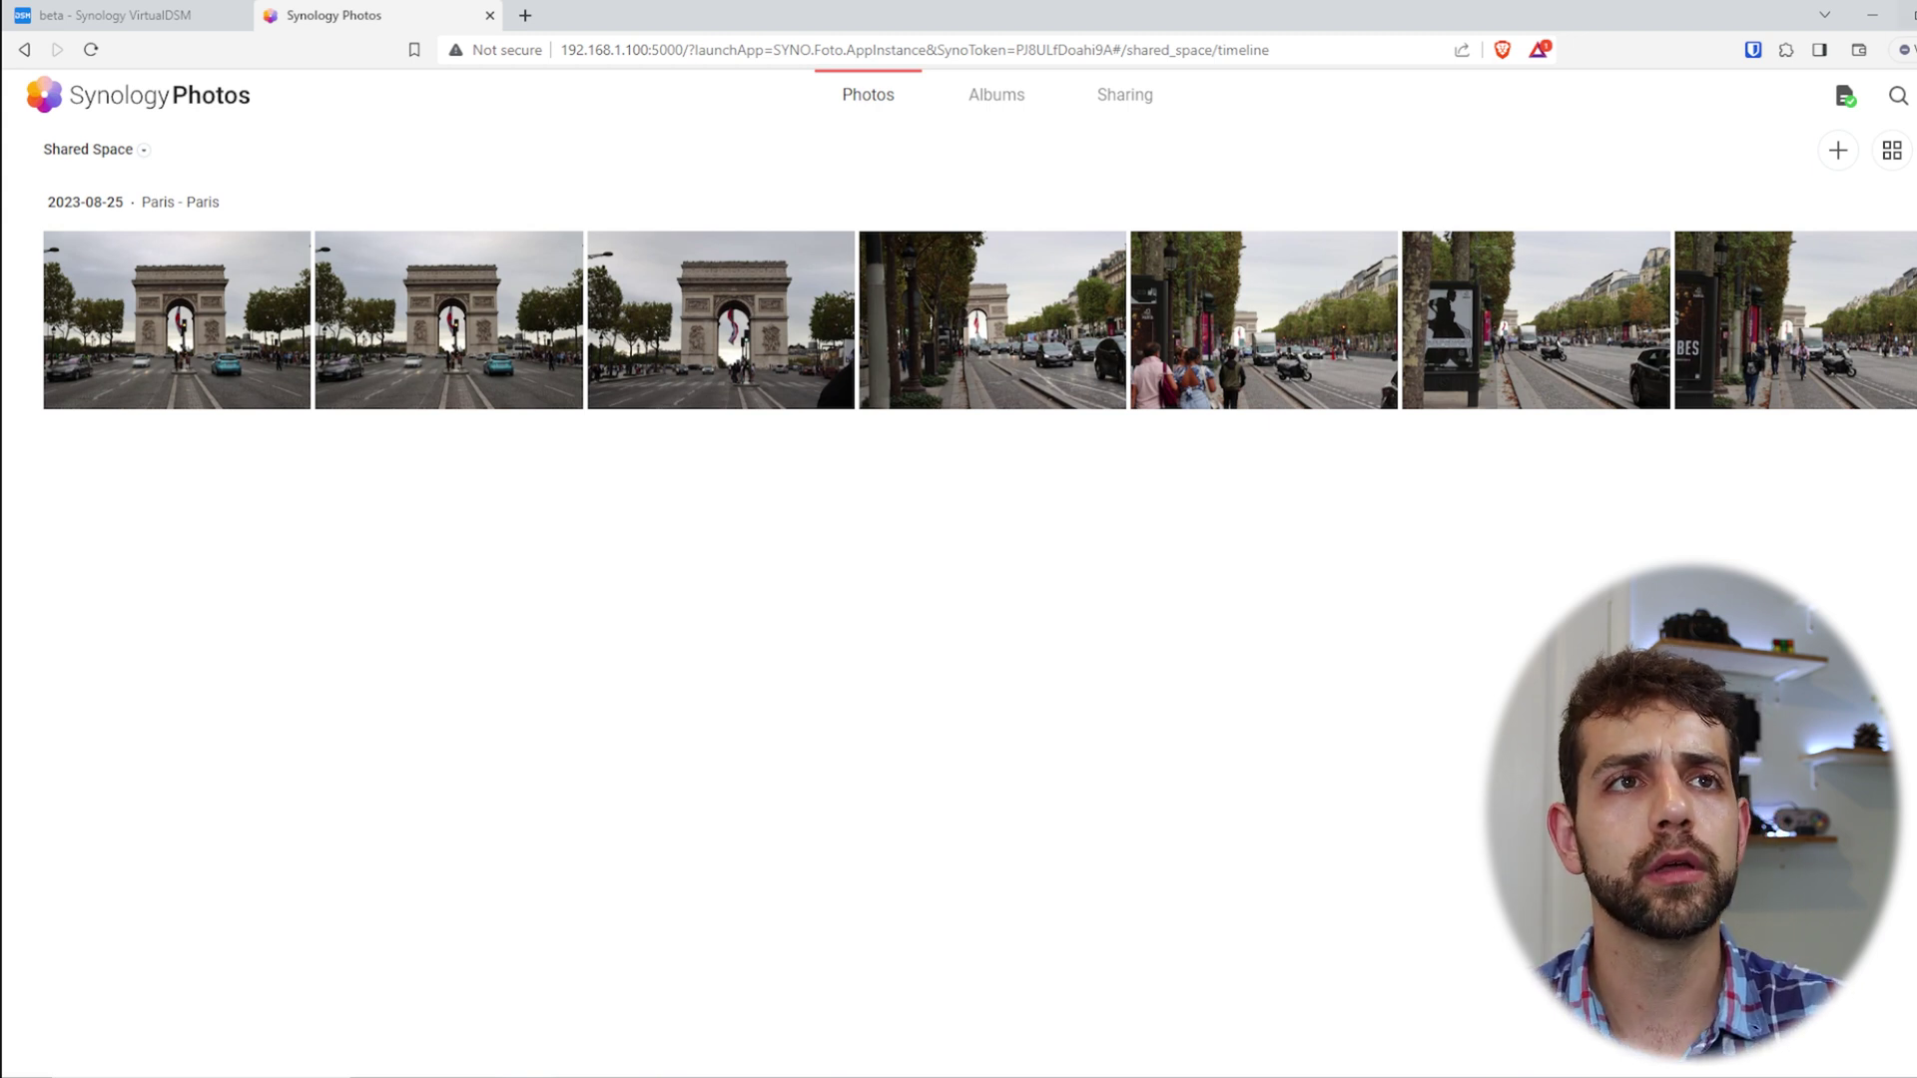
{"action": "left_click", "coordinate": [1909, 95]}
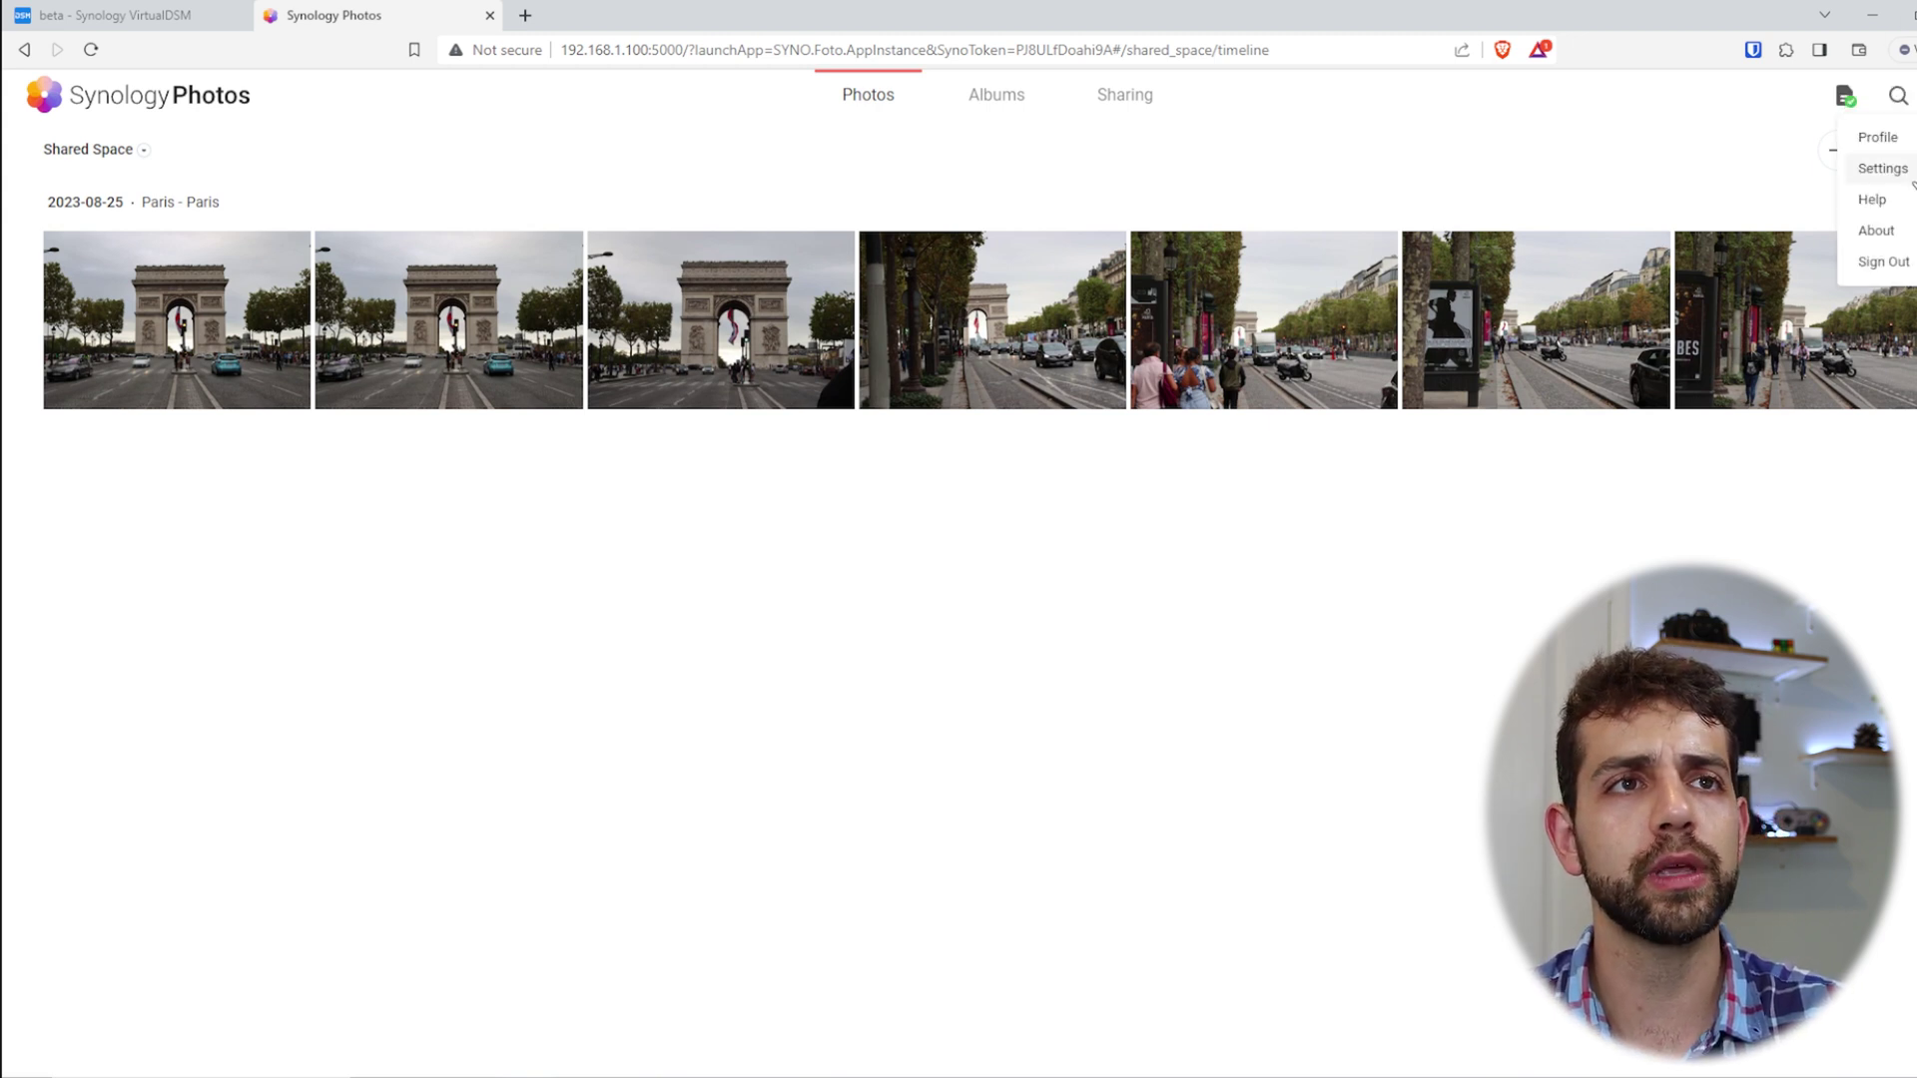
{"action": "left_click", "coordinate": [1911, 175]}
{"action": "left_click", "coordinate": [851, 348]}
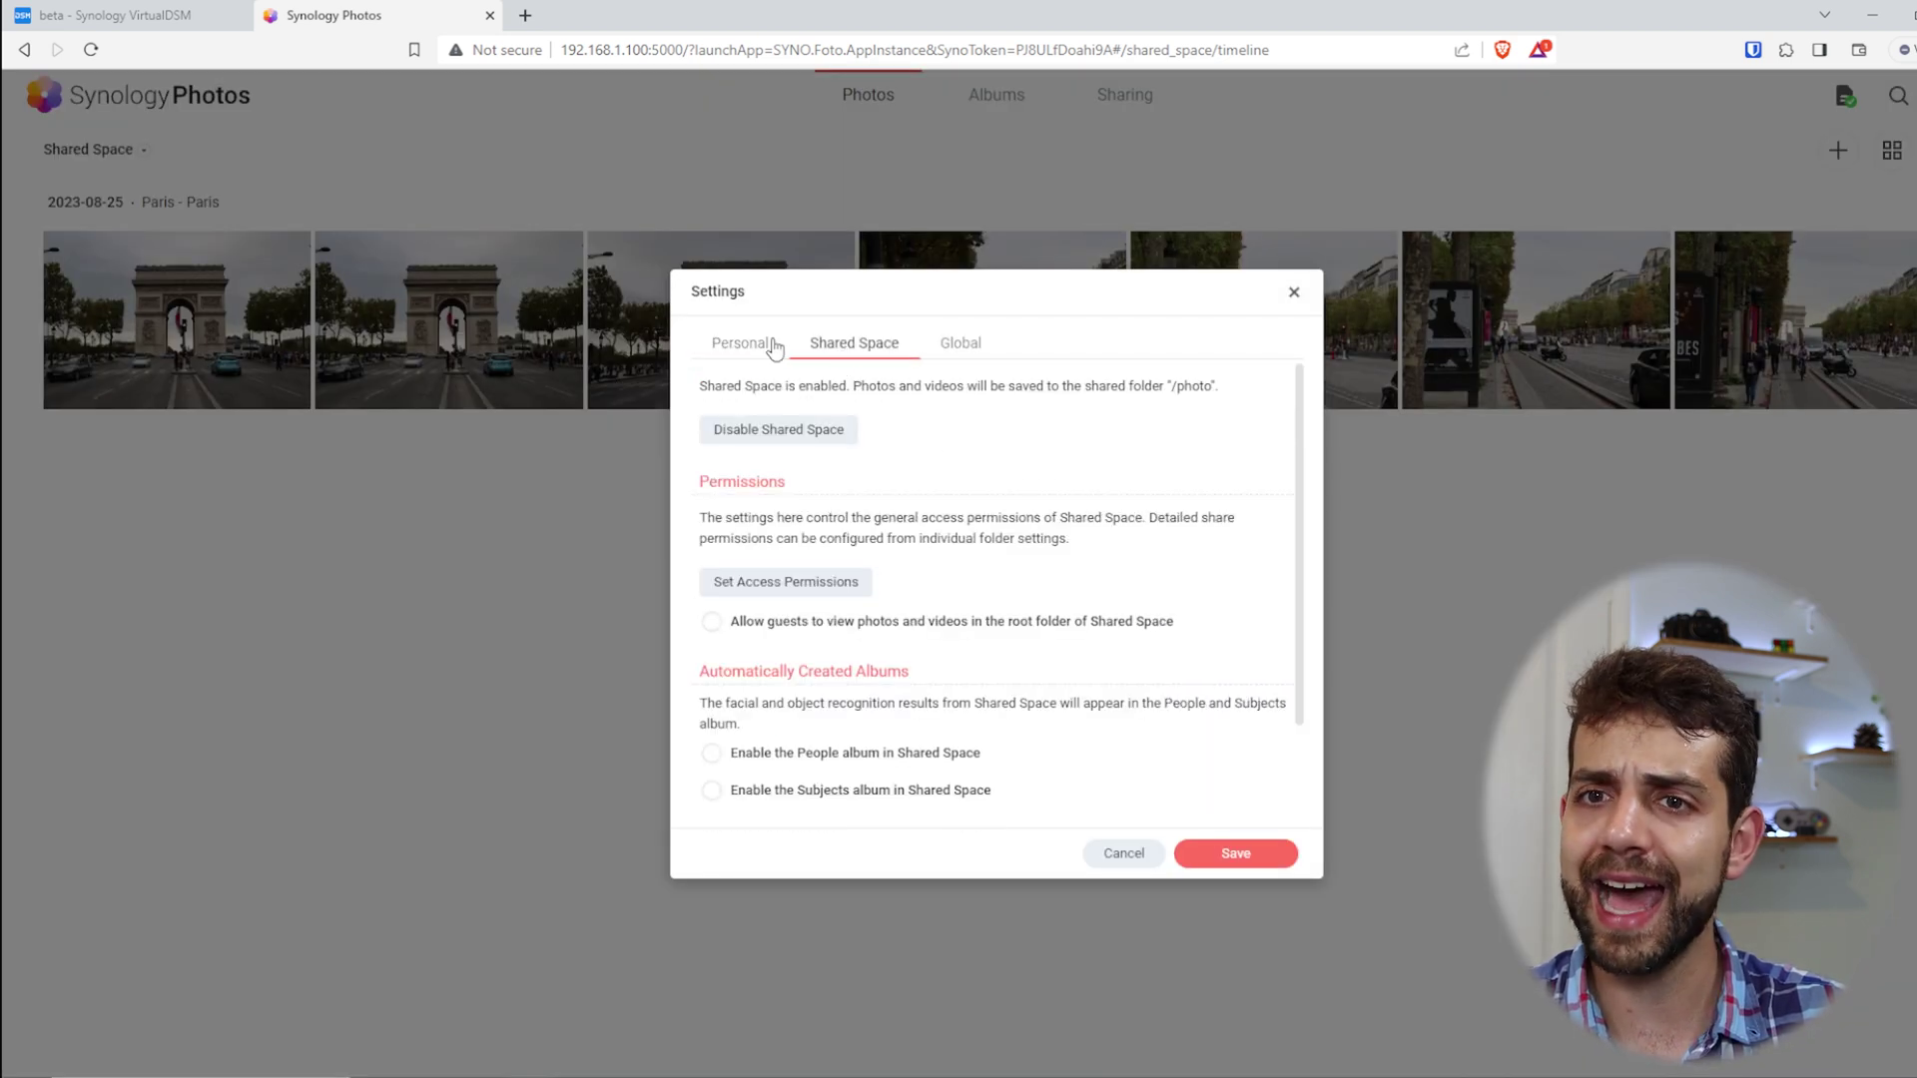
{"action": "left_click", "coordinate": [786, 587]}
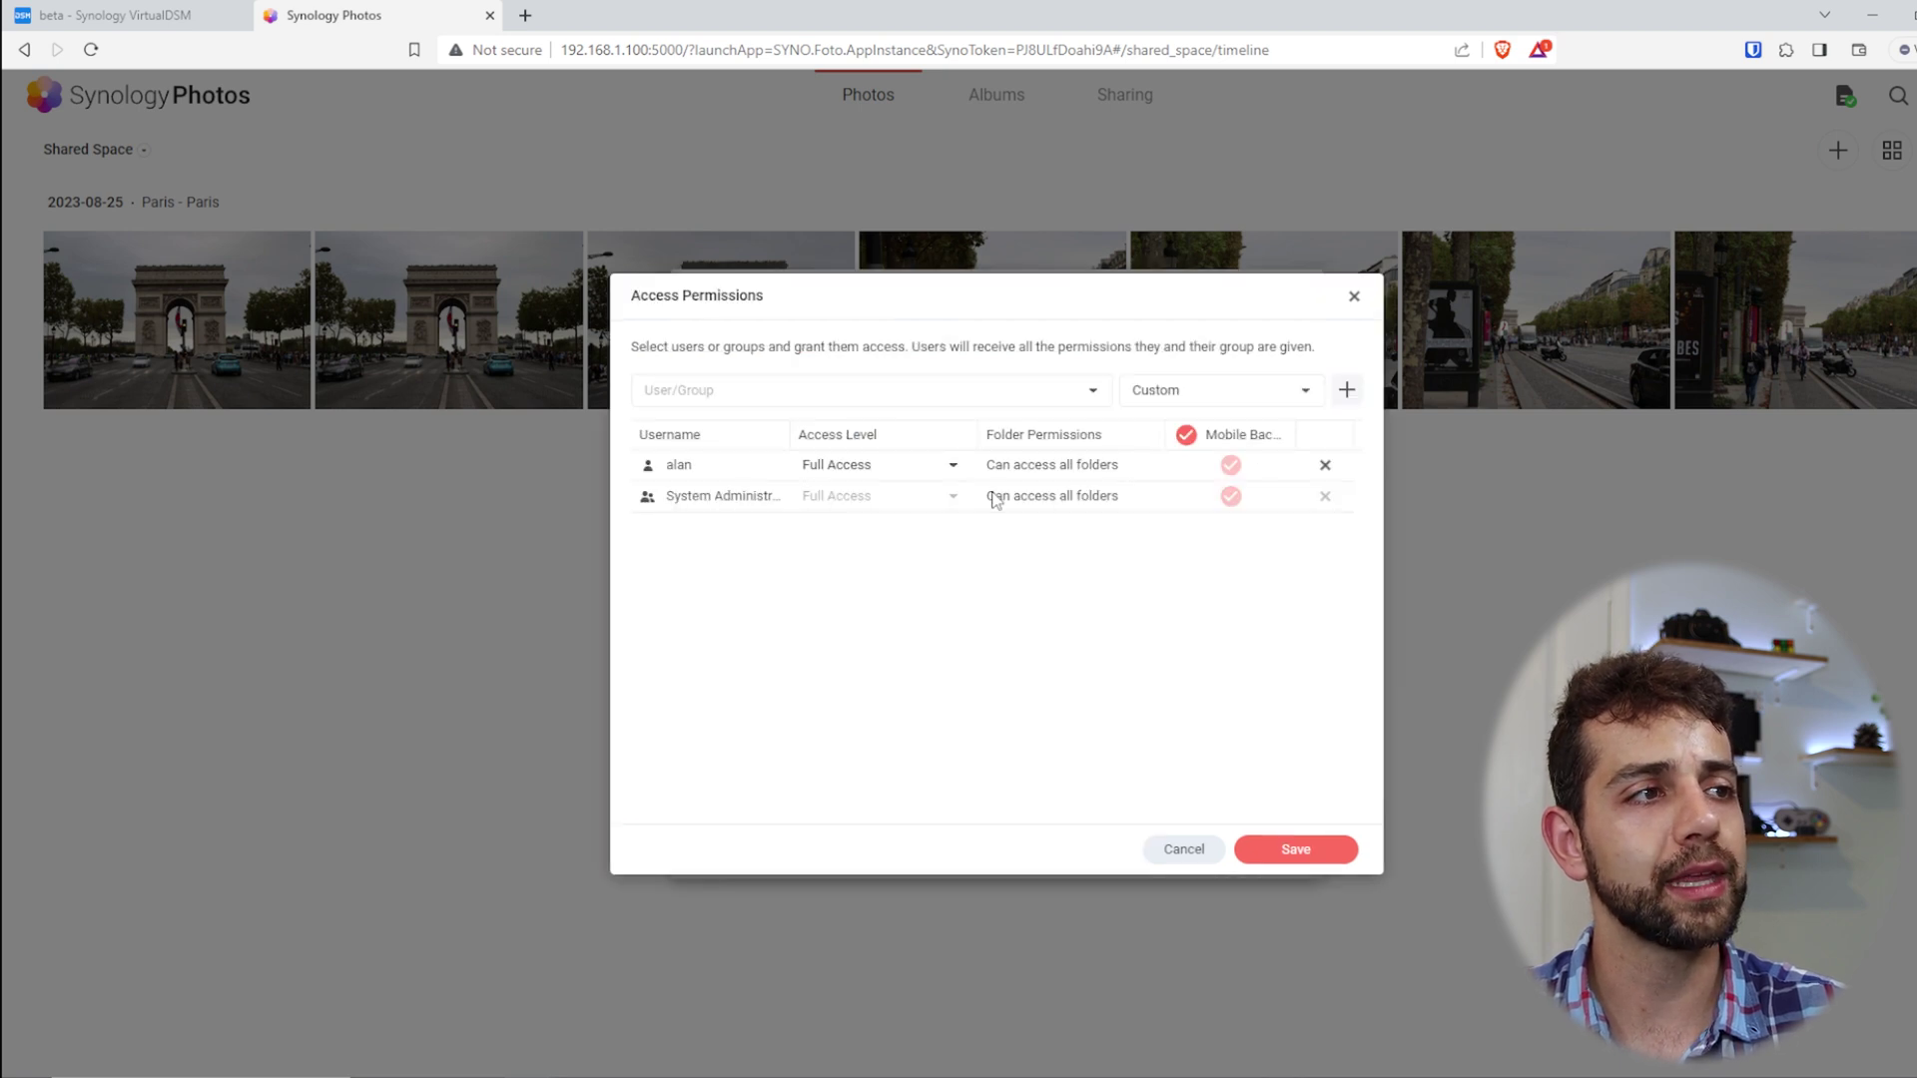
{"action": "left_click", "coordinate": [1324, 466]}
Add the removed local user back to the Shared Space access permissions with Full Access and save
{"action": "left_click", "coordinate": [1254, 390]}
{"action": "left_click", "coordinate": [1178, 432]}
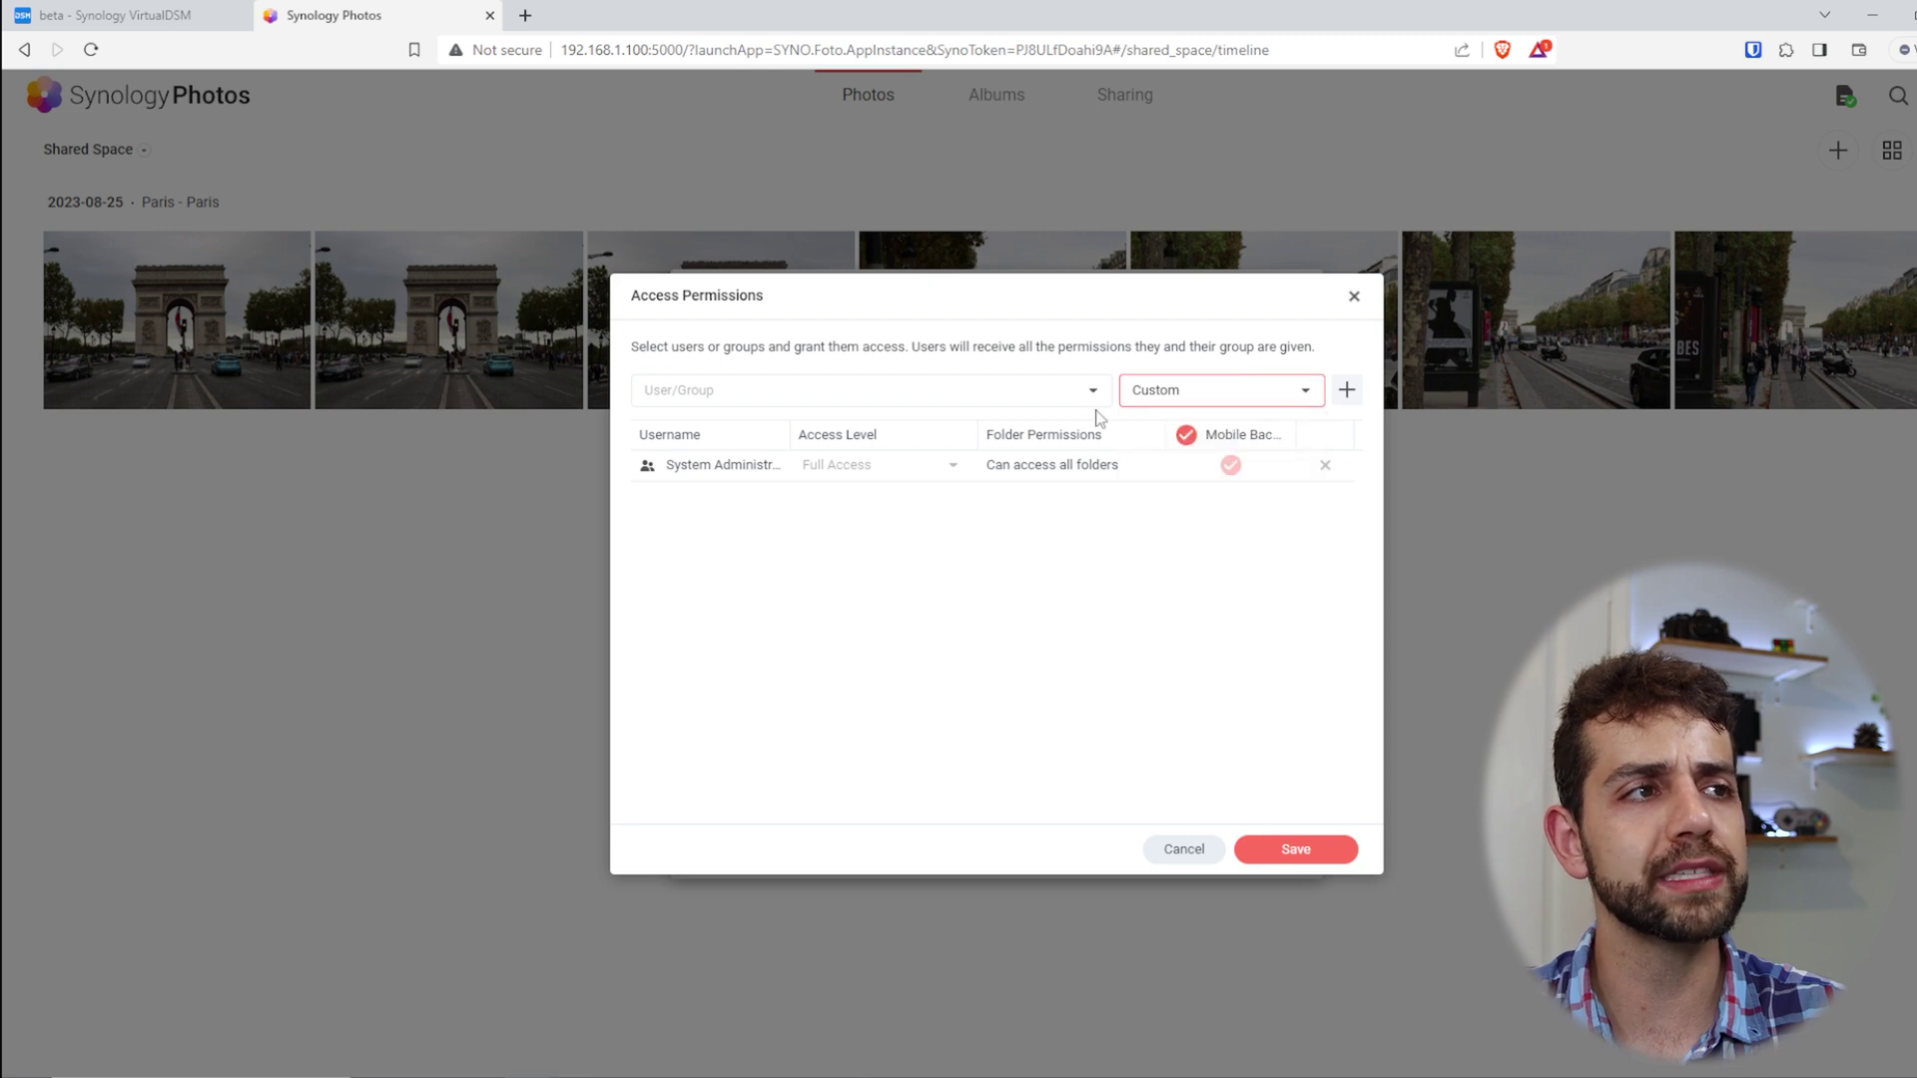
{"action": "left_click", "coordinate": [1094, 392]}
{"action": "left_click", "coordinate": [736, 440]}
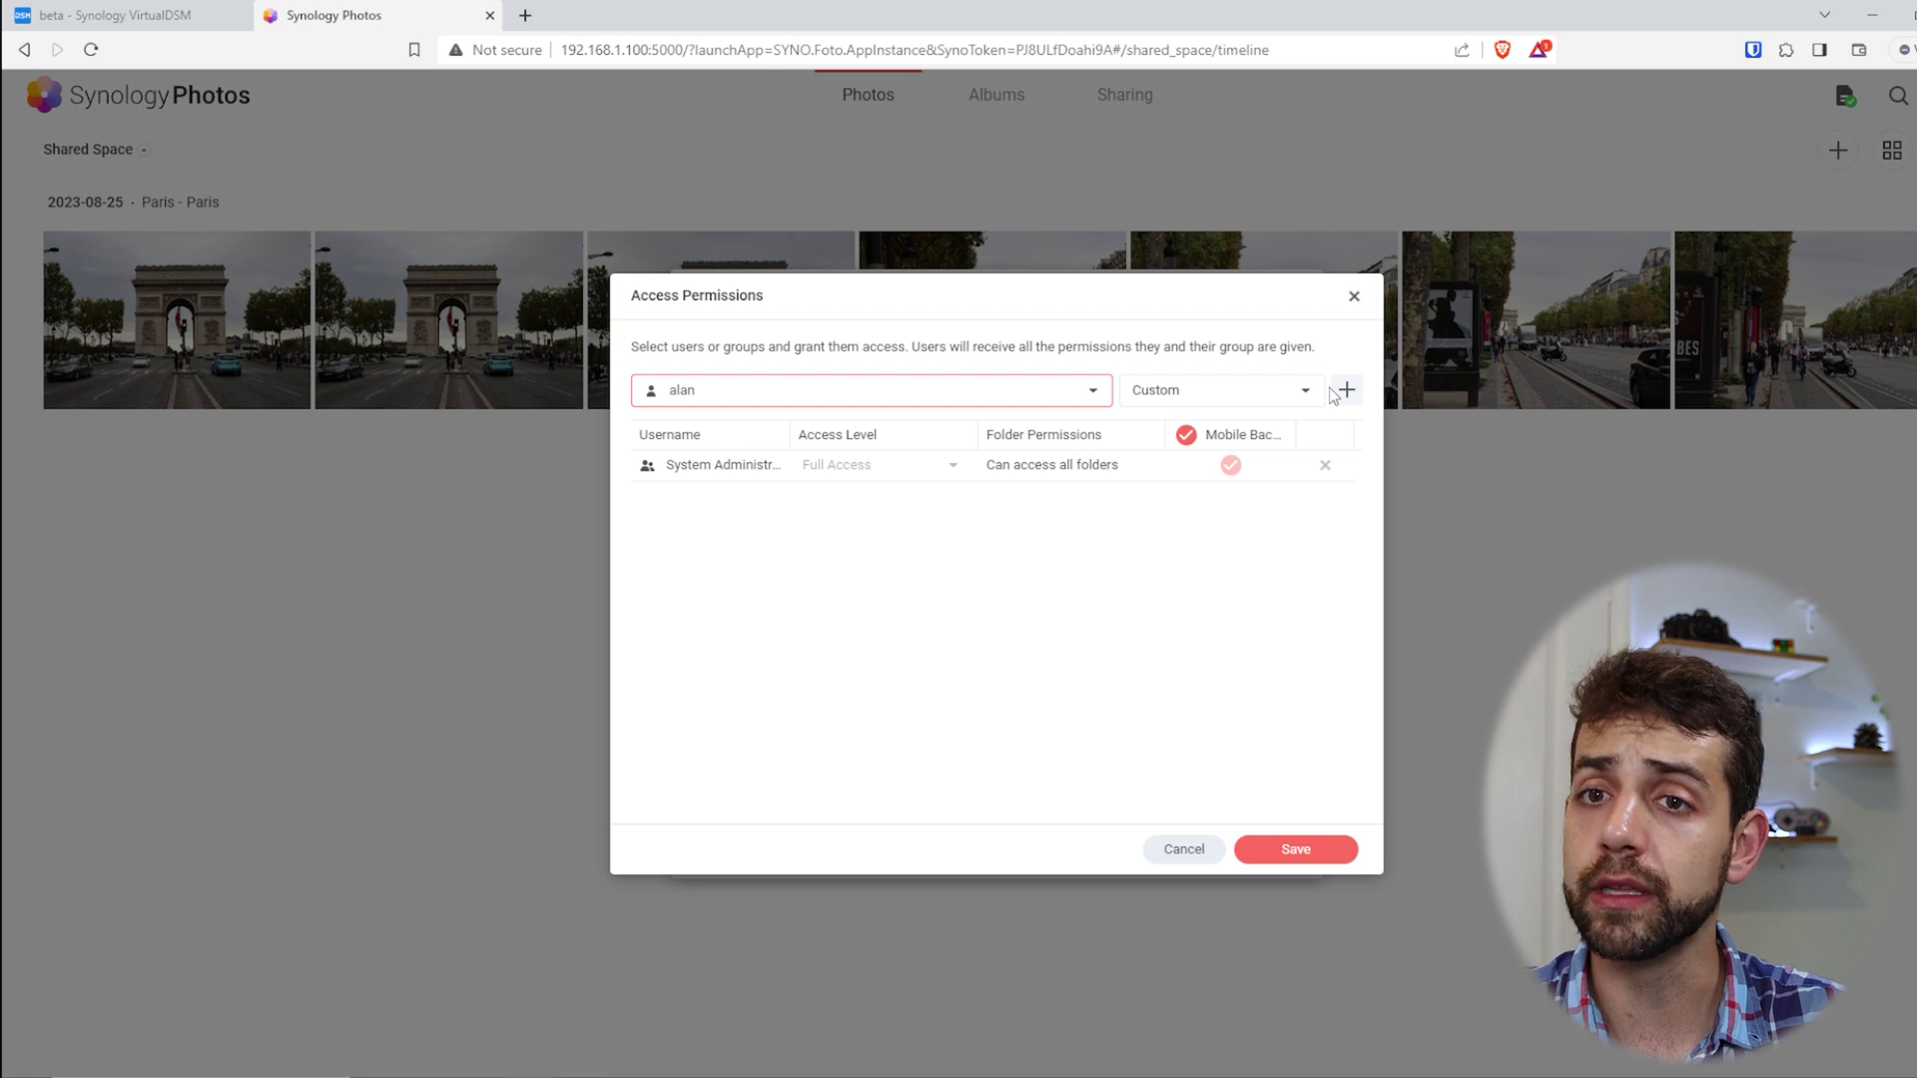
{"action": "left_click", "coordinate": [1302, 391]}
{"action": "left_click", "coordinate": [1178, 463]}
{"action": "left_click", "coordinate": [1348, 390]}
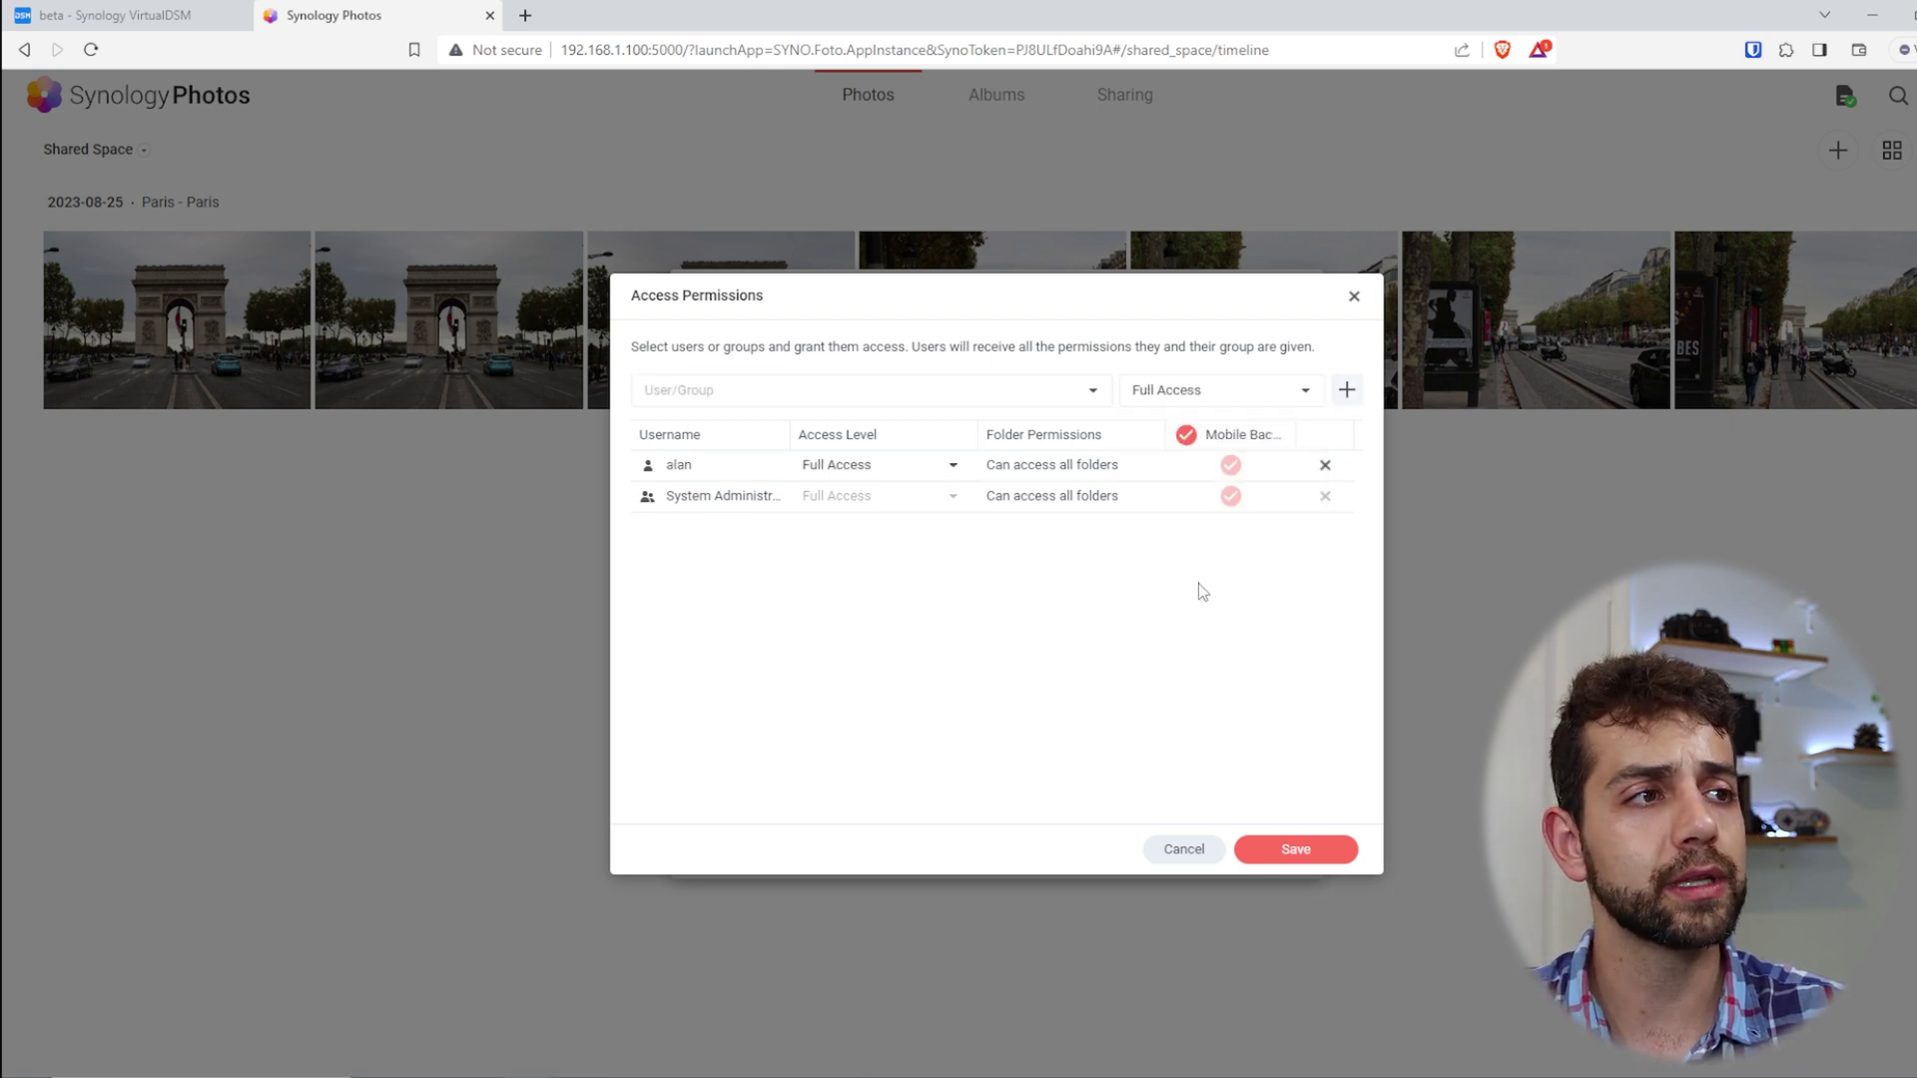
{"action": "left_click", "coordinate": [953, 466]}
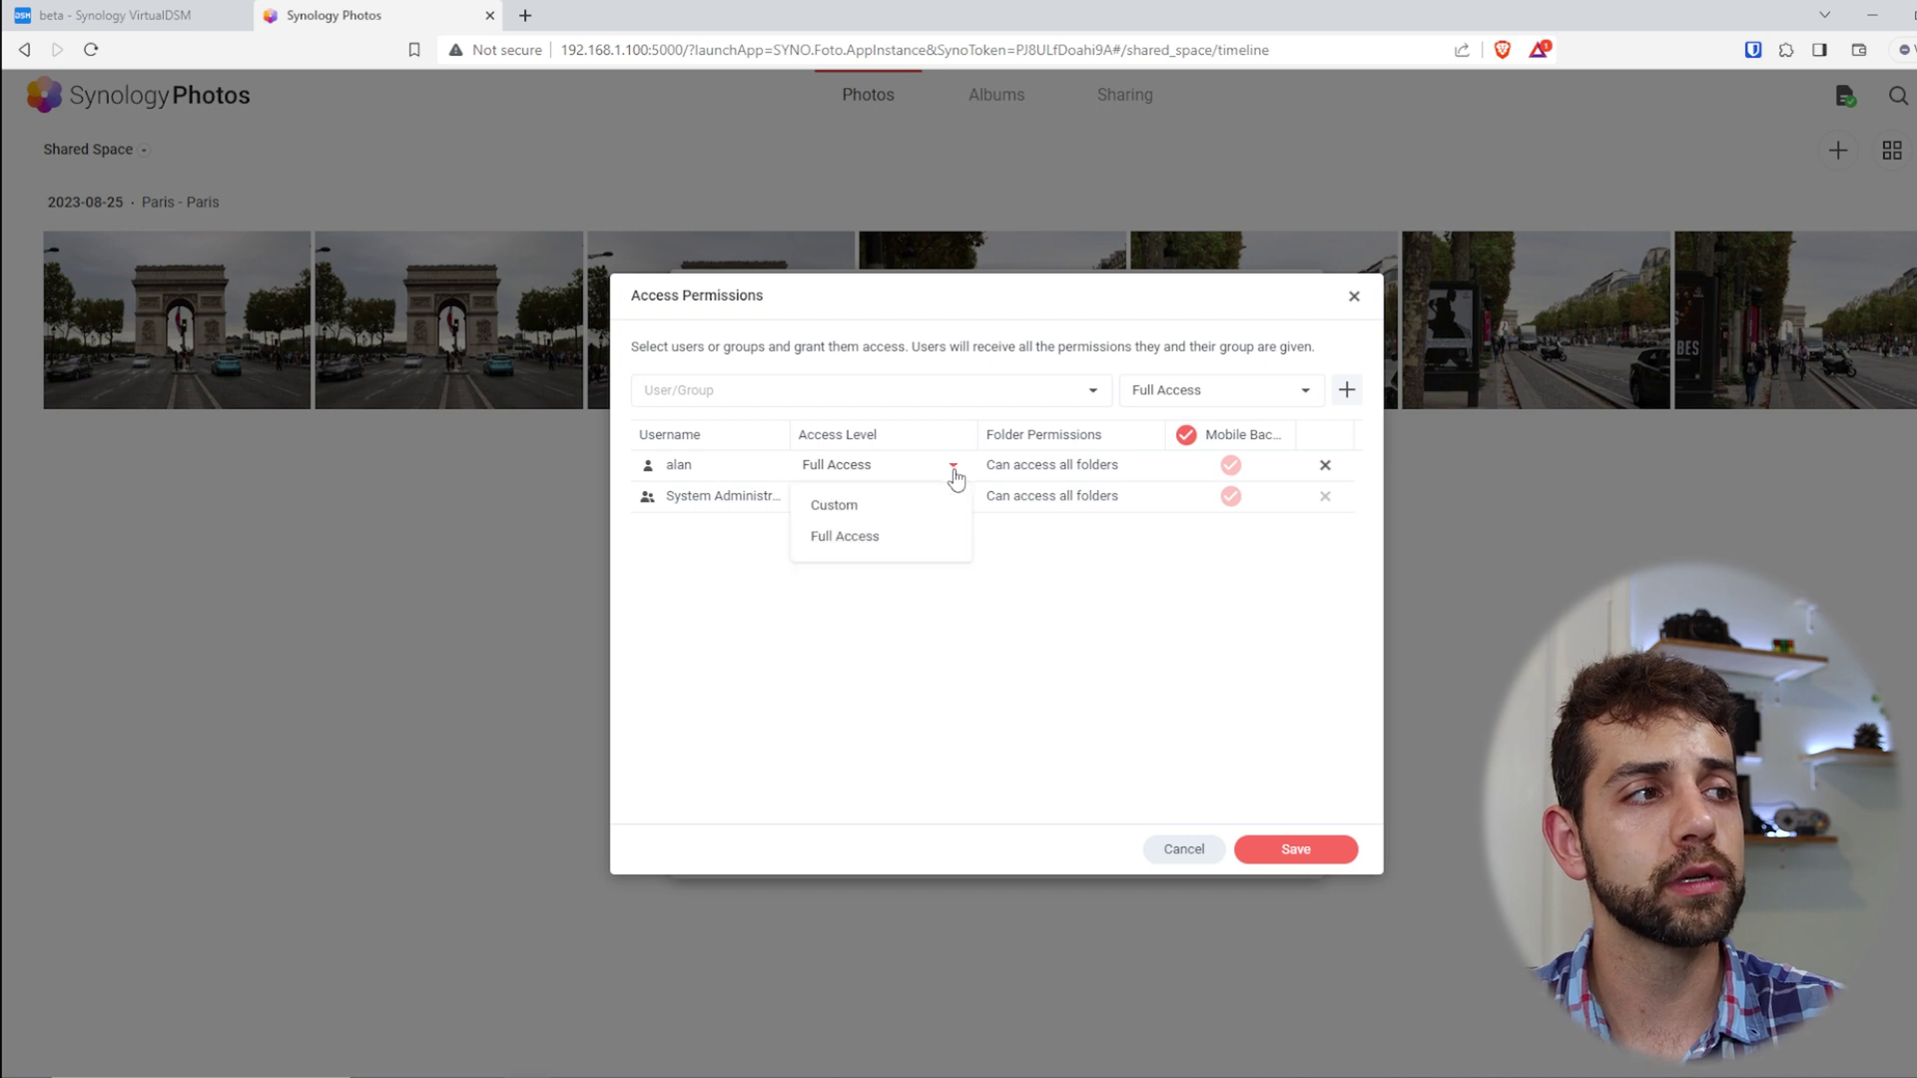
{"action": "left_click", "coordinate": [1066, 675]}
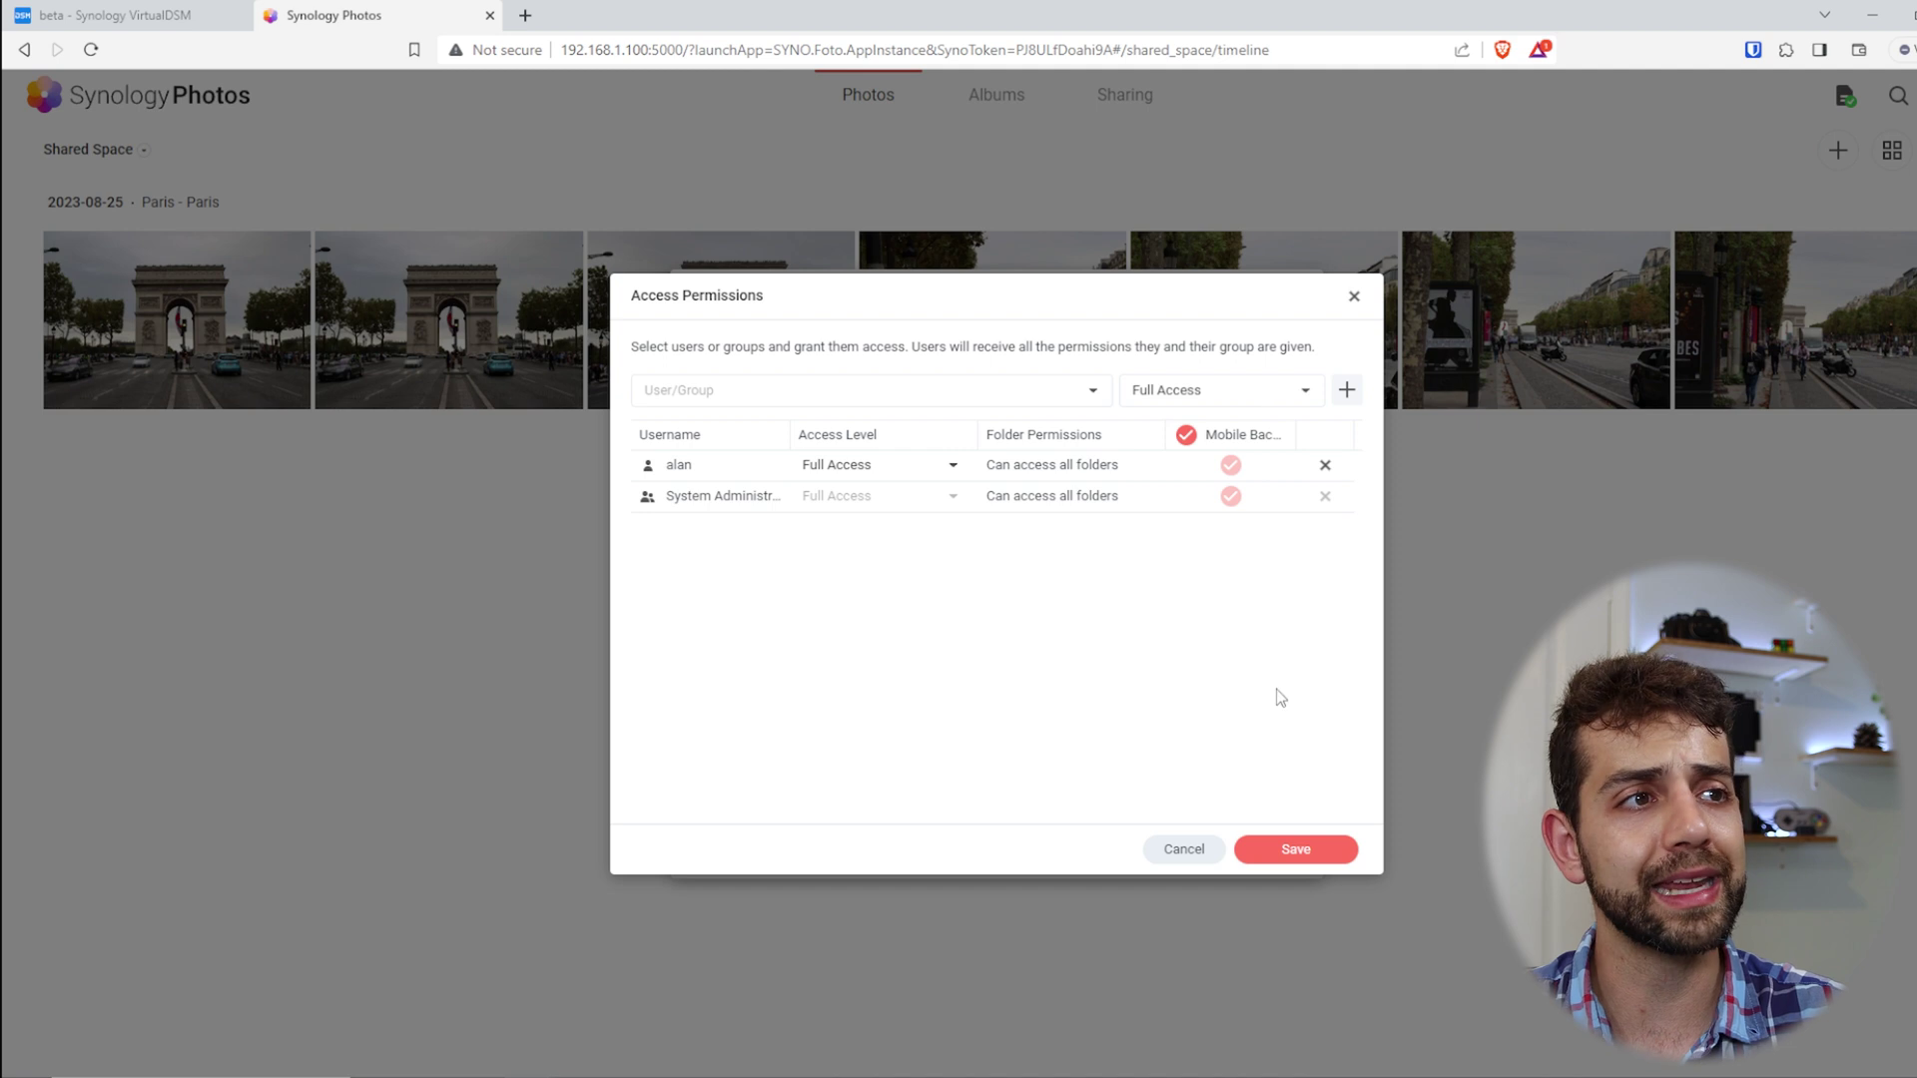
{"action": "left_click", "coordinate": [1312, 850]}
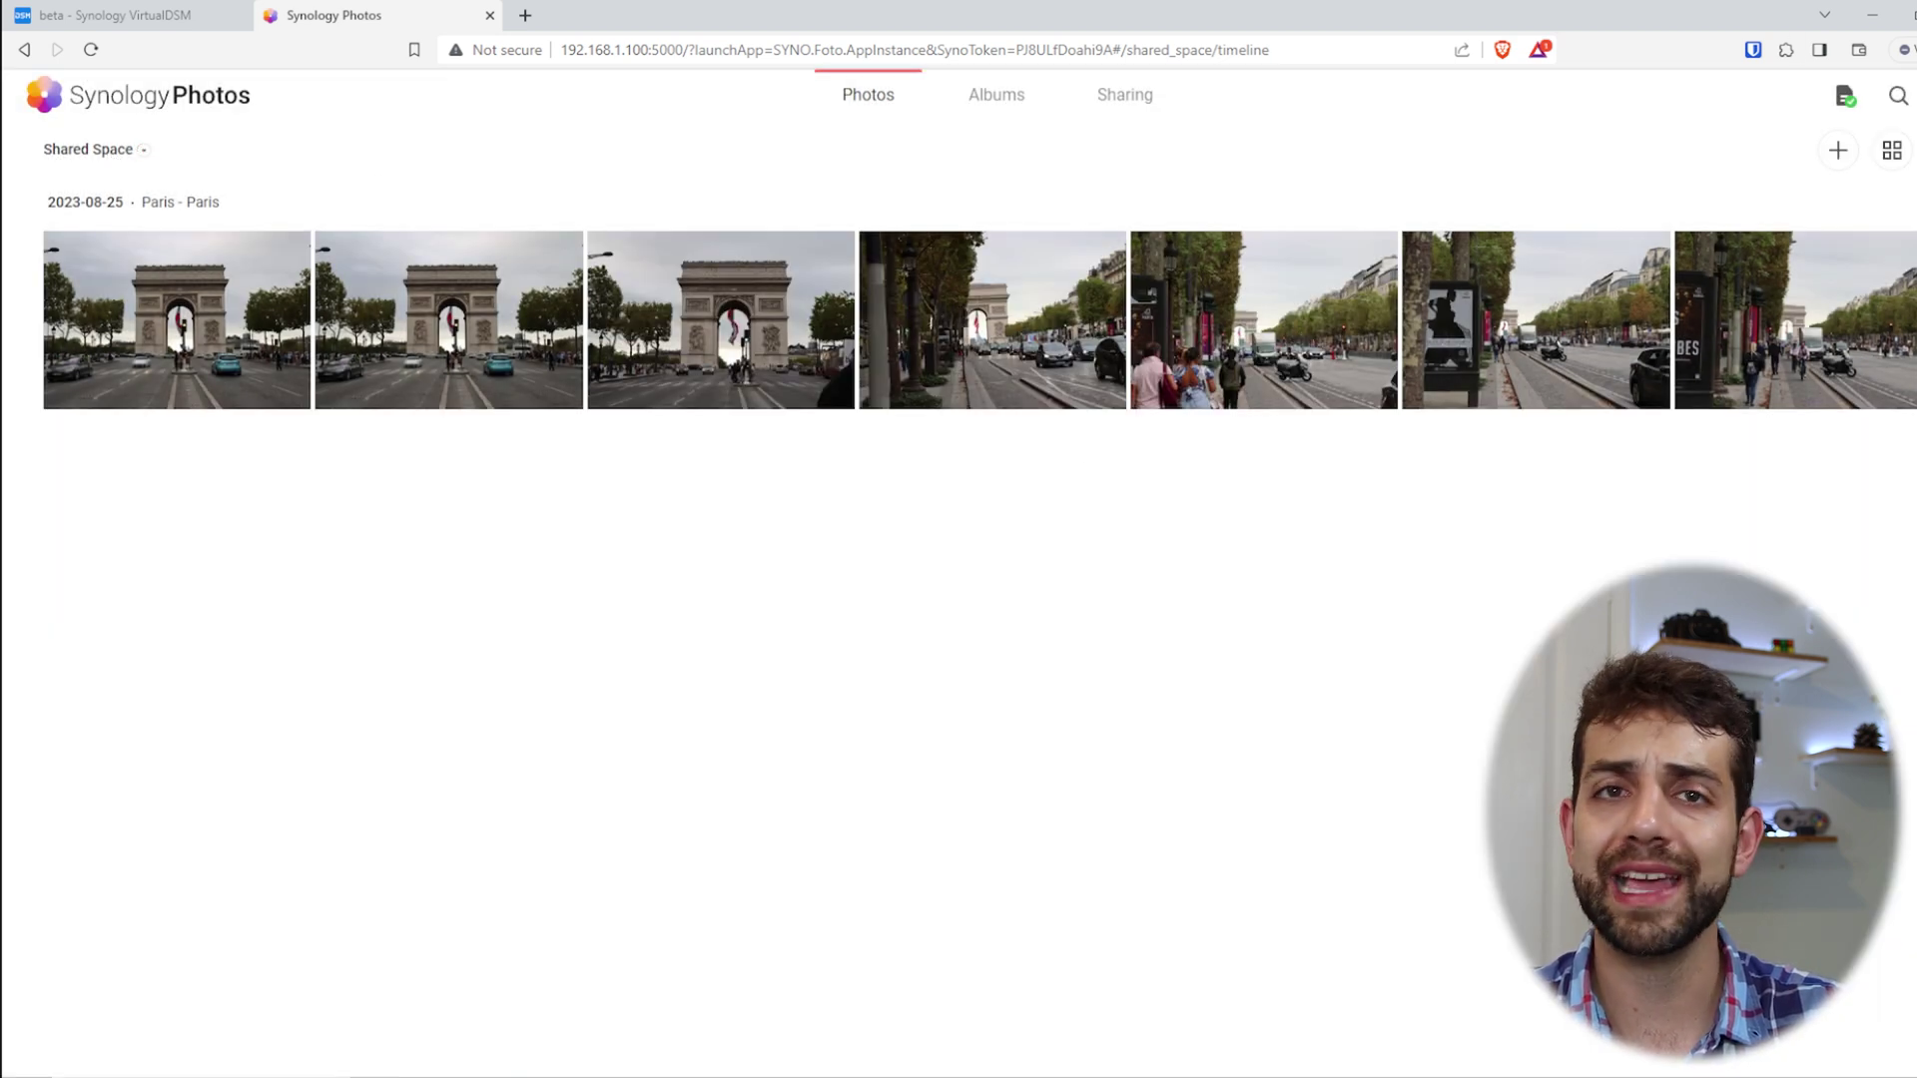
Enable the People and Subjects albums in the Shared Space settings, save, and show the album overview
{"action": "left_click", "coordinate": [1909, 95]}
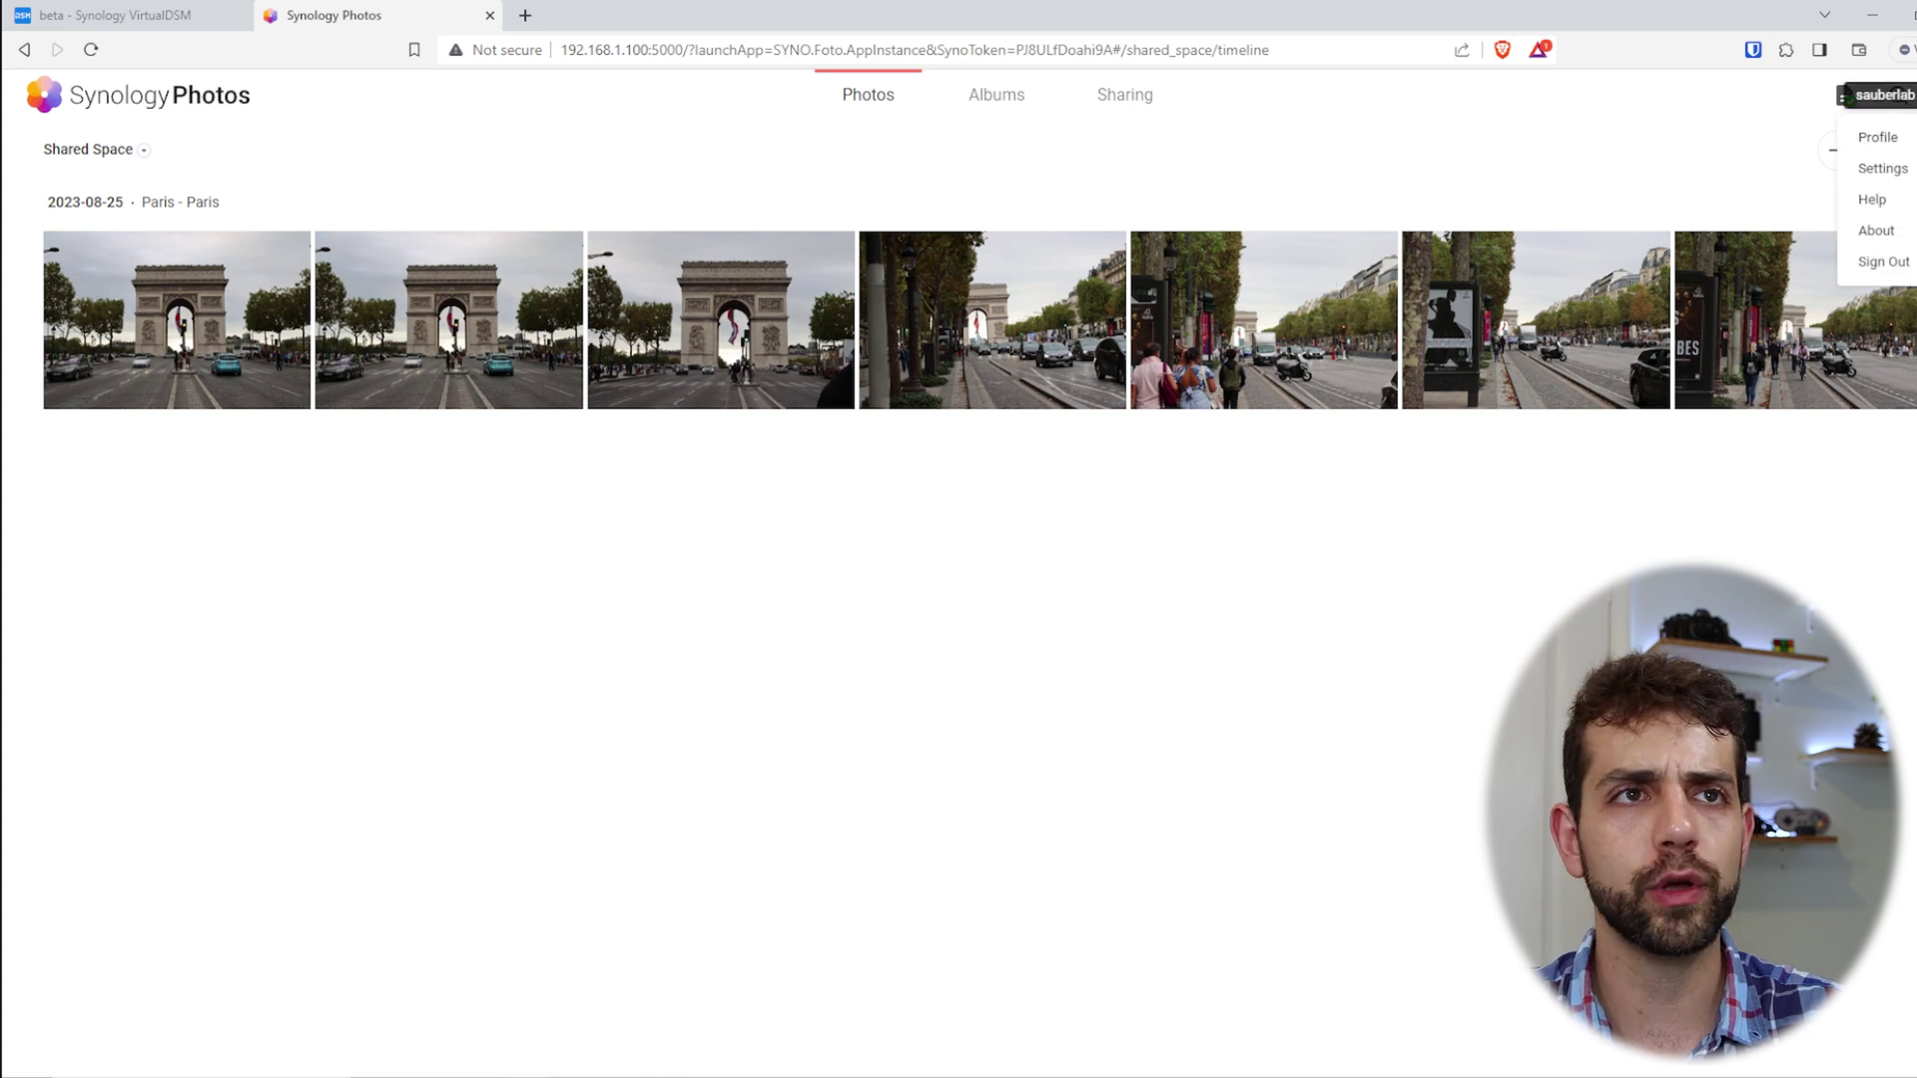
{"action": "left_click", "coordinate": [1877, 165]}
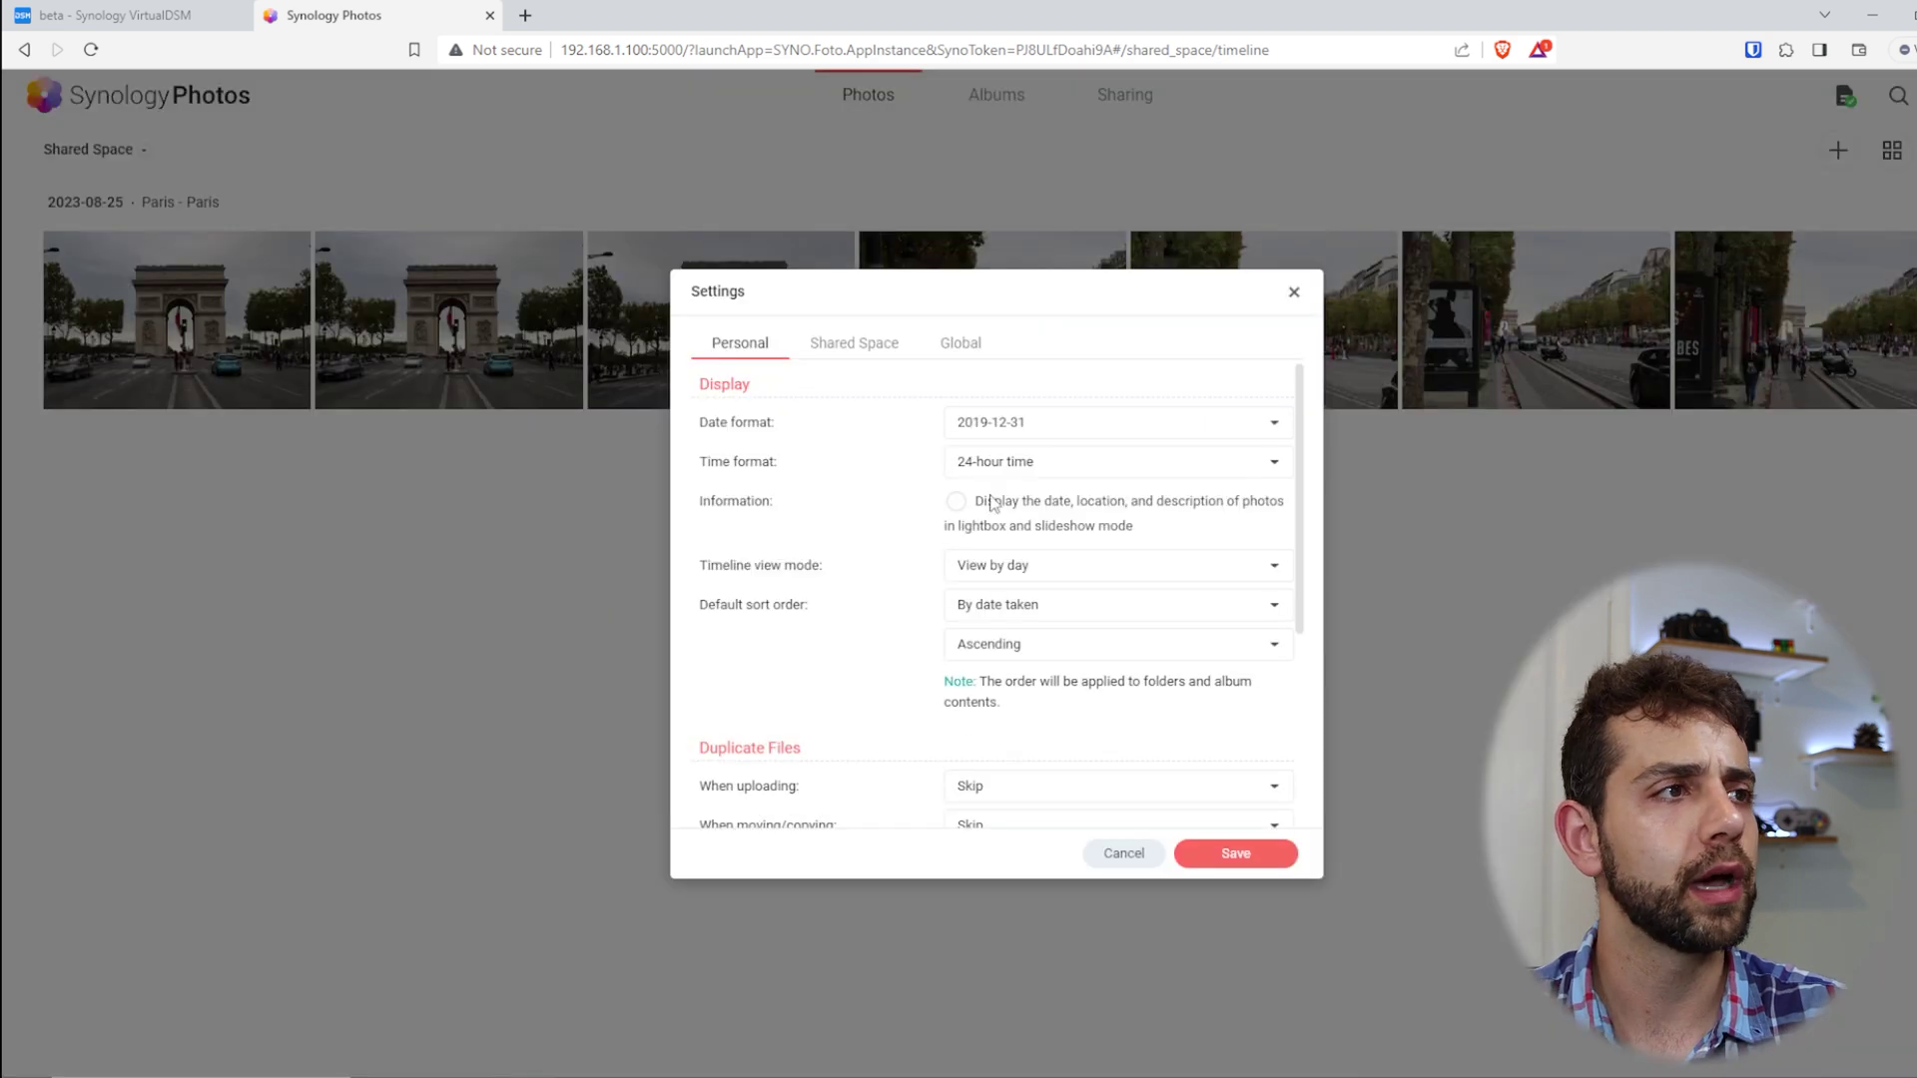
{"action": "left_click", "coordinate": [821, 343]}
{"action": "scroll", "coordinate": [849, 549], "scroll_direction": "down", "scroll_amount": 2}
{"action": "left_click", "coordinate": [785, 624]}
{"action": "left_click", "coordinate": [786, 661]}
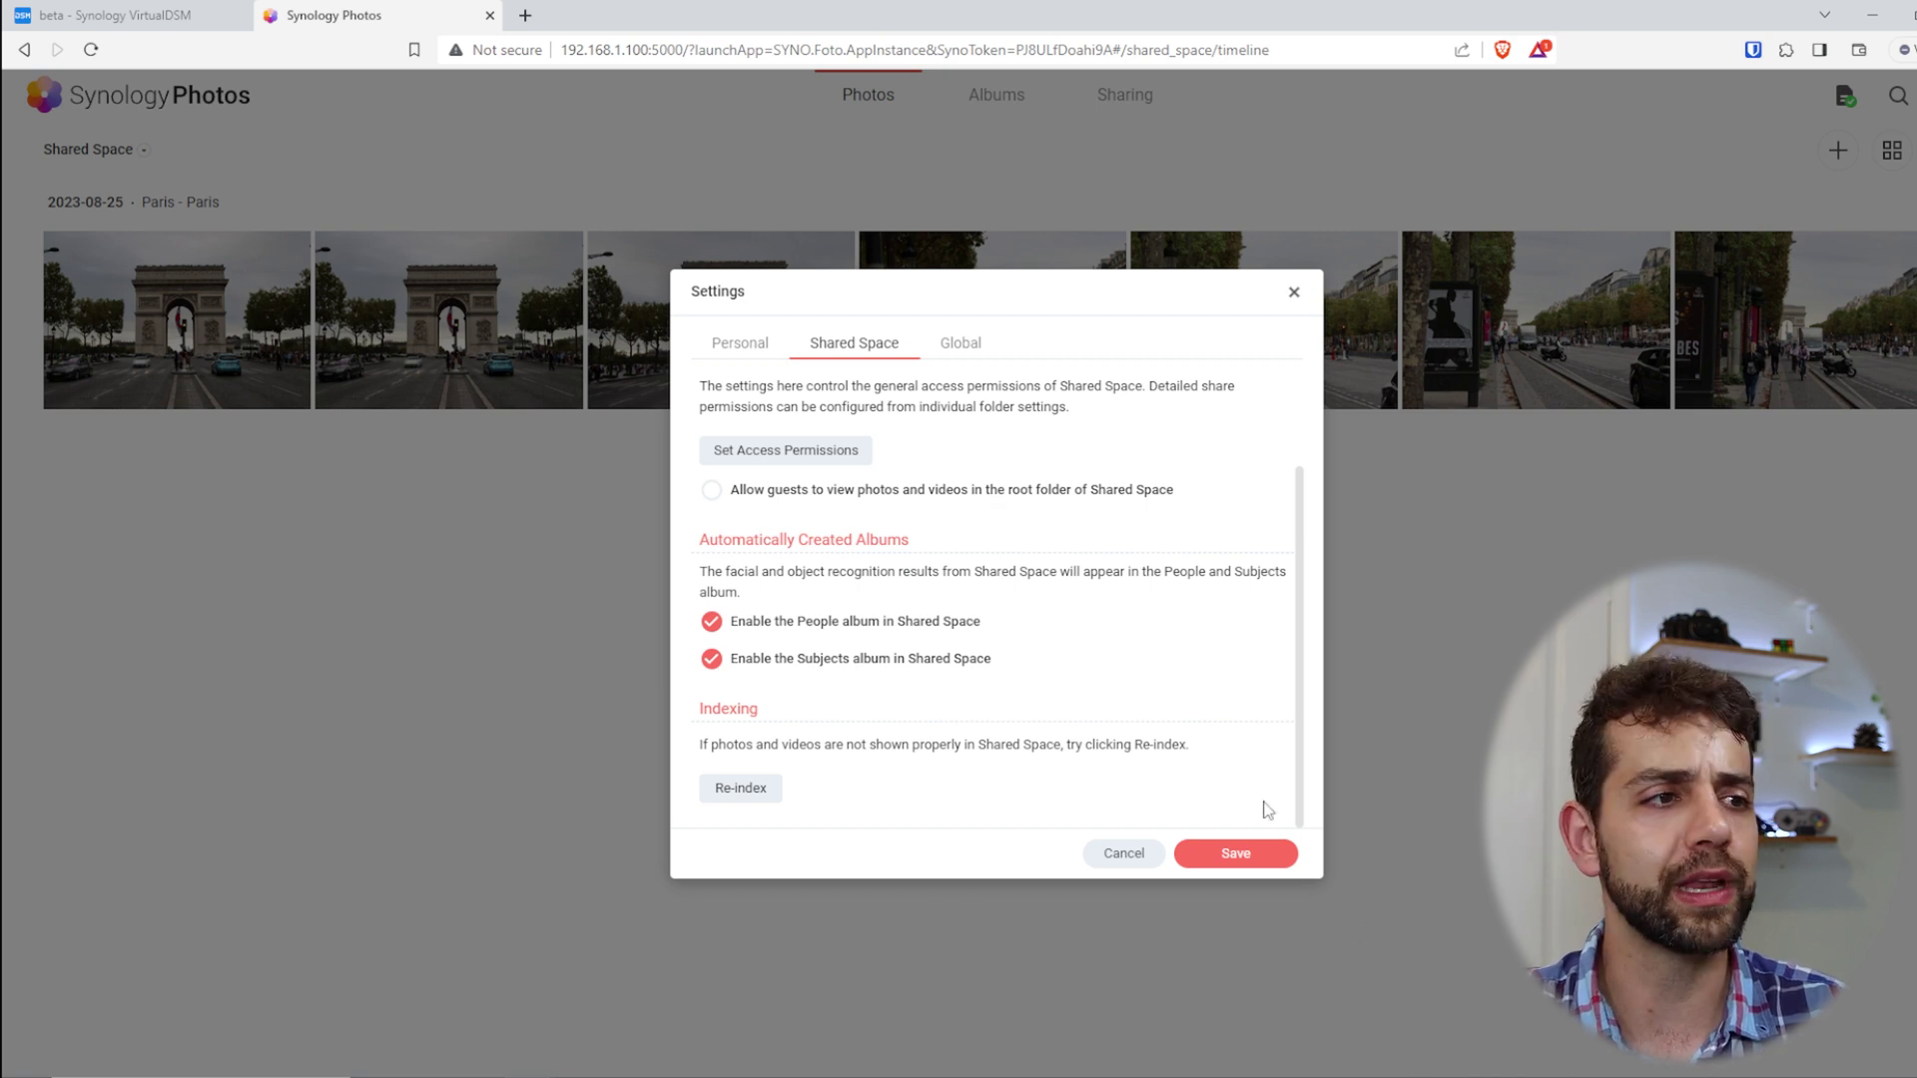
{"action": "left_click", "coordinate": [1238, 857]}
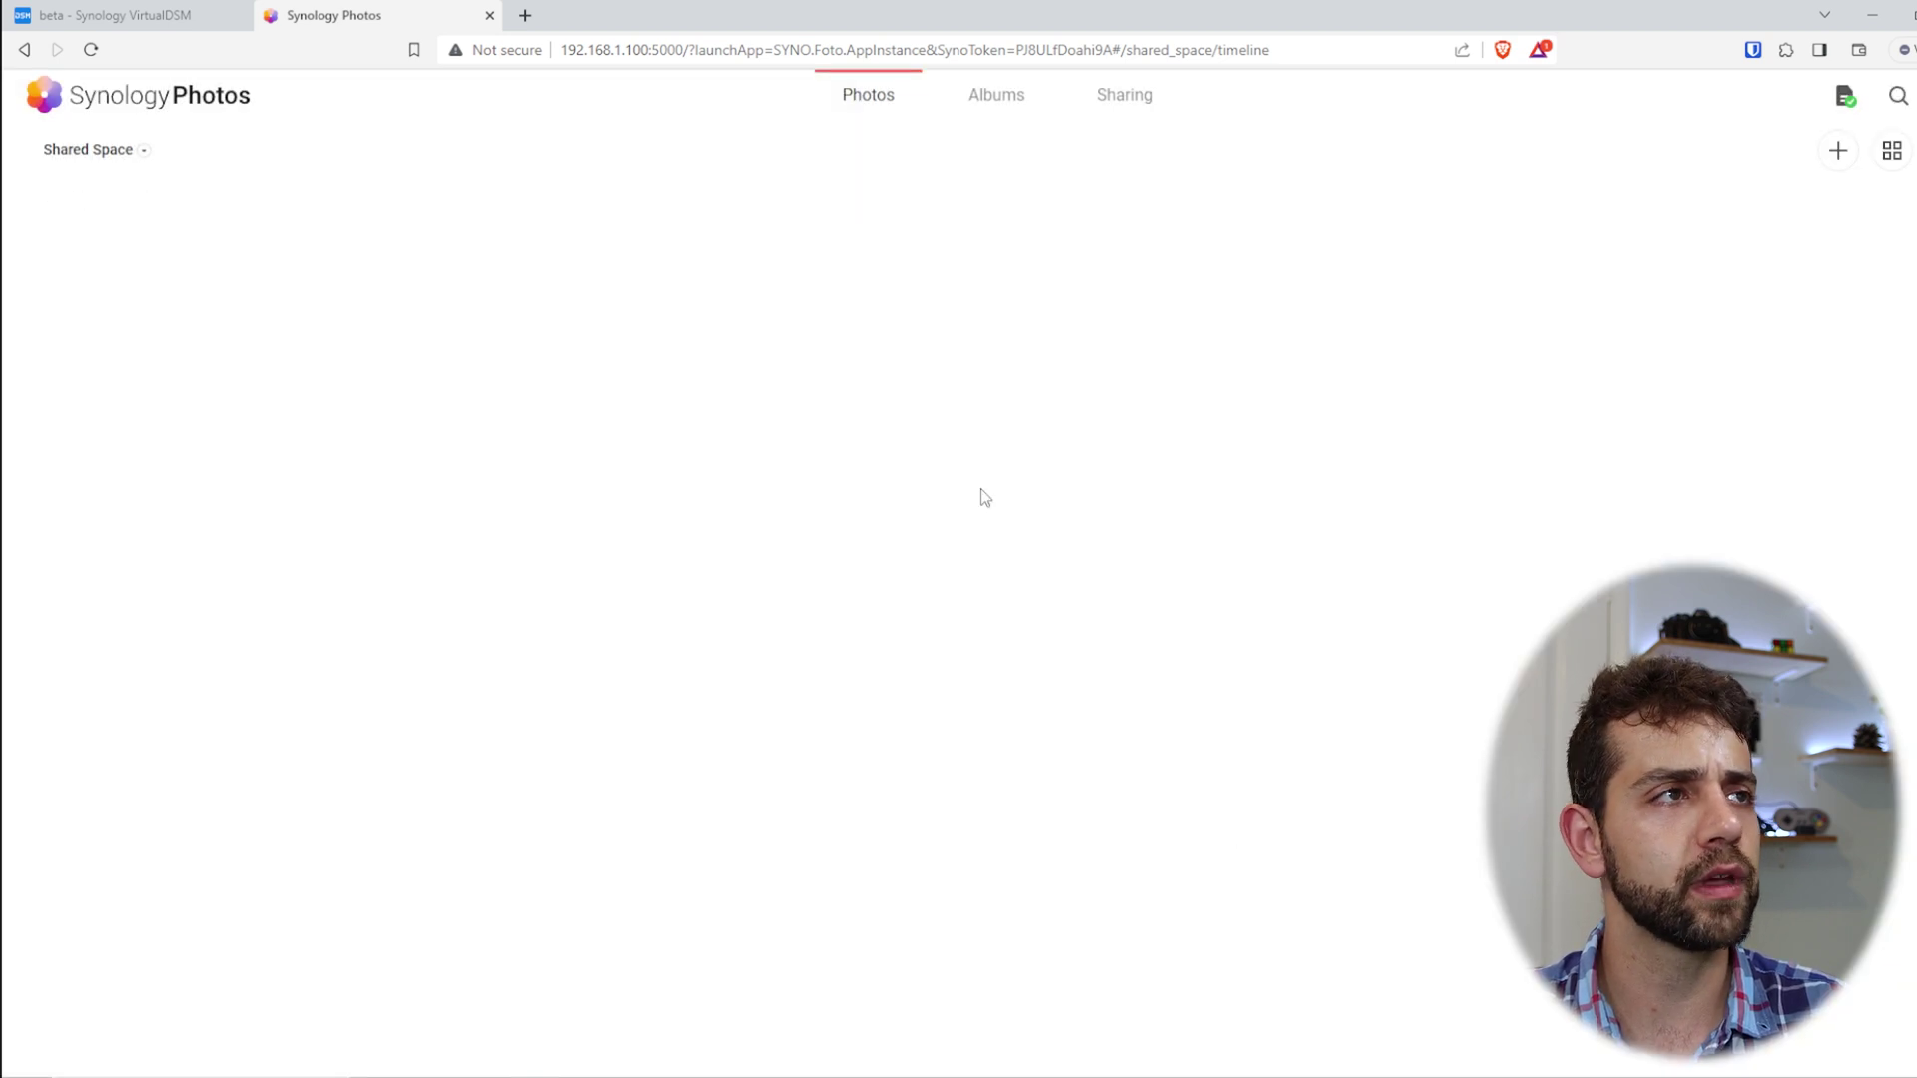
{"action": "left_click", "coordinate": [984, 94]}
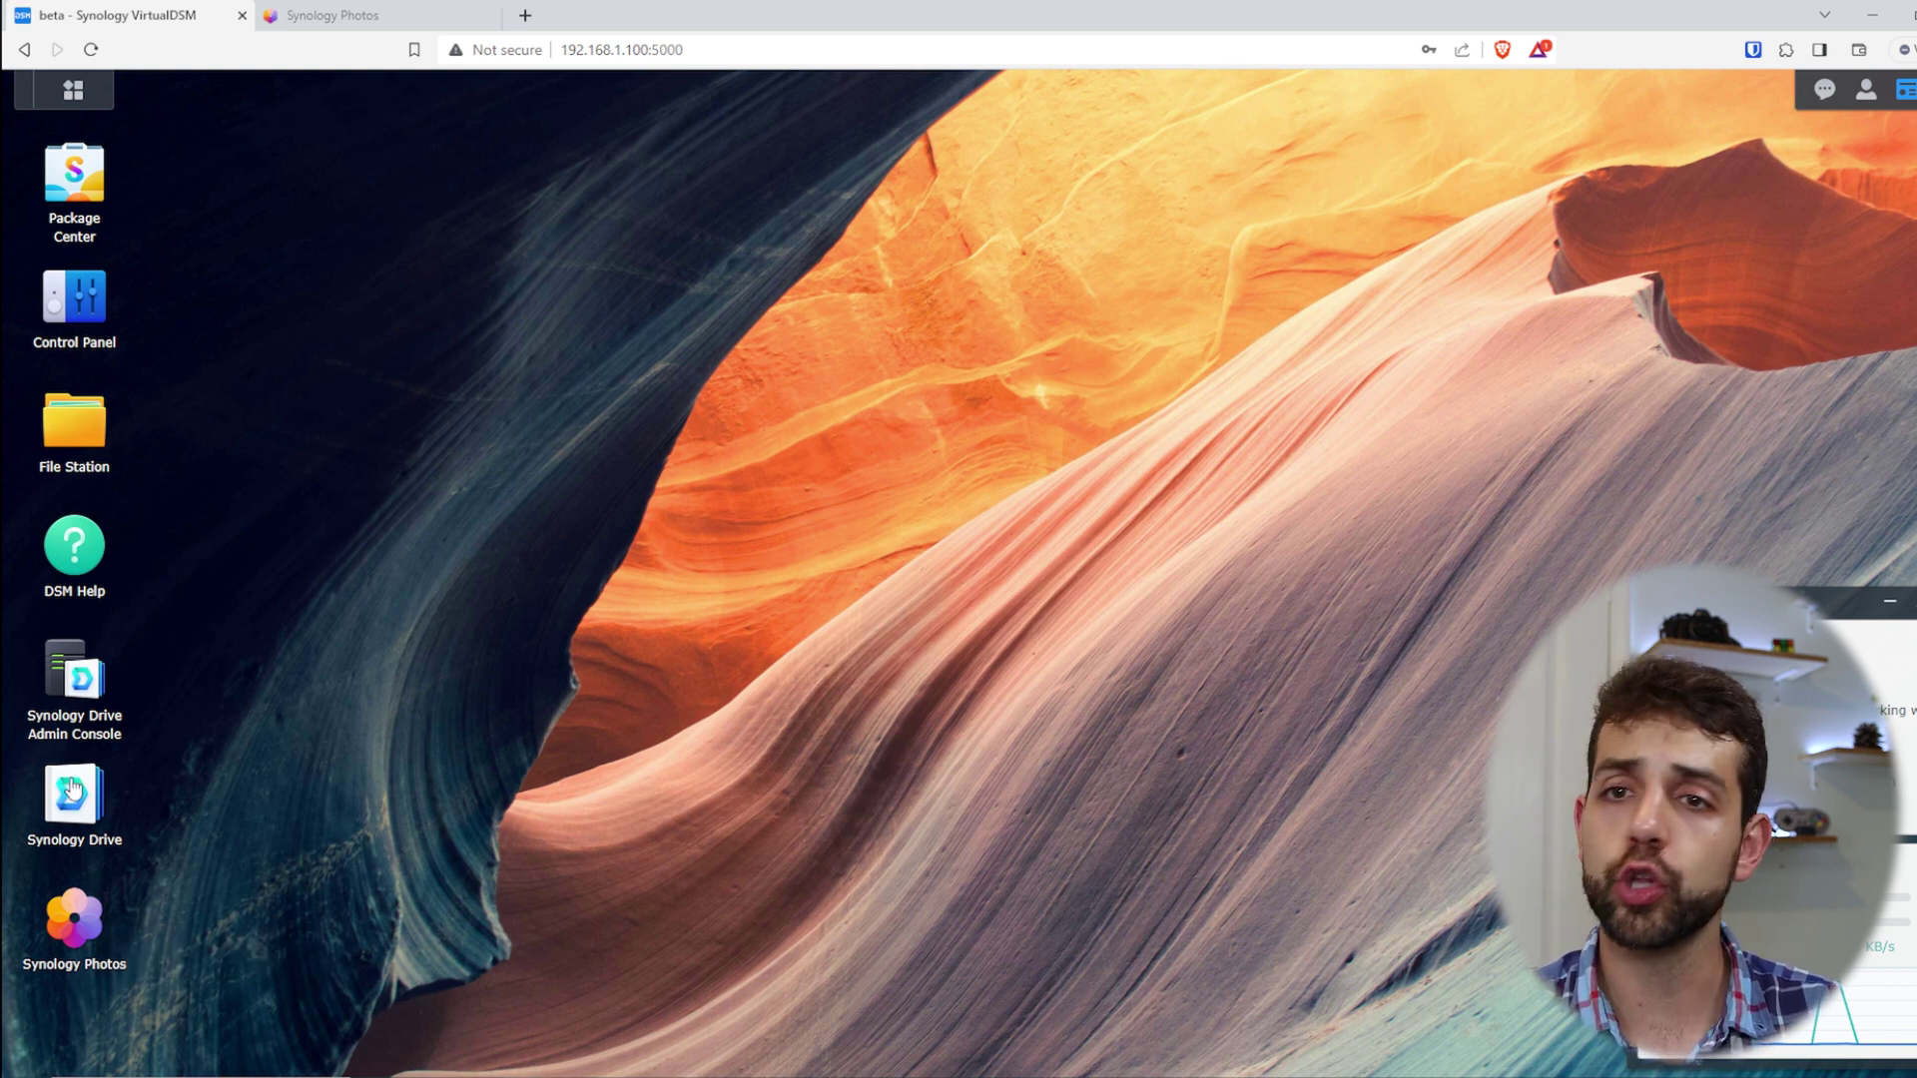
Switch to the Synology Drive Admin Console in DSM and review its client list and log in a maximized window
{"action": "left_click", "coordinate": [75, 88]}
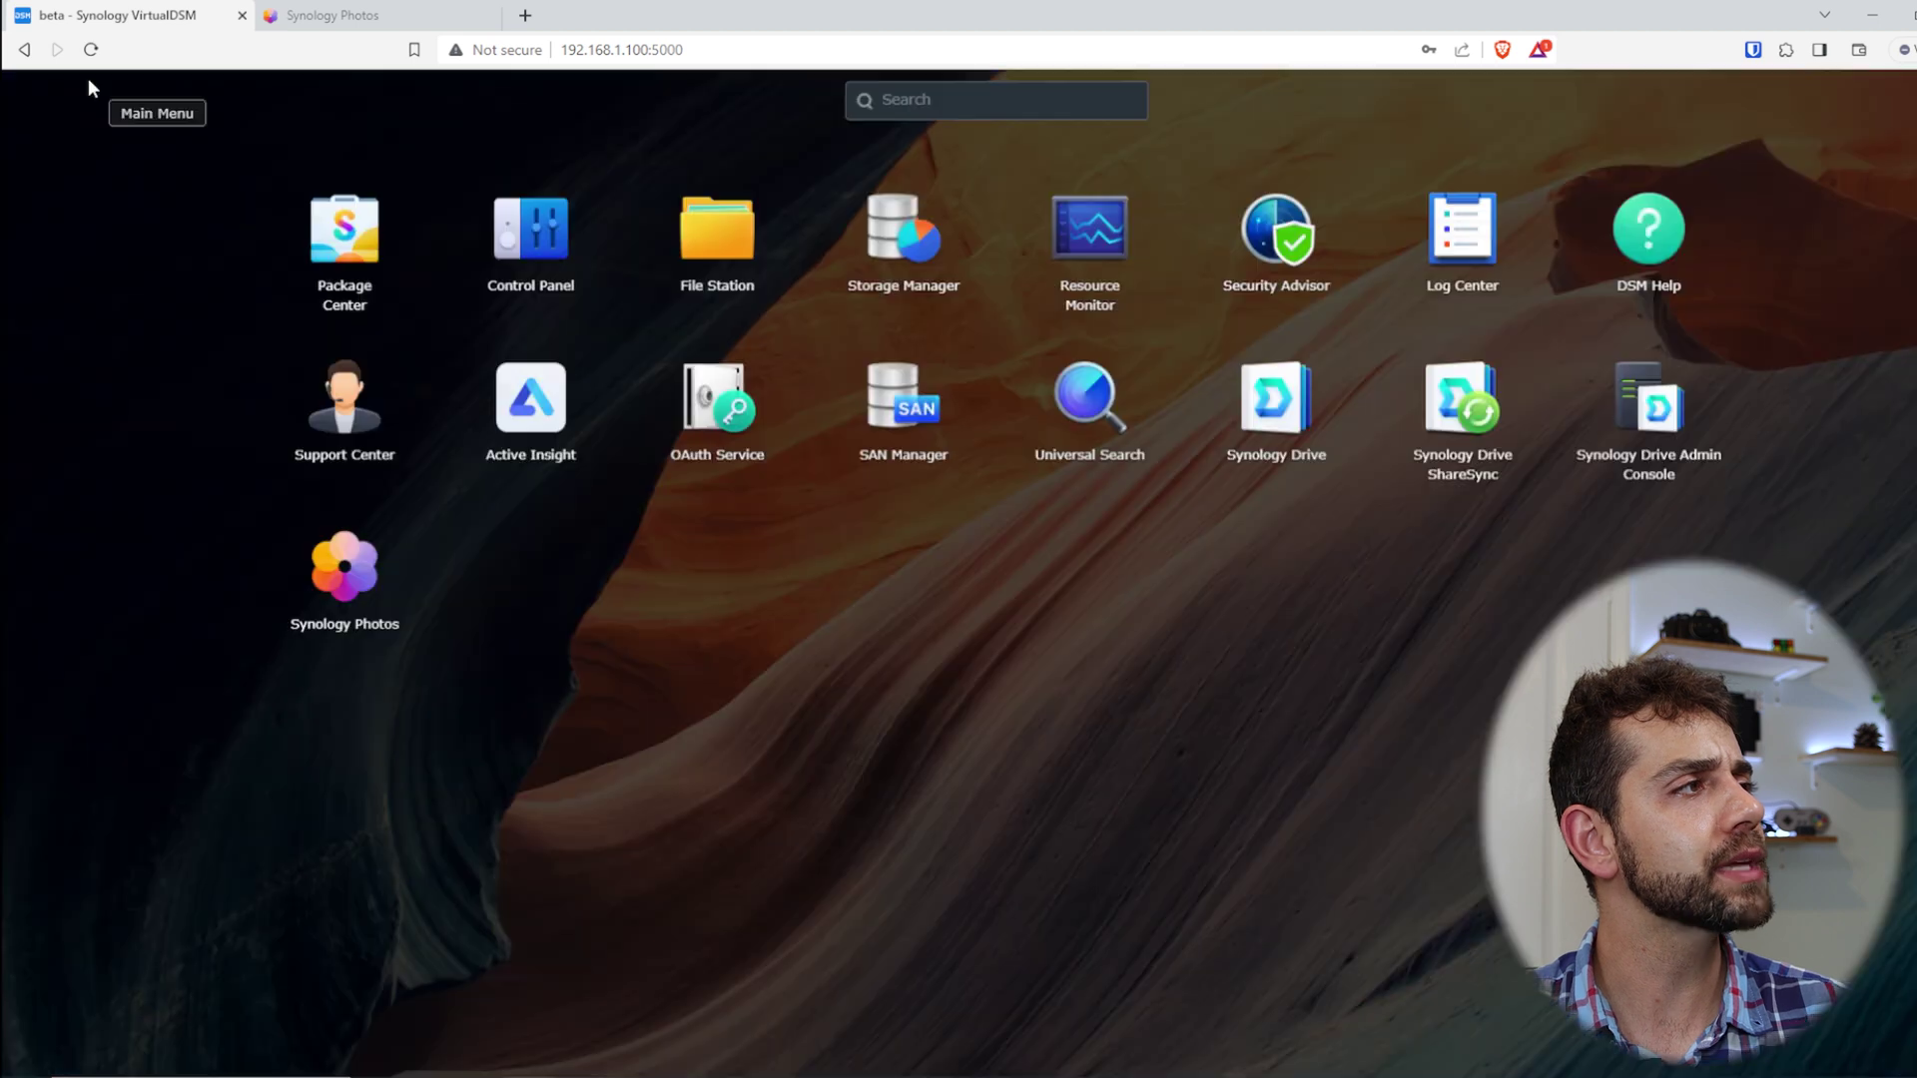
{"action": "left_click", "coordinate": [1618, 424]}
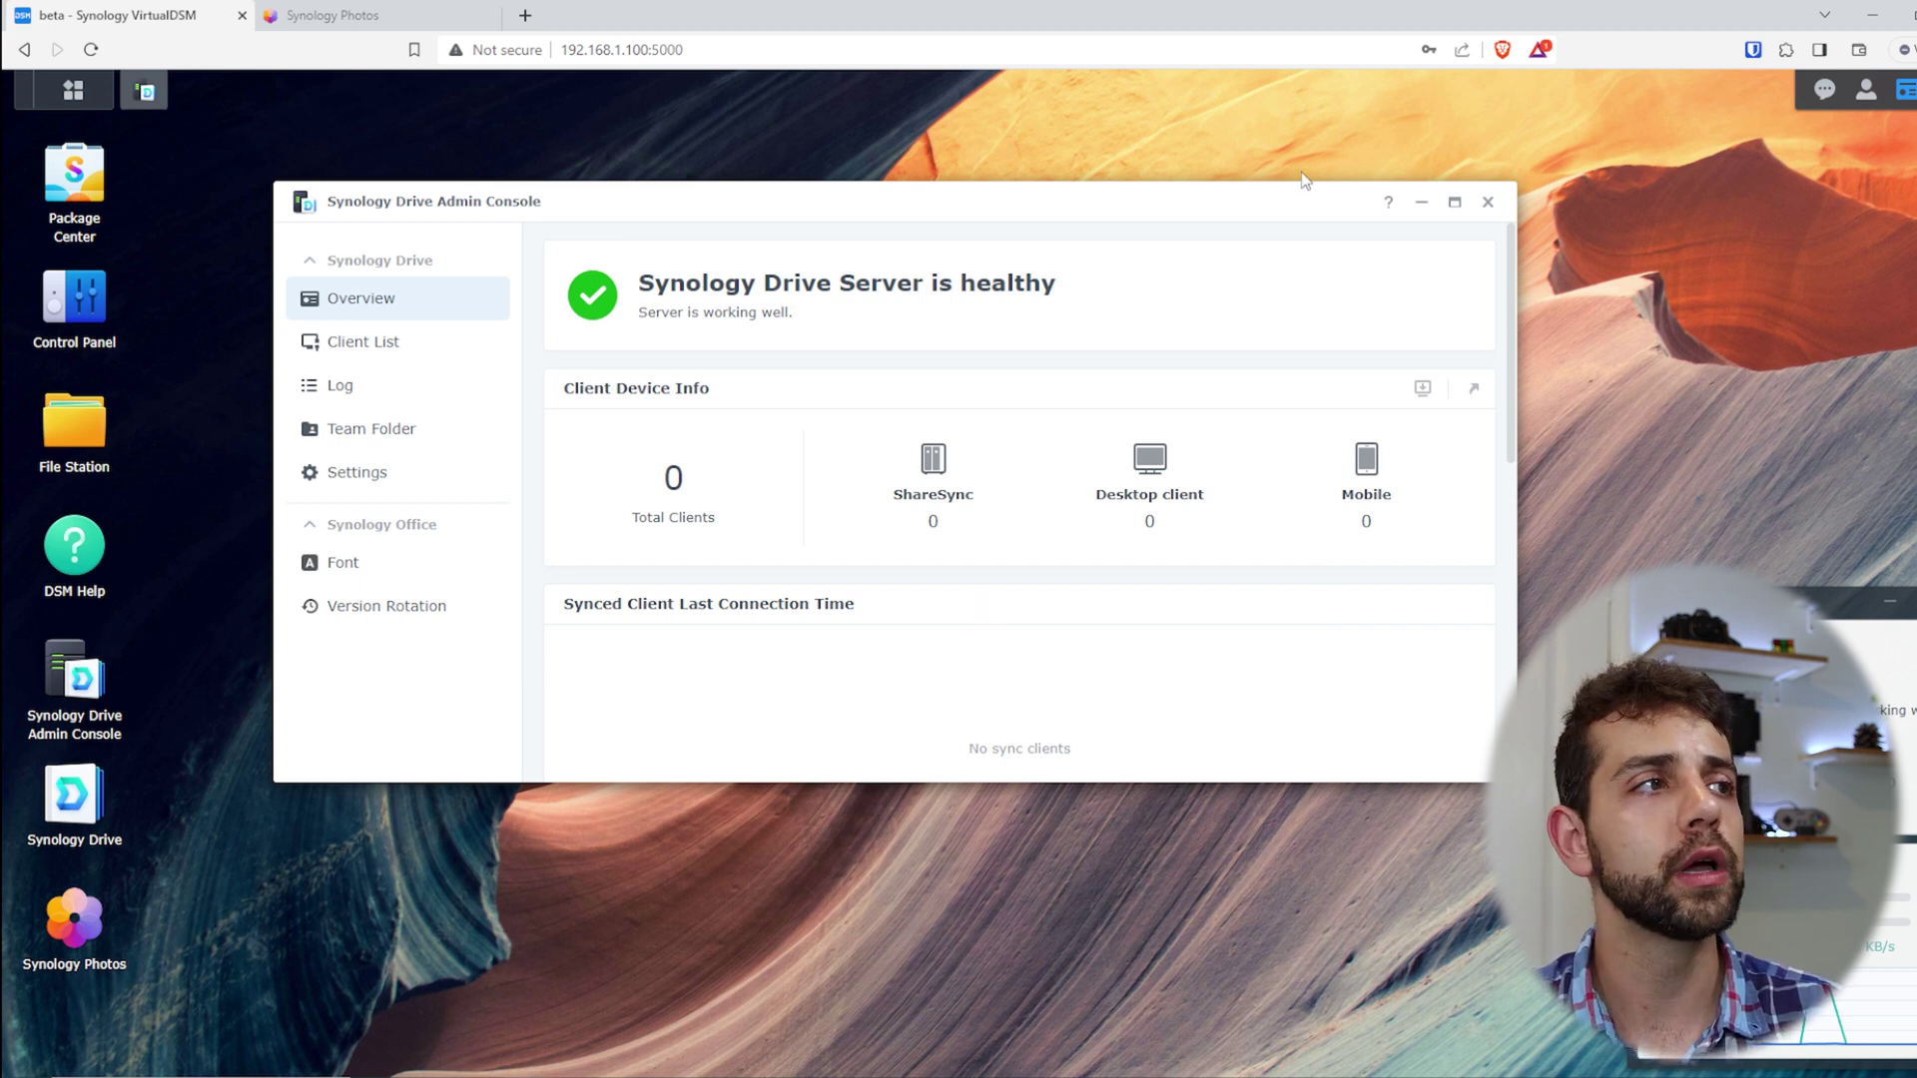
{"action": "left_click", "coordinate": [389, 347]}
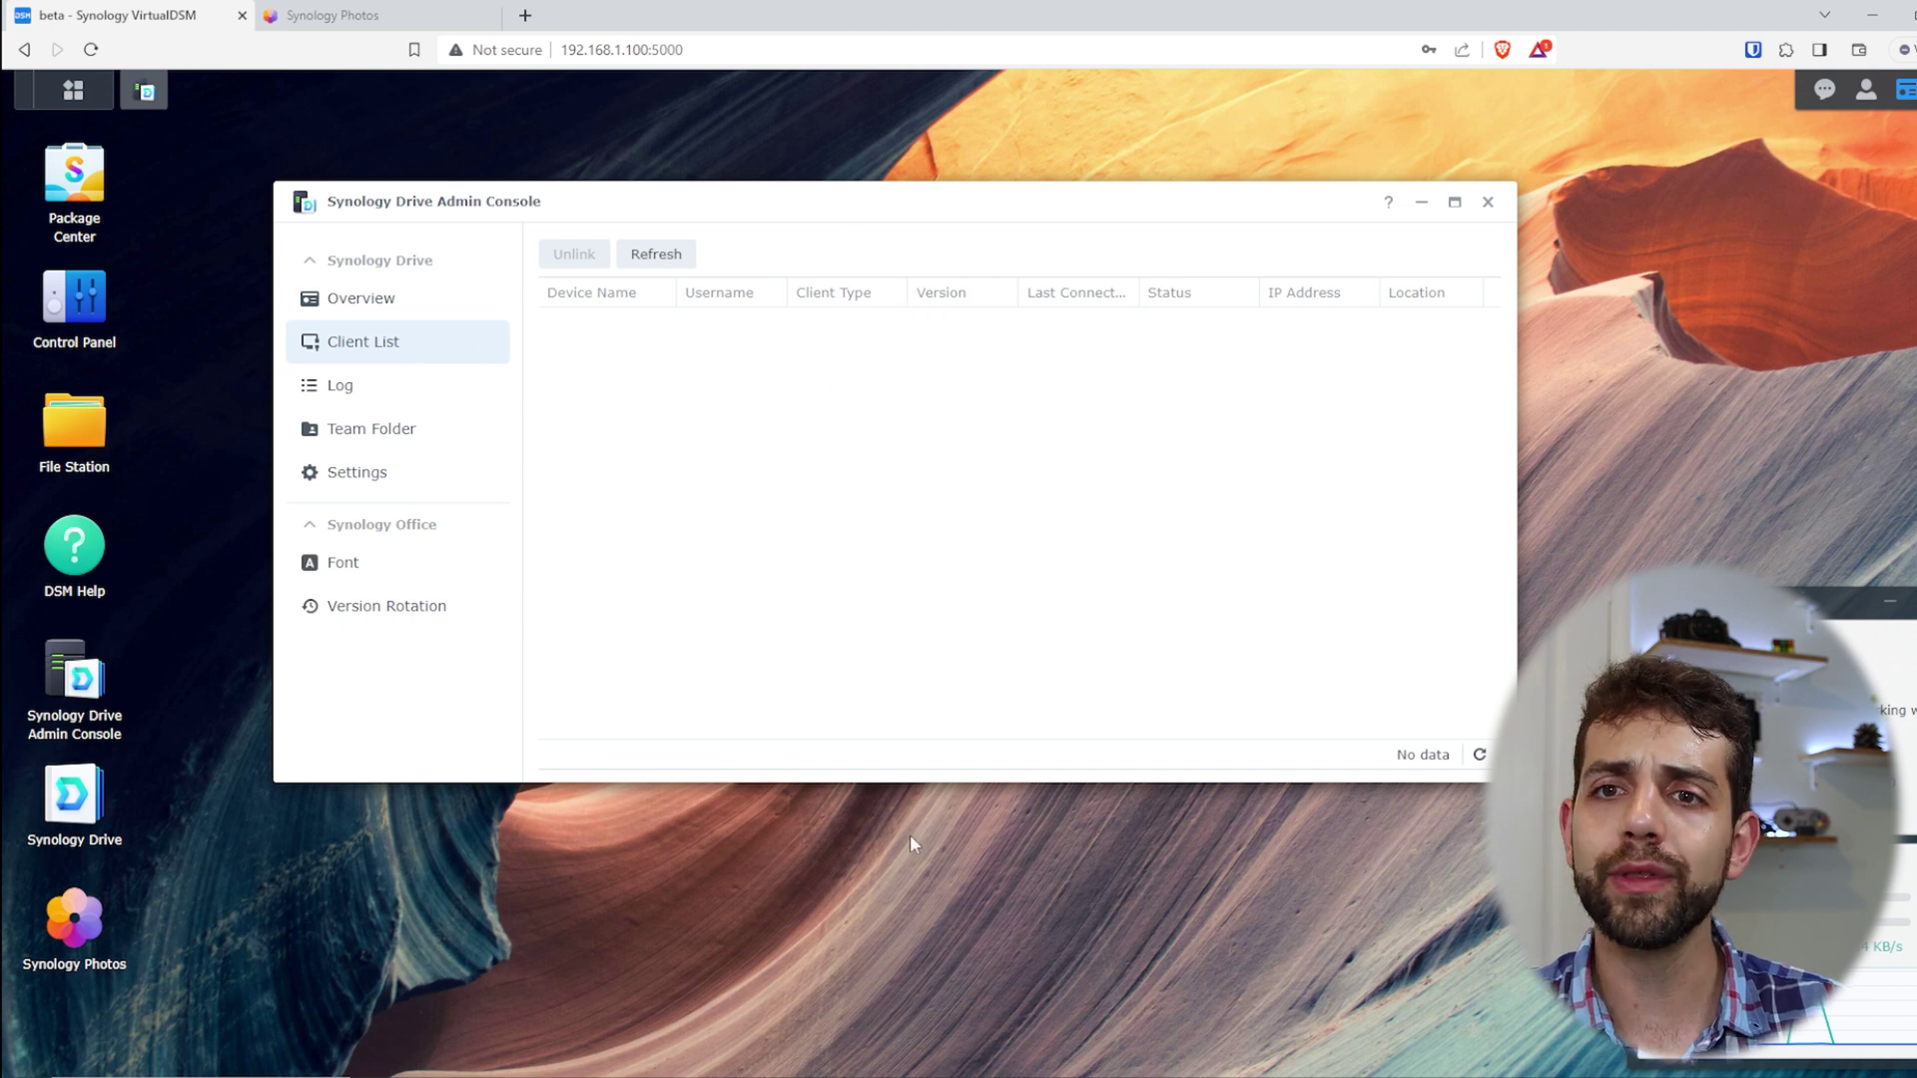
{"action": "left_click", "coordinate": [388, 384]}
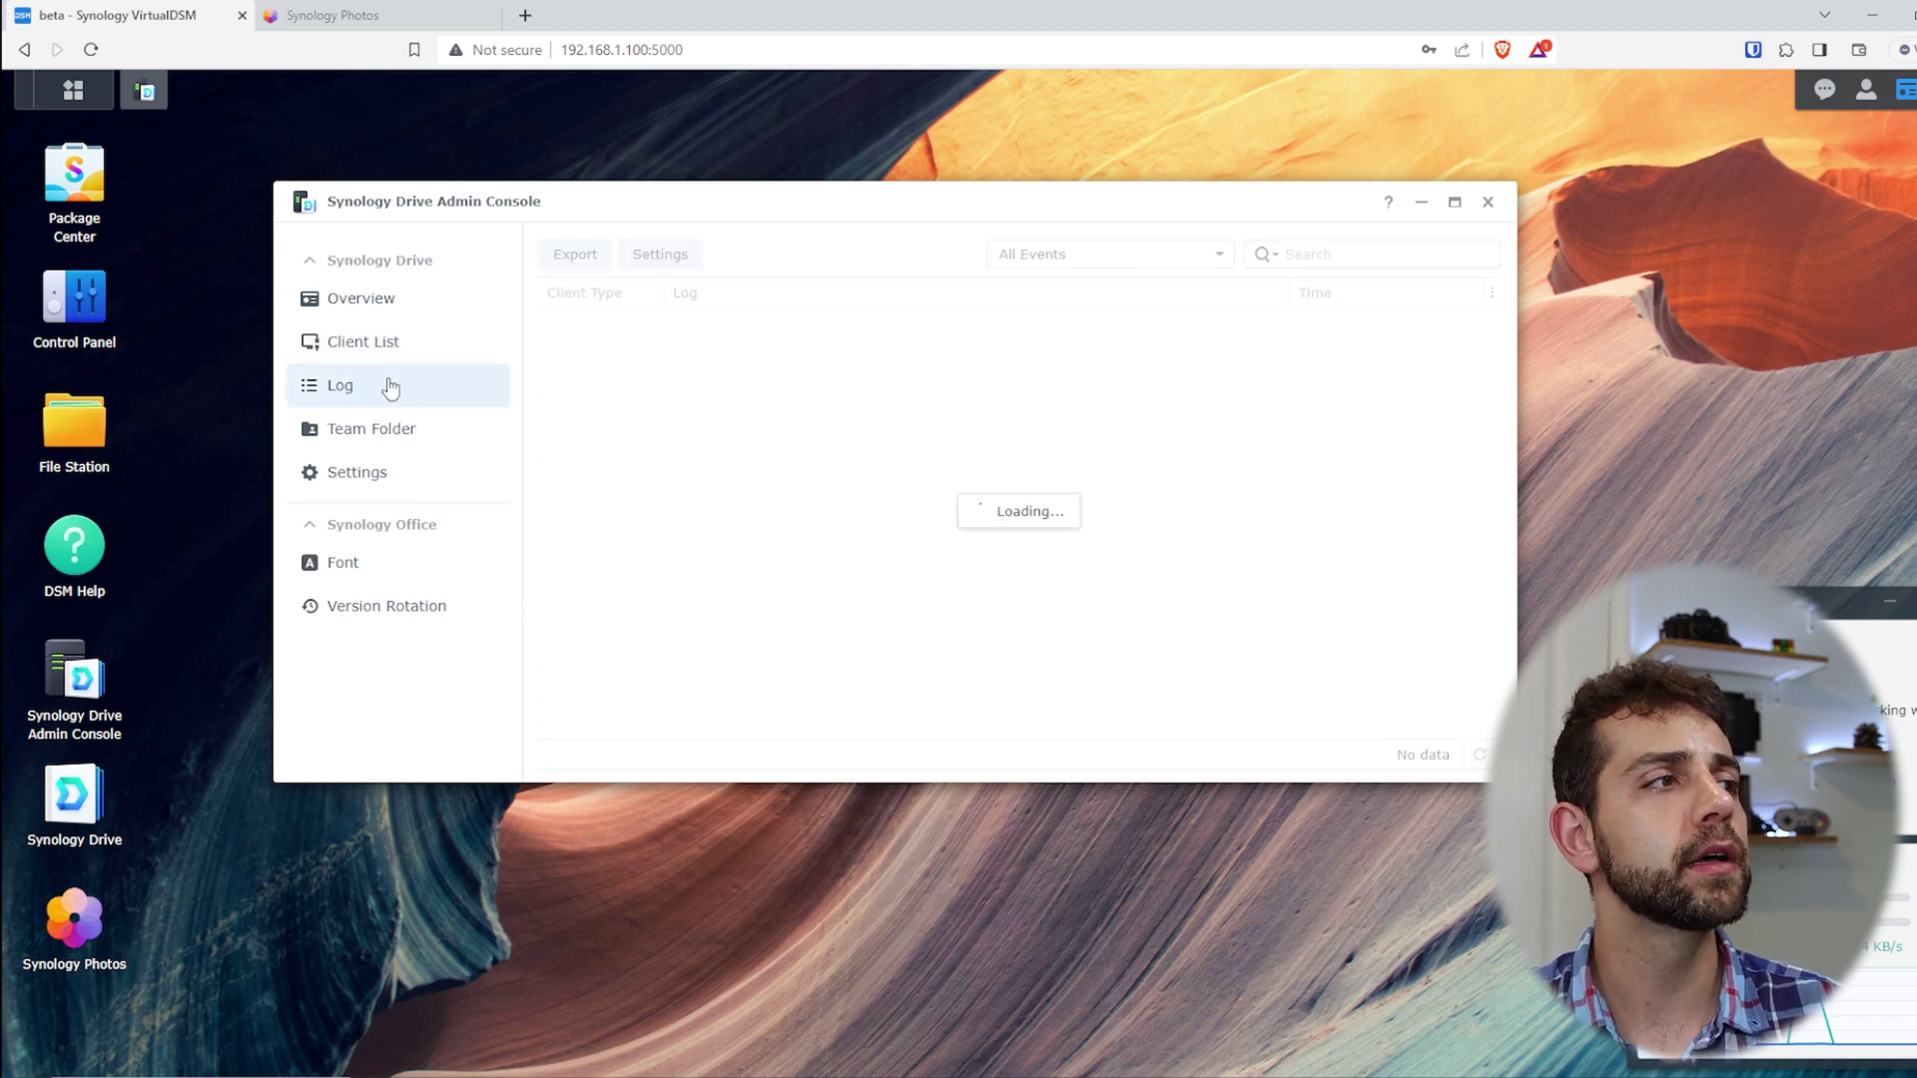
{"action": "double_click", "coordinate": [967, 207]}
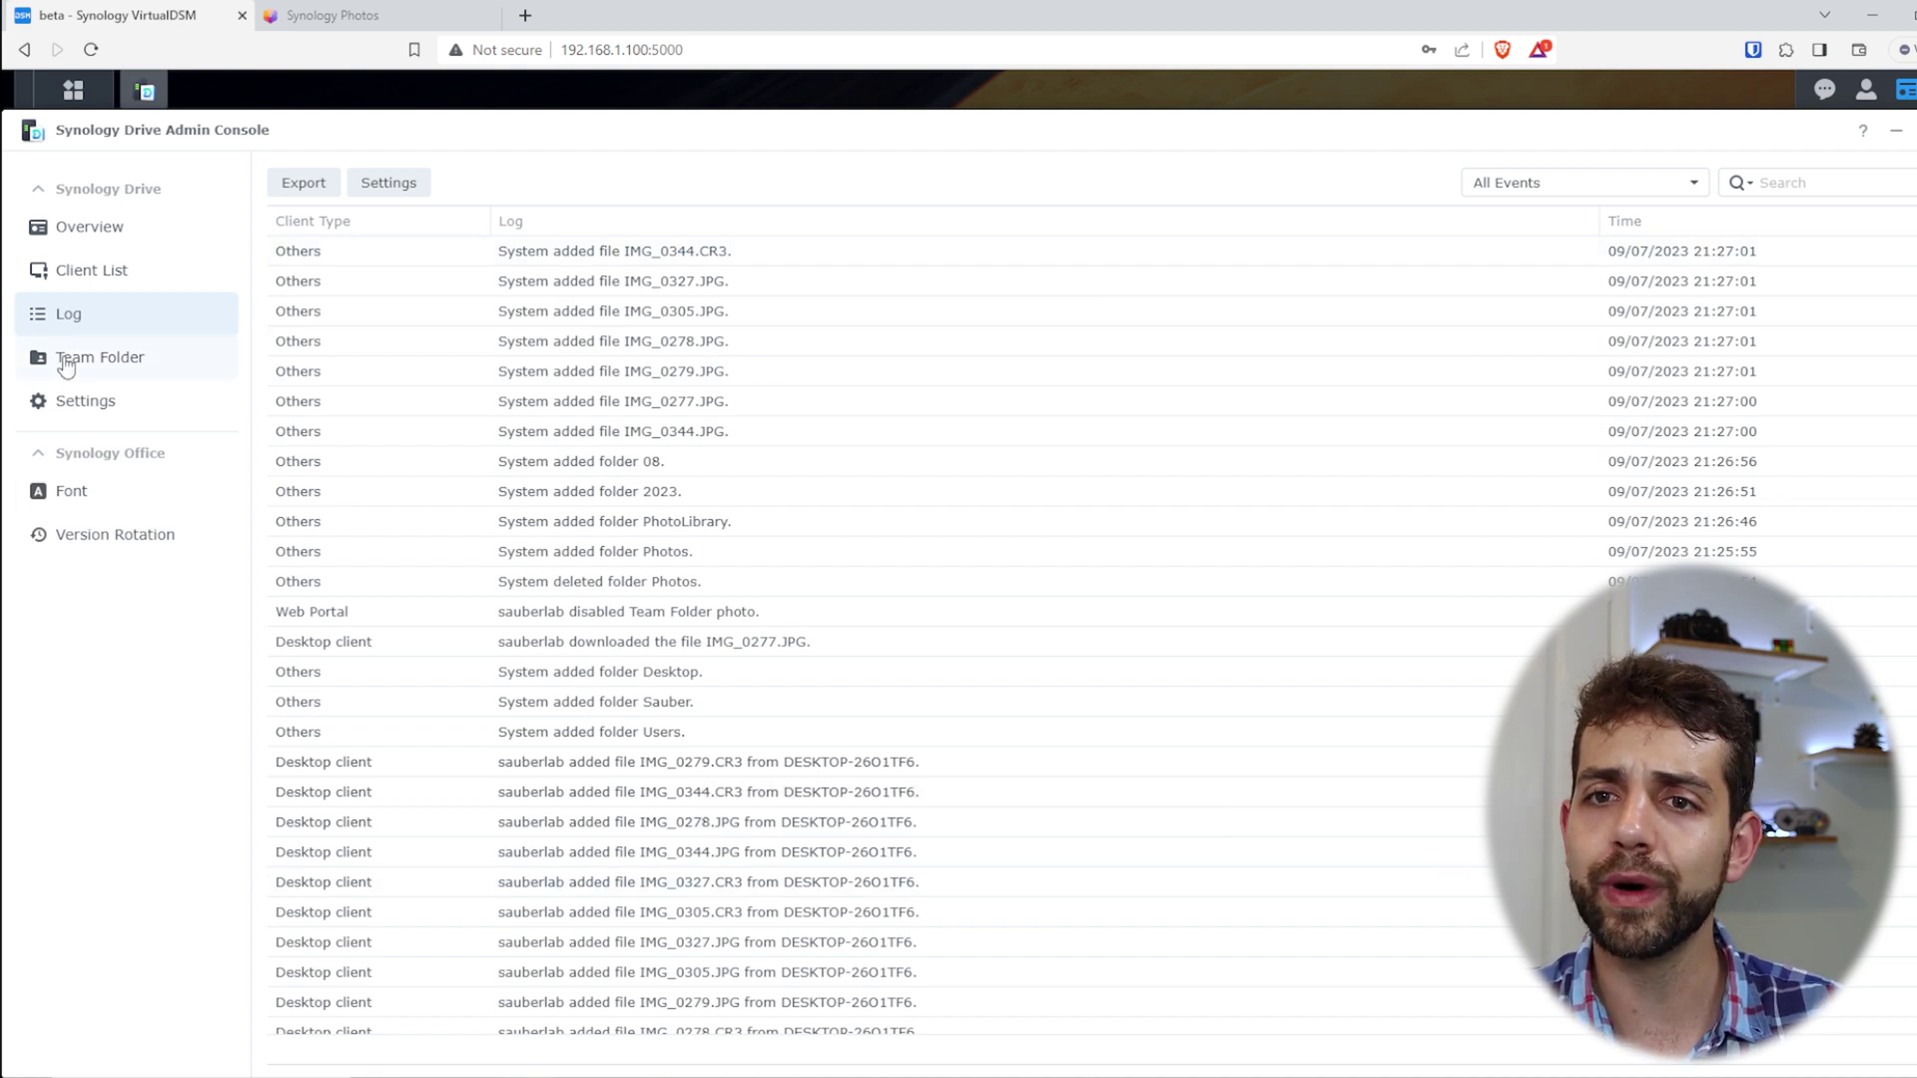
Enable photo as a Team Folder with version control, maximum 8 versions, rotation from the earliest versions, and deletion after 30 days
{"action": "left_click", "coordinate": [112, 361]}
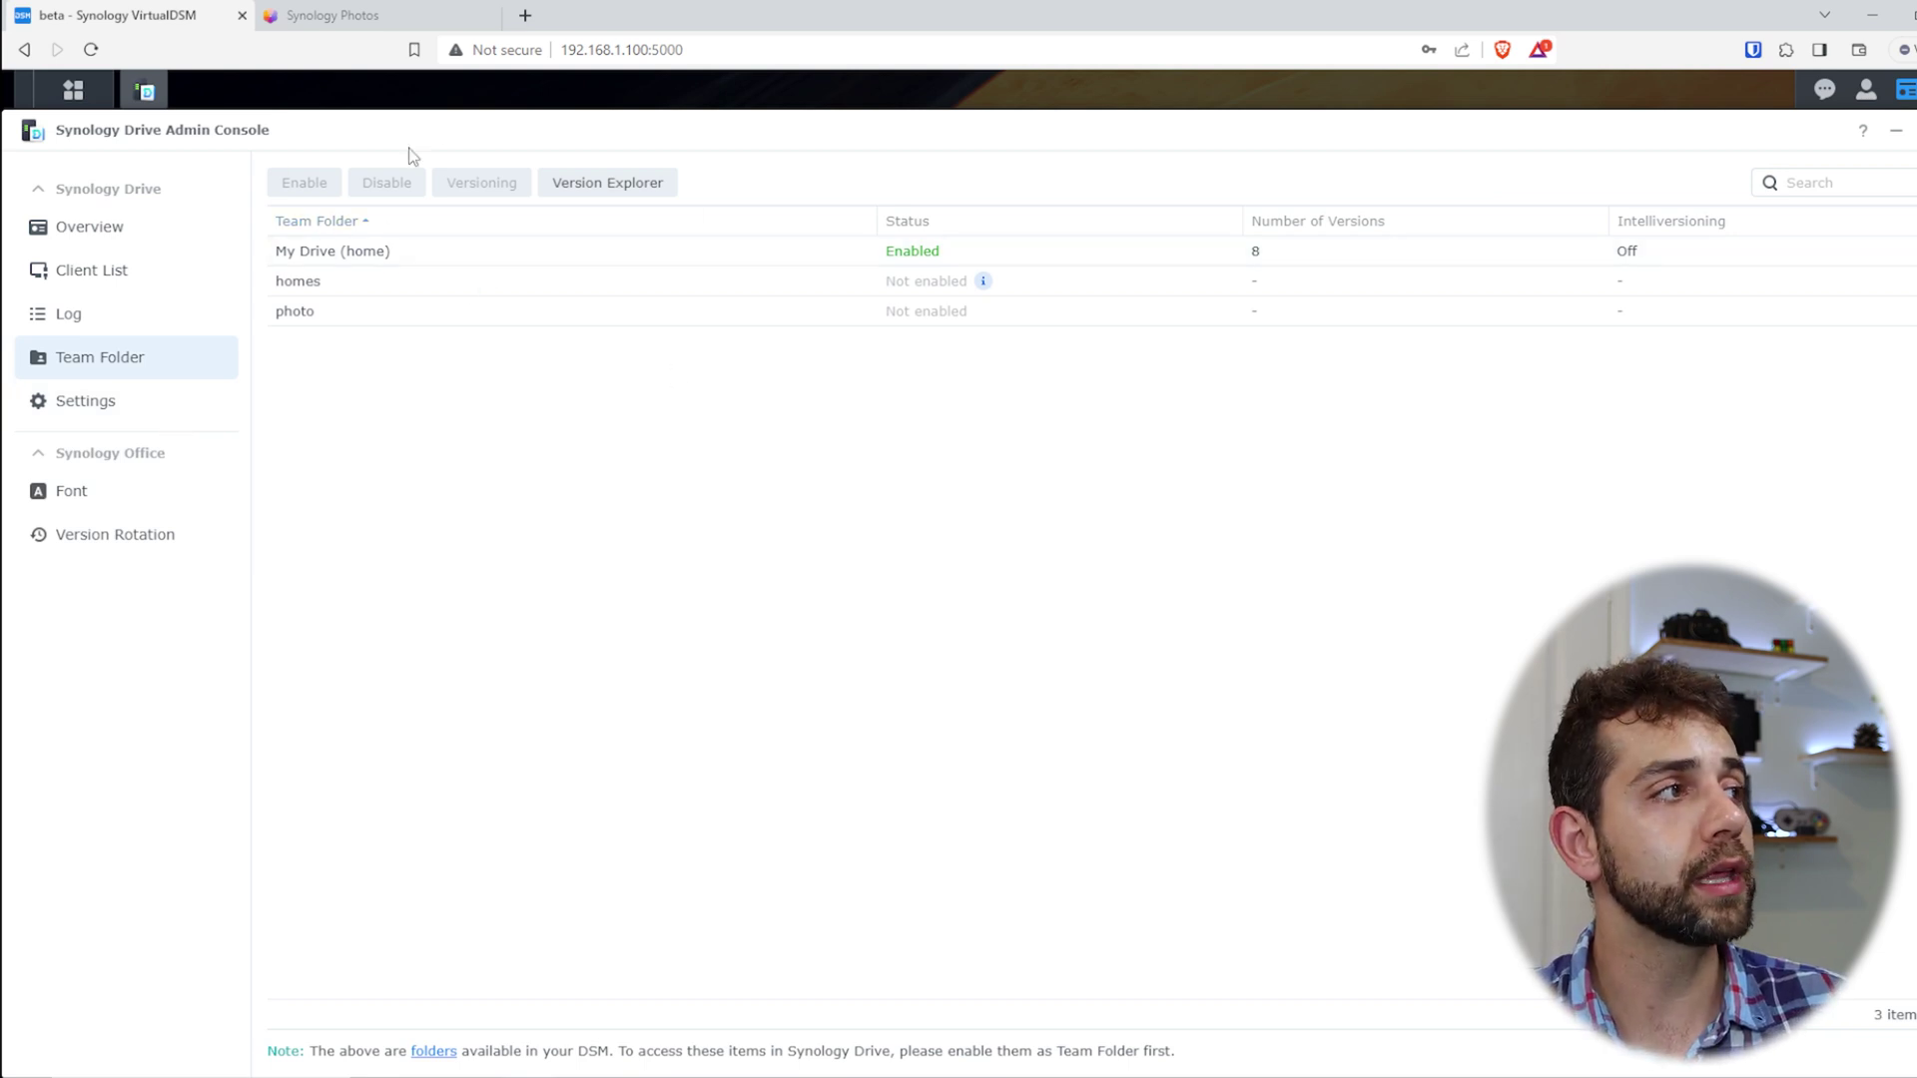
{"action": "left_click", "coordinate": [360, 321]}
{"action": "left_click", "coordinate": [302, 186]}
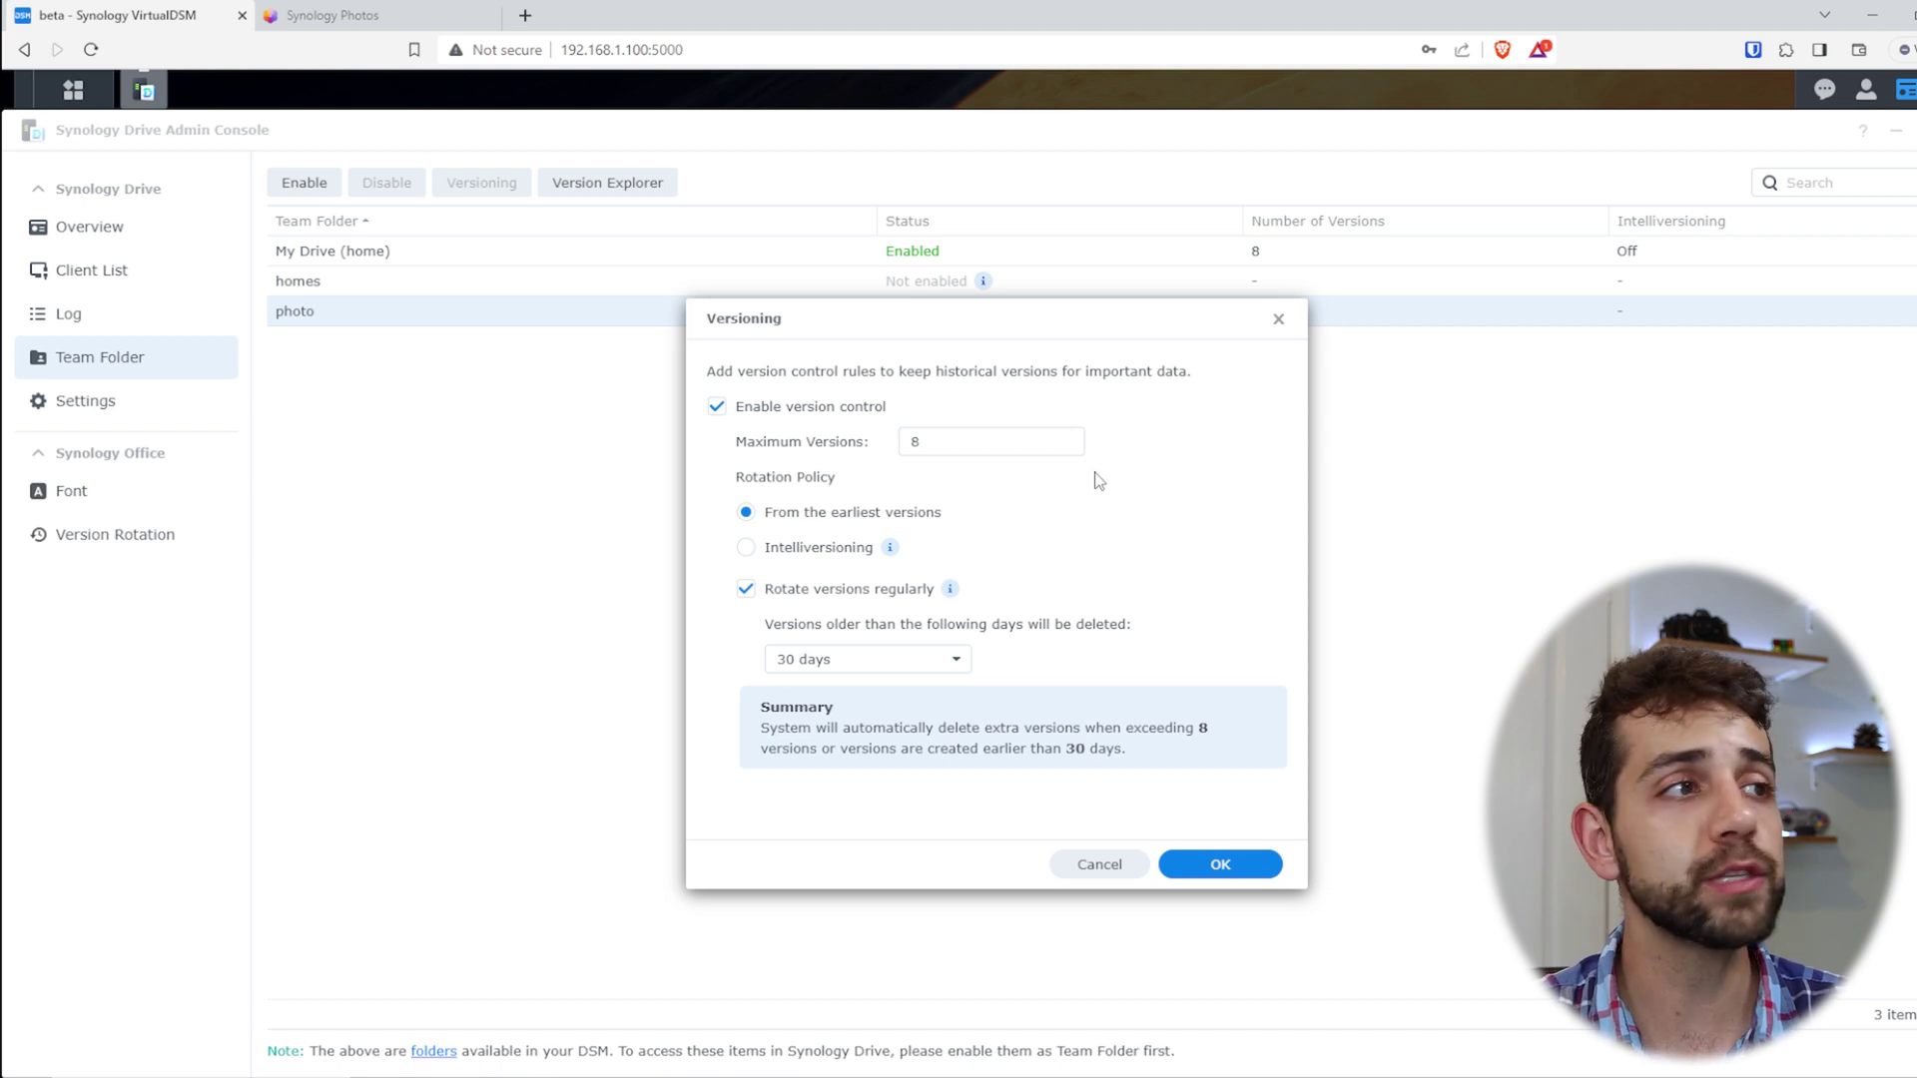
{"action": "left_click", "coordinate": [1249, 879]}
{"action": "left_click", "coordinate": [1222, 683]}
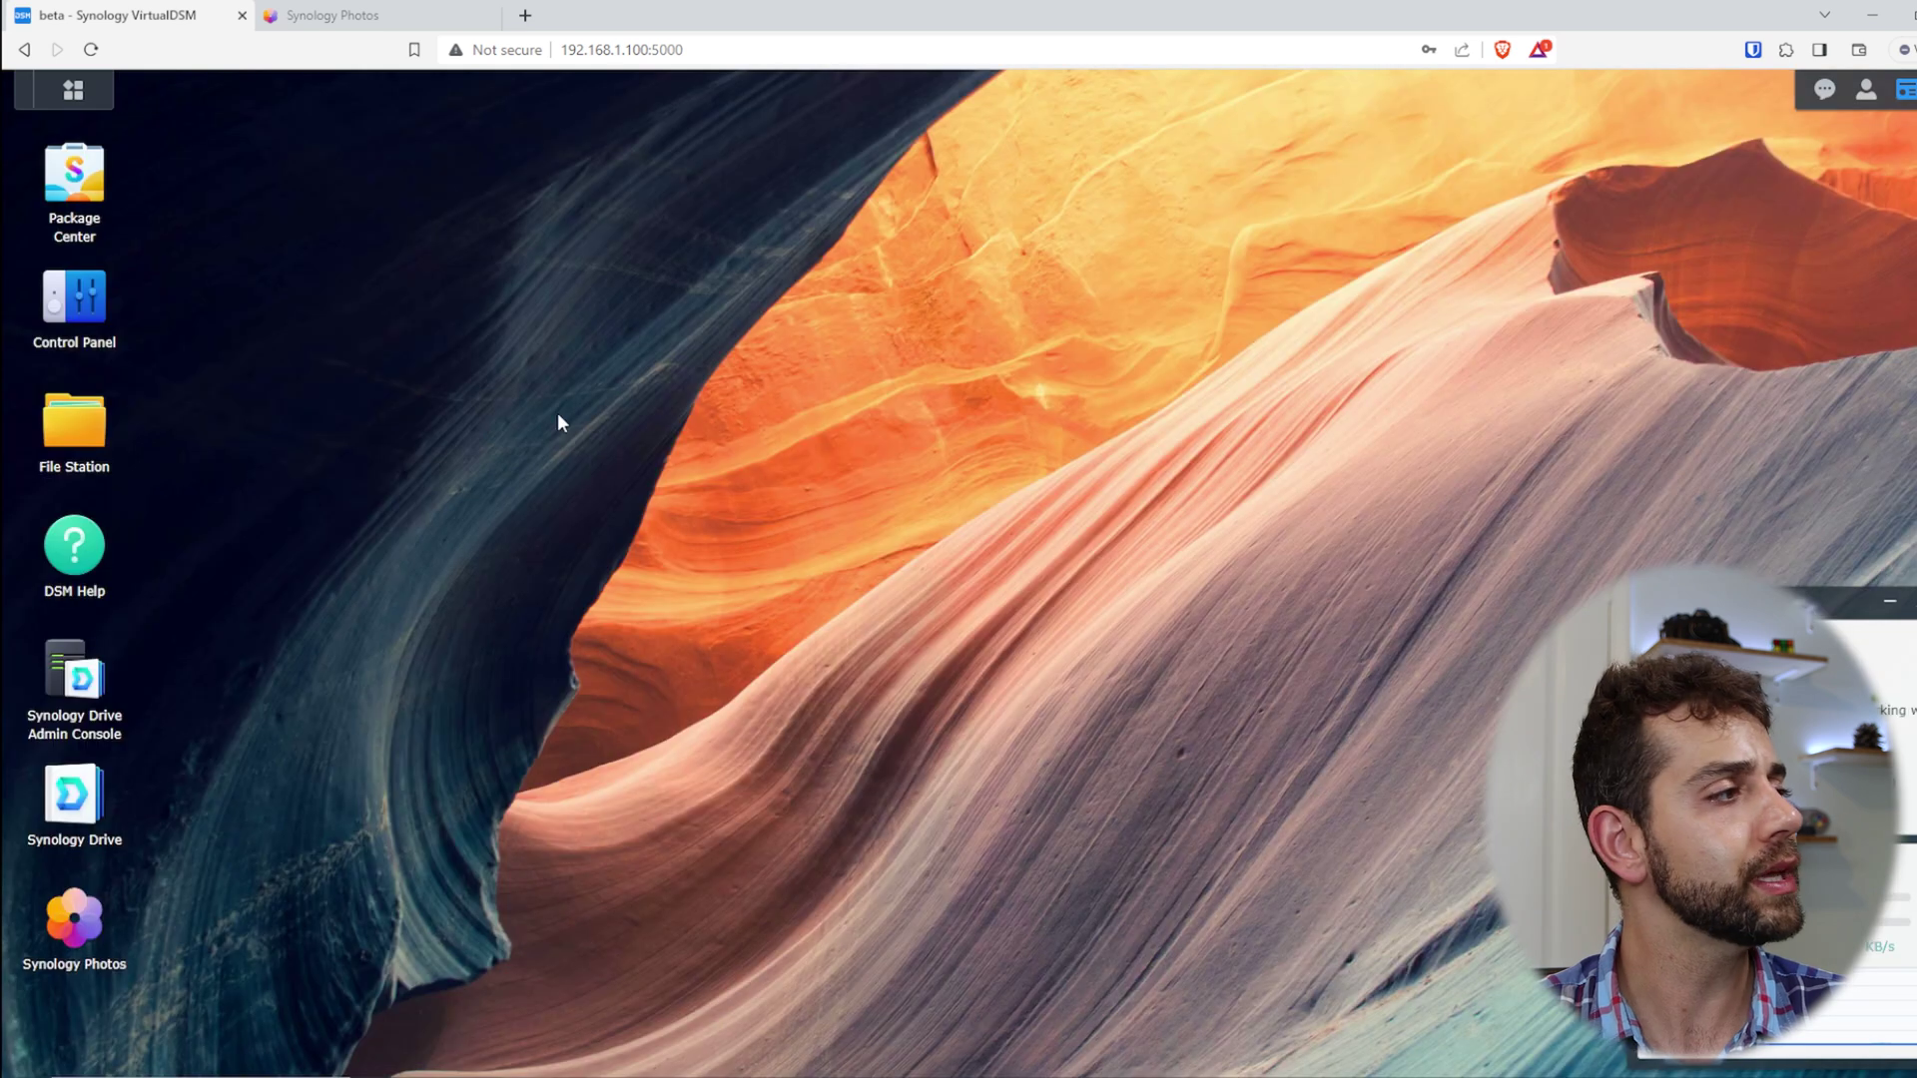
Open Synology Drive and examine the Photos folder in My Drive and the photo folder under Team Folder
{"action": "left_click", "coordinate": [78, 794]}
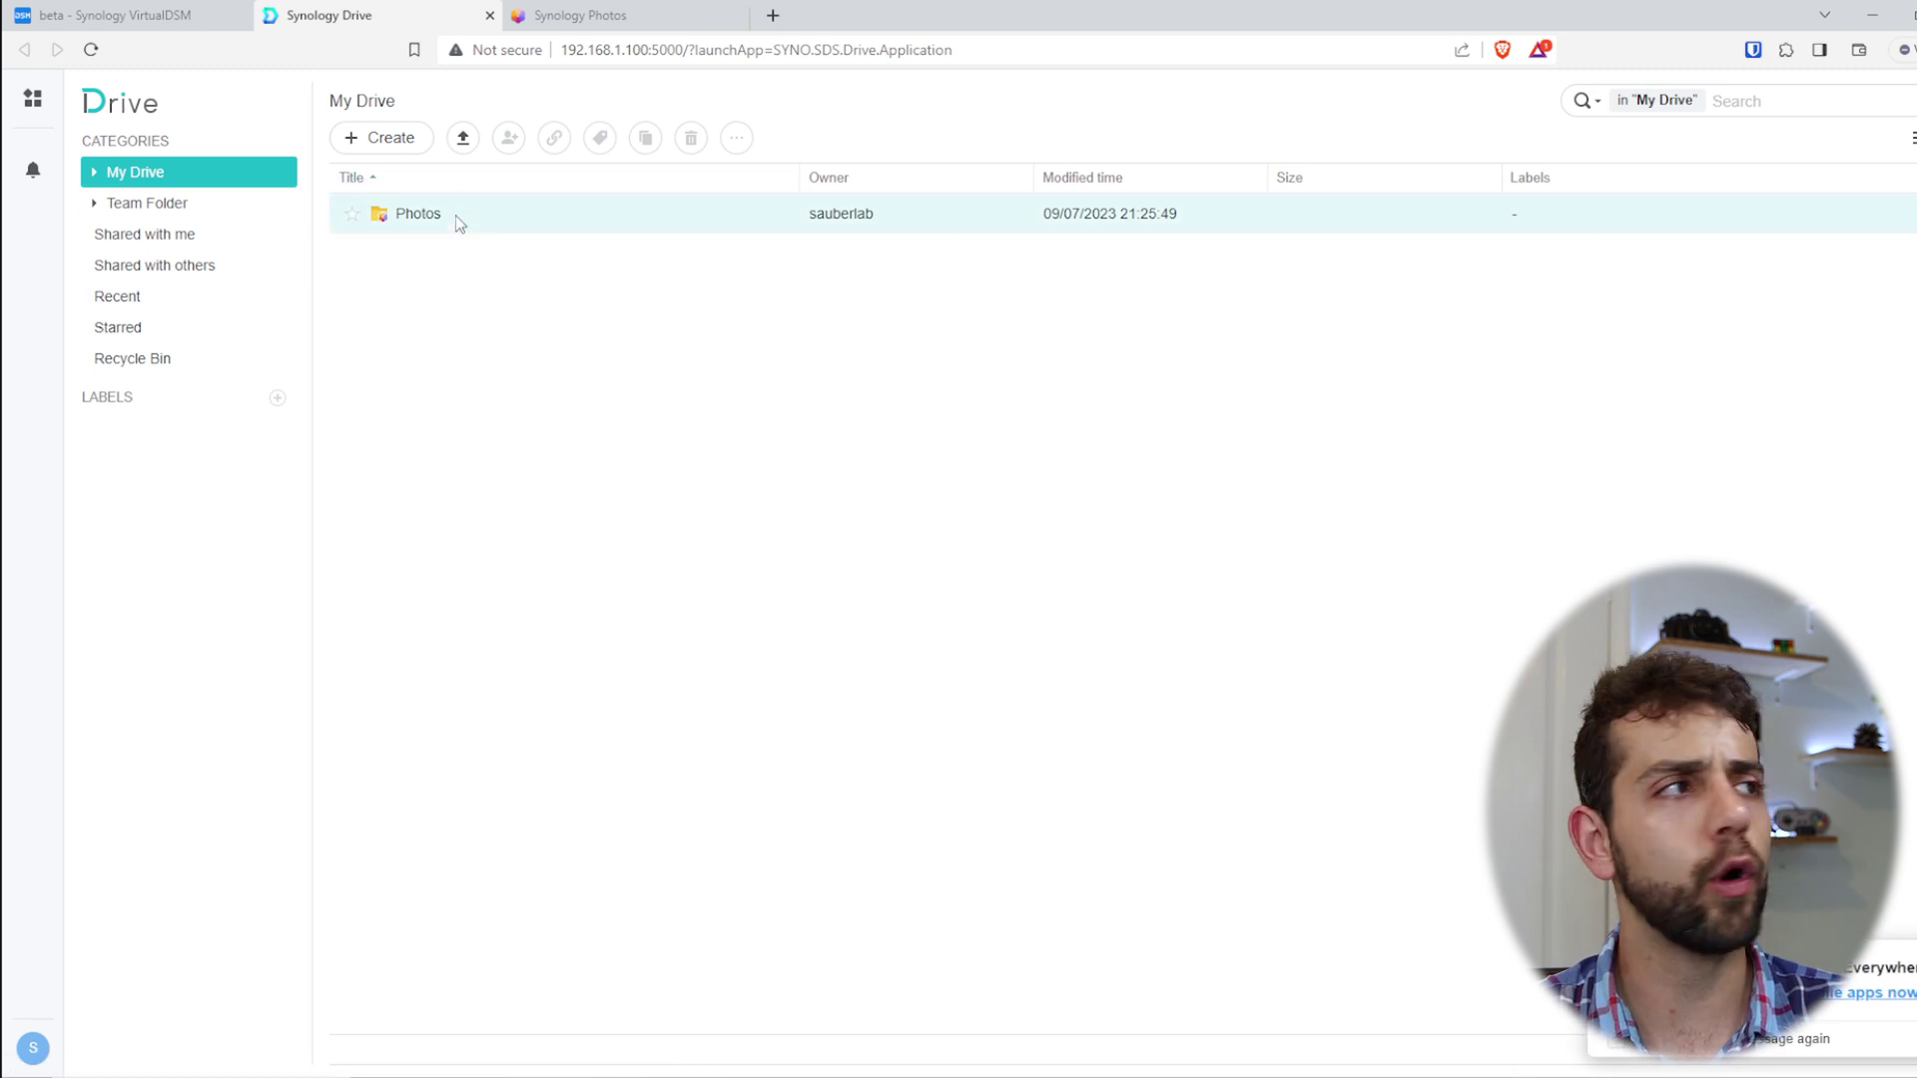
{"action": "double_click", "coordinate": [459, 221]}
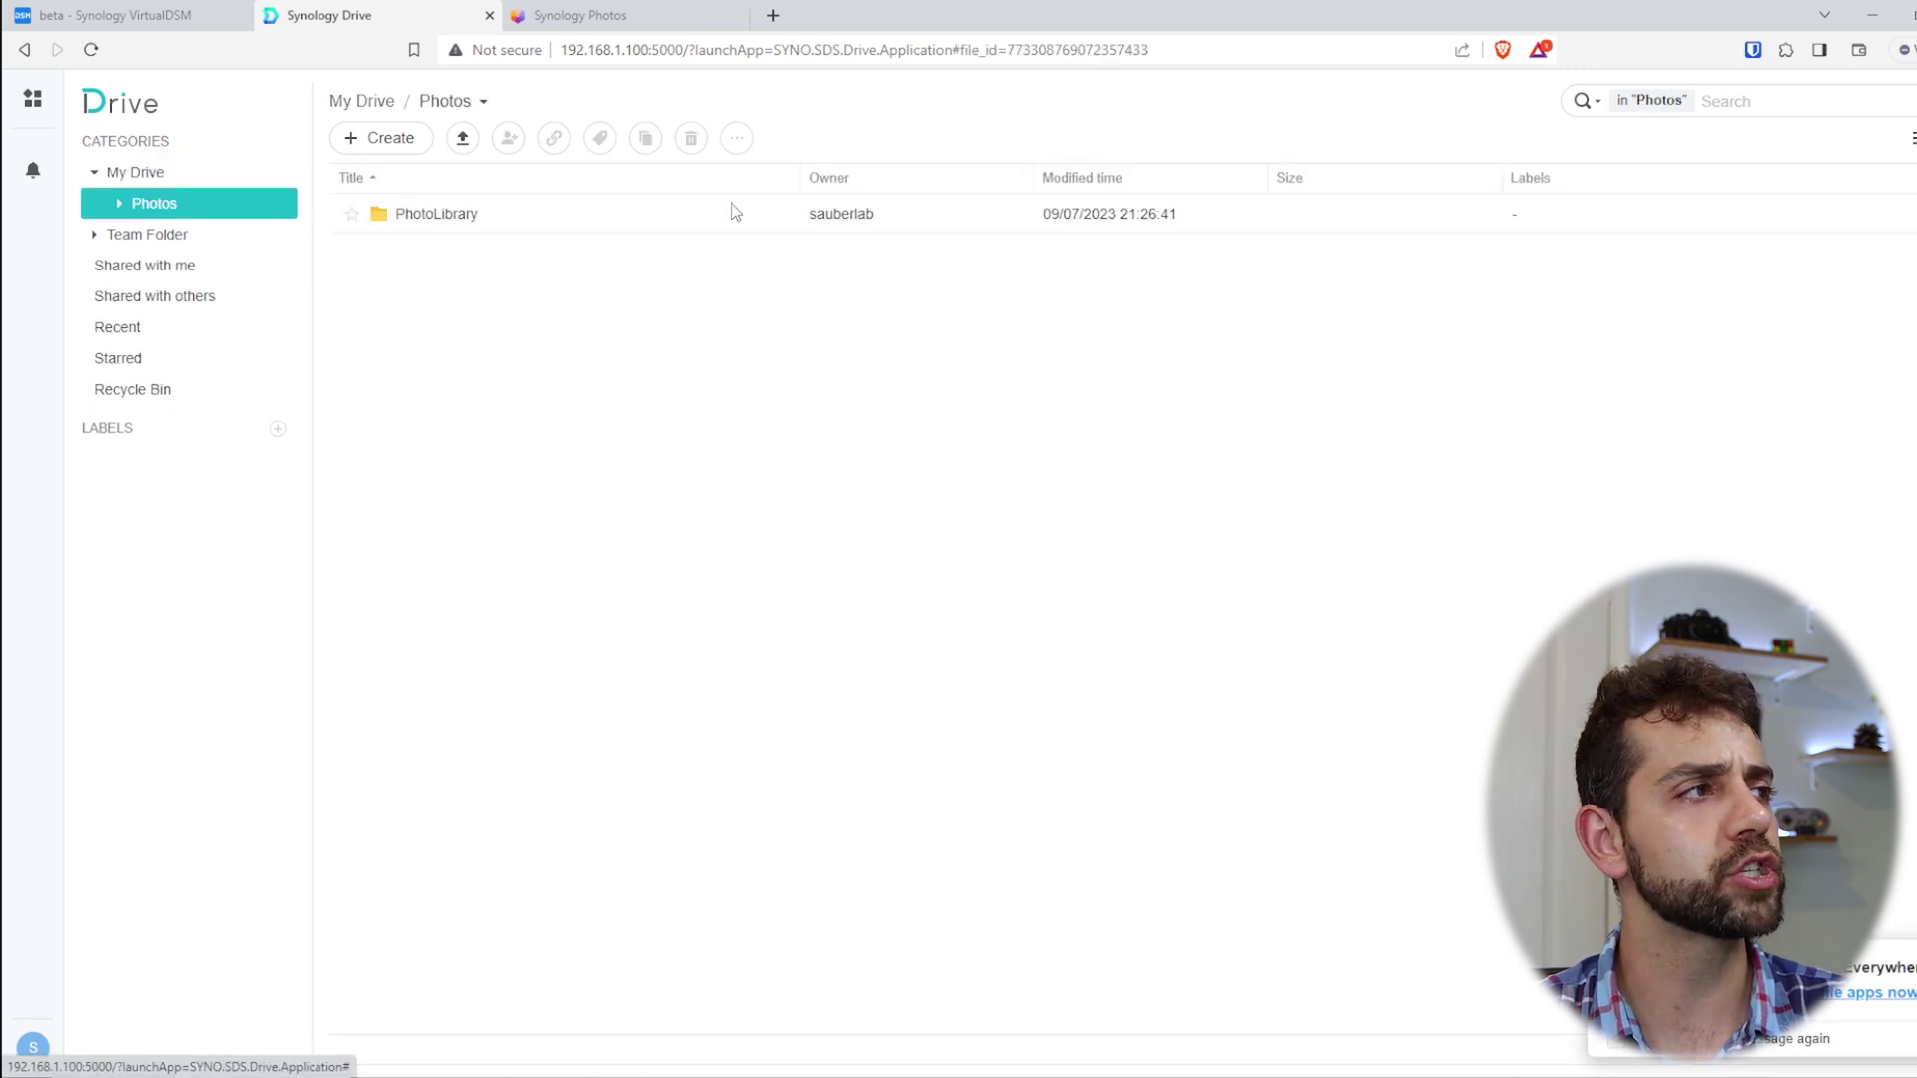
{"action": "left_click", "coordinate": [152, 236]}
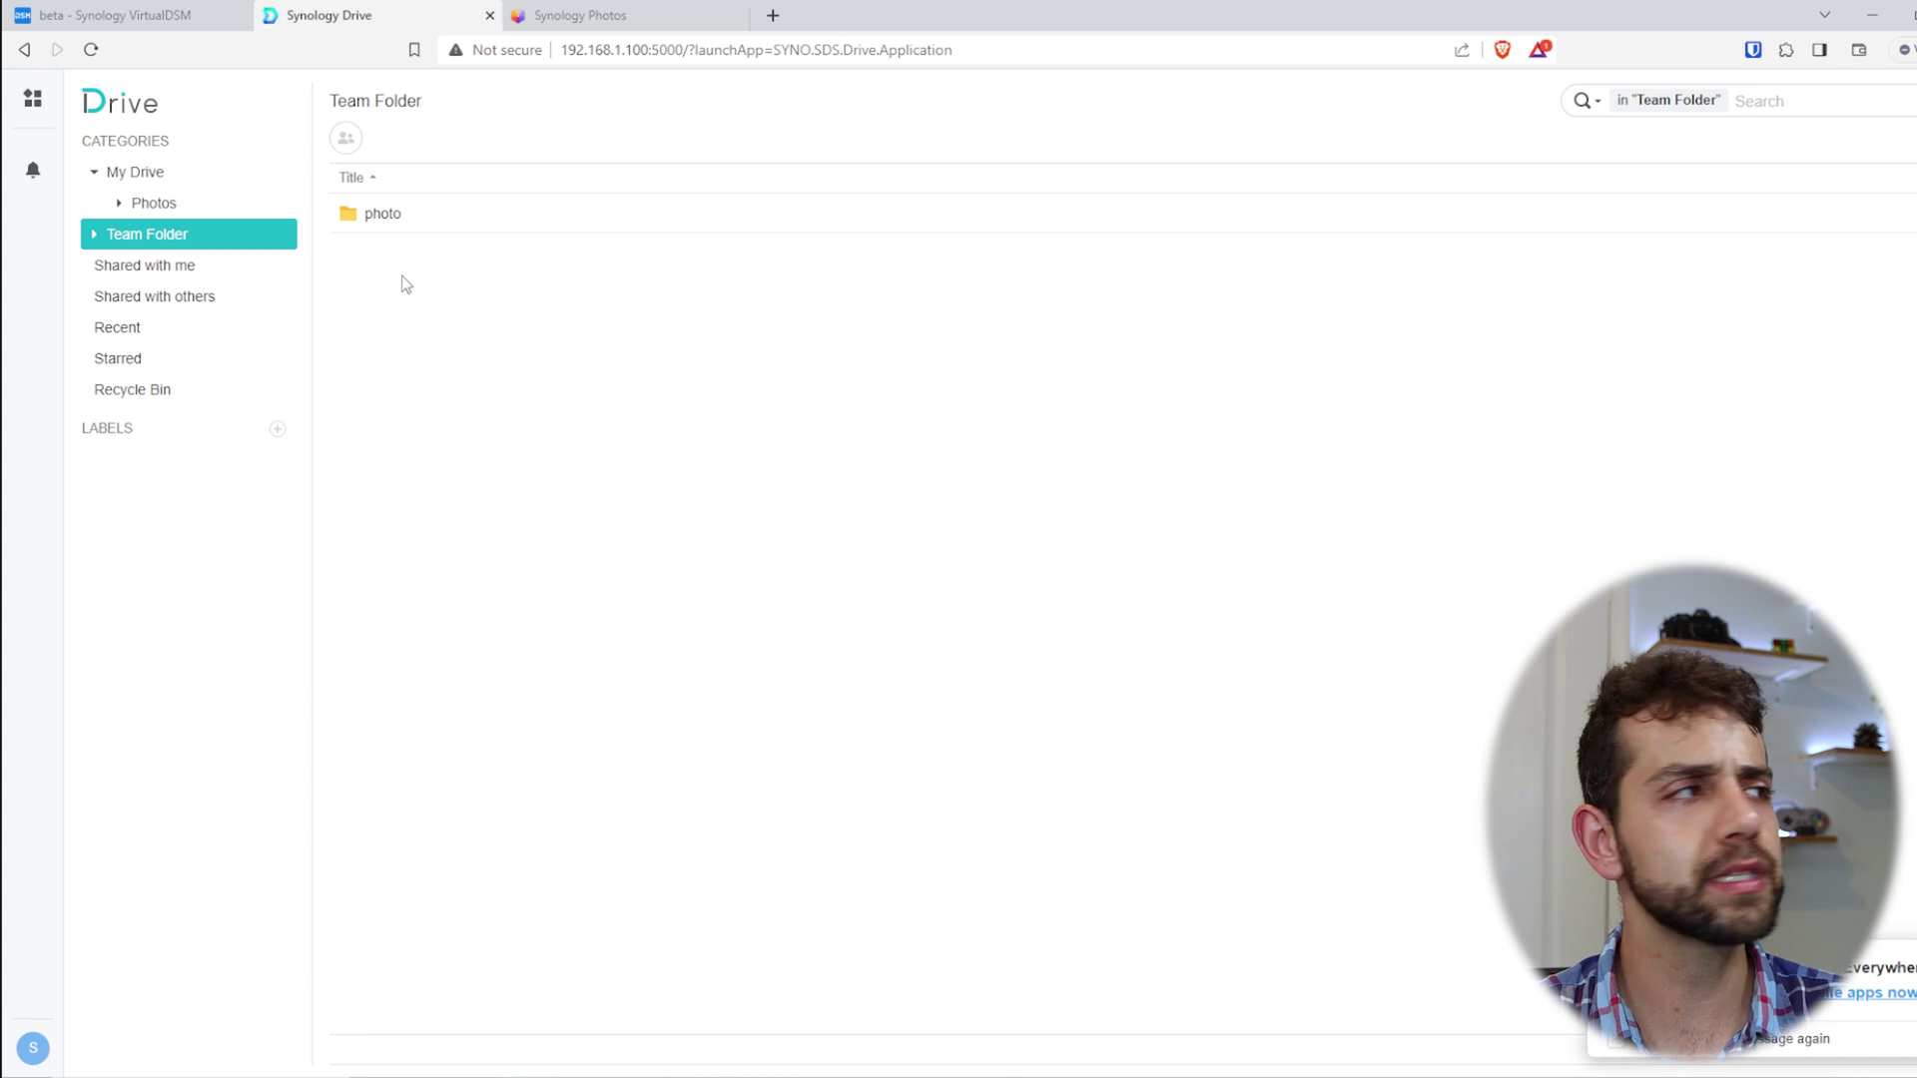
{"action": "left_click", "coordinate": [93, 237]}
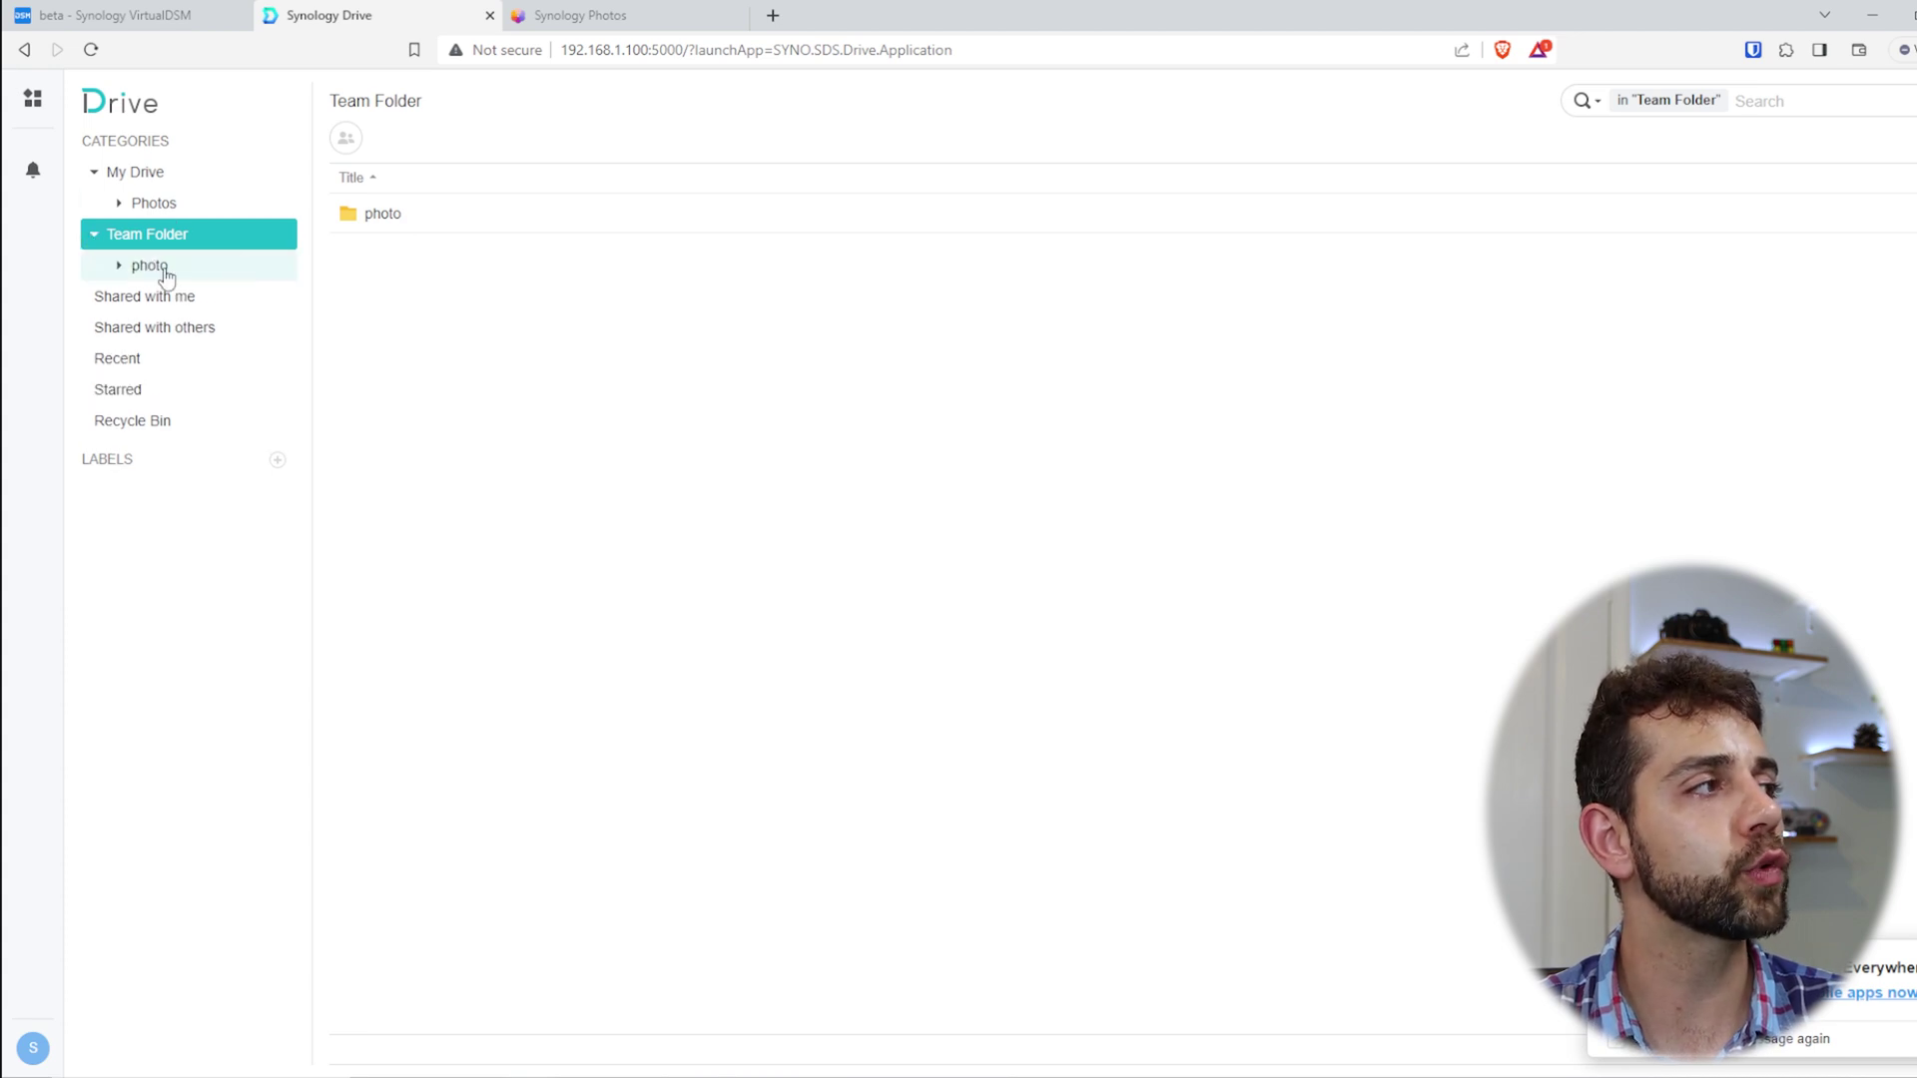
{"action": "left_click", "coordinate": [464, 217]}
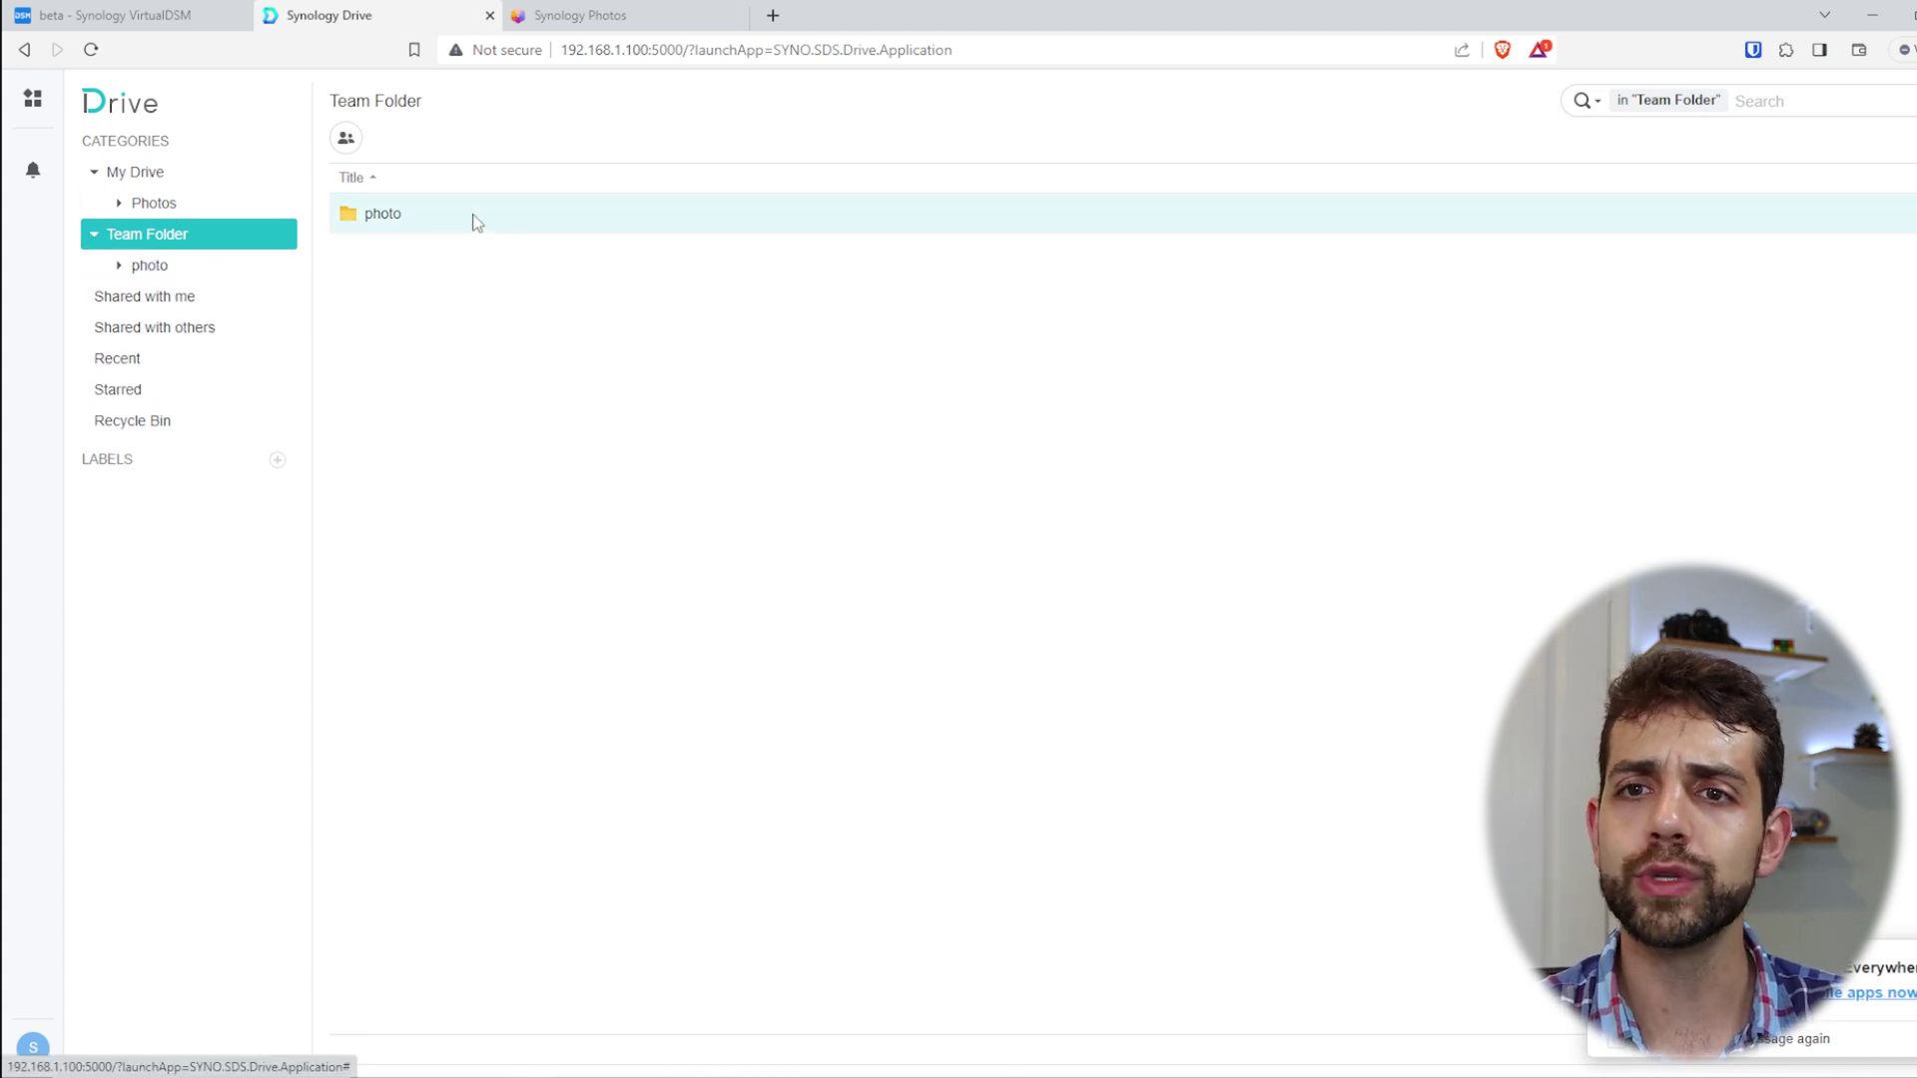
{"action": "left_click", "coordinate": [148, 174]}
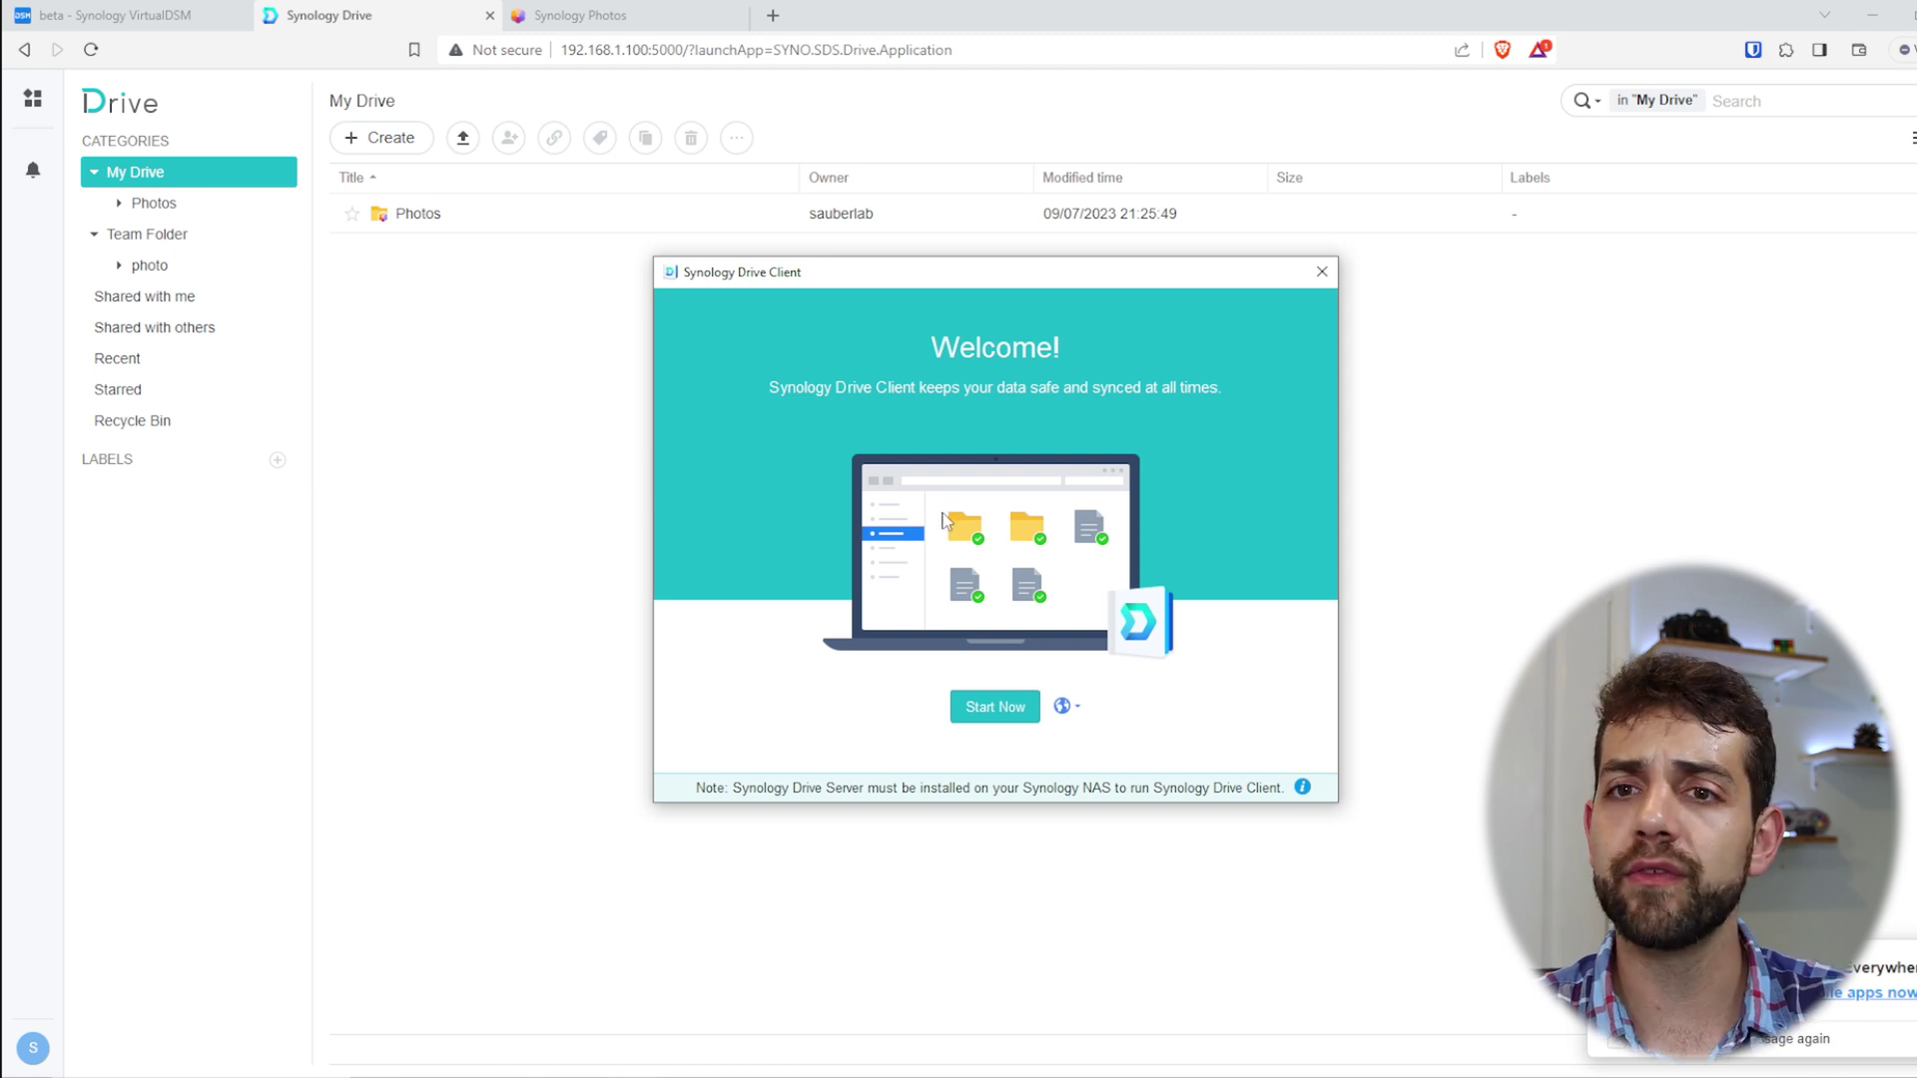
Connect Synology Drive Client to the NAS sauberlab with SSL encryption, entering the account username and password
{"action": "left_click", "coordinate": [995, 710]}
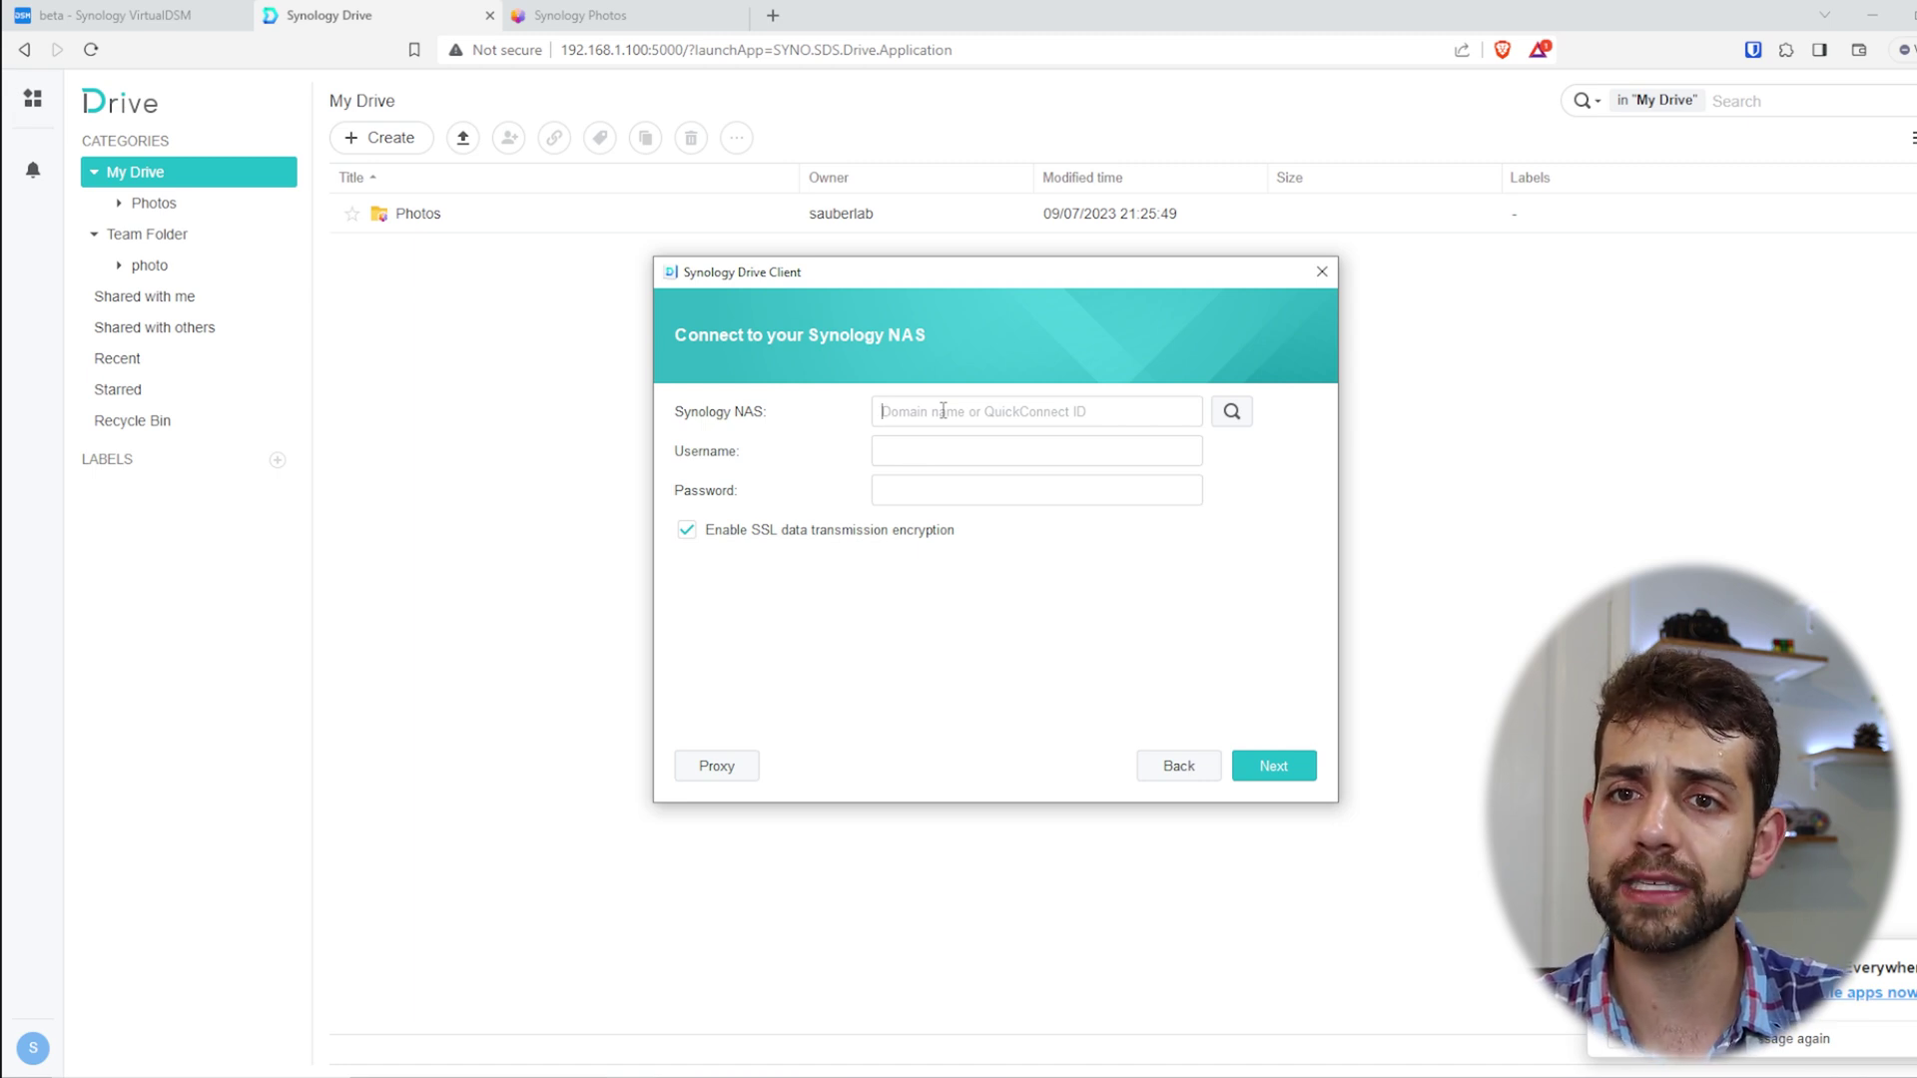
{"action": "type", "text": "saub"}
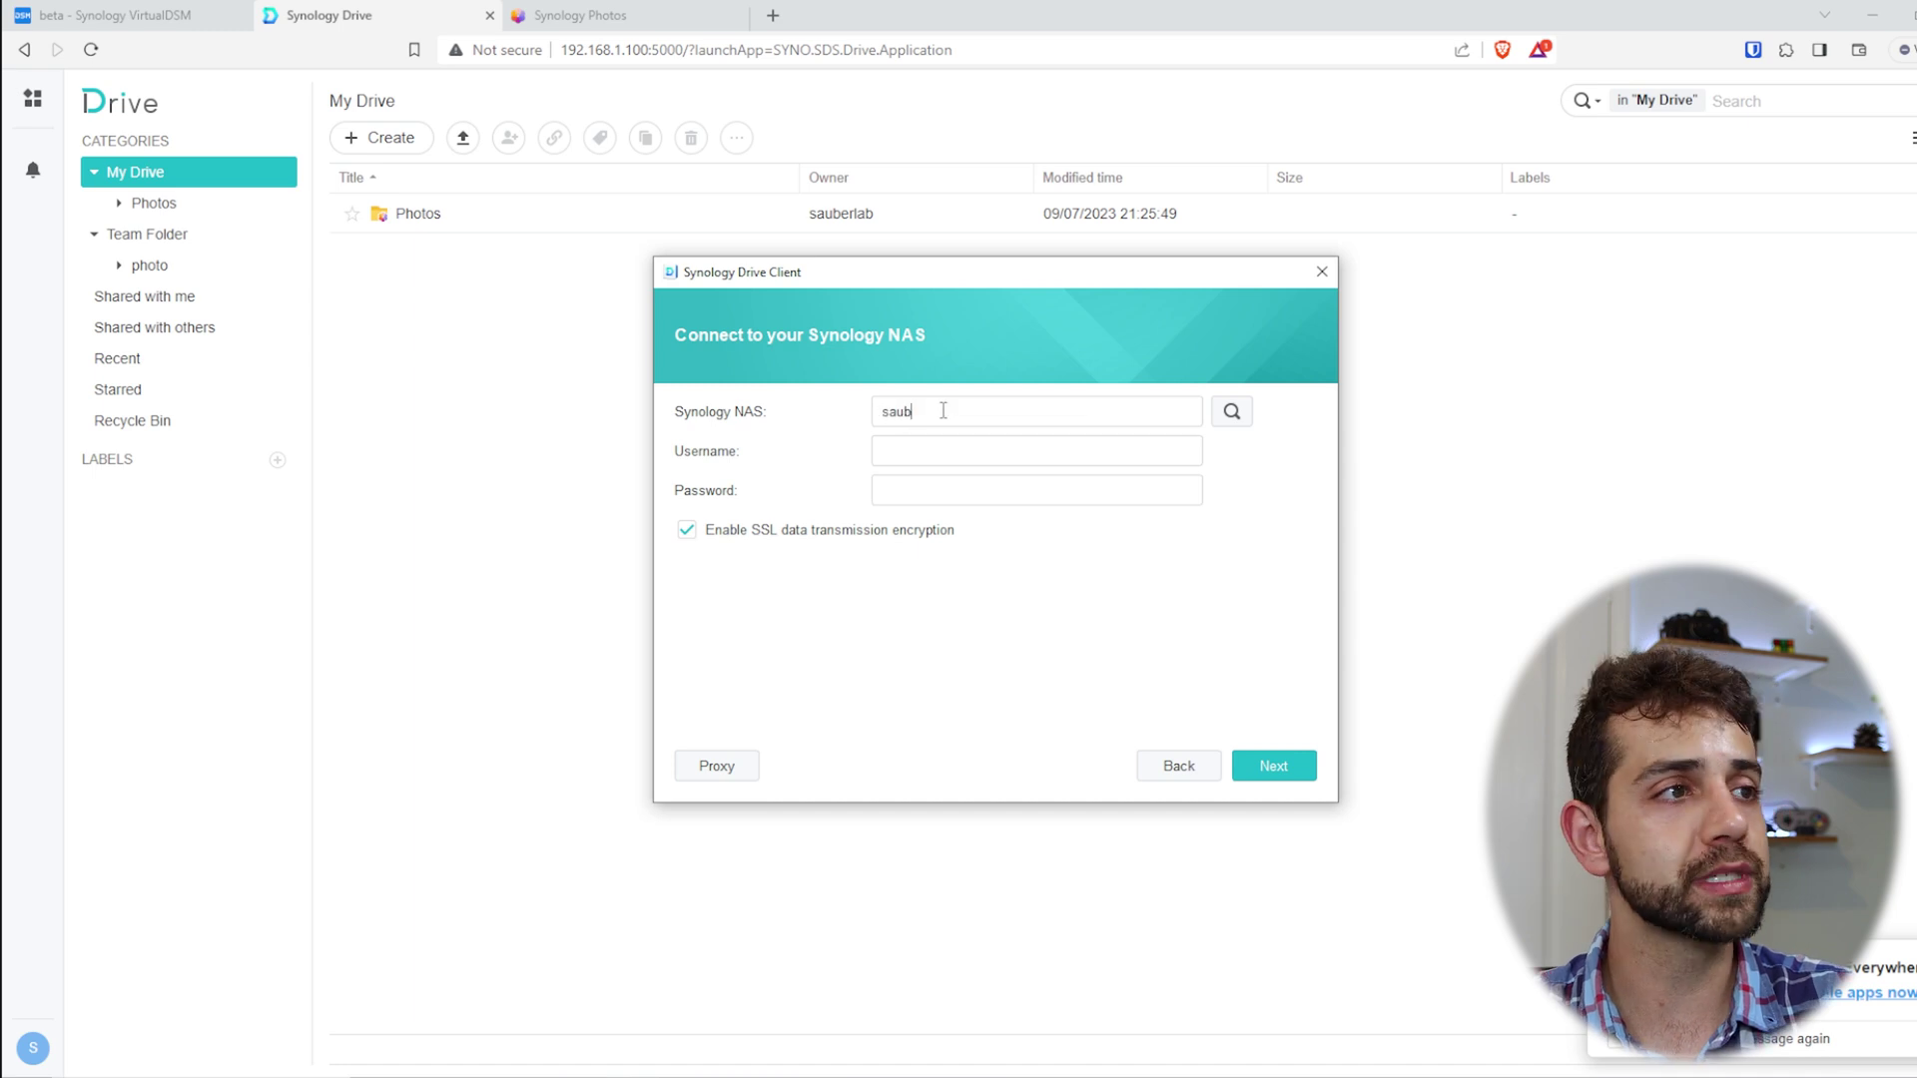
{"action": "type", "text": "erlabsauberlab"}
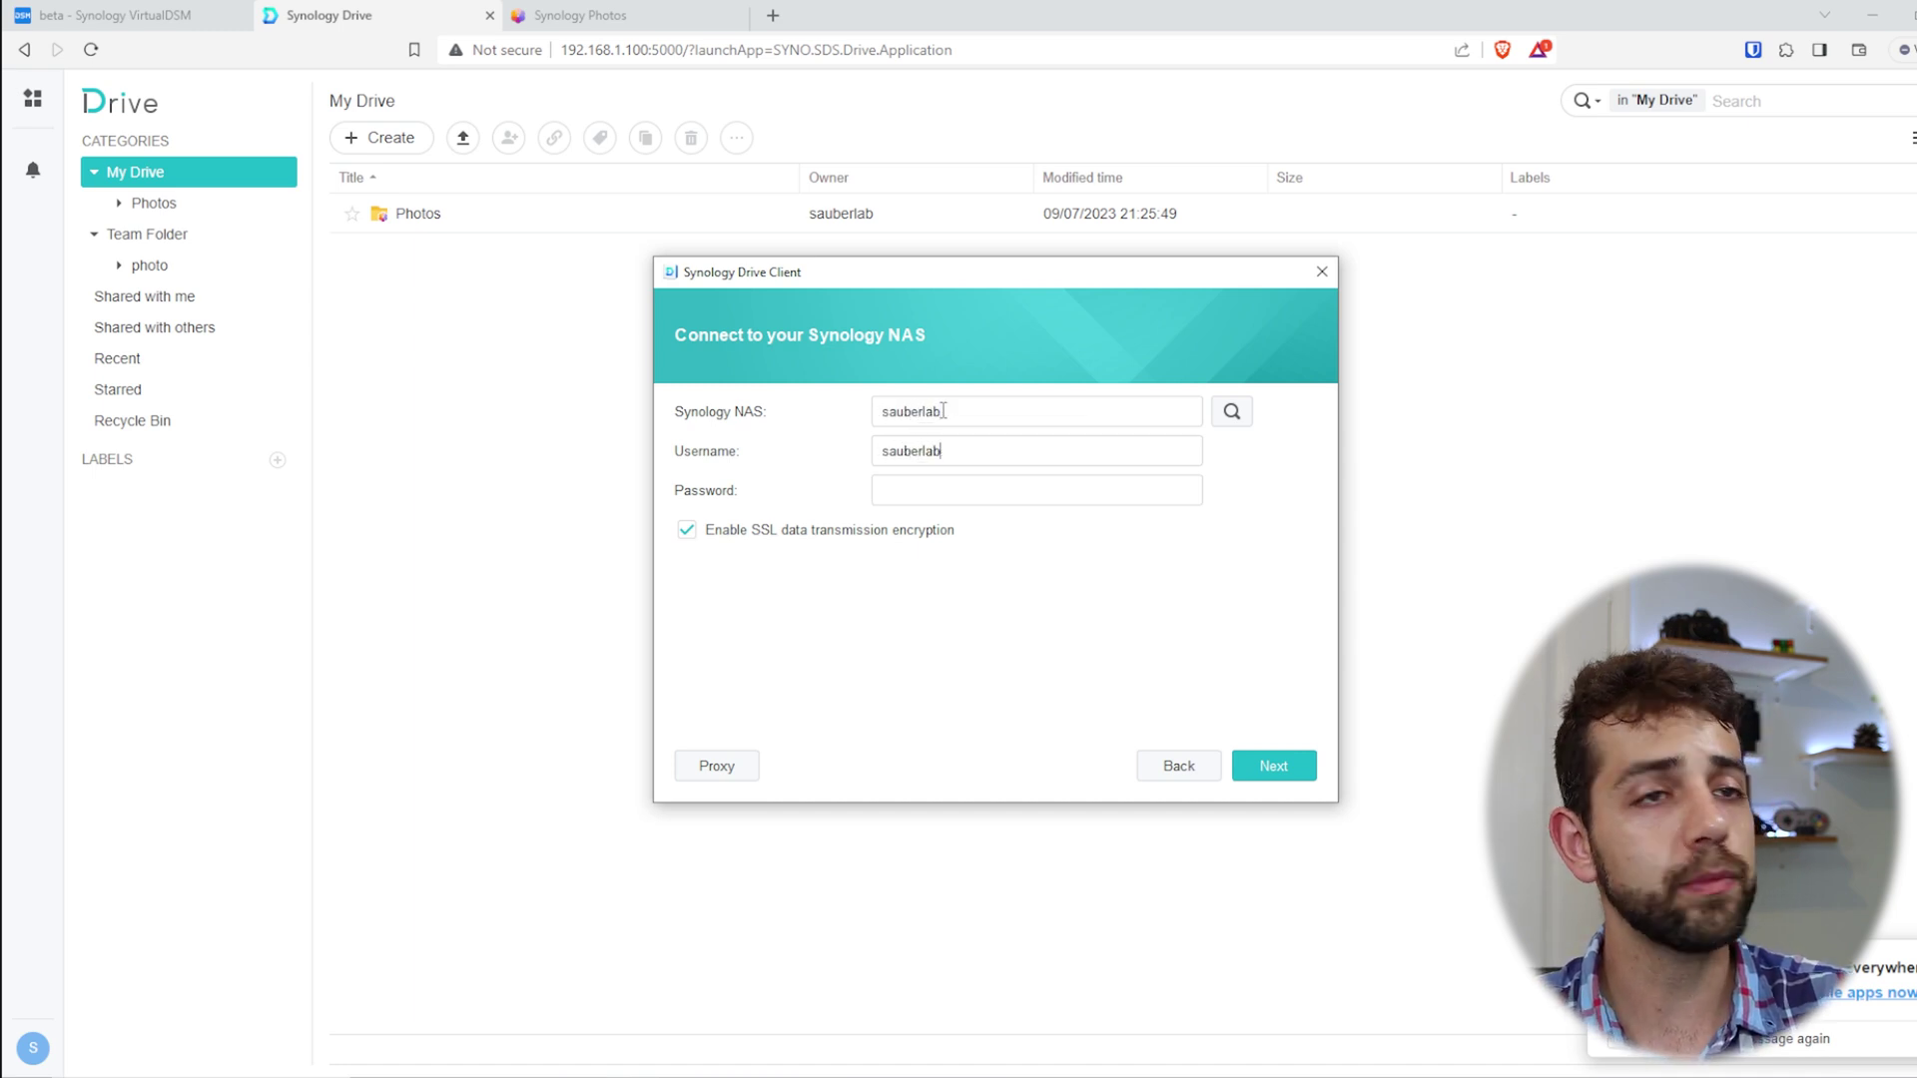
{"action": "key", "text": "Tab"}
{"action": "key", "text": "ctrl+v"}
{"action": "key", "text": "Return"}
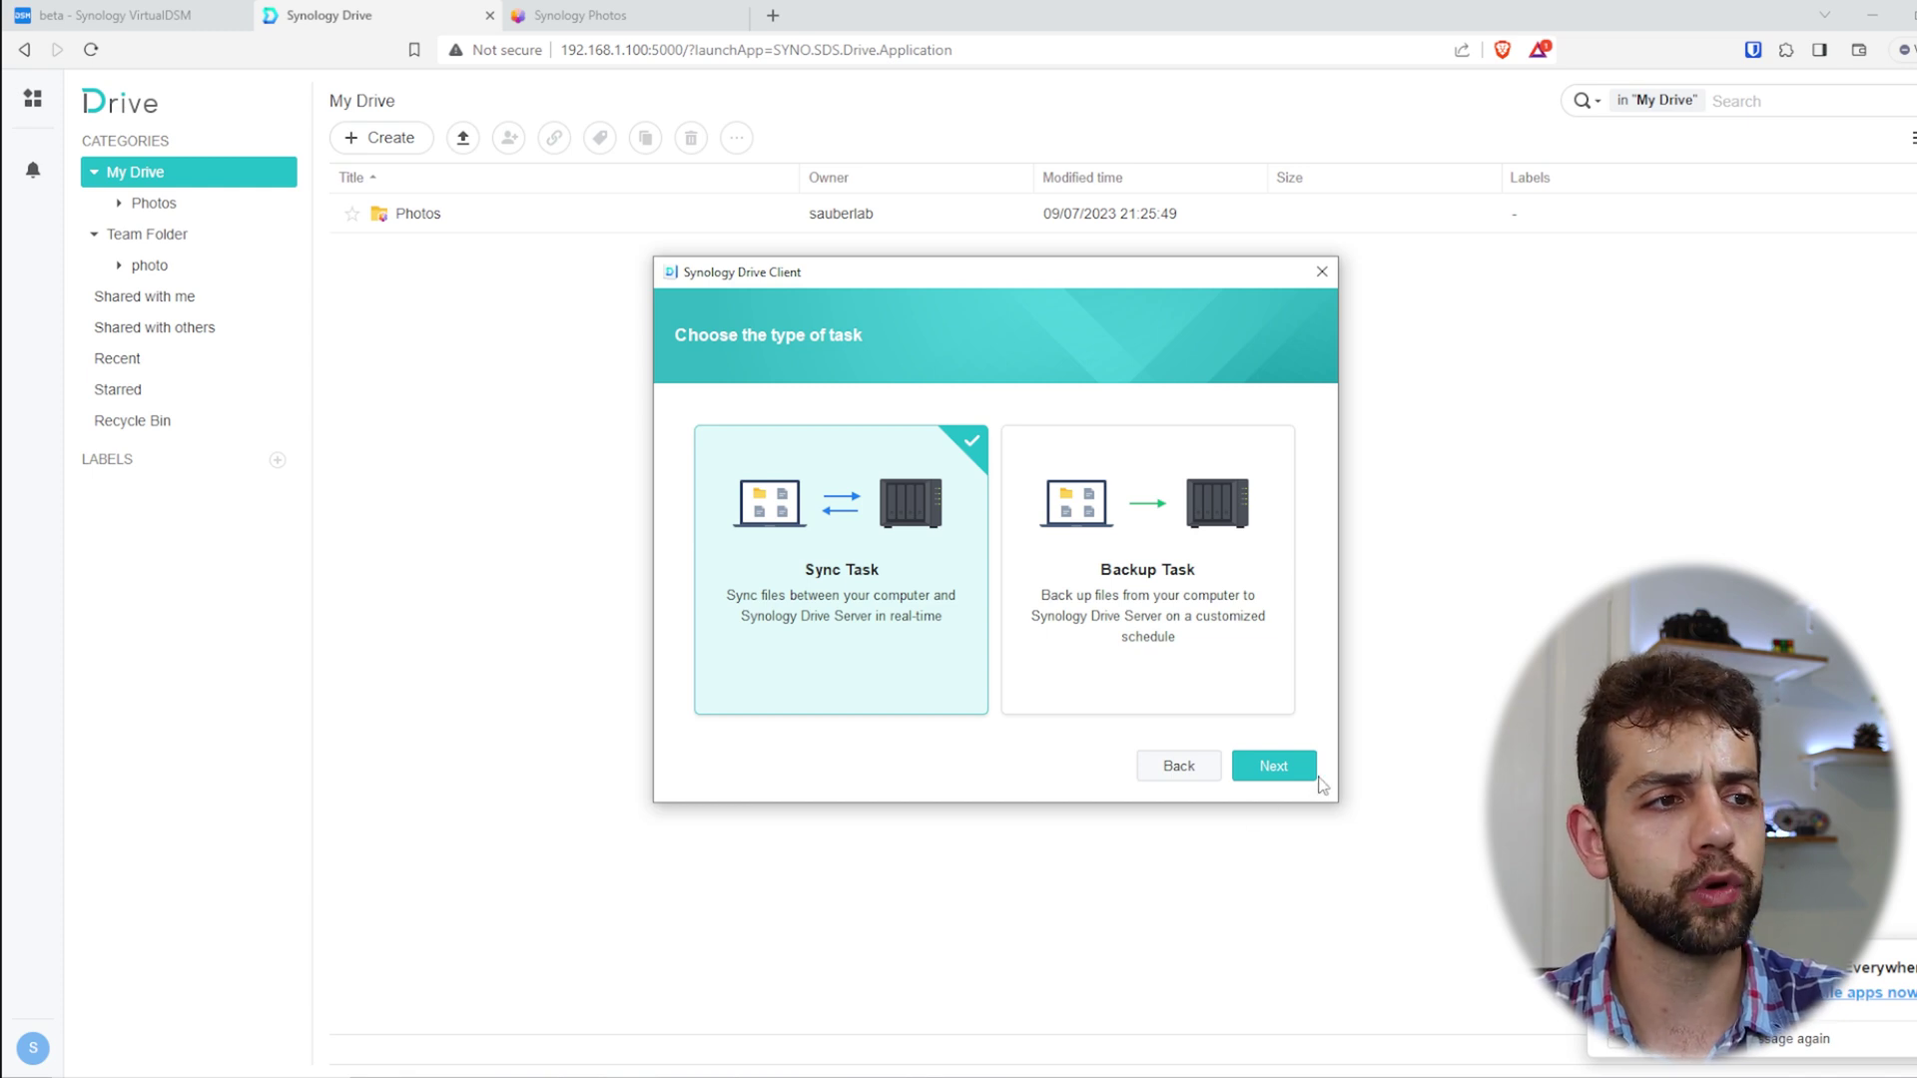
Create a Sync Task for the photo team folder with On-demand Sync enabled, keeping the default local SynologyDrive folder
{"action": "left_click", "coordinate": [1288, 776]}
{"action": "left_click", "coordinate": [1135, 450]}
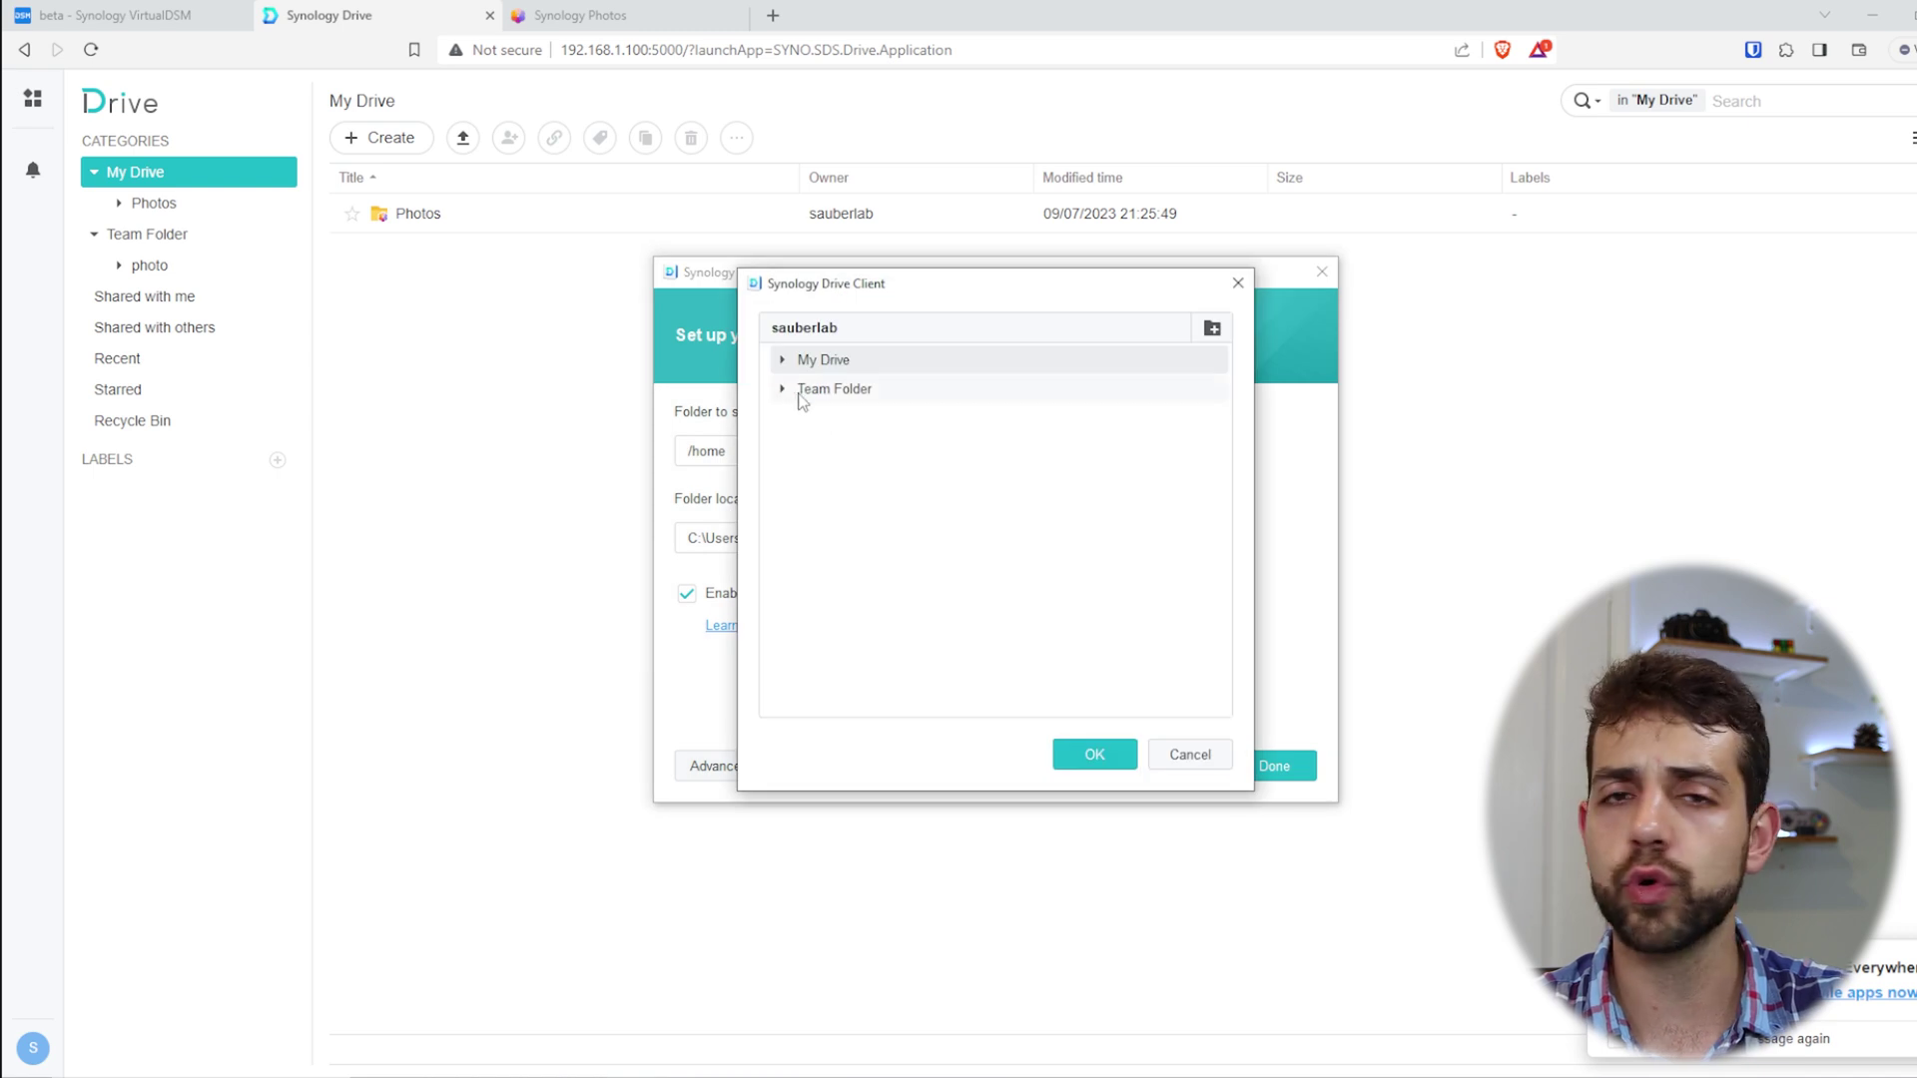
{"action": "left_click", "coordinate": [783, 390]}
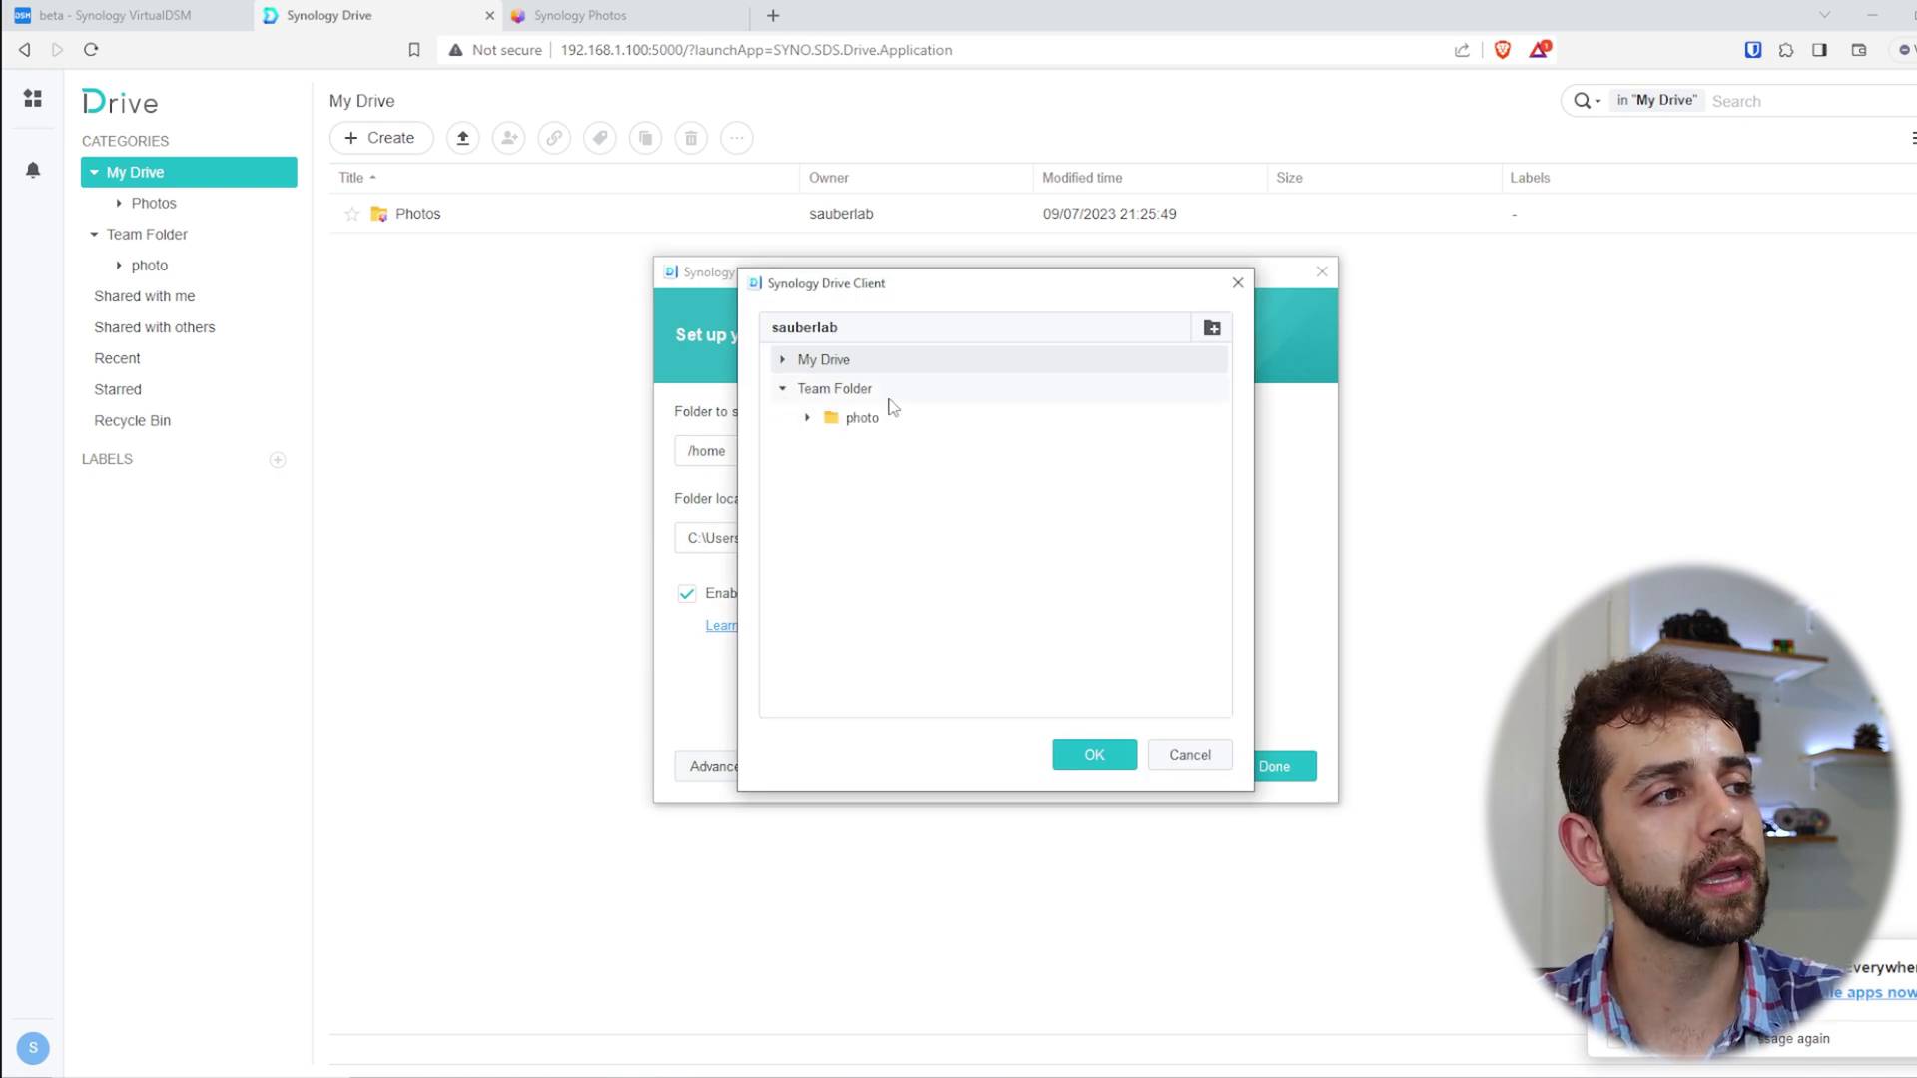
{"action": "left_click", "coordinate": [856, 420]}
{"action": "left_click", "coordinate": [1094, 753]}
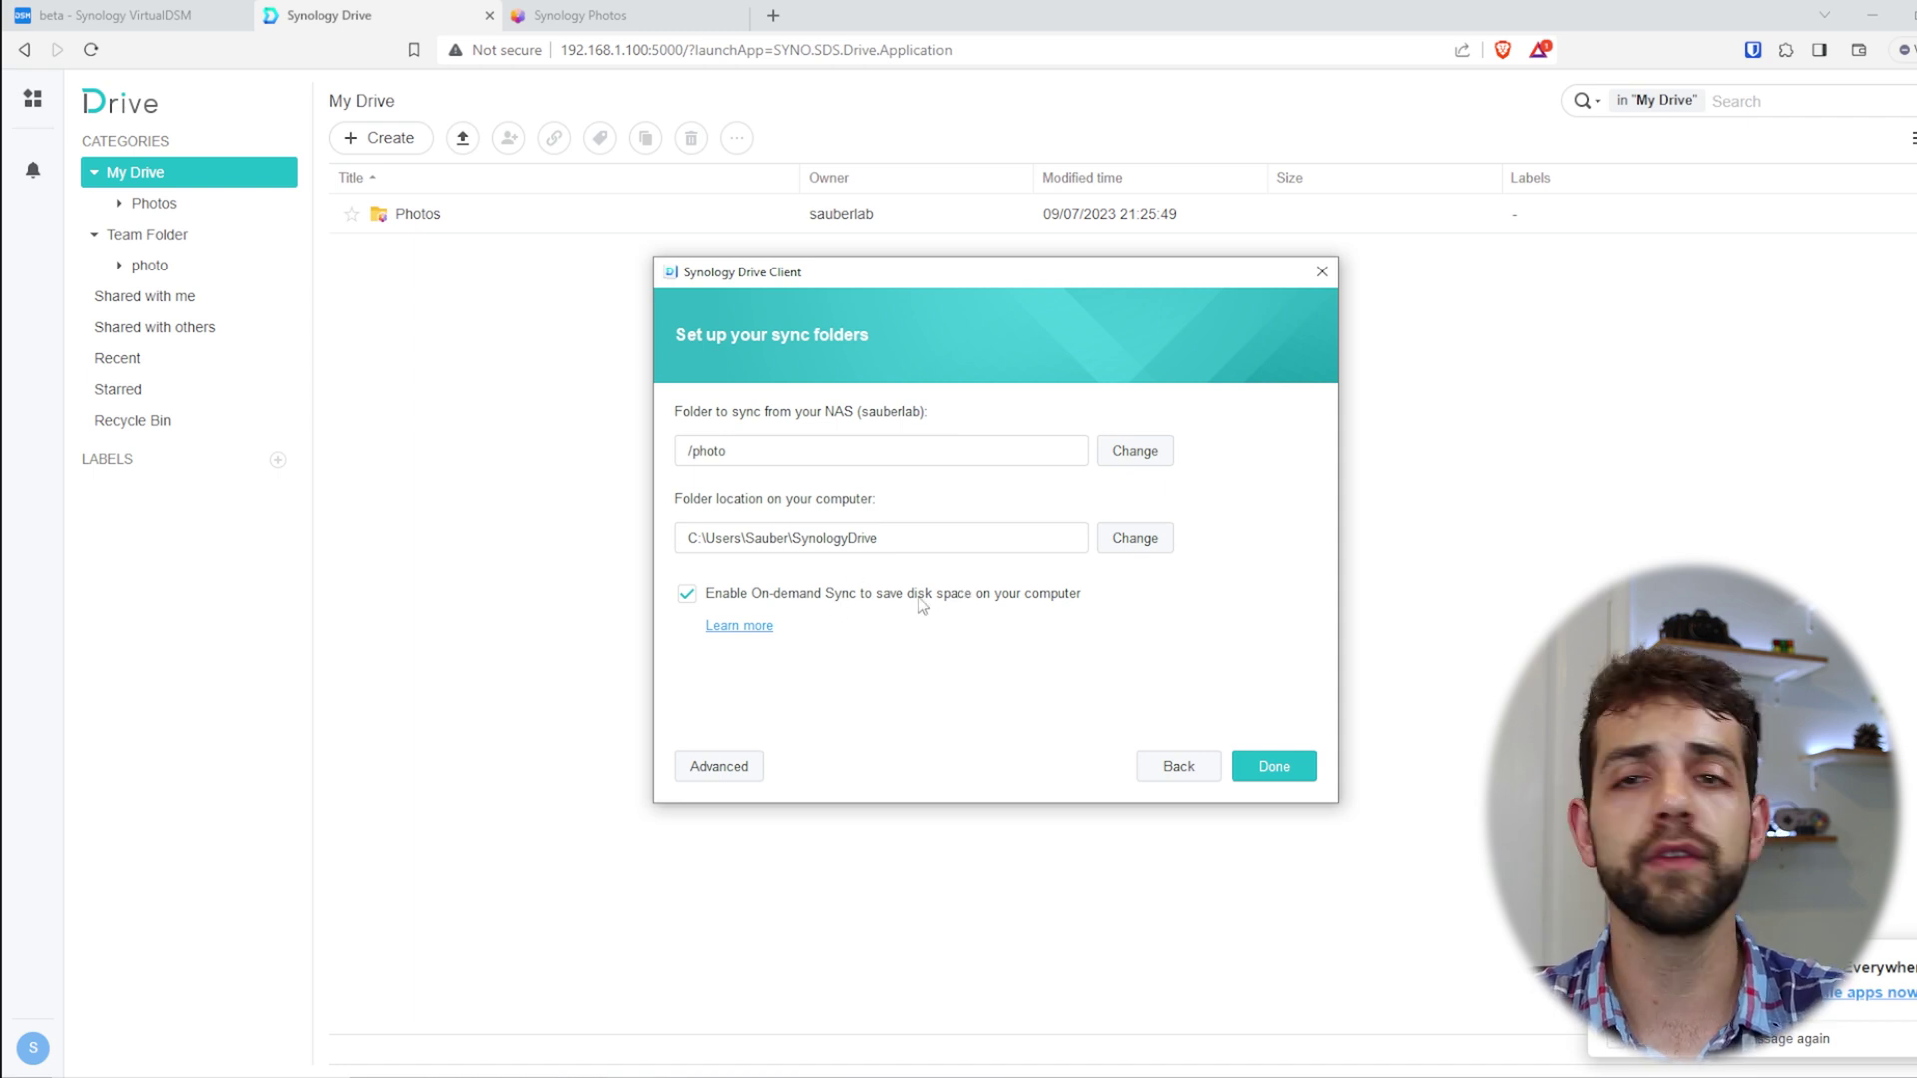
{"action": "left_click", "coordinate": [1282, 776]}
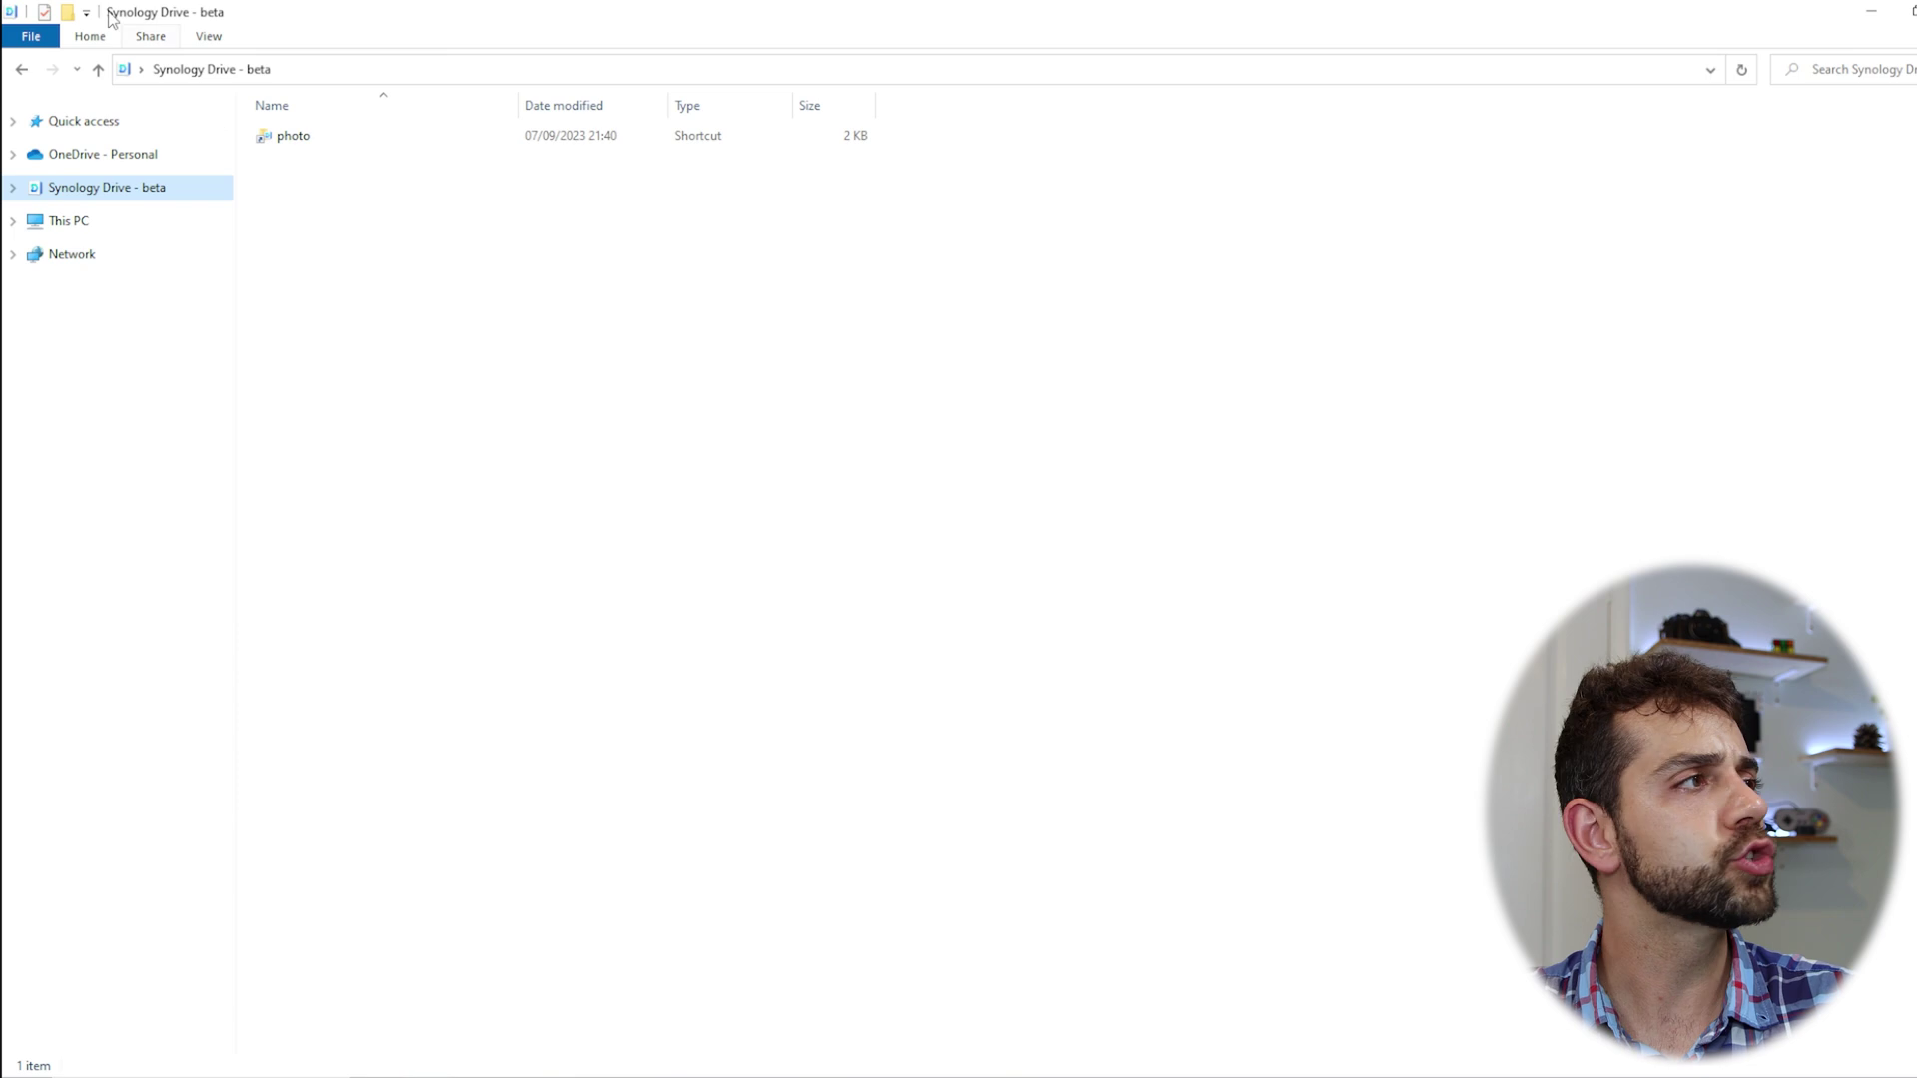
Browse the synced photo folder in File Explorer through DESKTOP-26O1TF6 down to its Desktop folder, and return to SynologyDrive
{"action": "double_click", "coordinate": [338, 145]}
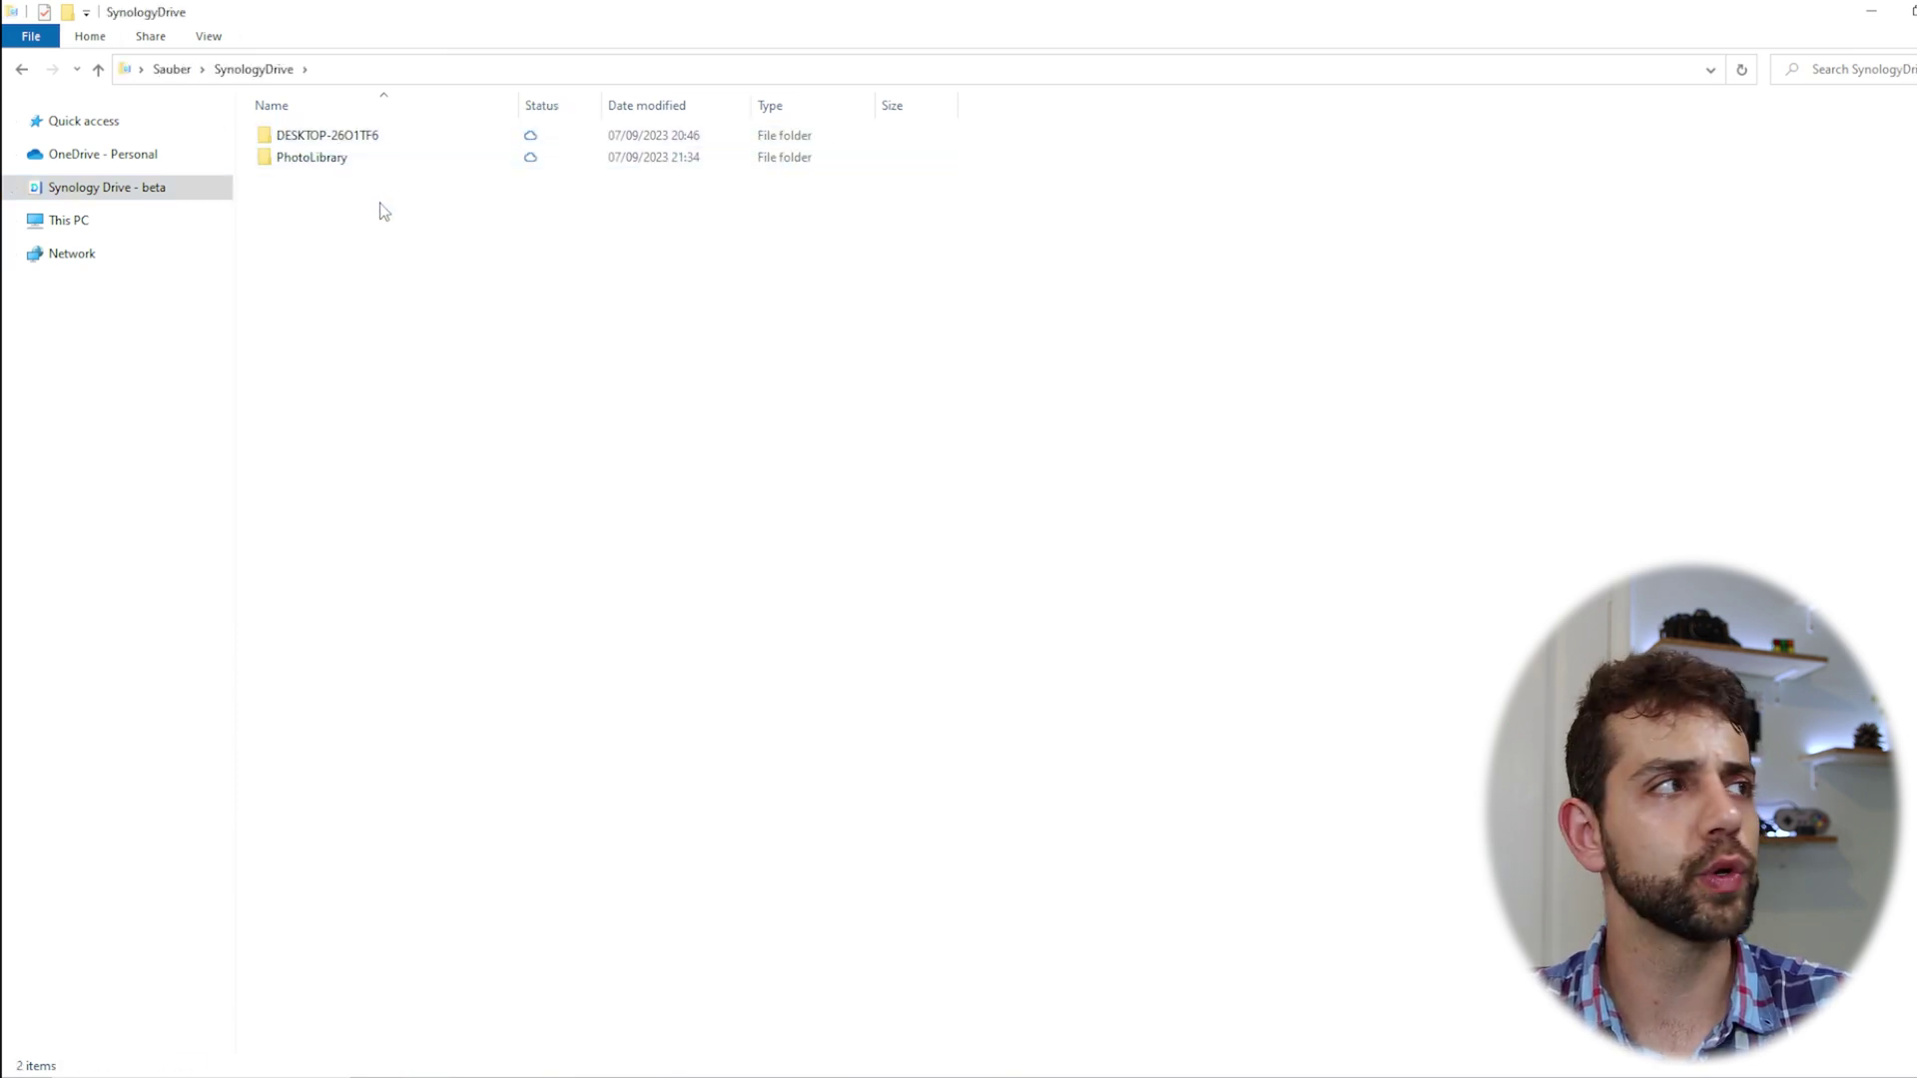
{"action": "double_click", "coordinate": [390, 138]}
{"action": "double_click", "coordinate": [321, 135]}
{"action": "double_click", "coordinate": [320, 133]}
{"action": "double_click", "coordinate": [319, 135]}
{"action": "double_click", "coordinate": [320, 135]}
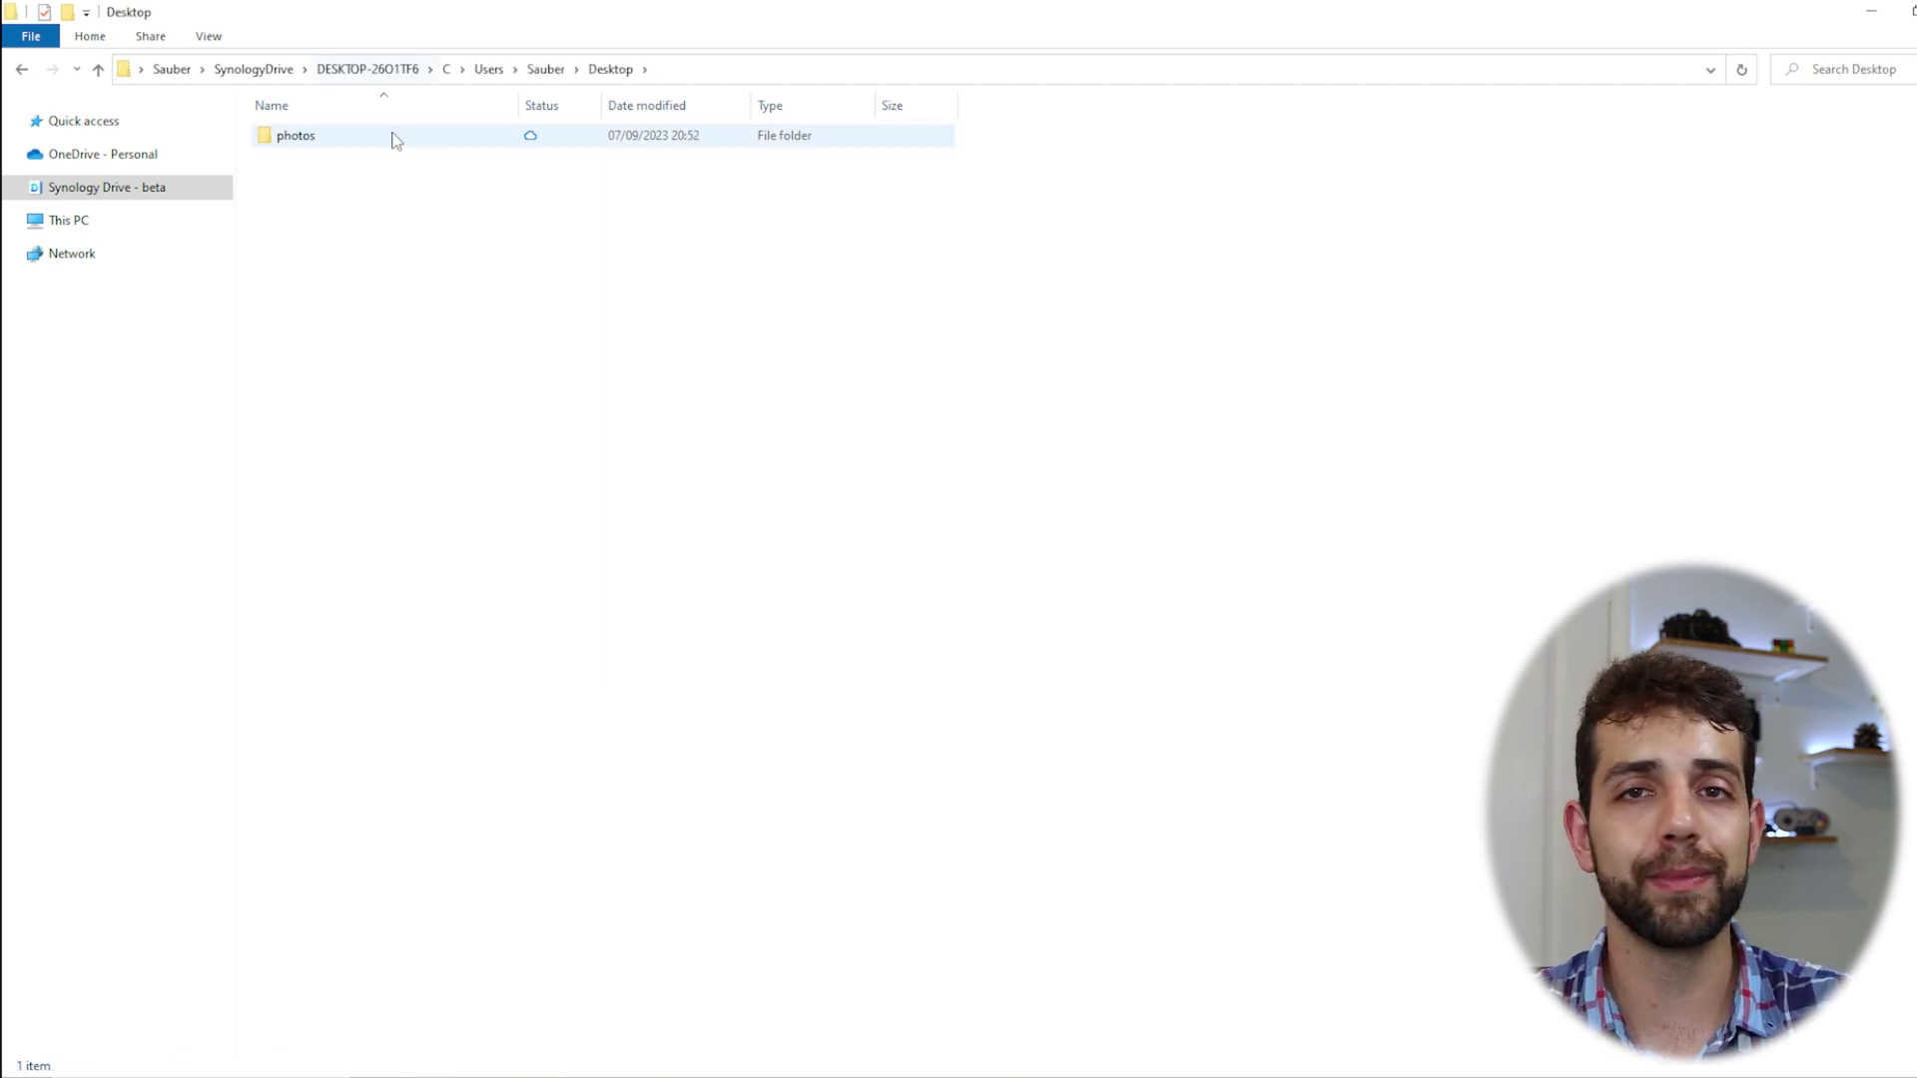
{"action": "left_click", "coordinate": [370, 69]}
{"action": "left_click", "coordinate": [255, 68]}
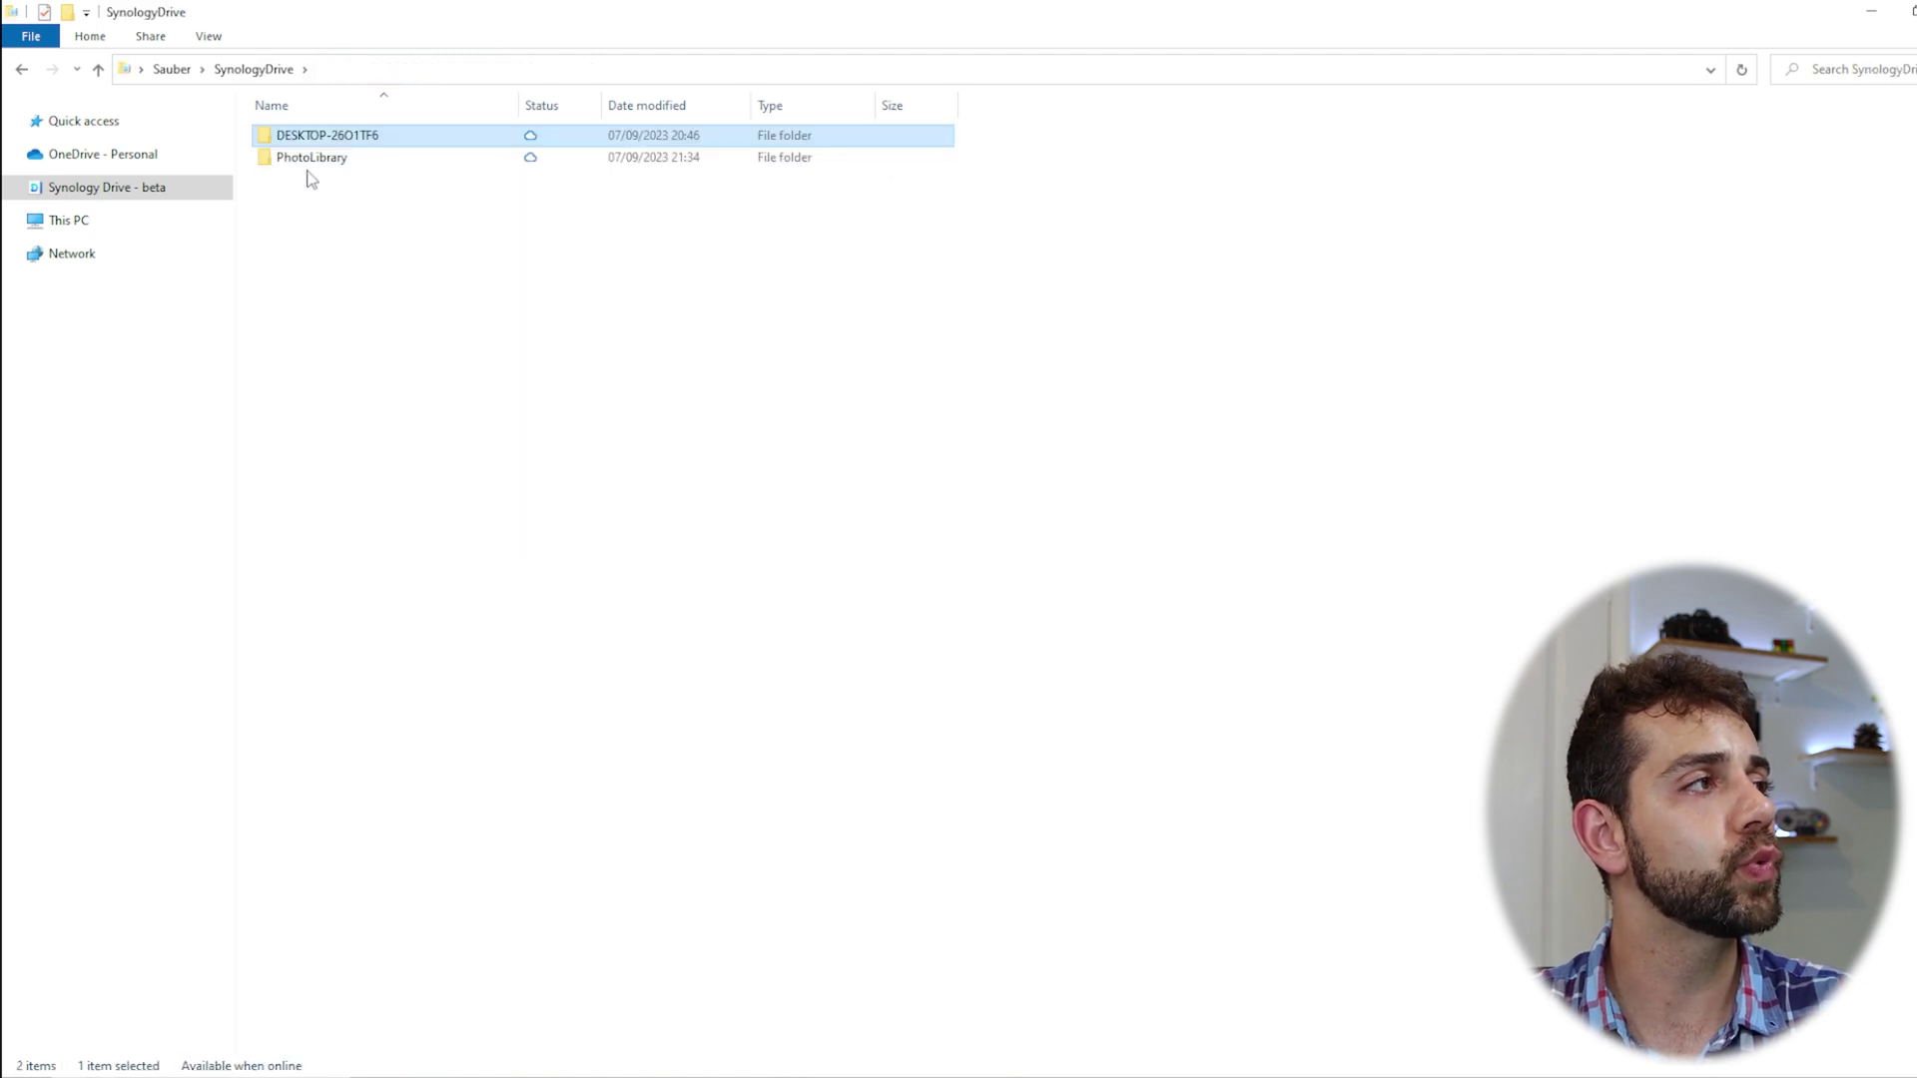
Browse to PhotoLibrary > 2023 > 08, view the online-only photo IMG_0344.JPG, and close the viewer
{"action": "double_click", "coordinate": [324, 159]}
{"action": "double_click", "coordinate": [313, 142]}
{"action": "double_click", "coordinate": [312, 142]}
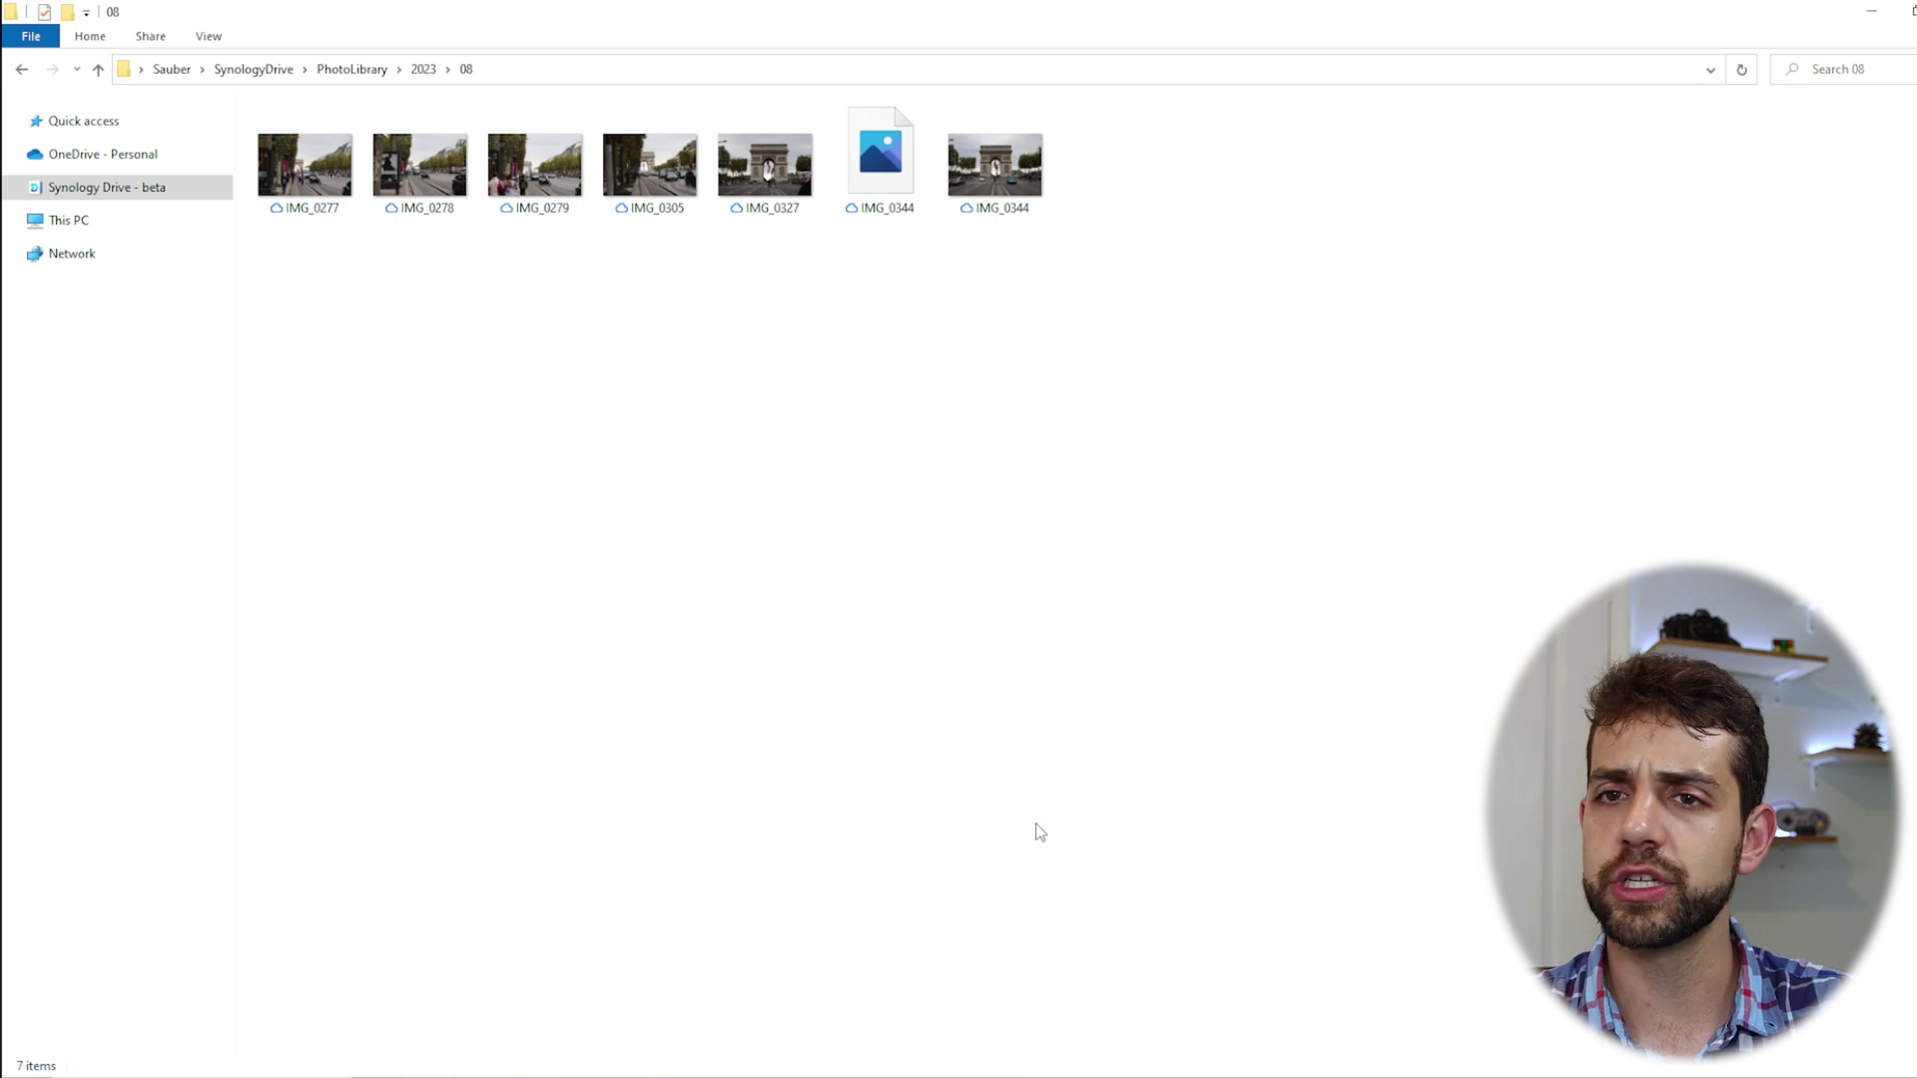
{"action": "left_click", "coordinate": [985, 191]}
{"action": "left_click", "coordinate": [896, 178]}
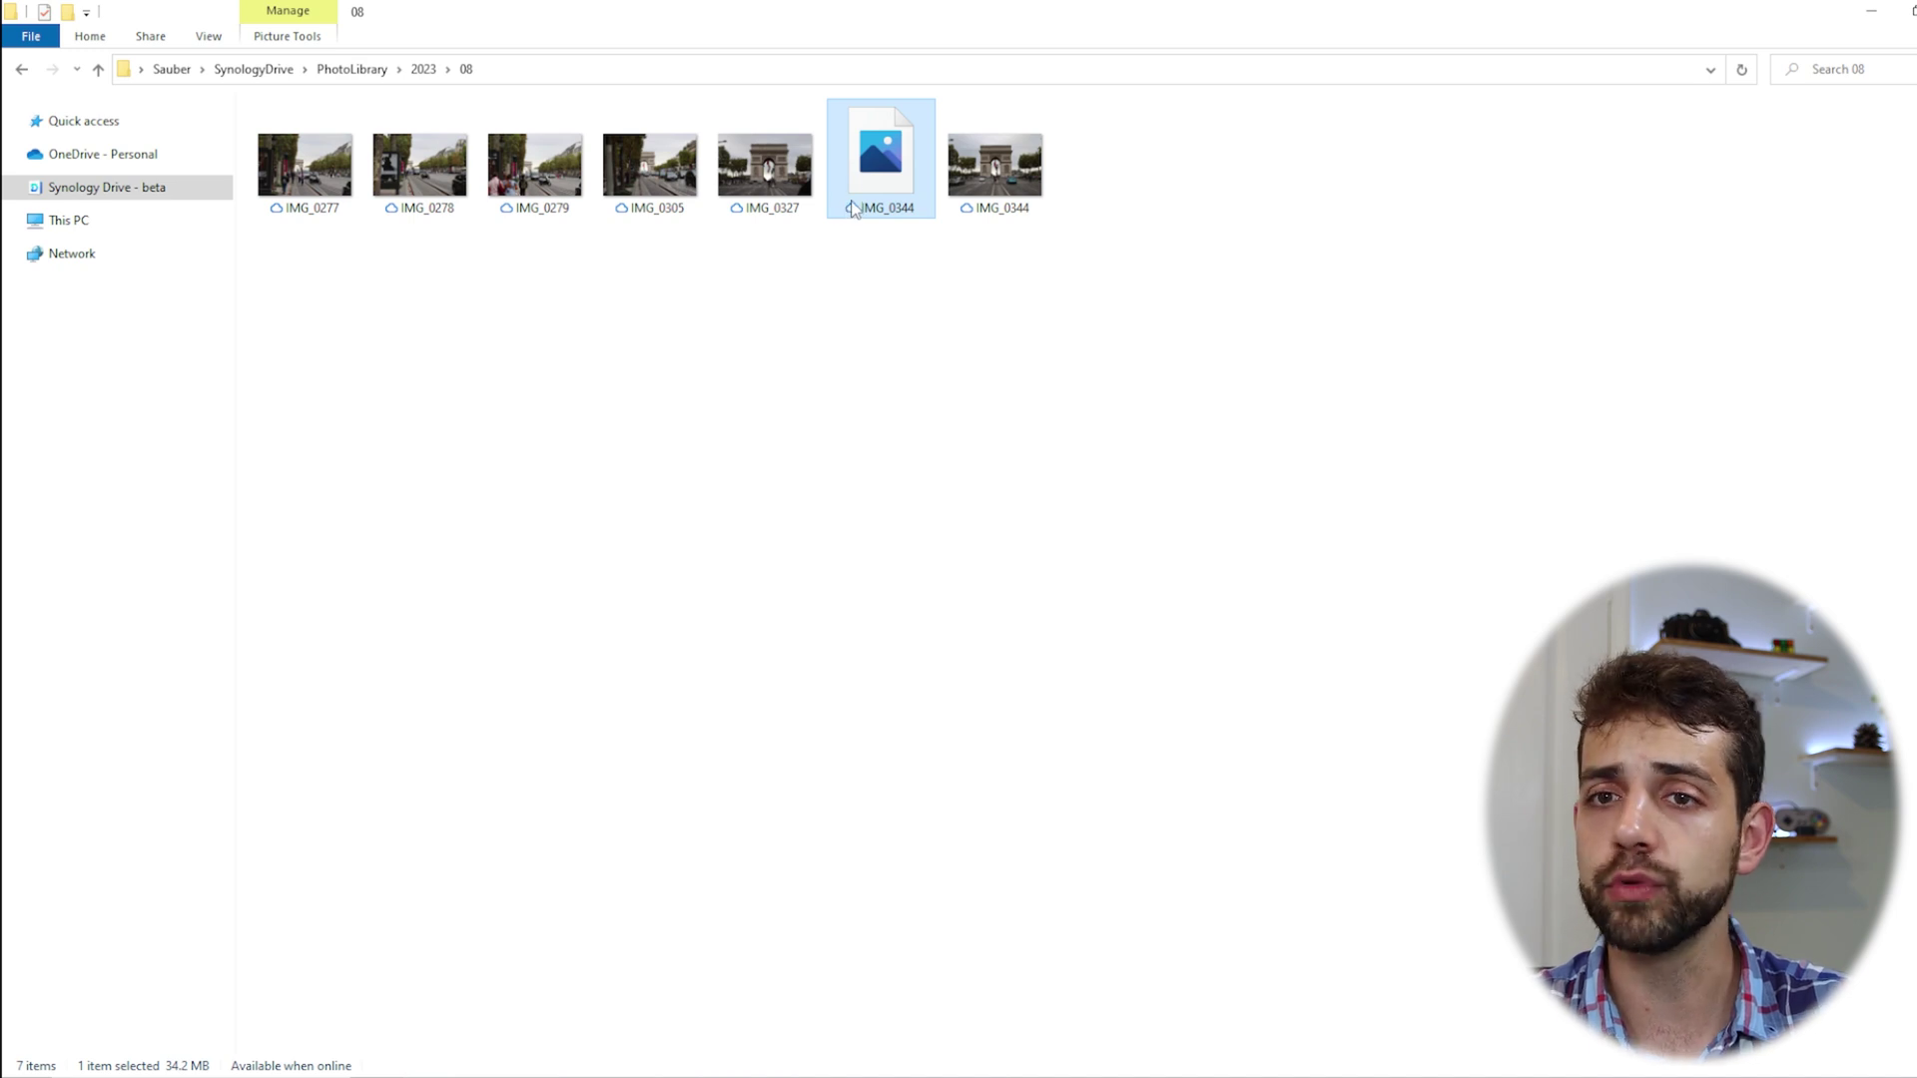
{"action": "double_click", "coordinate": [1011, 209]}
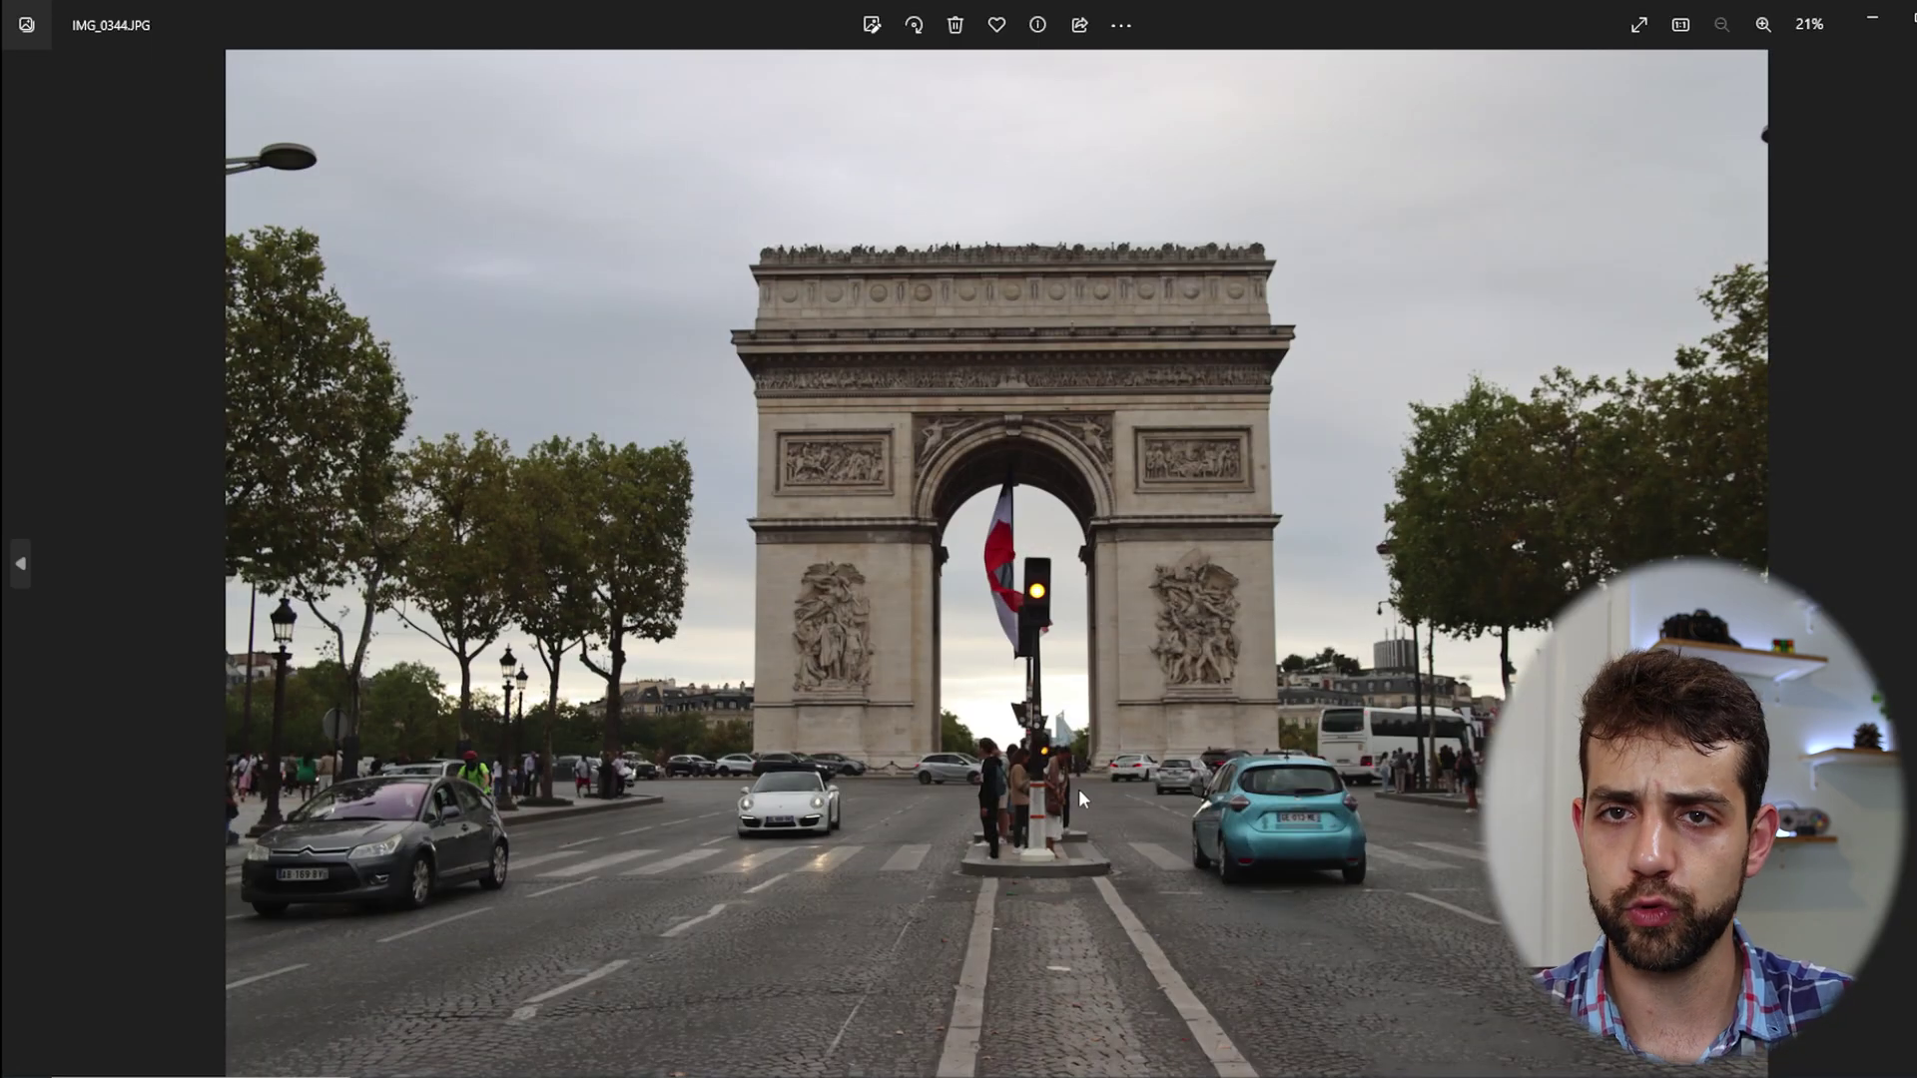
{"action": "left_click", "coordinate": [1912, 12]}
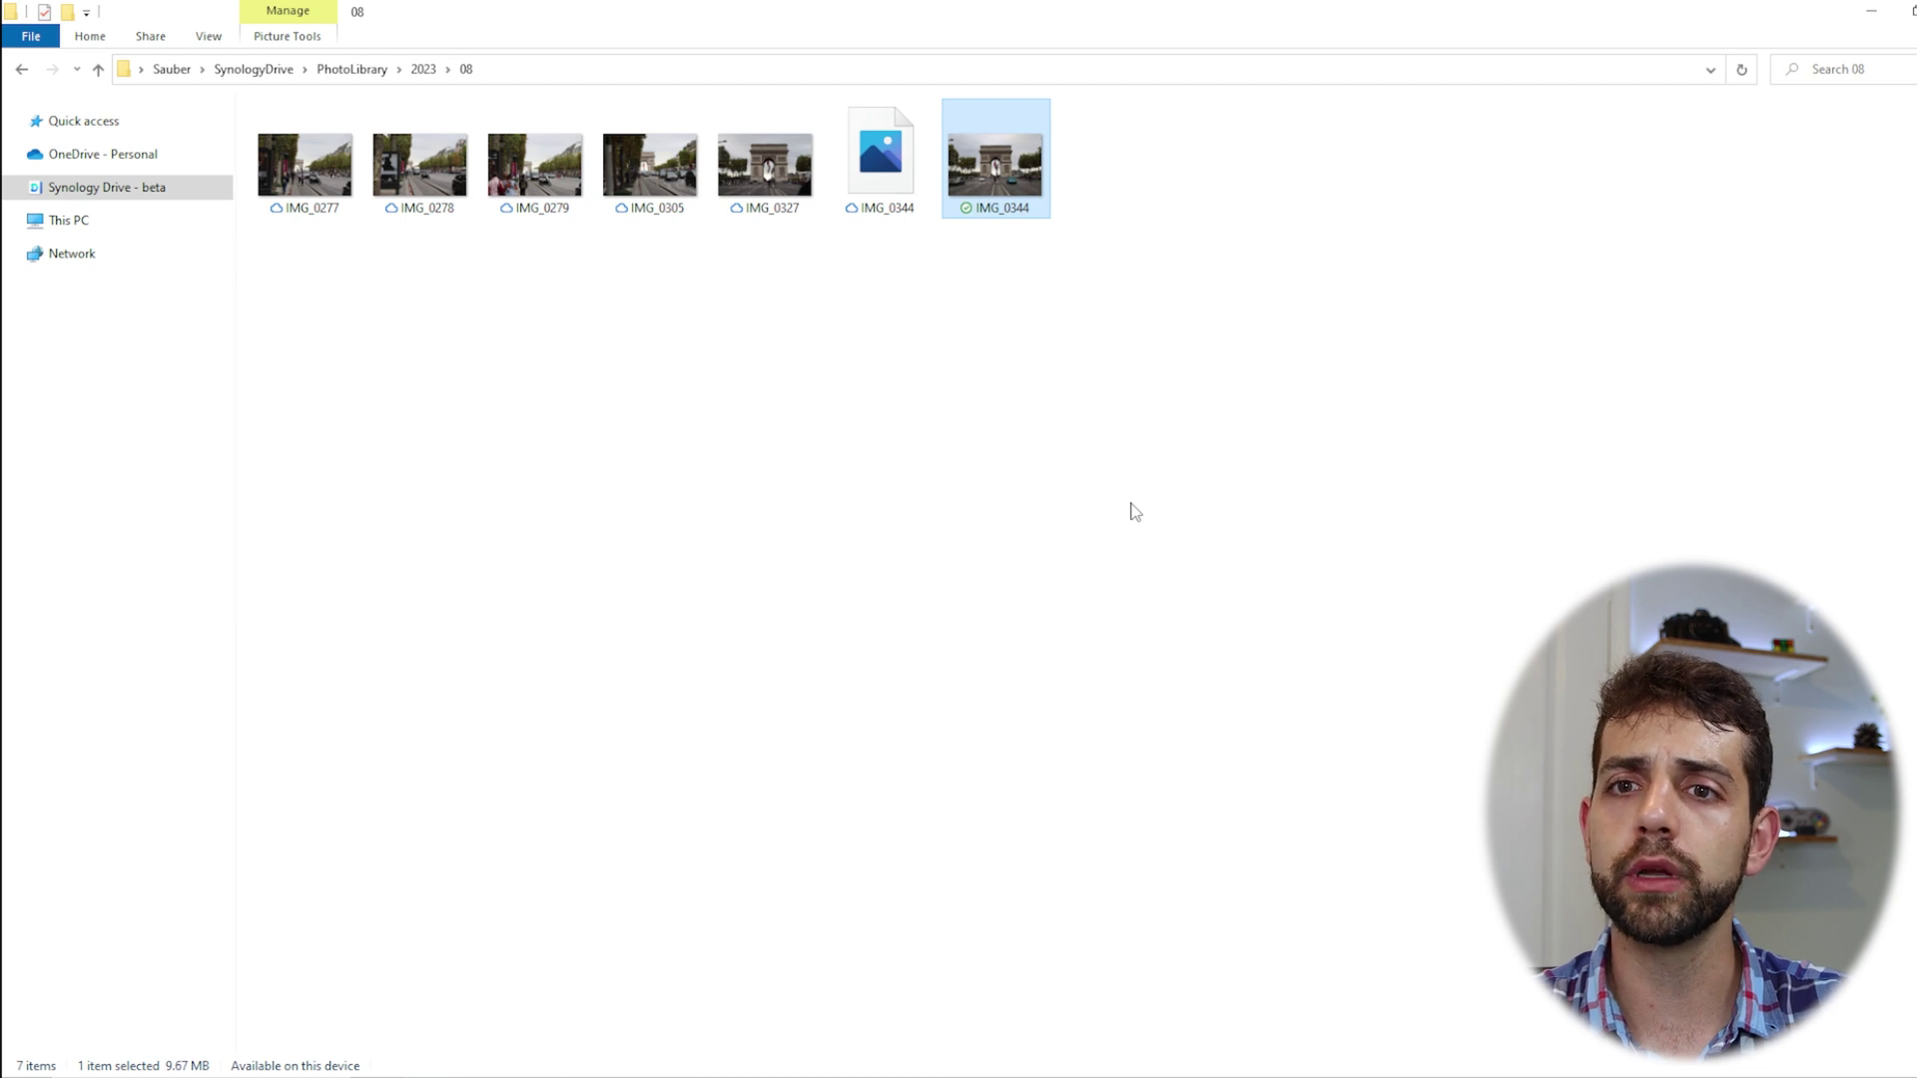
Set the photo task's sync direction to Upload data to Synology Drive Server only, keeping locally deleted files on the server, and accept disabling On-demand Sync
{"action": "left_click", "coordinate": [45, 190]}
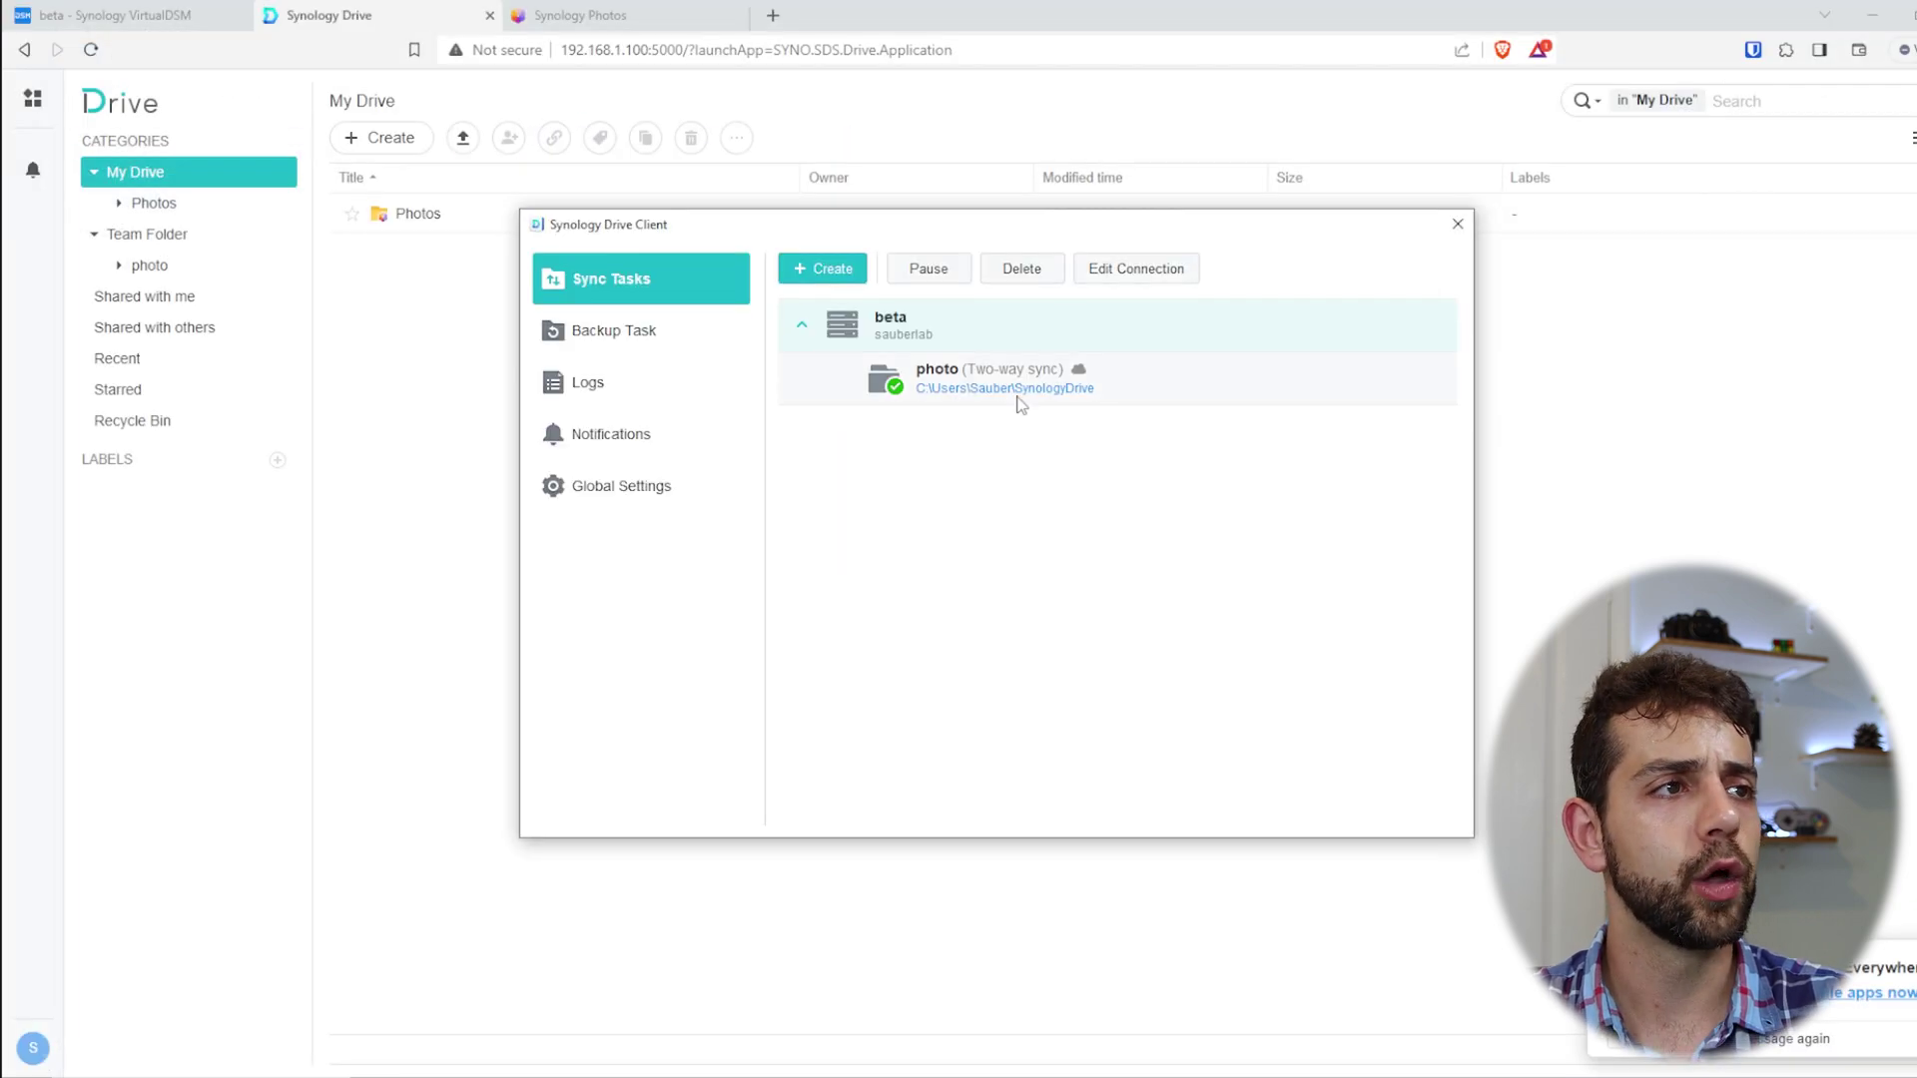
{"action": "left_click", "coordinate": [1230, 392]}
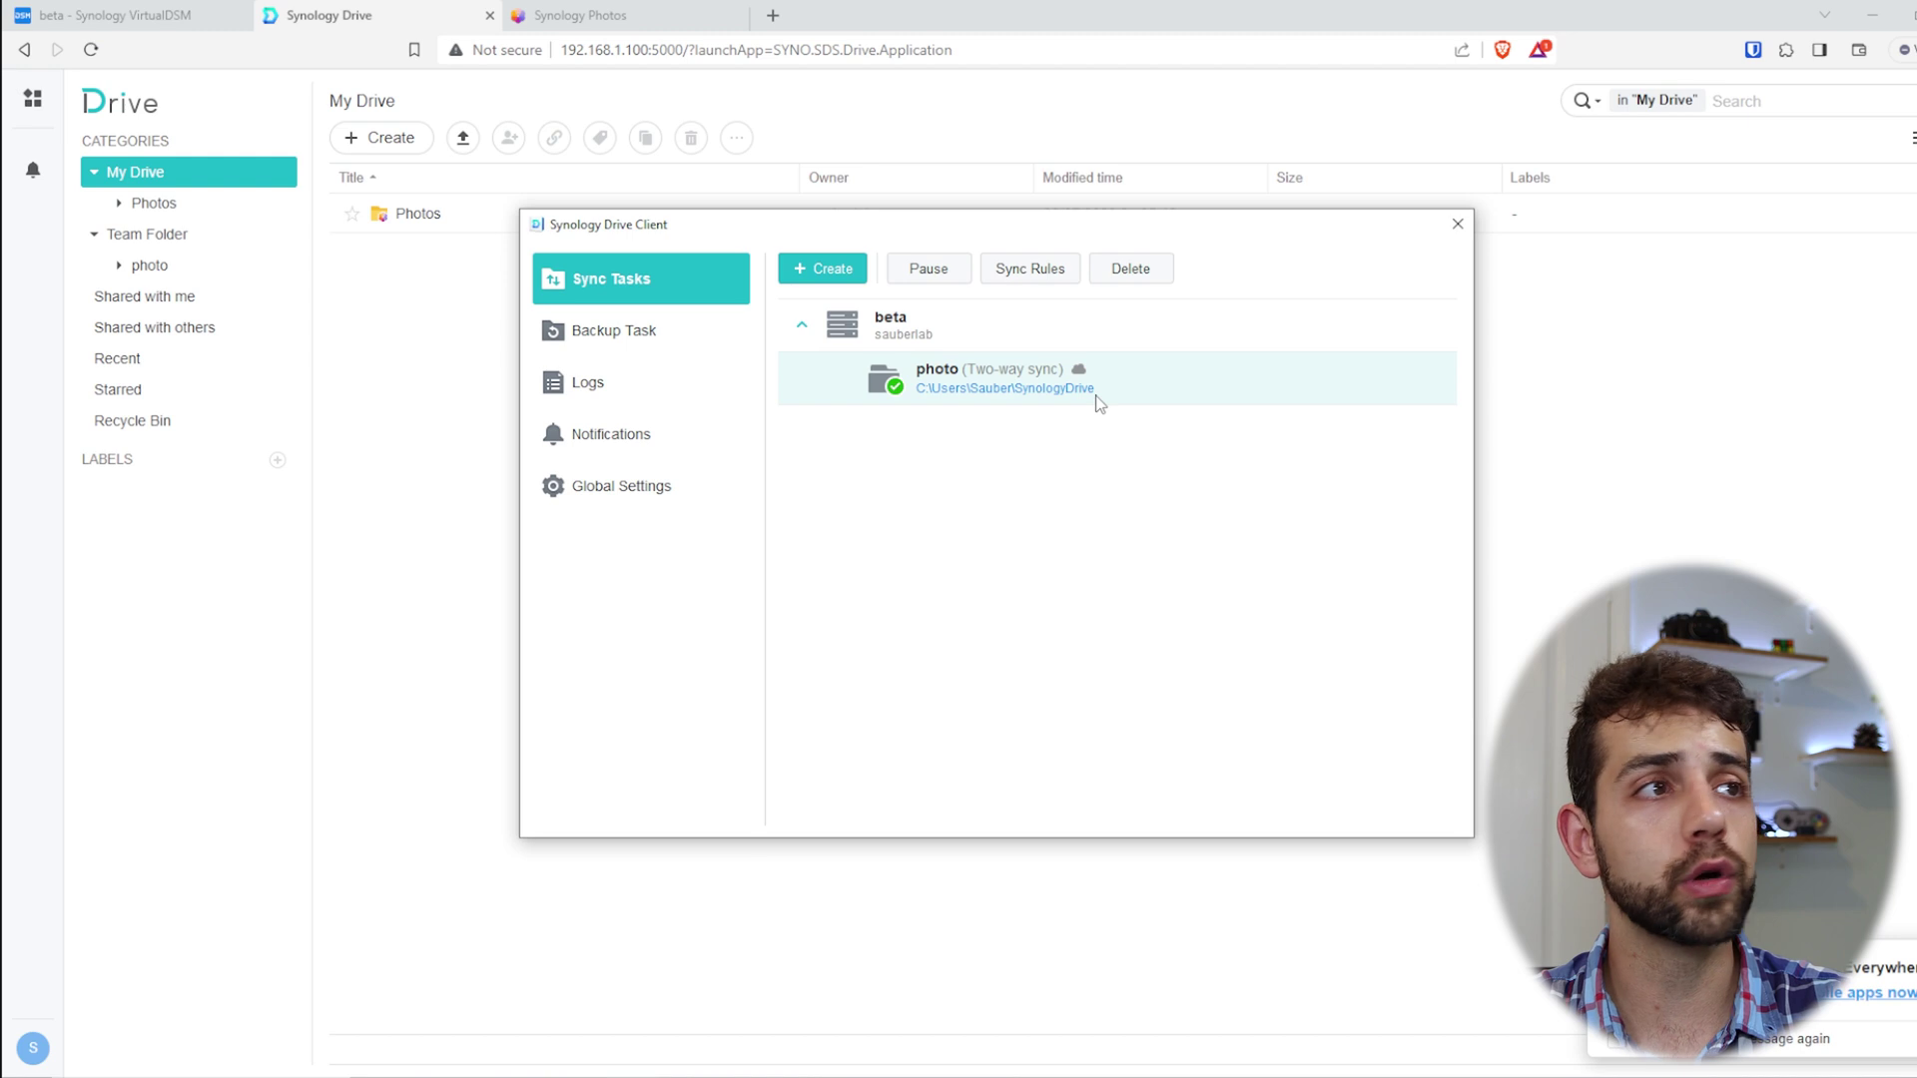
{"action": "left_click", "coordinate": [1047, 269]}
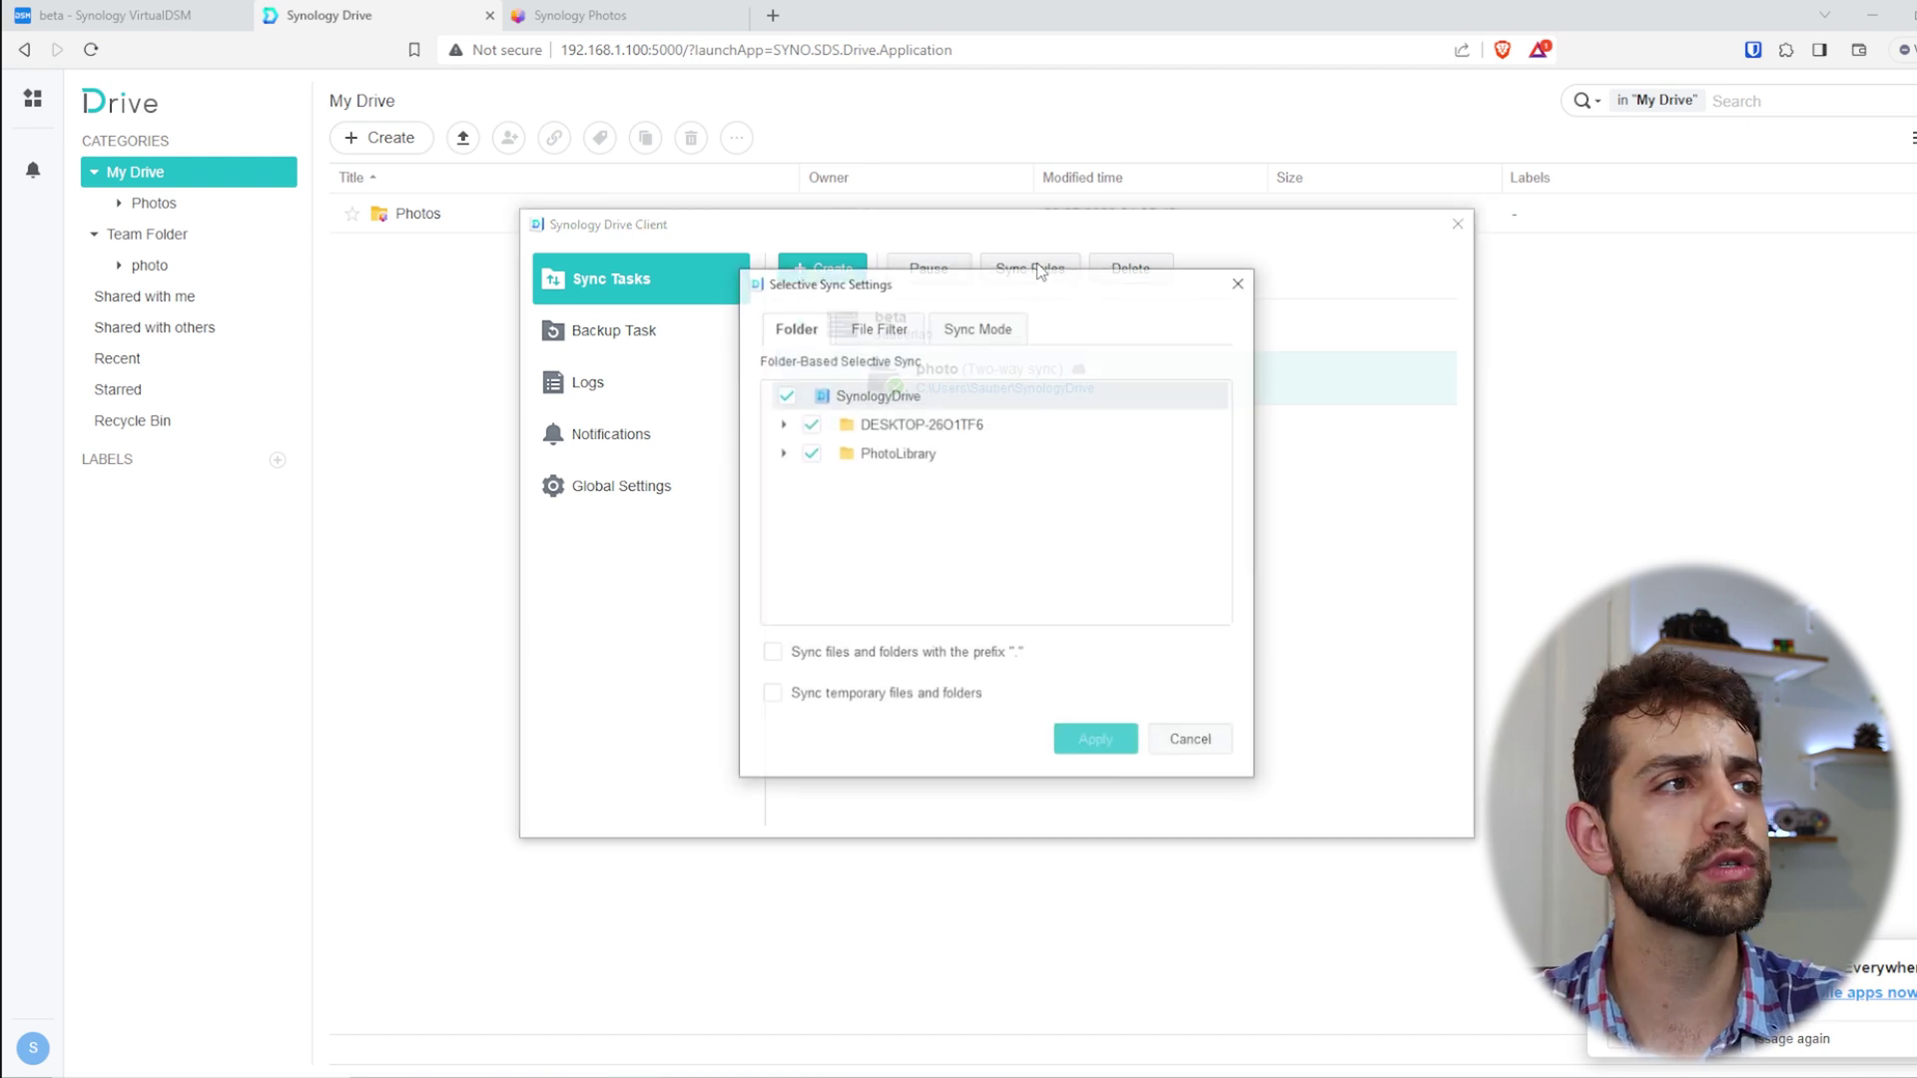
{"action": "left_click", "coordinate": [979, 330]}
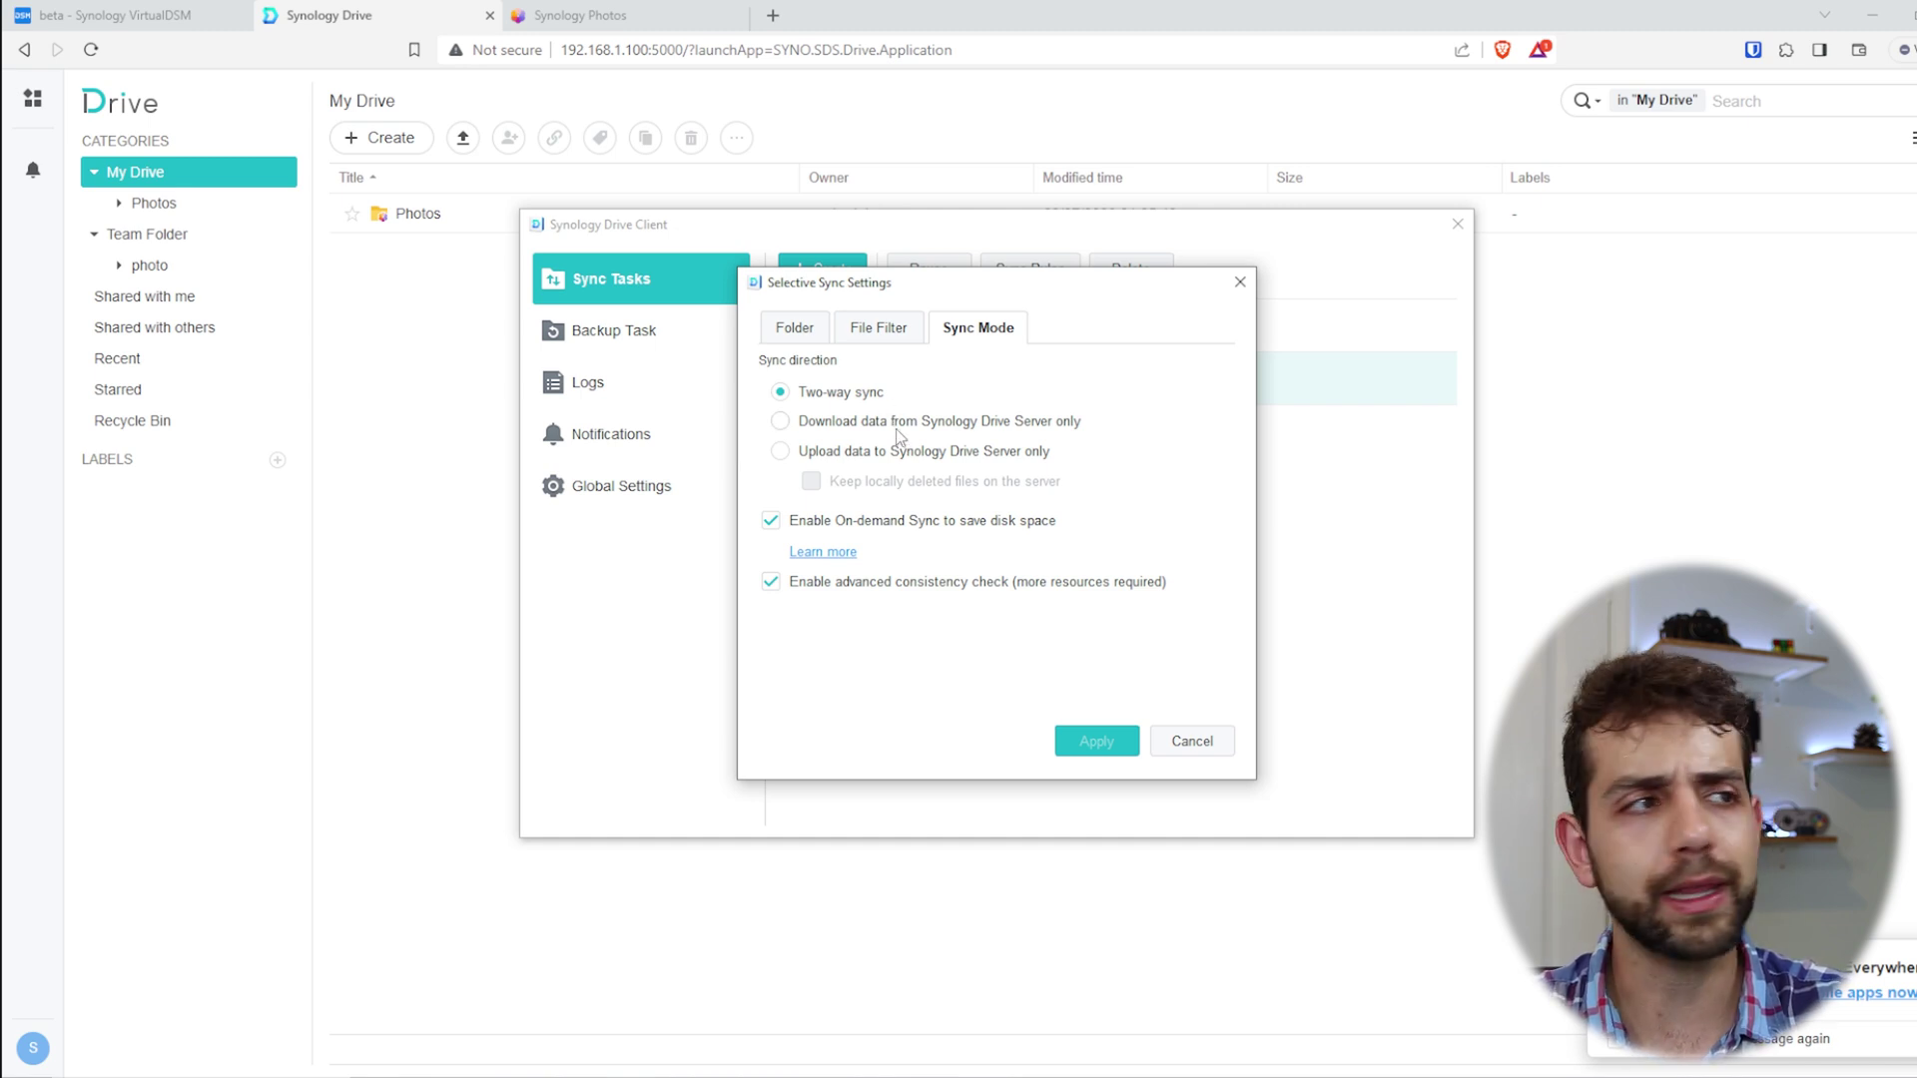
{"action": "left_click", "coordinate": [999, 451]}
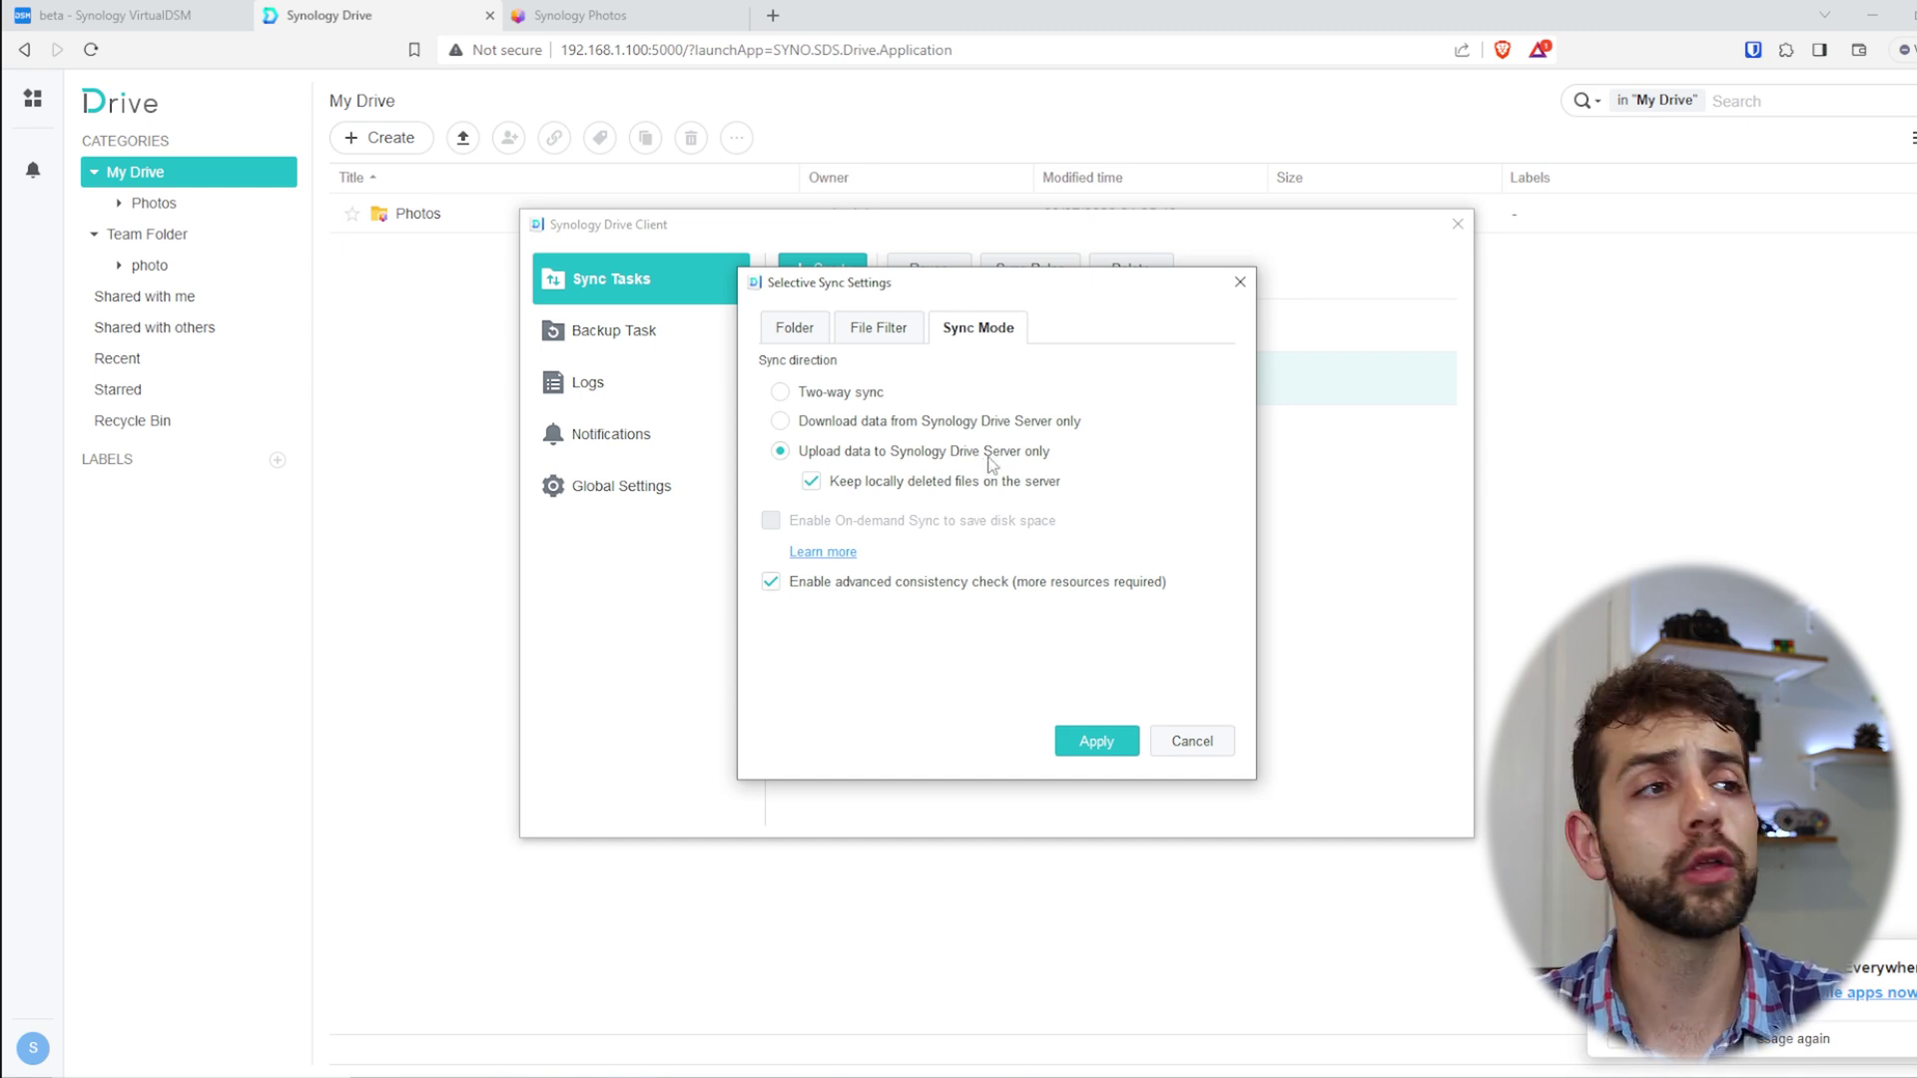
{"action": "left_click", "coordinate": [1098, 741]}
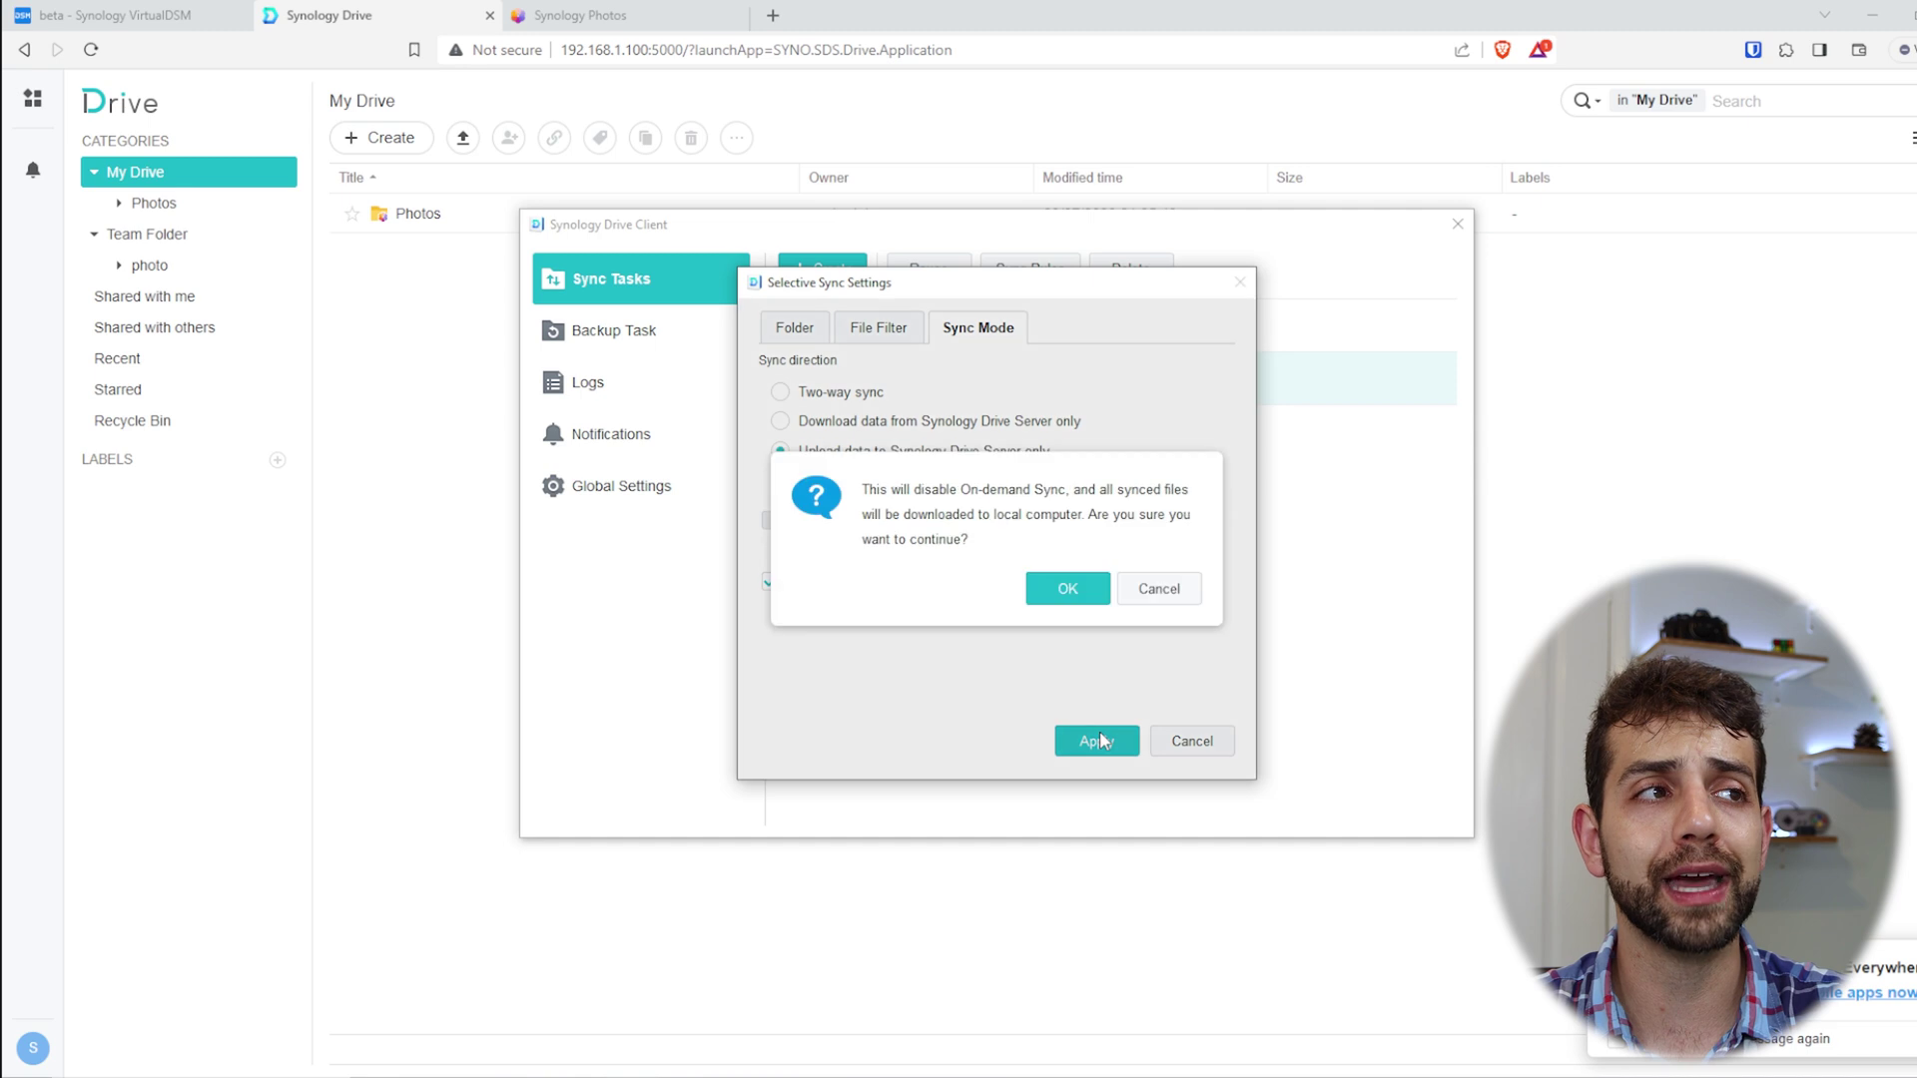
{"action": "left_click", "coordinate": [1067, 589]}
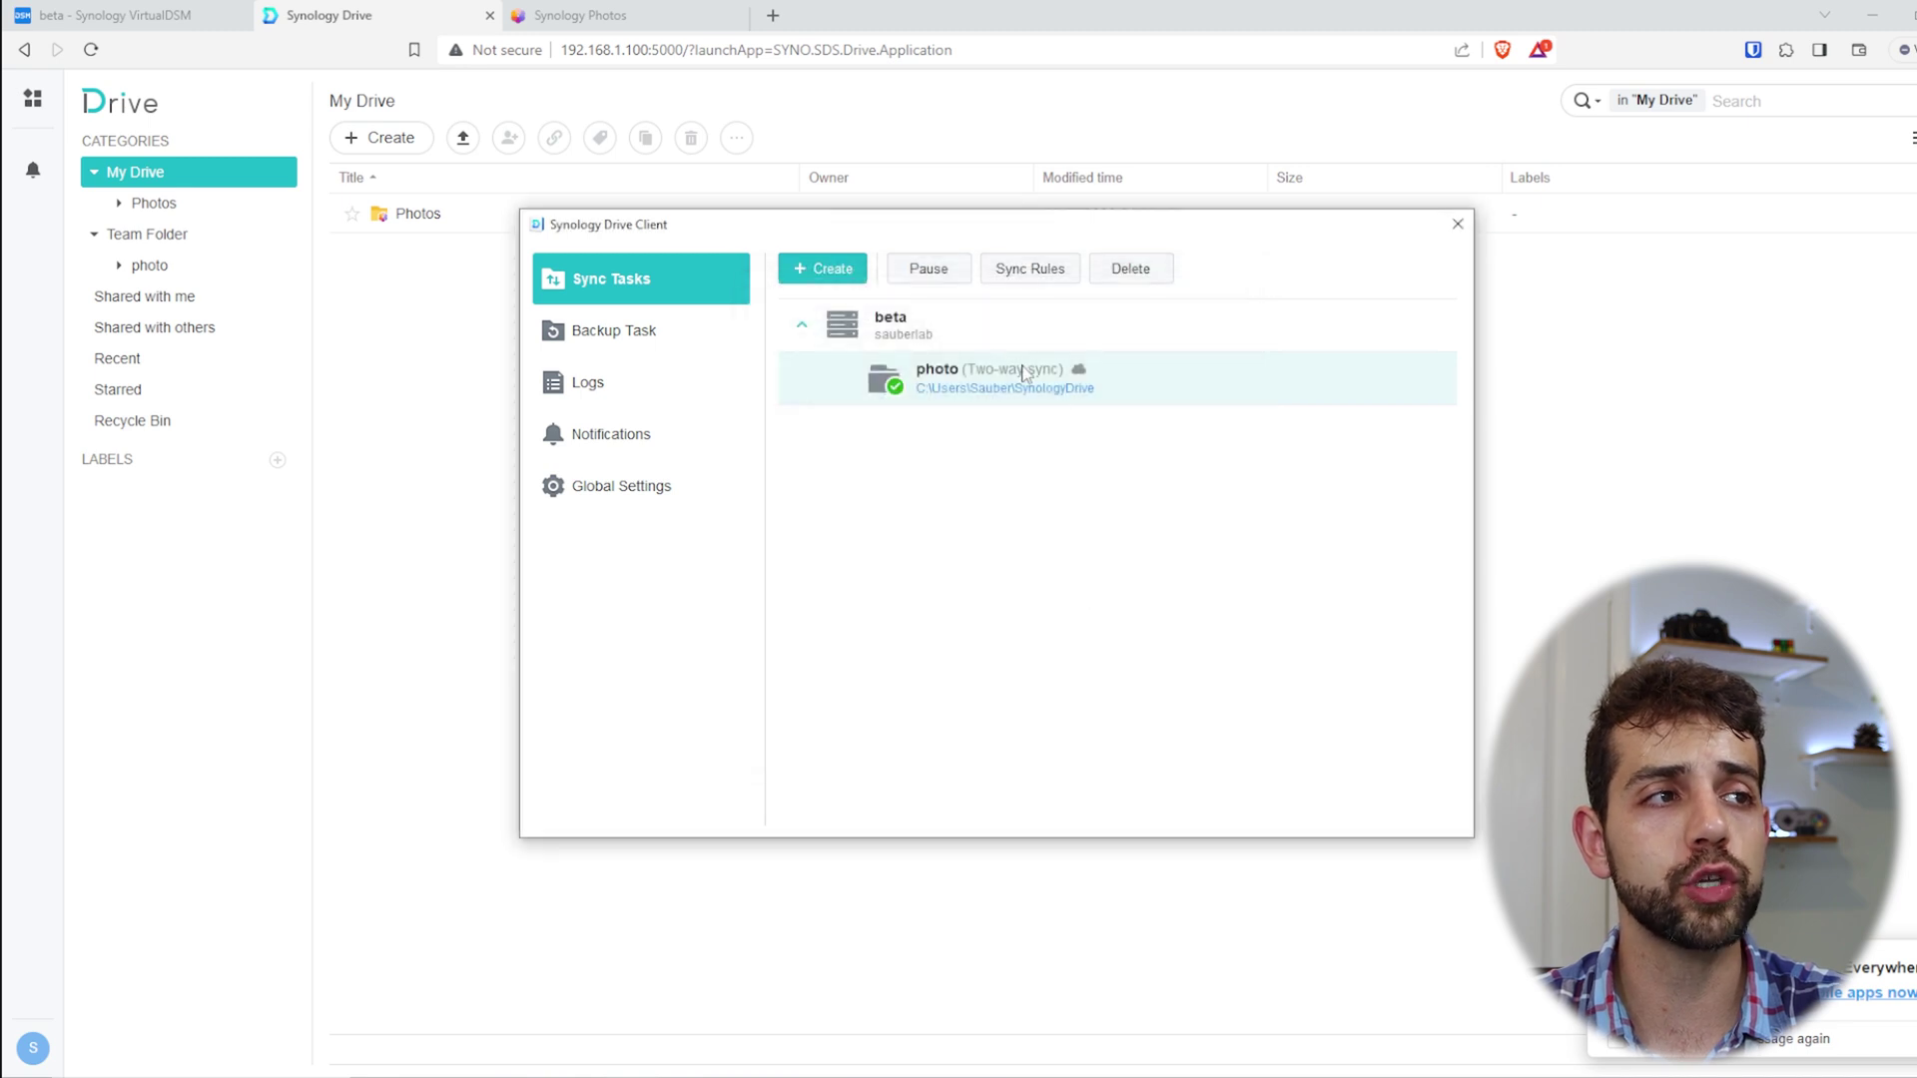